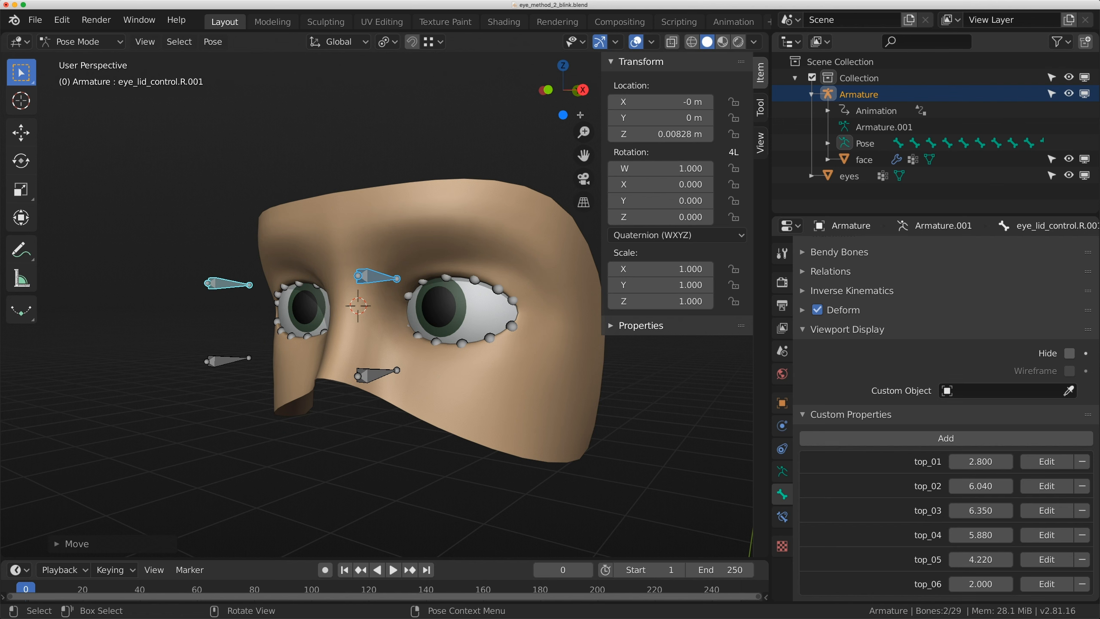
Test the finished blink rig by moving the two upper eyelid control bones along Z and trying the lower ones.
{"action": "middle_click_drag", "start_coordinate": [419, 356], "coordinate": [492, 331]}
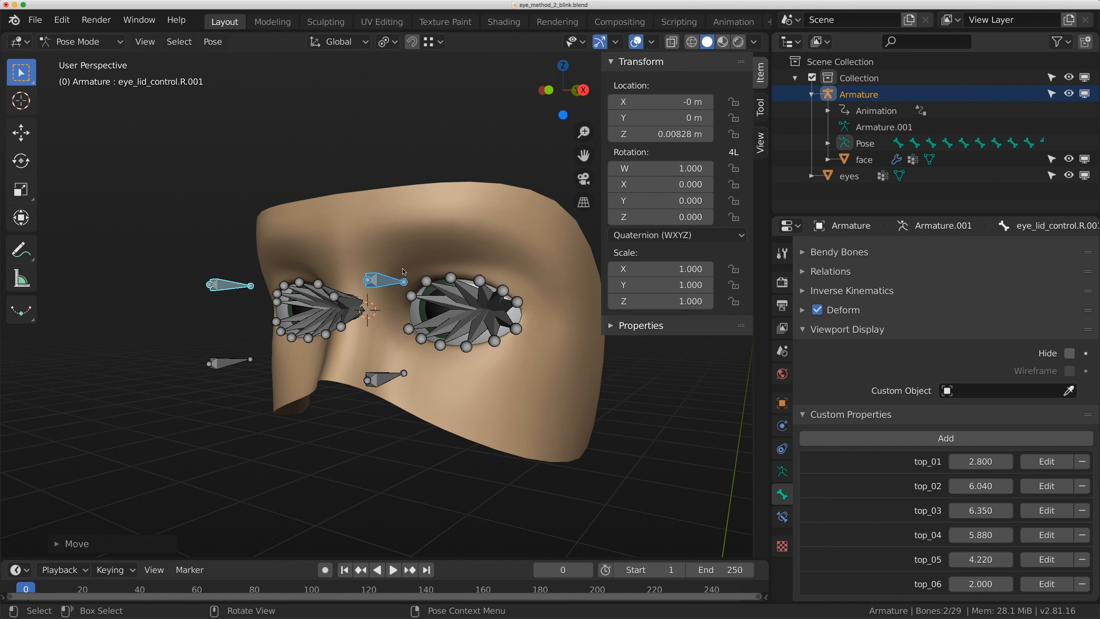
{"action": "key", "text": "g"}
{"action": "key", "text": "z"}
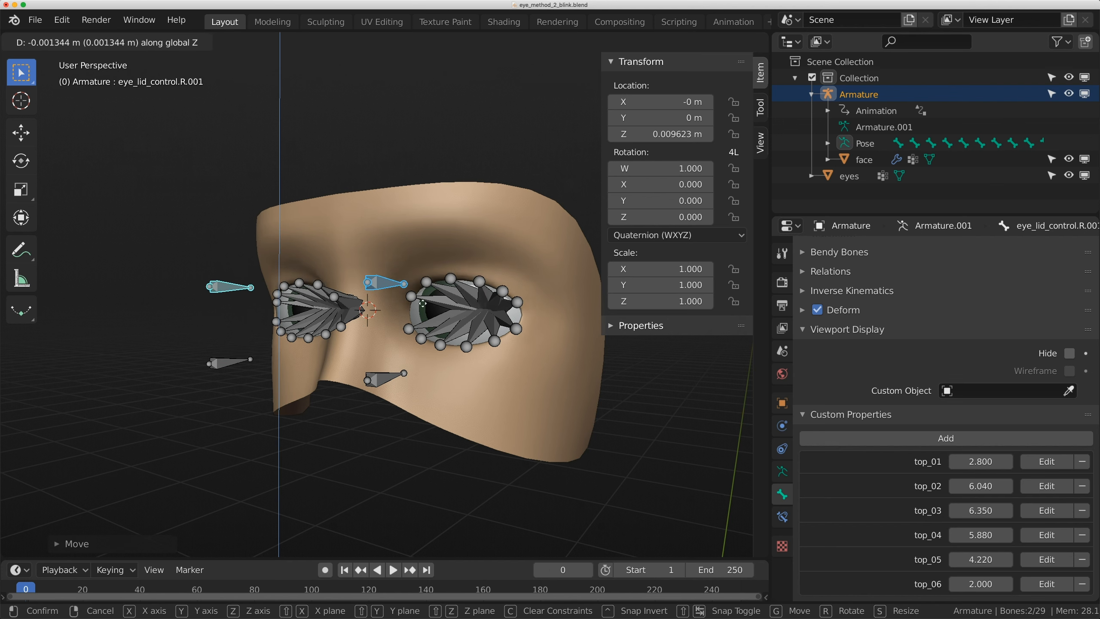
{"action": "left_click", "coordinate": [427, 272]}
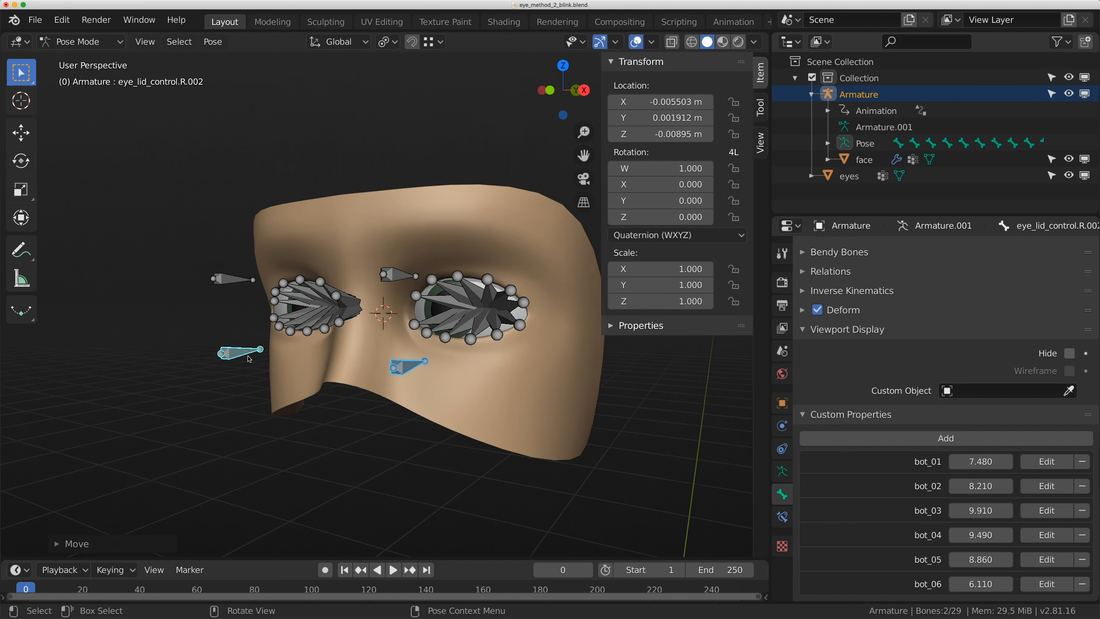
{"action": "left_click", "coordinate": [450, 307]}
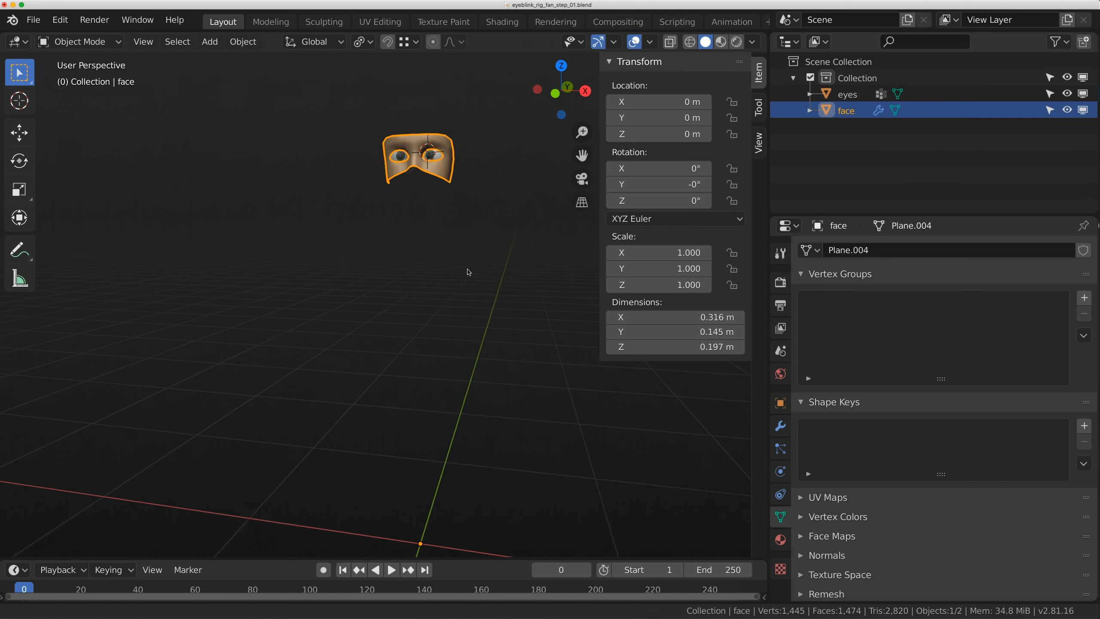
Add an armature and set its X, Y and Z location to 0.
{"action": "middle_click_drag", "start_coordinate": [403, 281], "coordinate": [420, 290]}
{"action": "key", "text": "shift+a"}
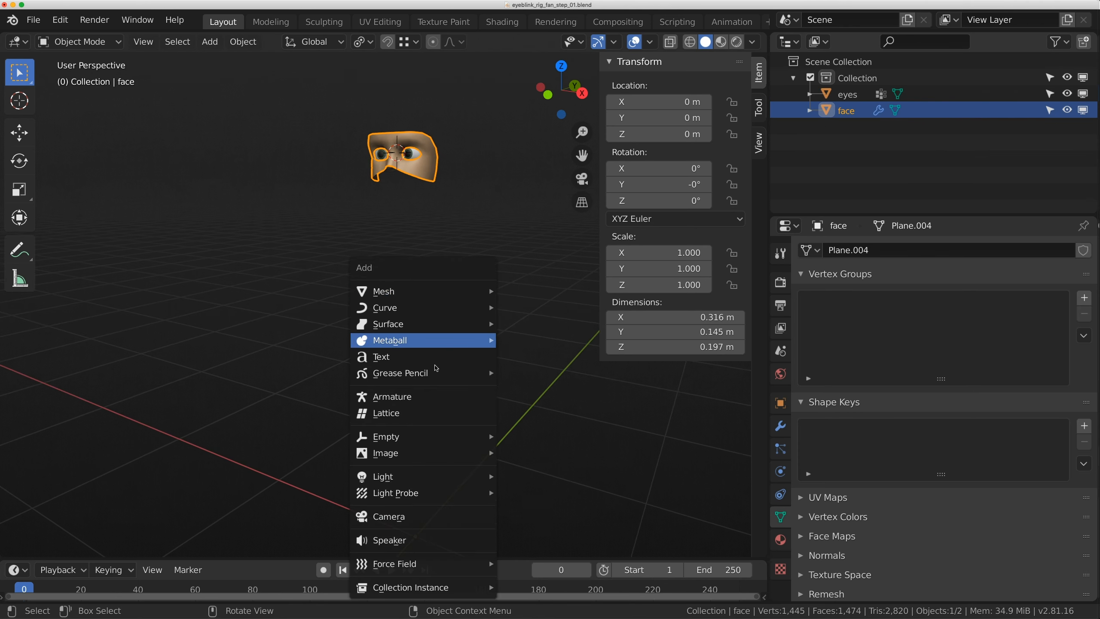
{"action": "left_click", "coordinate": [422, 397]}
{"action": "scroll", "coordinate": [428, 385], "scroll_direction": "down", "scroll_amount": 4}
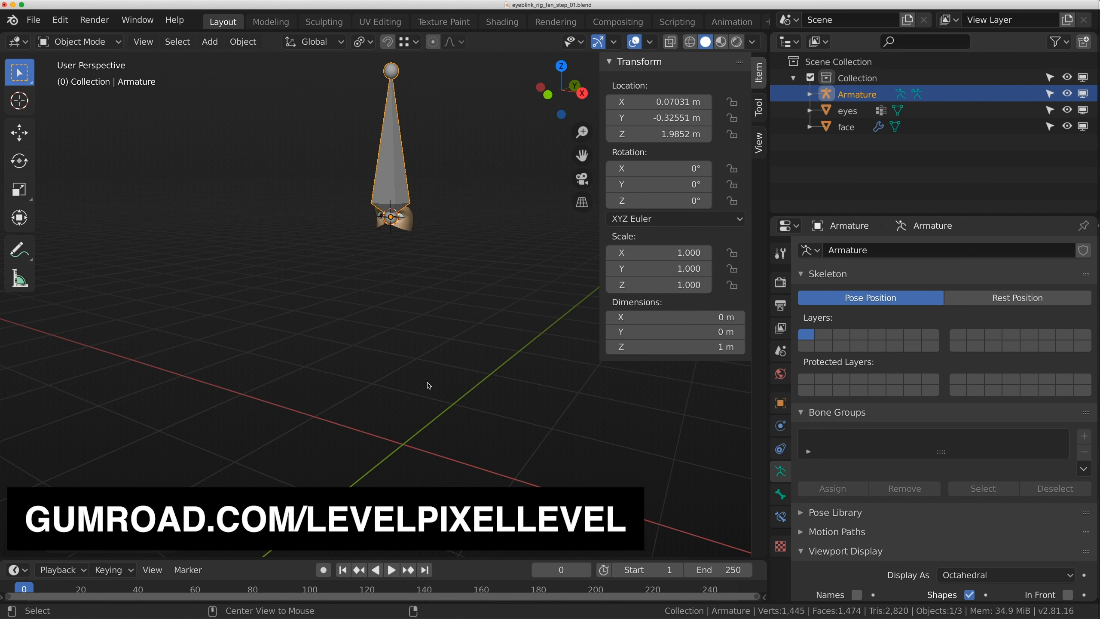
{"action": "left_click_drag", "start_coordinate": [667, 135], "coordinate": [666, 102]}
{"action": "key", "text": "Return"}
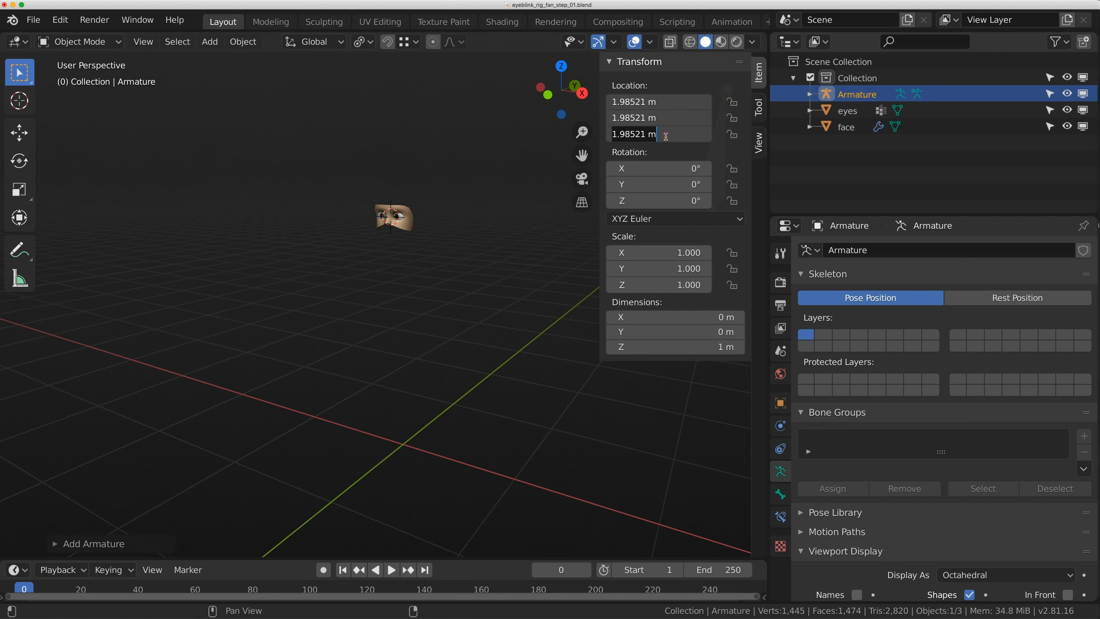
{"action": "type", "text": "0"}
{"action": "key", "text": "Return"}
In edit mode, lay the bone along the Y axis by snapping its tail to its root and moving it along Y.
{"action": "key", "text": "Tab"}
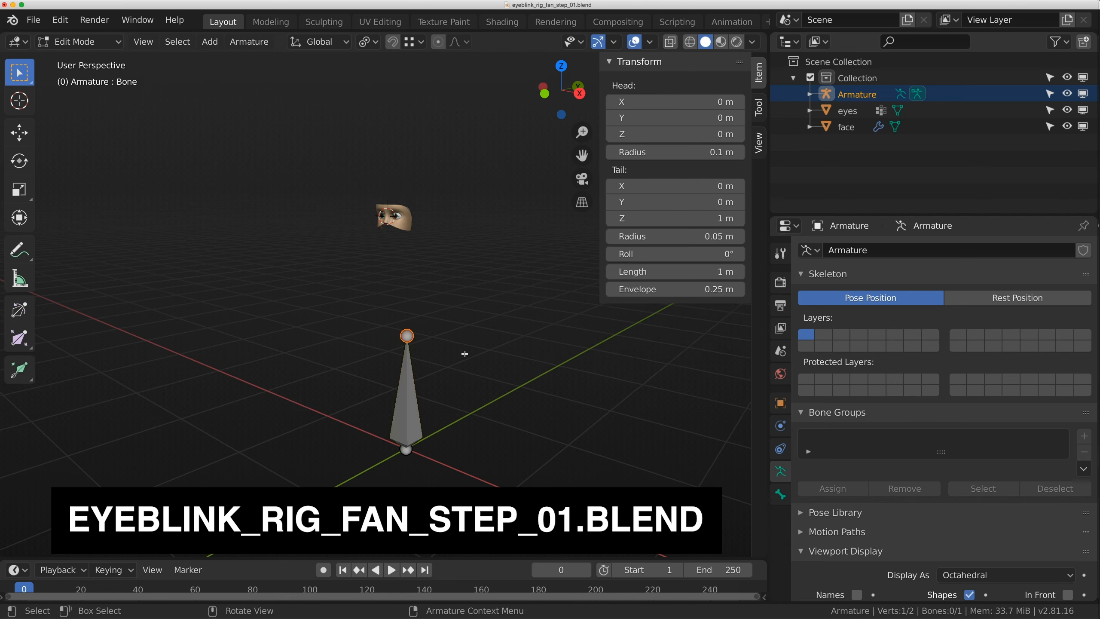
{"action": "middle_click_drag", "start_coordinate": [461, 345], "coordinate": [425, 384]}
{"action": "left_click", "coordinate": [403, 415]}
{"action": "key", "text": "shift+s"}
{"action": "left_click", "coordinate": [395, 485]}
{"action": "left_click", "coordinate": [405, 293]}
{"action": "key", "text": "shift+s"}
{"action": "left_click", "coordinate": [396, 246]}
{"action": "key", "text": "g"}
{"action": "key", "text": "y"}
{"action": "left_click", "coordinate": [472, 372]}
Raise the whole bone along Z to the height of the face, scale it down and return to object mode.
{"action": "left_click", "coordinate": [426, 392]}
{"action": "key", "text": "g"}
{"action": "key", "text": "z"}
{"action": "left_click", "coordinate": [443, 168]}
{"action": "scroll", "coordinate": [442, 171], "scroll_direction": "up", "scroll_amount": 3}
{"action": "middle_click_drag", "start_coordinate": [433, 269], "coordinate": [424, 333]}
{"action": "scroll", "coordinate": [393, 378], "scroll_direction": "up", "scroll_amount": 1}
{"action": "key", "text": "s"}
{"action": "left_click", "coordinate": [426, 352]}
{"action": "key", "text": "Tab"}
{"action": "left_click", "coordinate": [80, 42]}
{"action": "left_click", "coordinate": [87, 61]}
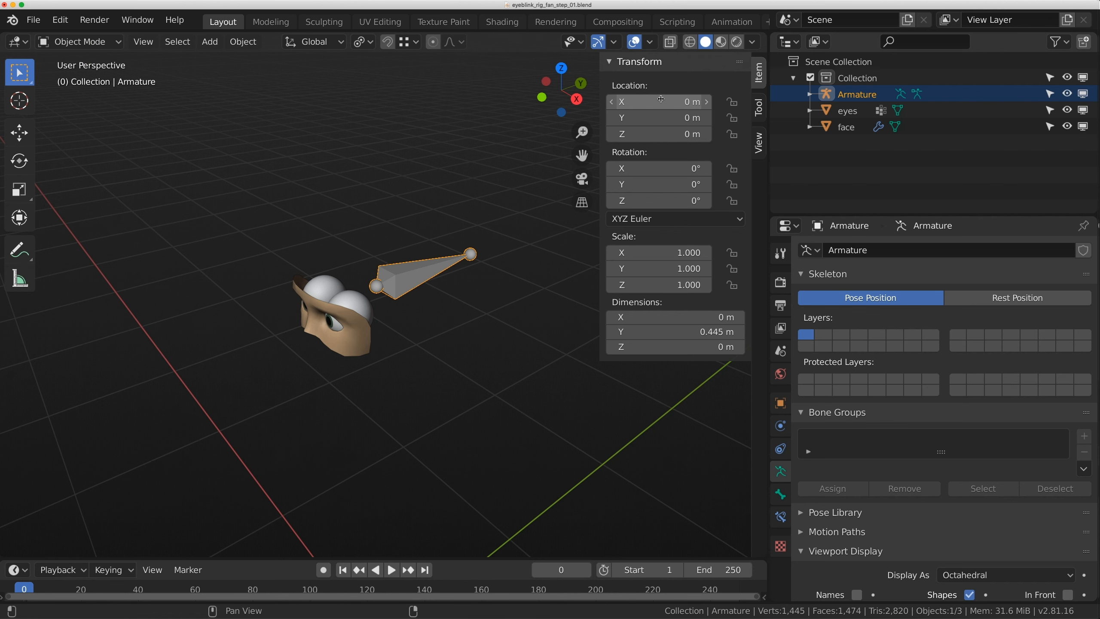
Edit the bone in right orthographic view, shrinking it to about 0.242 m long and positioning it behind the eyeballs.
{"action": "left_click", "coordinate": [105, 40]}
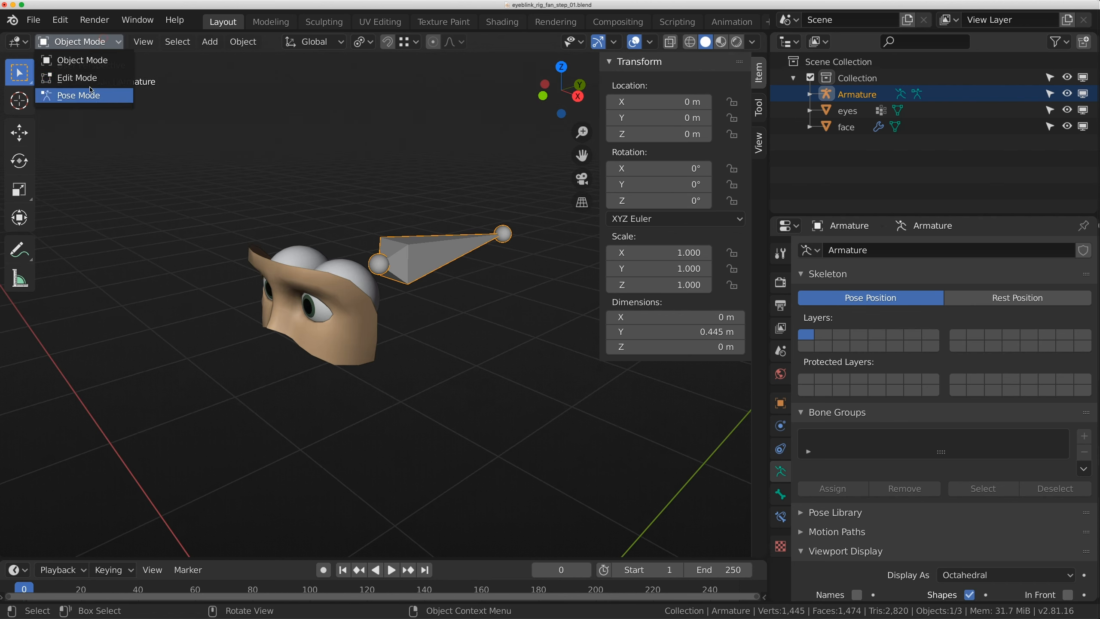
{"action": "left_click", "coordinate": [91, 78]}
{"action": "middle_click_drag", "start_coordinate": [444, 262], "coordinate": [376, 247]}
{"action": "key", "text": "KP_1"}
{"action": "key", "text": "KP_3"}
{"action": "key", "text": "g"}
{"action": "left_click", "coordinate": [378, 246]}
{"action": "key", "text": "s"}
{"action": "left_click", "coordinate": [427, 260]}
{"action": "key", "text": "g"}
{"action": "left_click", "coordinate": [425, 256]}
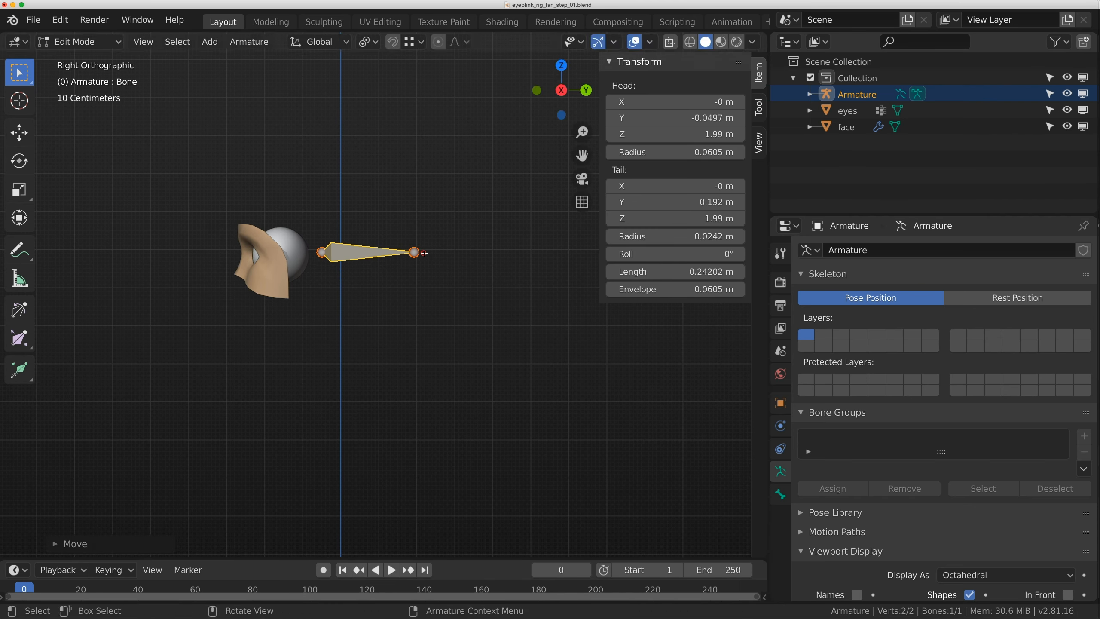
Shrink the bone further to about 0.174 m long and move it to sit just behind the eyeballs.
{"action": "key", "text": "s"}
{"action": "left_click", "coordinate": [407, 258]}
{"action": "key", "text": "g"}
{"action": "left_click", "coordinate": [405, 259]}
{"action": "middle_click_drag", "start_coordinate": [417, 263], "coordinate": [452, 269], "text": "shift"}
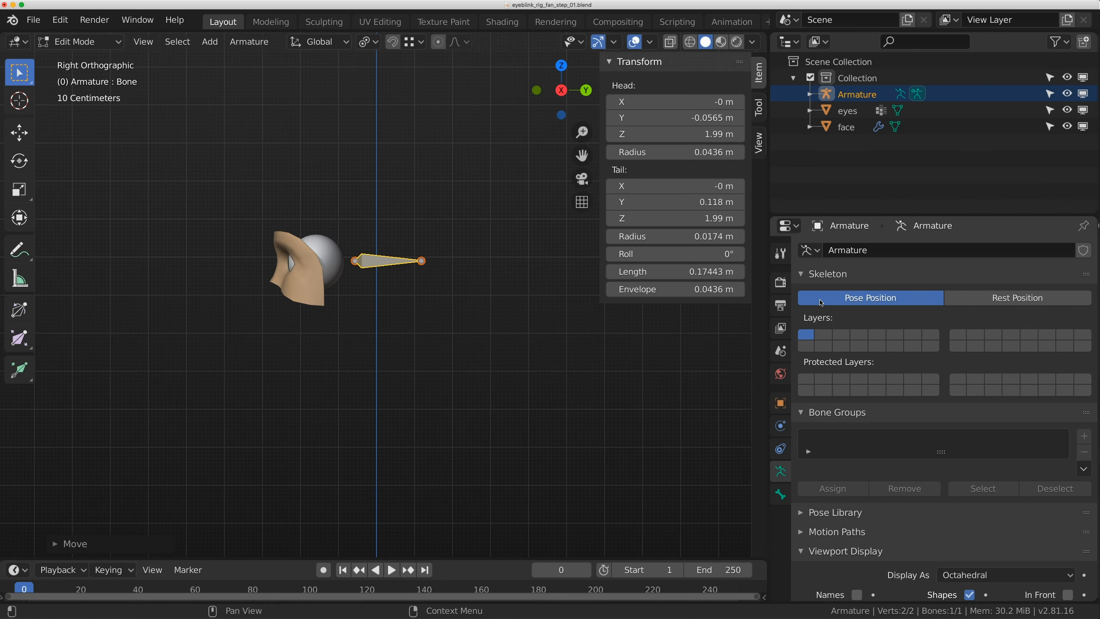
Rename the bone as head.
{"action": "left_click", "coordinate": [780, 494]}
{"action": "left_click", "coordinate": [868, 250]}
{"action": "type", "text": "head"}
{"action": "key", "text": "Return"}
Duplicate the head bone and place the copy beside the face, at about X 0.262 m.
{"action": "middle_click_drag", "start_coordinate": [225, 390], "coordinate": [387, 255]}
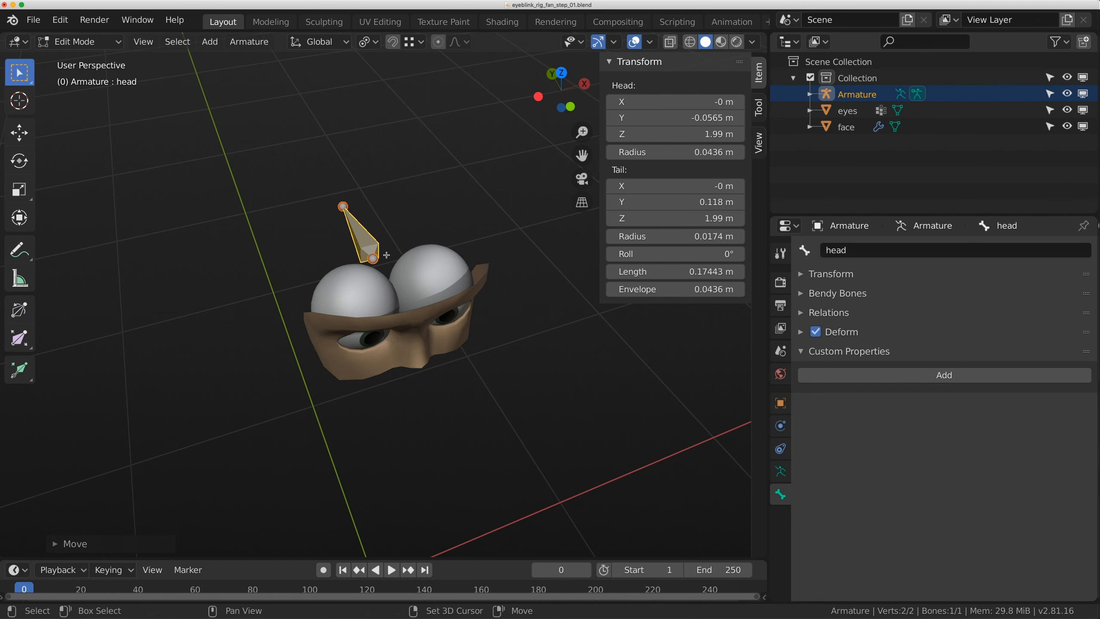
{"action": "key", "text": "shift+d"}
{"action": "left_click", "coordinate": [376, 205]}
Return to object mode, select the eyes object and enter edit mode on its mesh.
{"action": "left_click", "coordinate": [78, 41]}
{"action": "left_click", "coordinate": [82, 53]}
{"action": "left_click", "coordinate": [435, 256]}
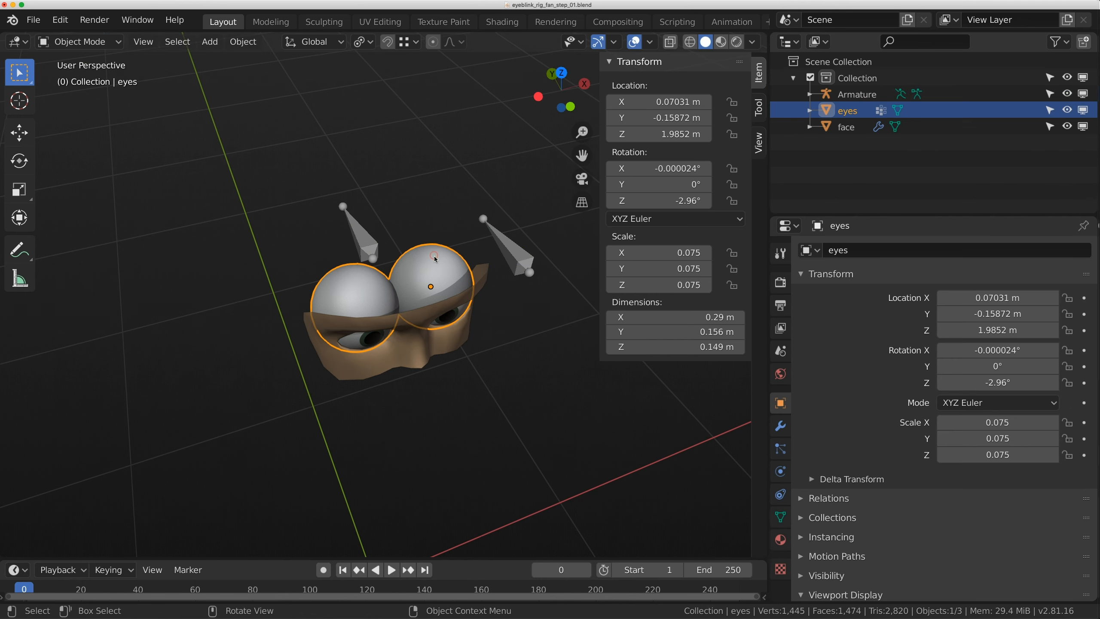
{"action": "middle_click_drag", "start_coordinate": [442, 277], "coordinate": [351, 286]}
{"action": "scroll", "coordinate": [351, 290], "scroll_direction": "up", "scroll_amount": 4}
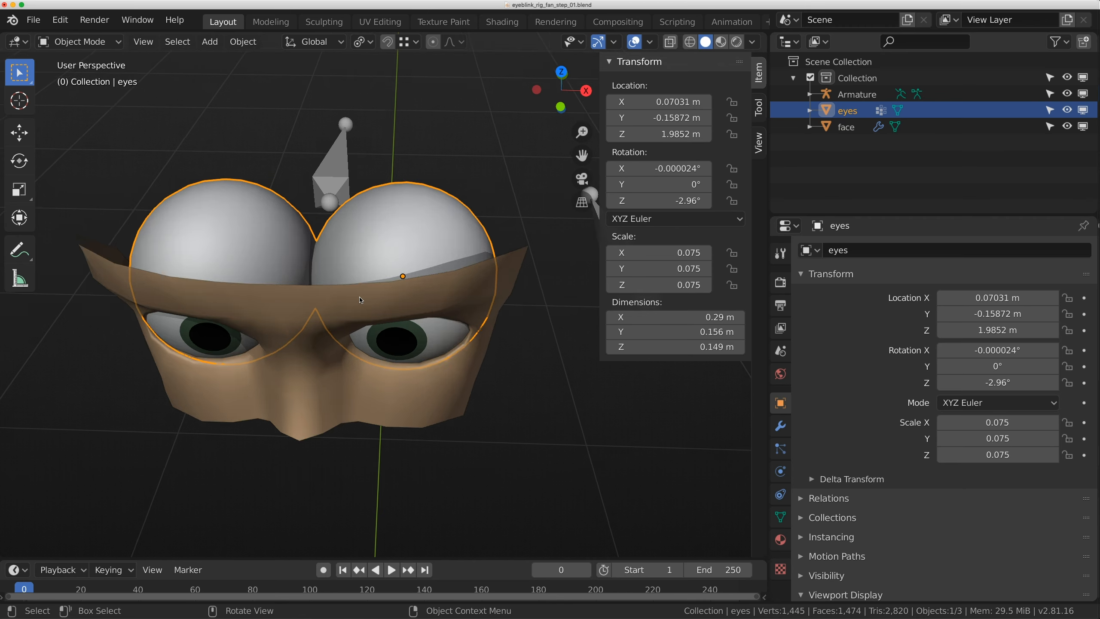
{"action": "middle_click_drag", "start_coordinate": [448, 281], "coordinate": [463, 295]}
{"action": "key", "text": "Tab"}
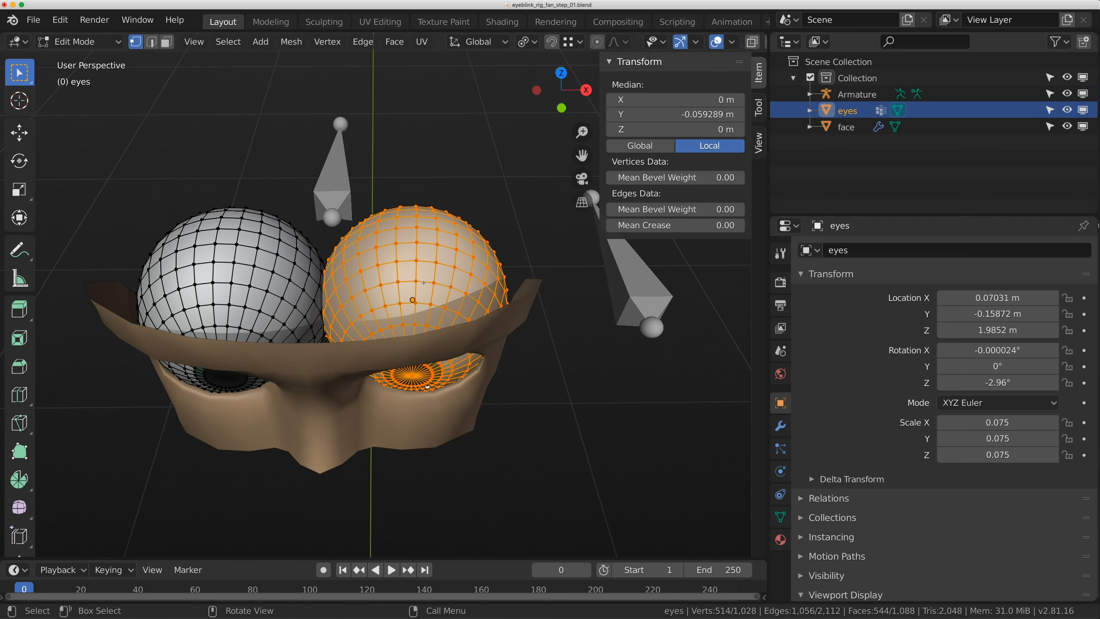
Select the connected mesh of the character's left eyeball and snap the 3D cursor to its centre.
{"action": "left_click", "coordinate": [416, 279]}
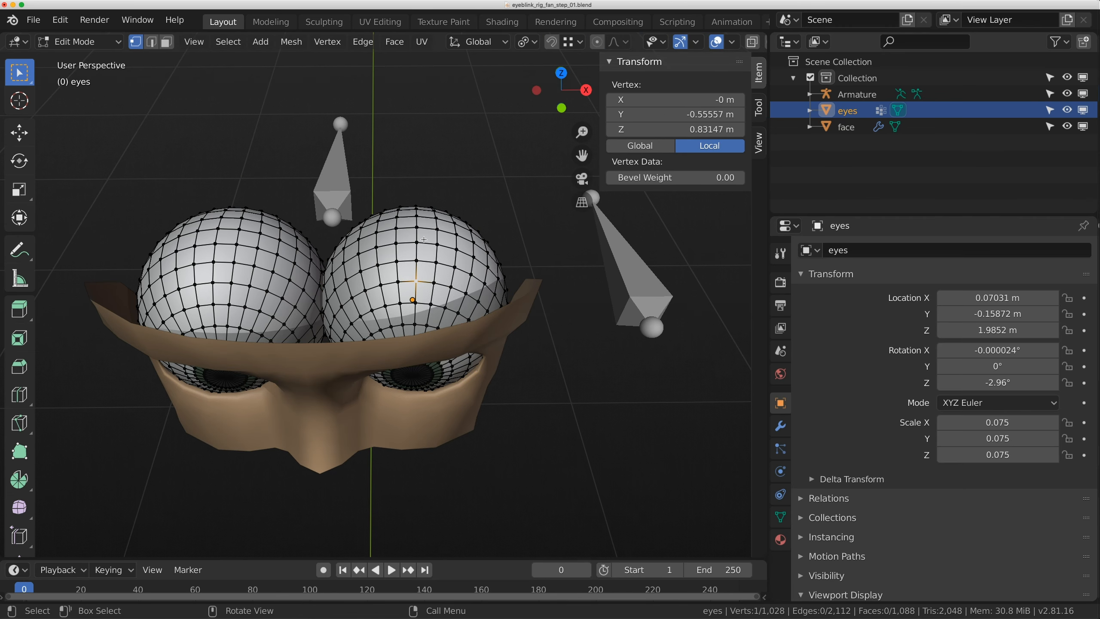
{"action": "left_click", "coordinate": [416, 229]}
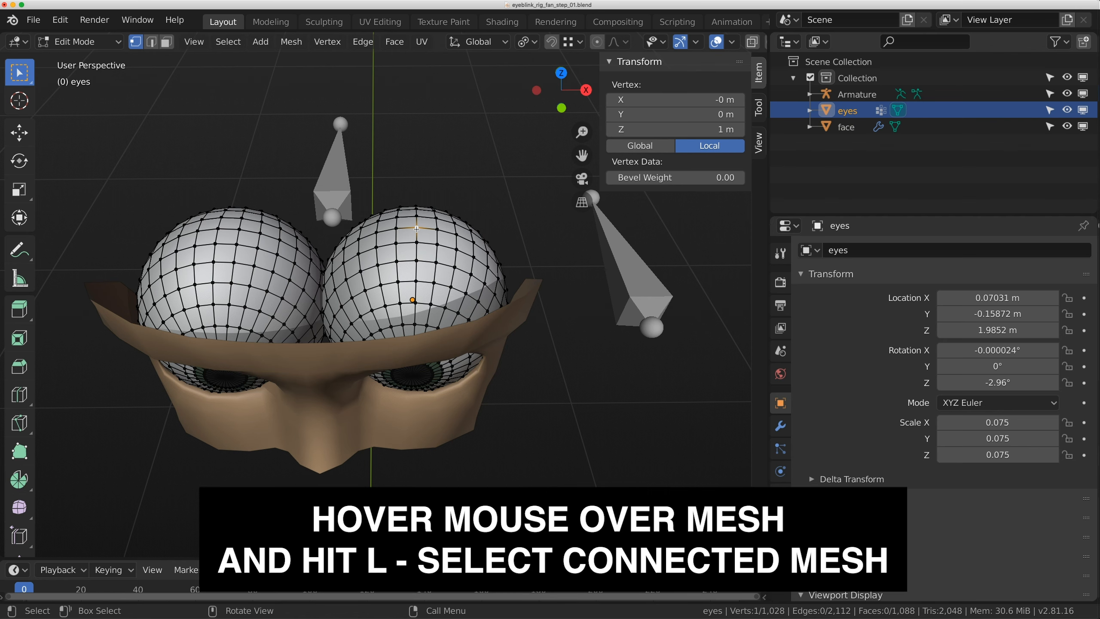
{"action": "key", "text": "l"}
{"action": "middle_click_drag", "start_coordinate": [416, 229], "coordinate": [433, 260]}
{"action": "key", "text": "g"}
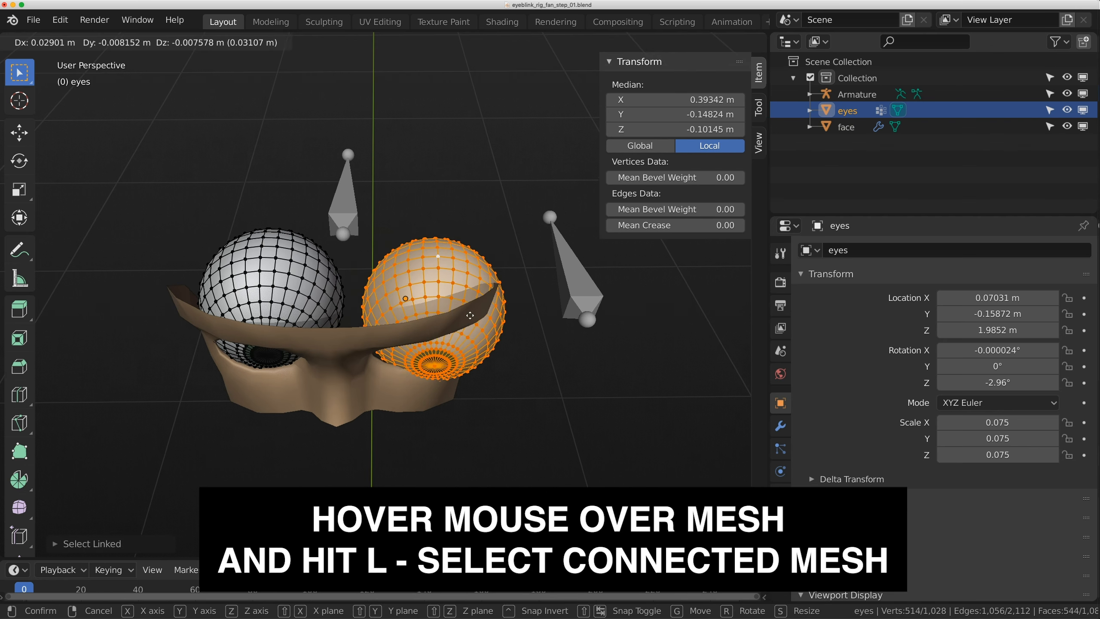
{"action": "right_click", "coordinate": [444, 281]}
{"action": "key", "text": "shift+s"}
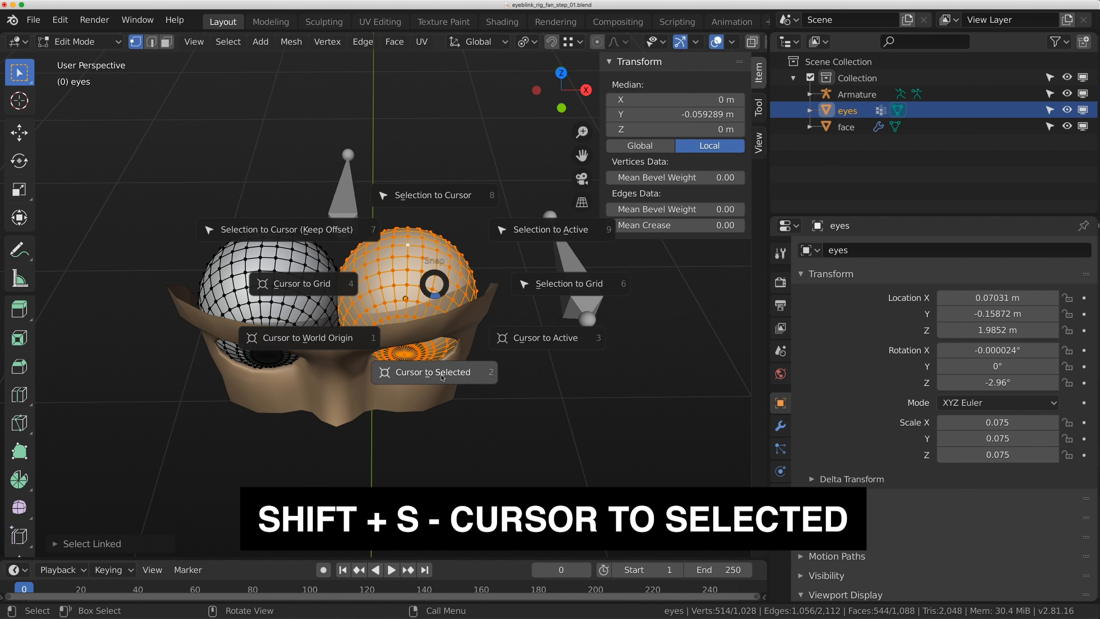
{"action": "left_click", "coordinate": [442, 377]}
{"action": "middle_click_drag", "start_coordinate": [441, 375], "coordinate": [451, 377]}
Switch back to editing the armature and snap the duplicated bone to the 3D cursor in the left eyeball.
{"action": "left_click", "coordinate": [90, 43]}
{"action": "left_click", "coordinate": [89, 61]}
{"action": "left_click", "coordinate": [571, 249]}
{"action": "middle_click_drag", "start_coordinate": [571, 249], "coordinate": [526, 239]}
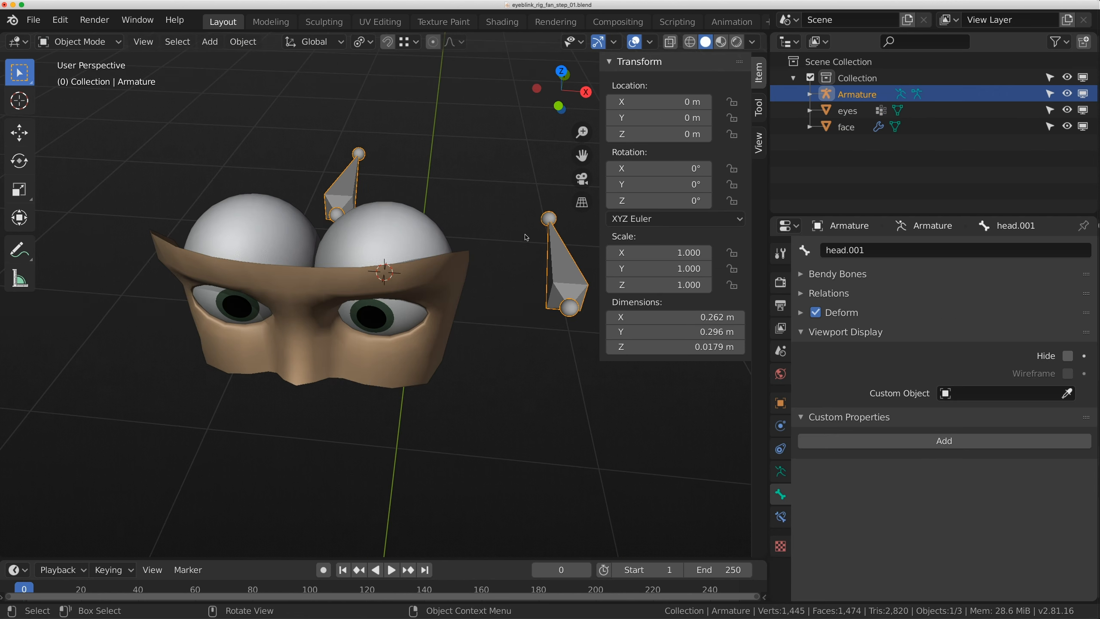
{"action": "left_click", "coordinate": [78, 42]}
{"action": "left_click", "coordinate": [87, 76]}
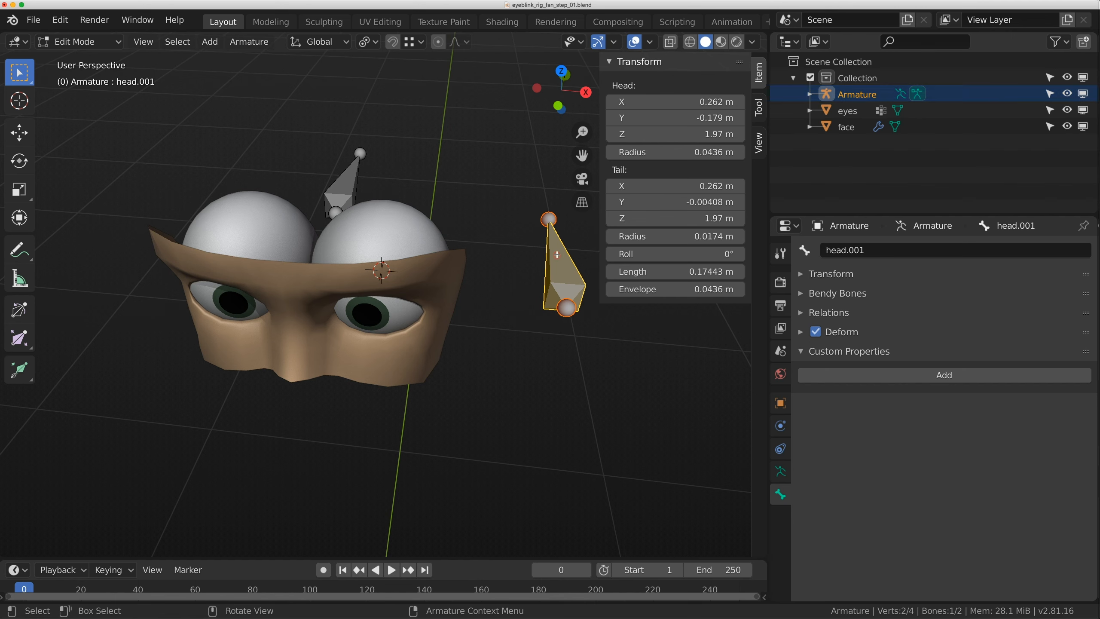
{"action": "key", "text": "g"}
{"action": "left_click", "coordinate": [529, 208]}
{"action": "middle_click_drag", "start_coordinate": [528, 208], "coordinate": [506, 233]}
{"action": "key", "text": "shift+s"}
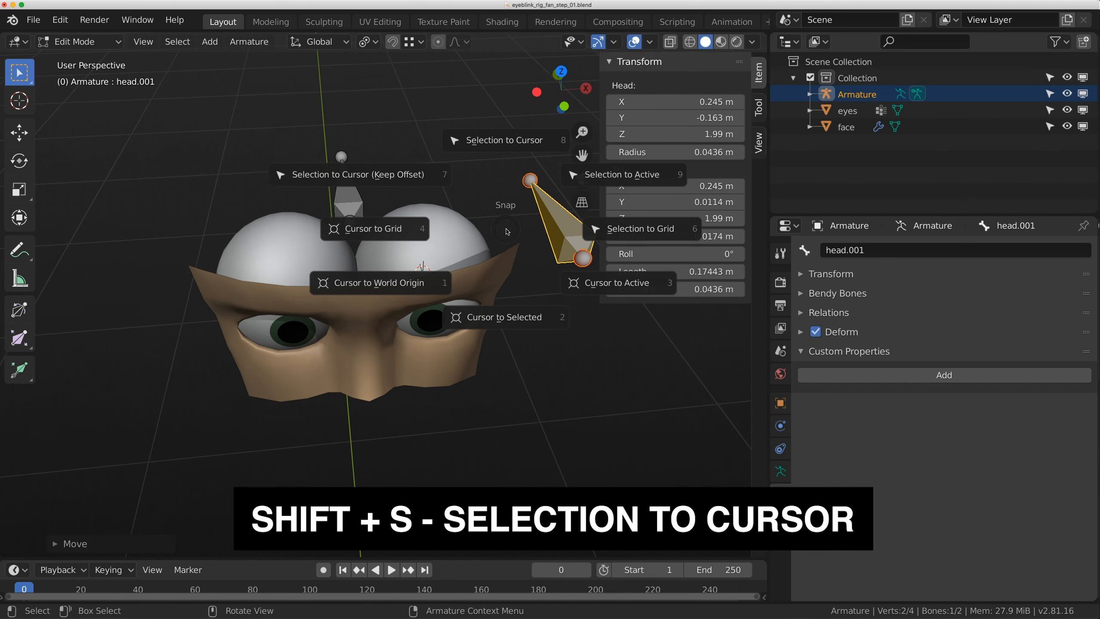
{"action": "left_click", "coordinate": [513, 145]}
Rename the bone in the left eyeball as eyelid_deform.L.001.
{"action": "middle_click_drag", "start_coordinate": [537, 186], "coordinate": [411, 325]}
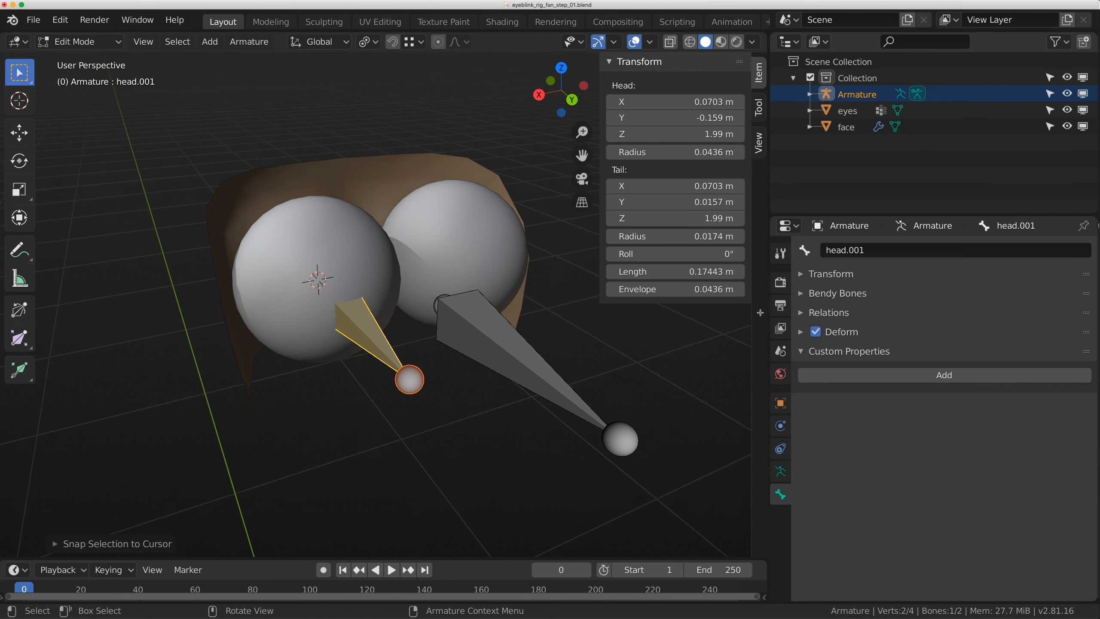
{"action": "left_click", "coordinate": [879, 252]}
{"action": "type", "text": "eye"}
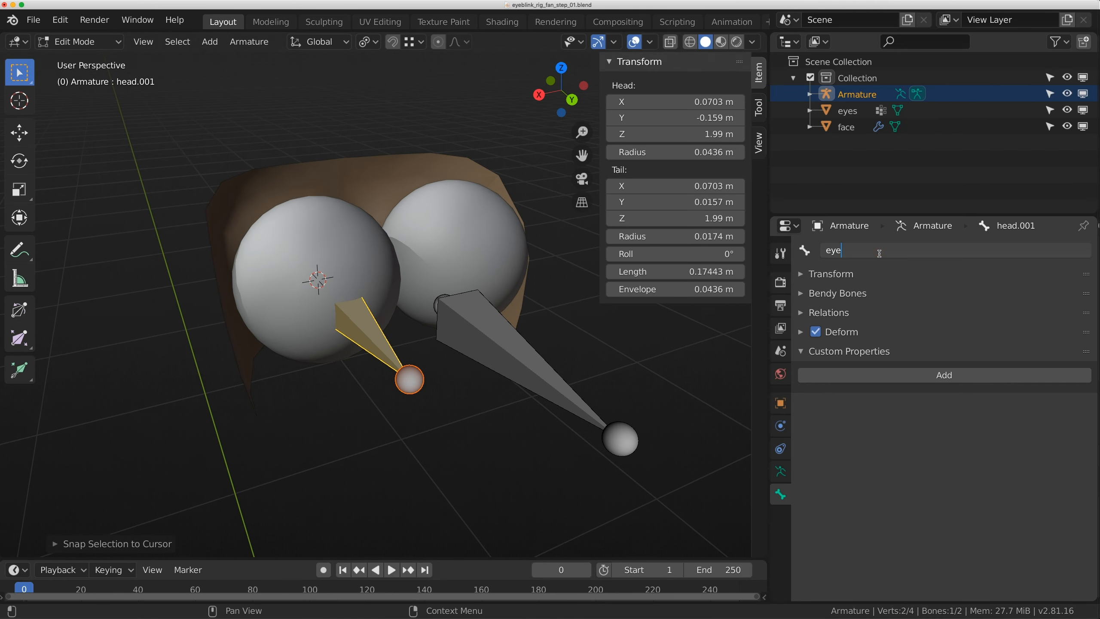
{"action": "type", "text": "lid_deform.L.001"}
{"action": "key", "text": "Return"}
Duplicate the left eyelid bone and place the copy above the character's right eye.
{"action": "middle_click_drag", "start_coordinate": [439, 376], "coordinate": [397, 397]}
{"action": "scroll", "coordinate": [404, 373], "scroll_direction": "down", "scroll_amount": 1}
{"action": "key", "text": "shift+d"}
{"action": "left_click", "coordinate": [547, 195]}
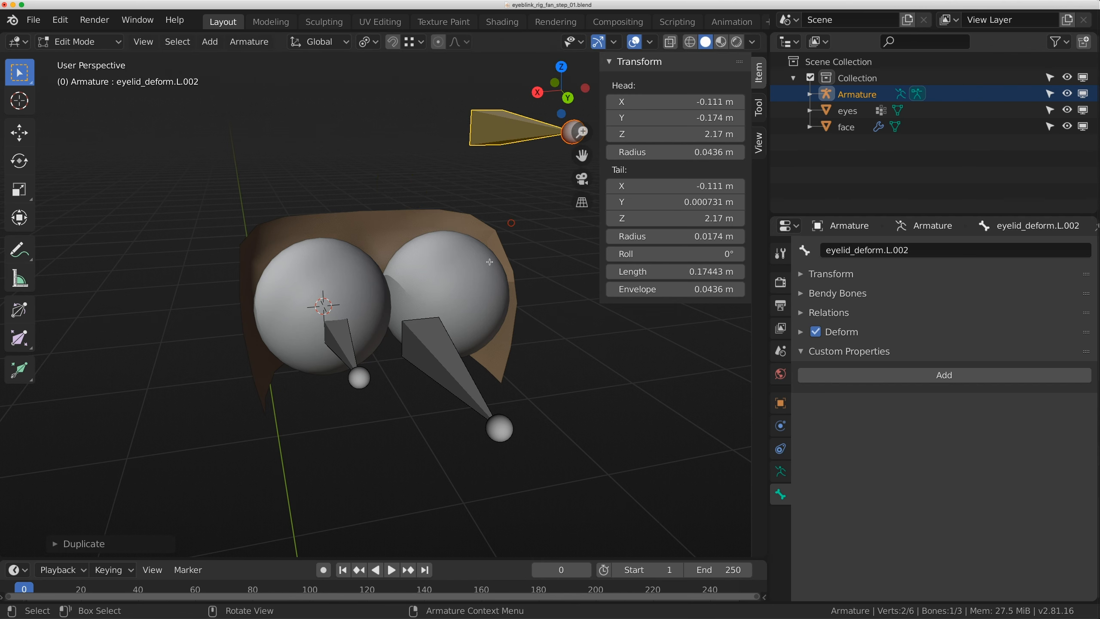
Rename the duplicated bone as eyelid_deform.R.001.
{"action": "scroll", "coordinate": [487, 260], "scroll_direction": "down", "scroll_amount": 1}
{"action": "middle_click_drag", "start_coordinate": [487, 260], "coordinate": [460, 255]}
{"action": "left_click", "coordinate": [876, 253]}
{"action": "left_click", "coordinate": [888, 251]}
{"action": "key", "text": "Delete"}
{"action": "type", "text": "R"}
{"action": "key", "text": "End"}
{"action": "type", "text": "1"}
{"action": "key", "text": "Return"}
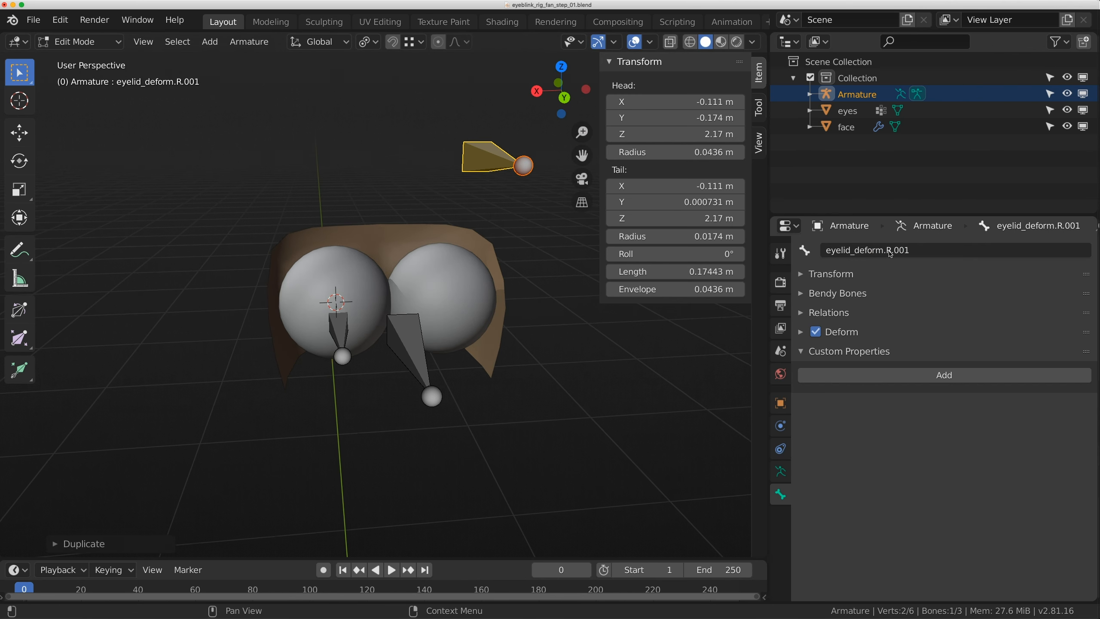
Select the eyelid_deform.L.001 bone and enable X-Axis Mirror in the tool options.
{"action": "left_click", "coordinate": [342, 356]}
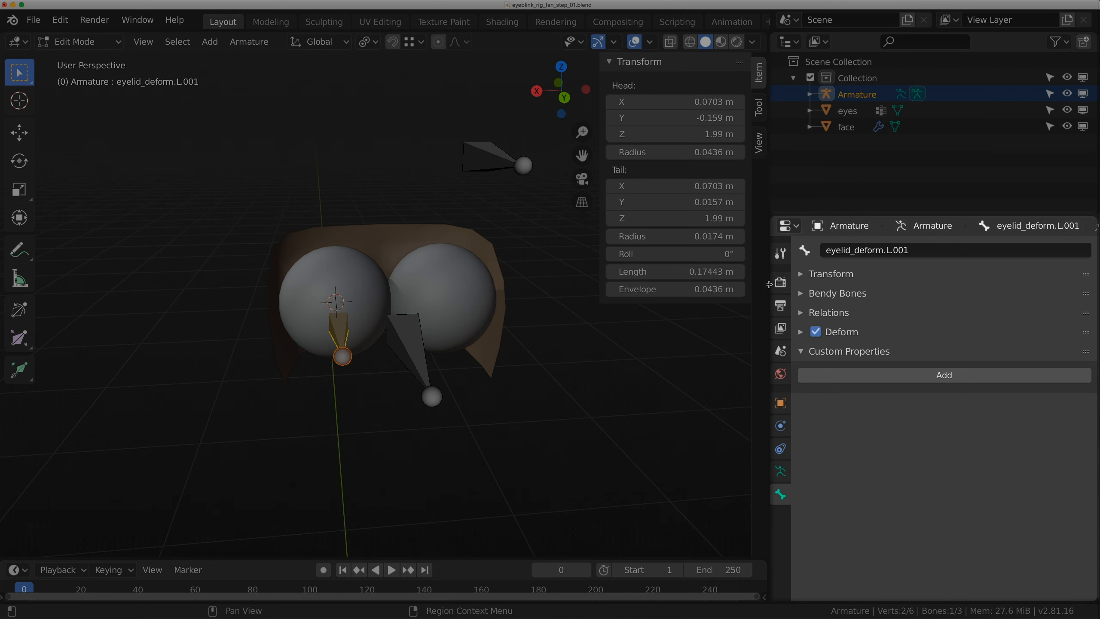
{"action": "left_click", "coordinate": [780, 281]}
{"action": "left_click", "coordinate": [780, 253]}
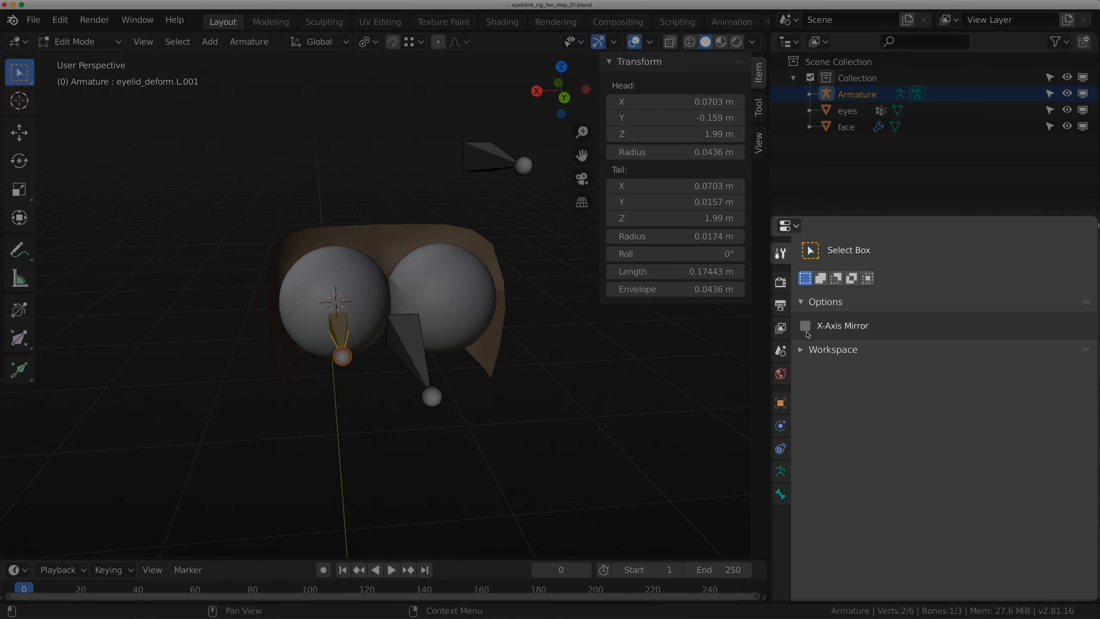
Start a move on the left eyelid bone so that eyelid_deform.R.001 takes its mirrored position in the right eyeball.
{"action": "middle_click_drag", "start_coordinate": [372, 338], "coordinate": [405, 339]}
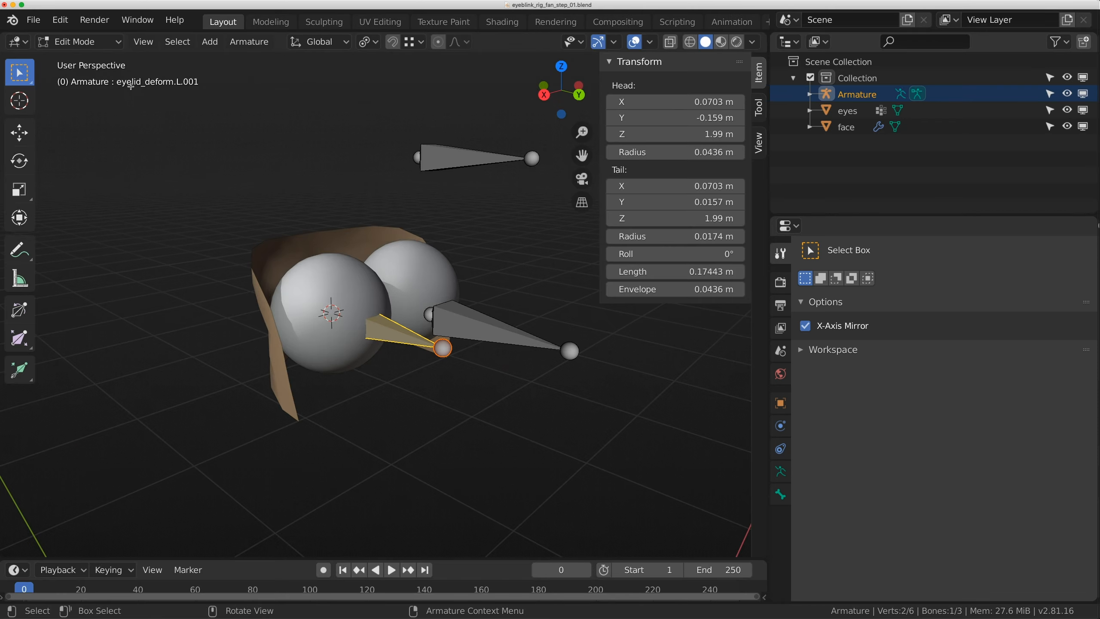
{"action": "key", "text": "g"}
{"action": "left_click", "coordinate": [415, 359]}
{"action": "middle_click_drag", "start_coordinate": [414, 359], "coordinate": [384, 334]}
{"action": "left_click", "coordinate": [489, 355]}
{"action": "left_click", "coordinate": [464, 335]}
Test the mirroring by moving the left and the right eyelid bone in turn, cancelling each move.
{"action": "left_click", "coordinate": [374, 356]}
{"action": "scroll", "coordinate": [374, 356], "scroll_direction": "up", "scroll_amount": 2}
{"action": "key", "text": "g"}
{"action": "key", "text": "Escape"}
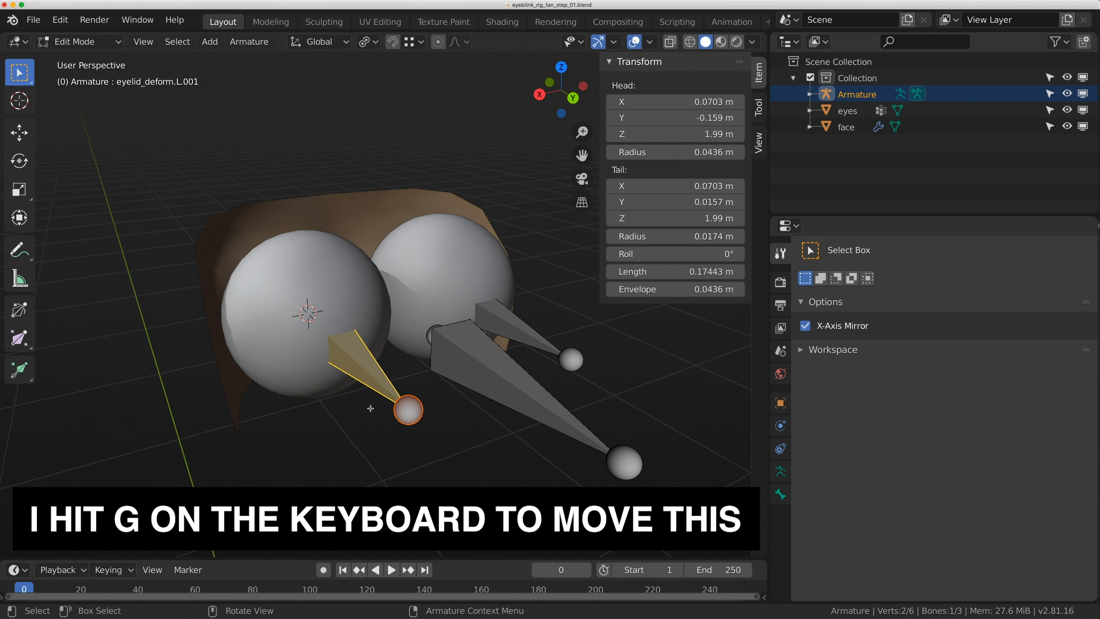
{"action": "key", "text": "g"}
{"action": "key", "text": "Escape"}
{"action": "left_click", "coordinate": [517, 337]}
{"action": "key", "text": "g"}
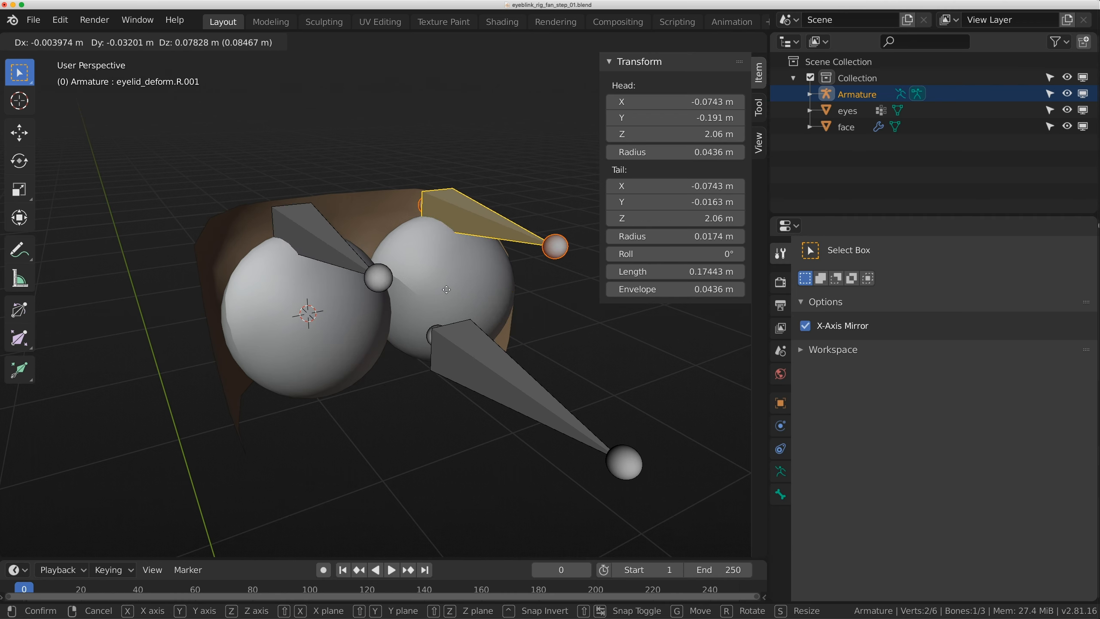
{"action": "key", "text": "Escape"}
Leave Edit Mode on the armature and select the face mesh.
{"action": "scroll", "coordinate": [467, 310], "scroll_direction": "down", "scroll_amount": 2}
{"action": "middle_click_drag", "start_coordinate": [472, 305], "coordinate": [645, 291]}
{"action": "scroll", "coordinate": [507, 312], "scroll_direction": "up", "scroll_amount": 2}
{"action": "middle_click_drag", "start_coordinate": [506, 312], "coordinate": [418, 360]}
{"action": "key", "text": "Tab"}
{"action": "left_click", "coordinate": [440, 389]}
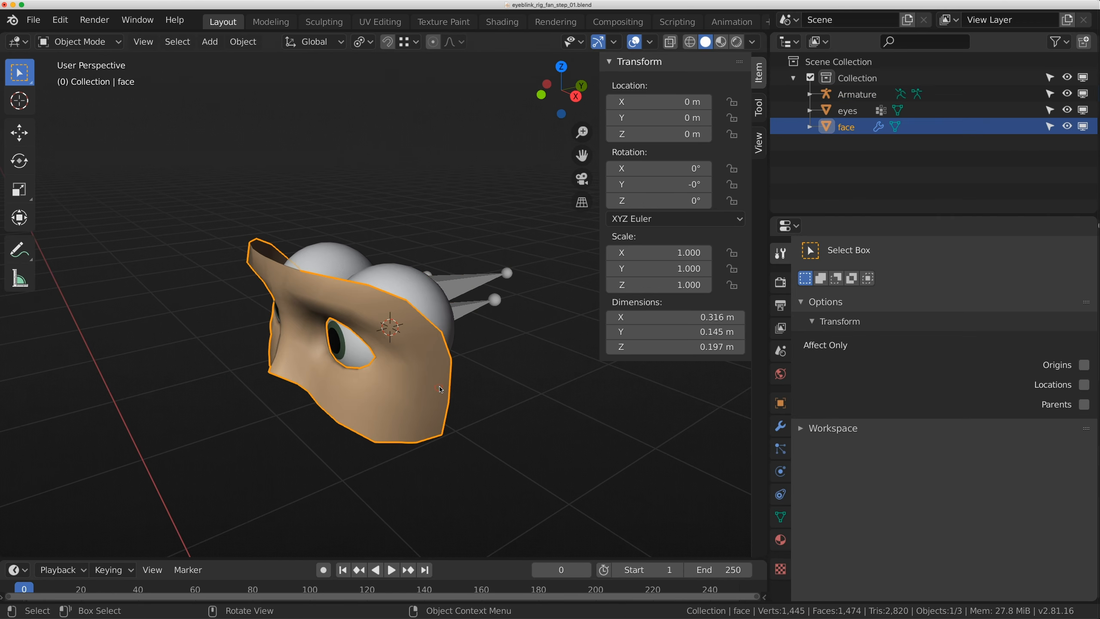
{"action": "middle_click_drag", "start_coordinate": [334, 305], "coordinate": [633, 433]}
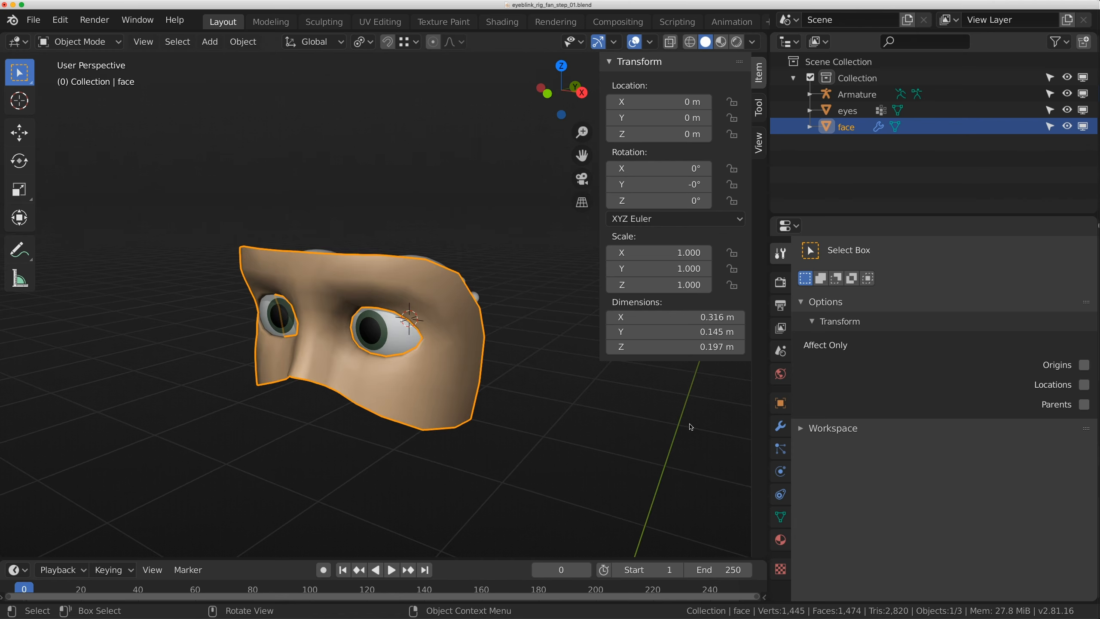
Enable Wireframe in the face object's viewport display settings.
{"action": "left_click", "coordinate": [780, 403]}
{"action": "scroll", "coordinate": [875, 598], "scroll_direction": "down", "scroll_amount": 4}
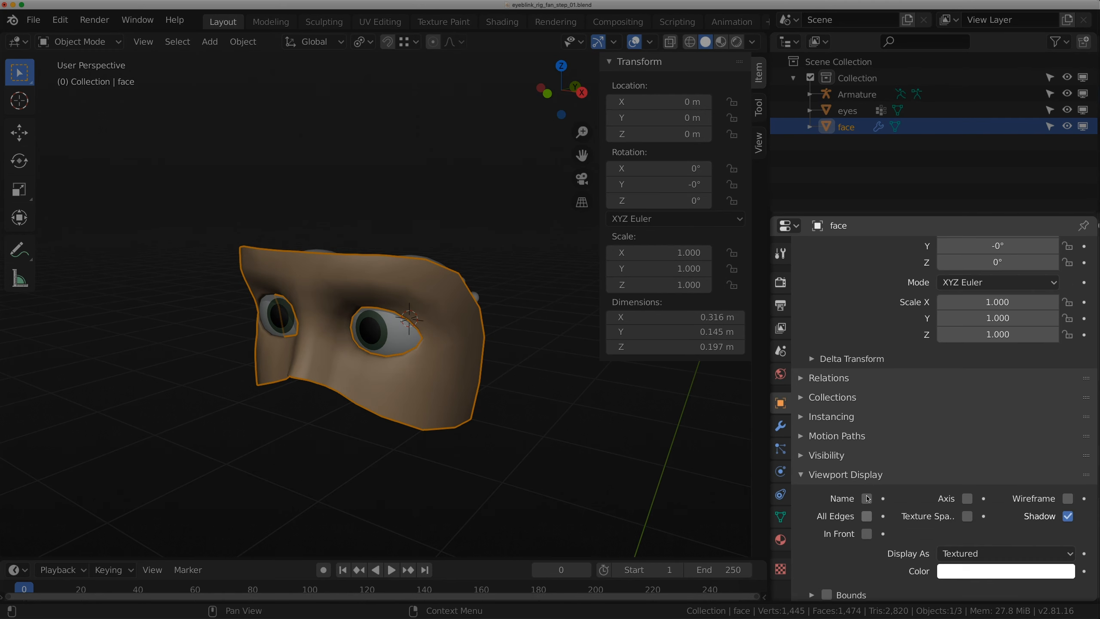
{"action": "left_click", "coordinate": [1039, 498]}
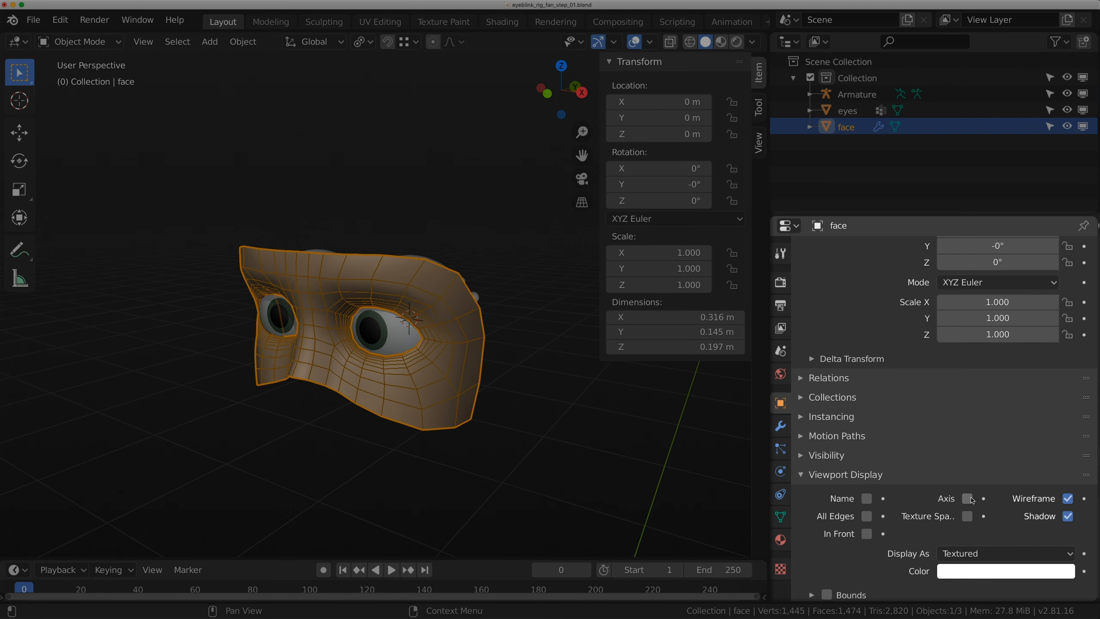
Add a new annotation layer and draw short radiating strokes around the left eye's lid, following the edge loops.
{"action": "middle_click_drag", "start_coordinate": [606, 329], "coordinate": [395, 329]}
{"action": "scroll", "coordinate": [393, 336], "scroll_direction": "up", "scroll_amount": 7}
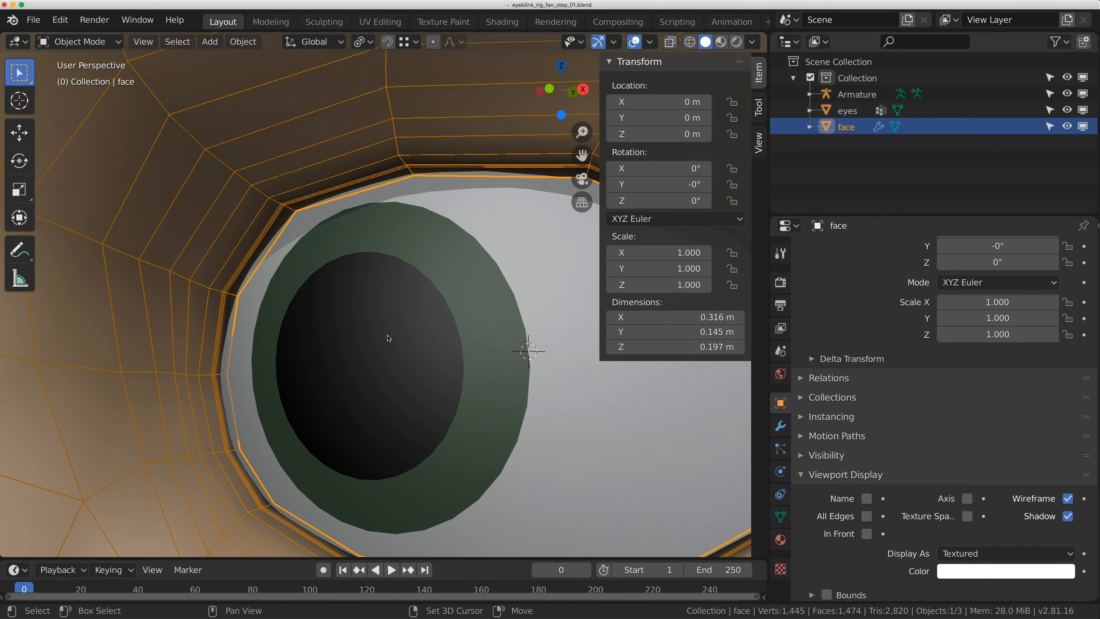
{"action": "scroll", "coordinate": [314, 311], "scroll_direction": "down", "scroll_amount": 4}
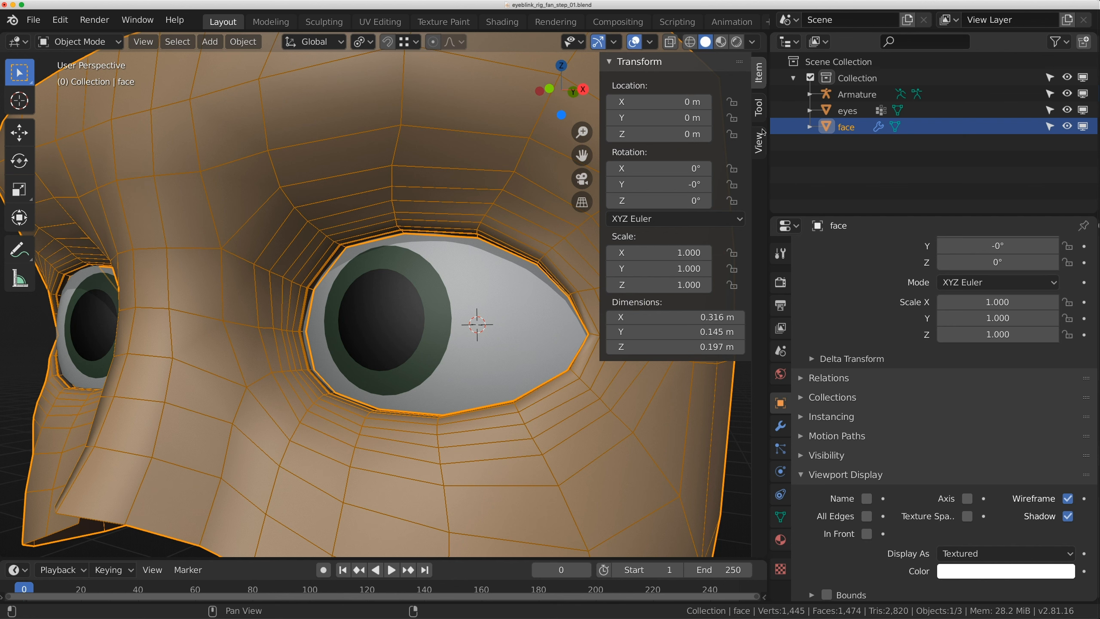
{"action": "left_click", "coordinate": [758, 142]}
{"action": "scroll", "coordinate": [686, 494], "scroll_direction": "down", "scroll_amount": 5}
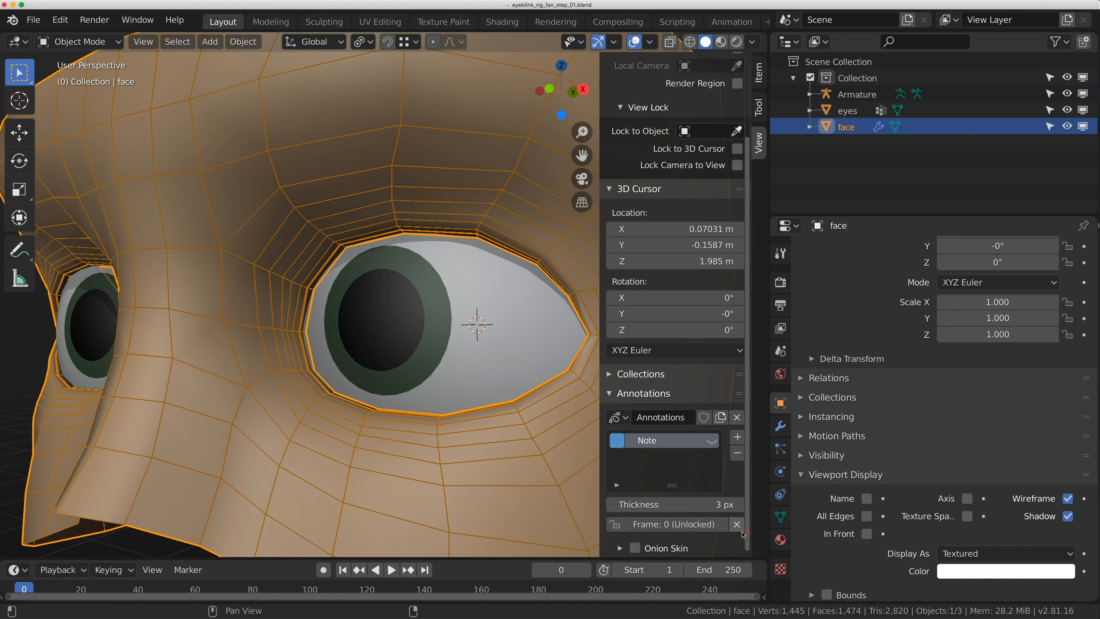
{"action": "left_click", "coordinate": [736, 438]}
{"action": "left_click_drag", "start_coordinate": [311, 286], "coordinate": [260, 244]}
{"action": "left_click_drag", "start_coordinate": [339, 247], "coordinate": [296, 191]}
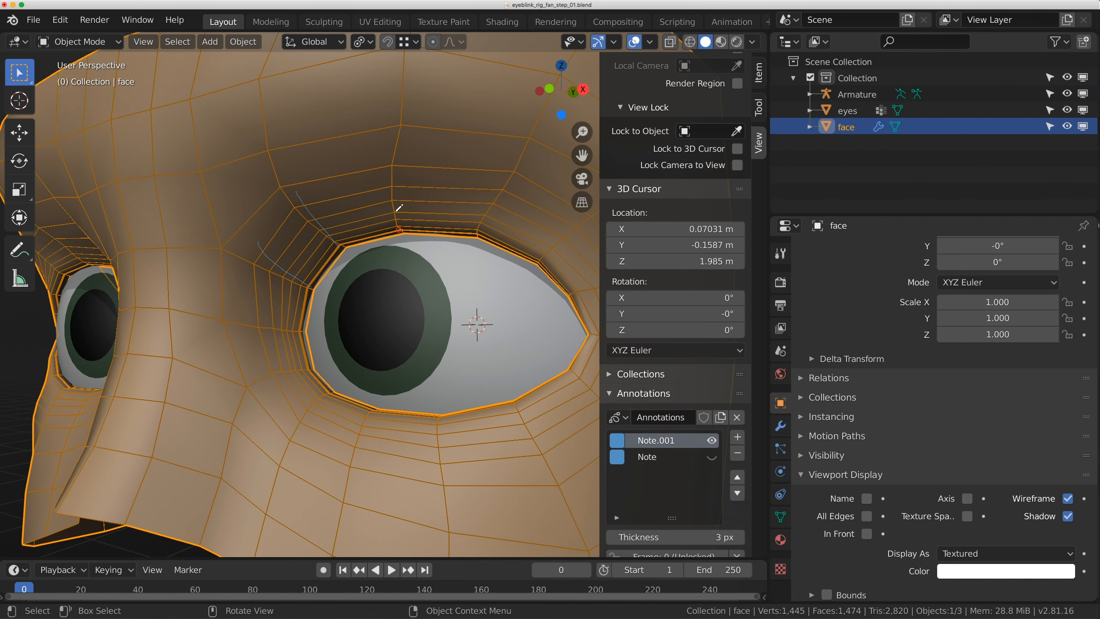
{"action": "left_click_drag", "start_coordinate": [398, 216], "coordinate": [388, 170]}
{"action": "middle_click_drag", "start_coordinate": [389, 170], "coordinate": [427, 263]}
{"action": "left_click_drag", "start_coordinate": [450, 250], "coordinate": [473, 205]}
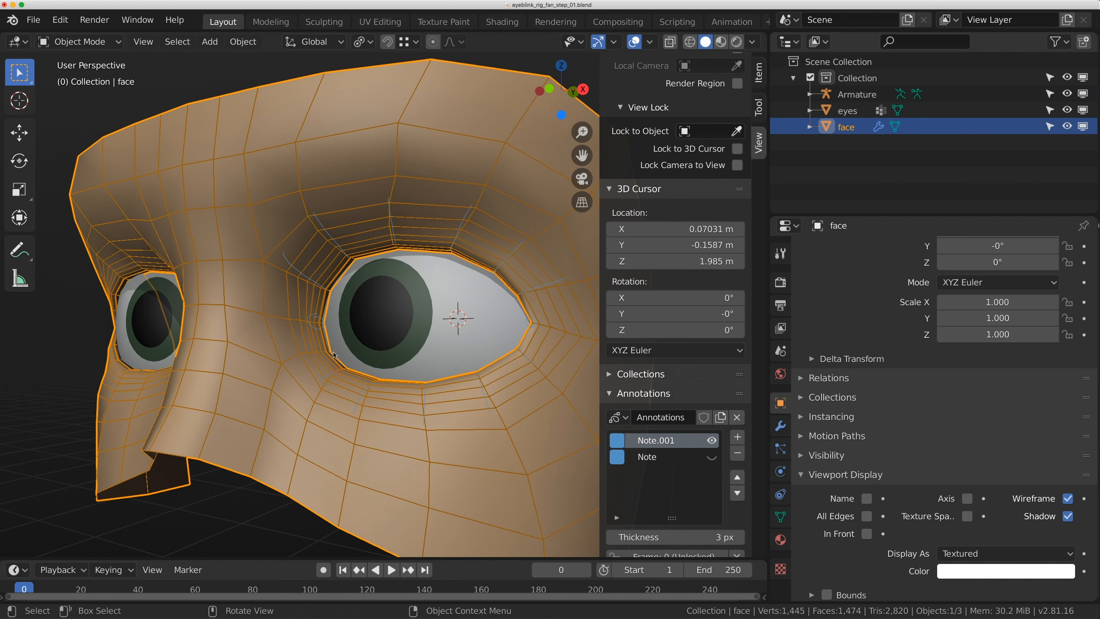
Hide the face mesh and, in right orthographic view, sketch annotation strokes along the front of the eyeball to show the eyelid motion.
{"action": "key", "text": "KP_3"}
{"action": "left_click", "coordinate": [490, 339]}
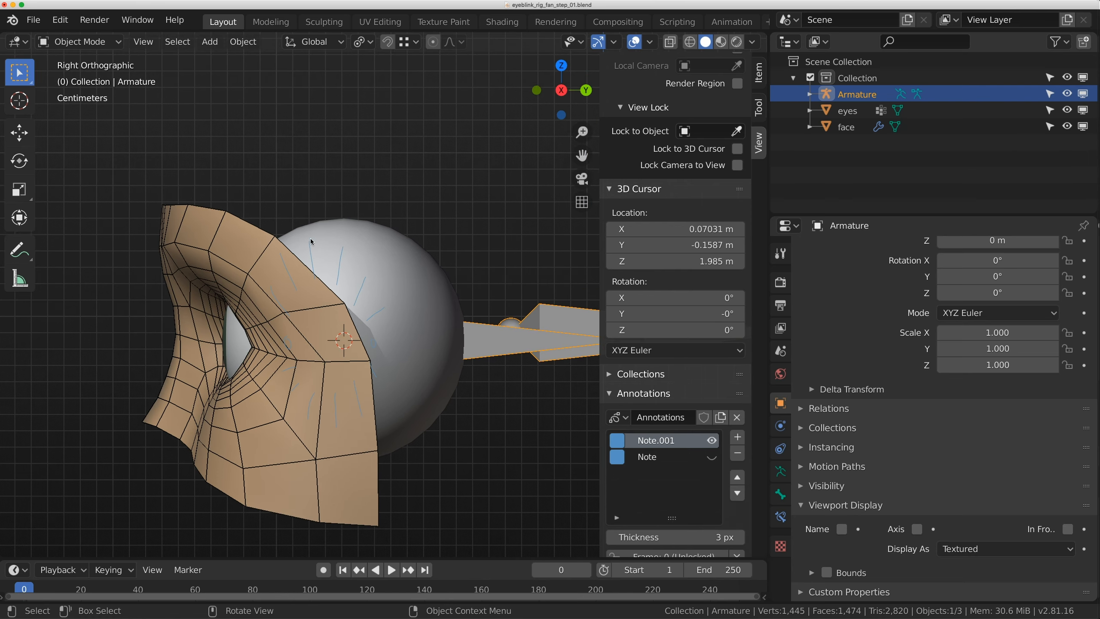
{"action": "left_click", "coordinate": [1066, 126]}
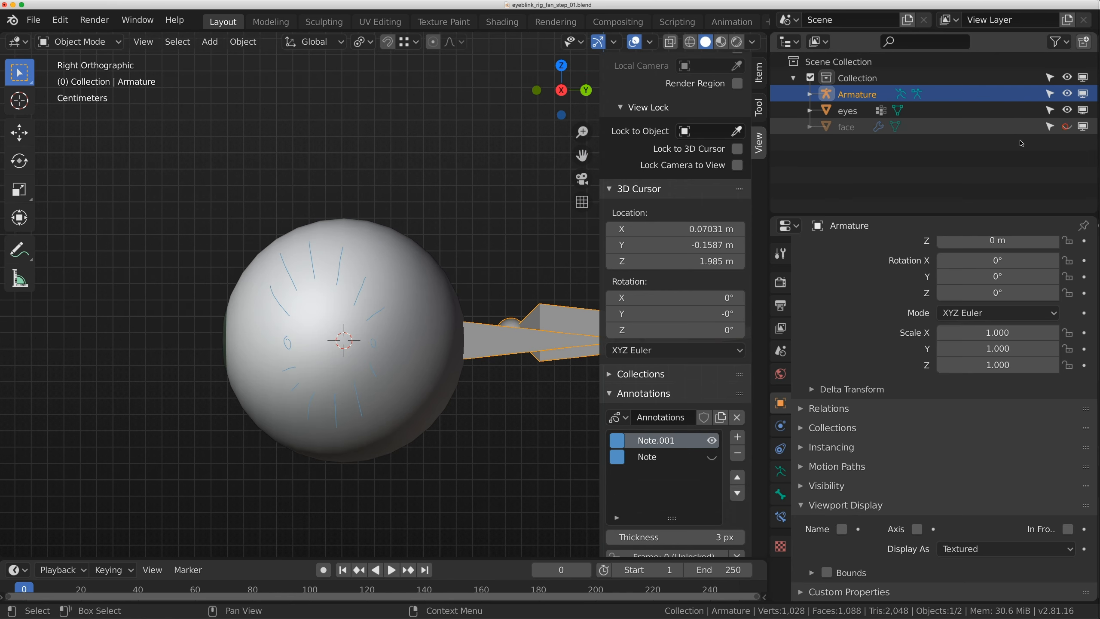
{"action": "left_click_drag", "start_coordinate": [218, 261], "coordinate": [204, 316]}
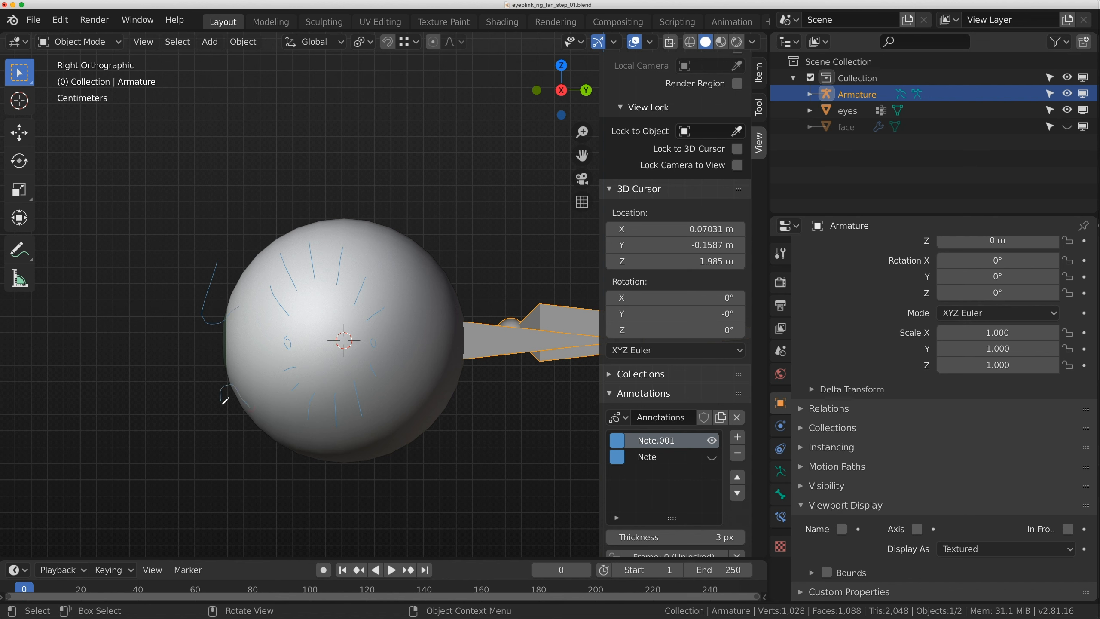
{"action": "left_click_drag", "start_coordinate": [217, 310], "coordinate": [227, 284]}
{"action": "left_click_drag", "start_coordinate": [264, 248], "coordinate": [262, 235]}
{"action": "left_click_drag", "start_coordinate": [230, 408], "coordinate": [276, 453]}
{"action": "left_click_drag", "start_coordinate": [220, 376], "coordinate": [207, 345]}
Hide the Note.001 annotation layer and make the face mesh visible again.
{"action": "left_click", "coordinate": [711, 440]}
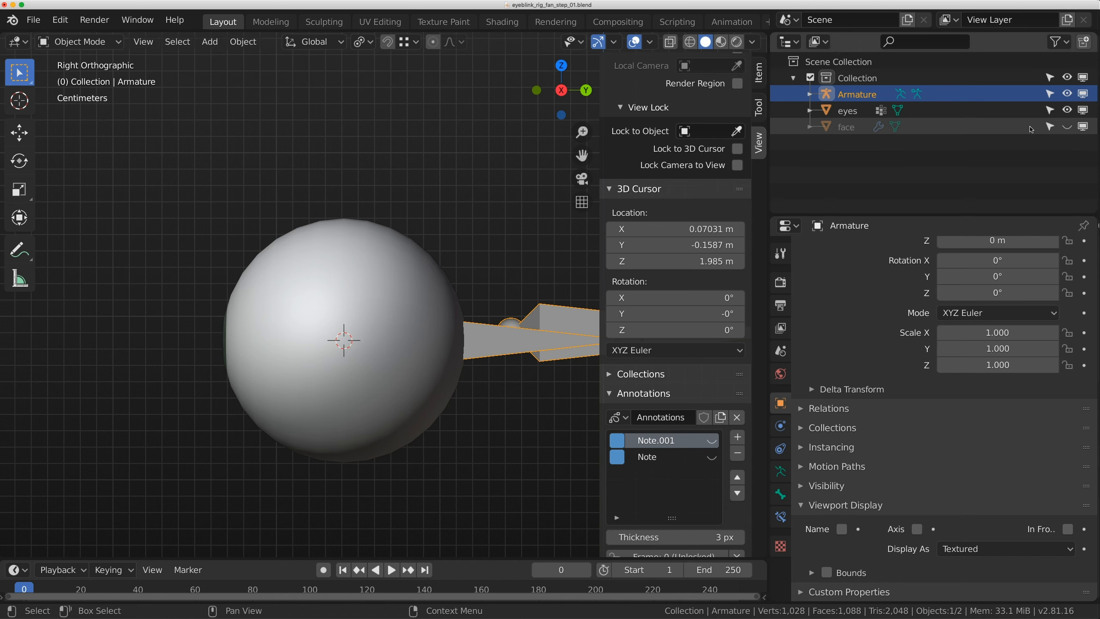
{"action": "left_click", "coordinate": [1066, 126]}
{"action": "middle_click_drag", "start_coordinate": [466, 328], "coordinate": [585, 347]}
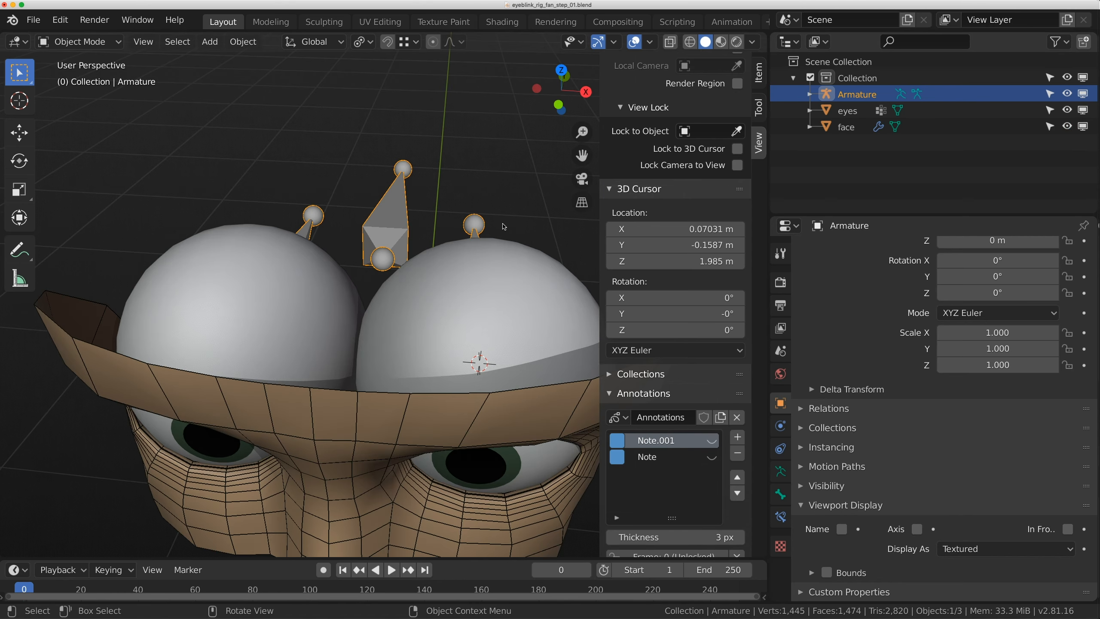
Enter Edit Mode on the armature, select the tail of eyelid_deform.L.001 and switch to front view.
{"action": "key", "text": "Tab"}
{"action": "left_click", "coordinate": [470, 223]}
{"action": "key", "text": "KP_1"}
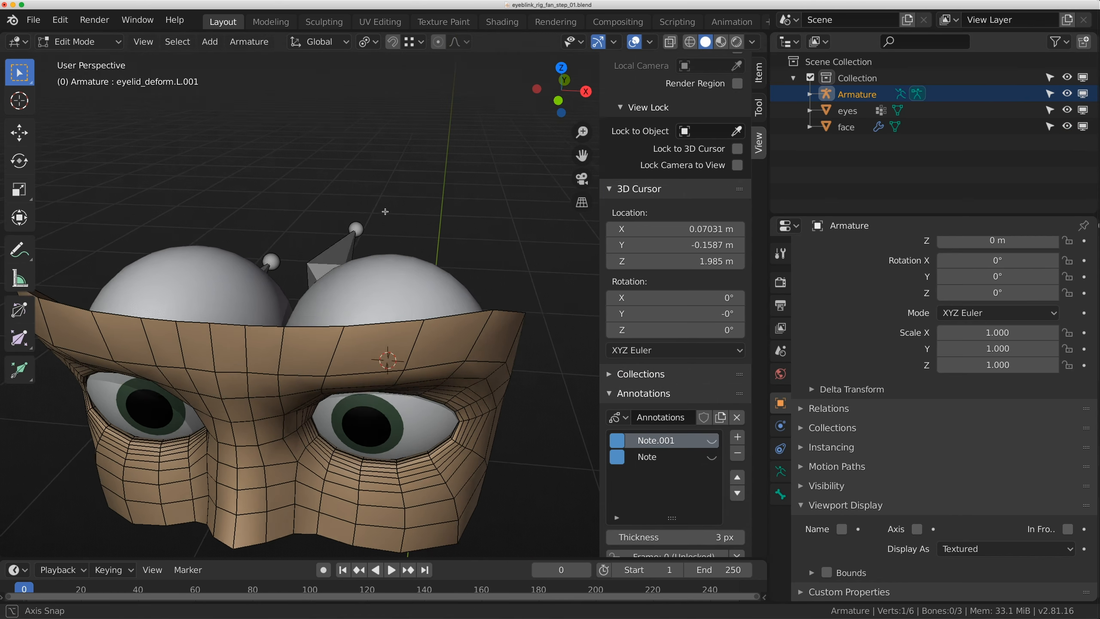
{"action": "scroll", "coordinate": [395, 340], "scroll_direction": "up", "scroll_amount": 6}
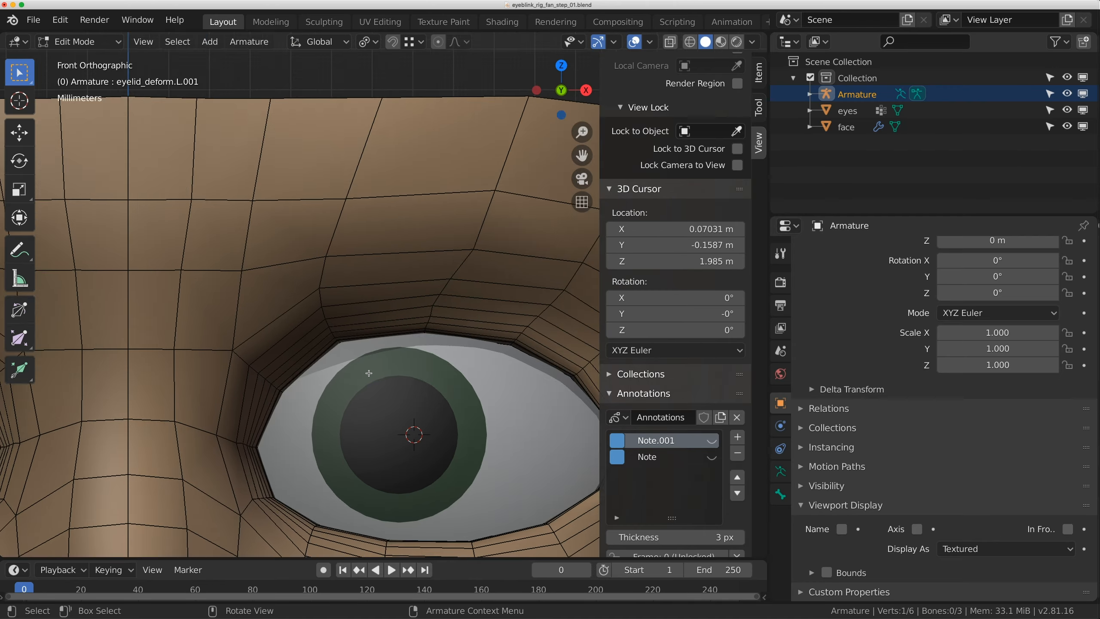
{"action": "middle_click_drag", "start_coordinate": [369, 373], "coordinate": [395, 313], "text": "shift"}
Enable snapping with Vertex as the snap target and turn on X-ray display.
{"action": "left_click", "coordinate": [393, 41]}
{"action": "left_click", "coordinate": [415, 42]}
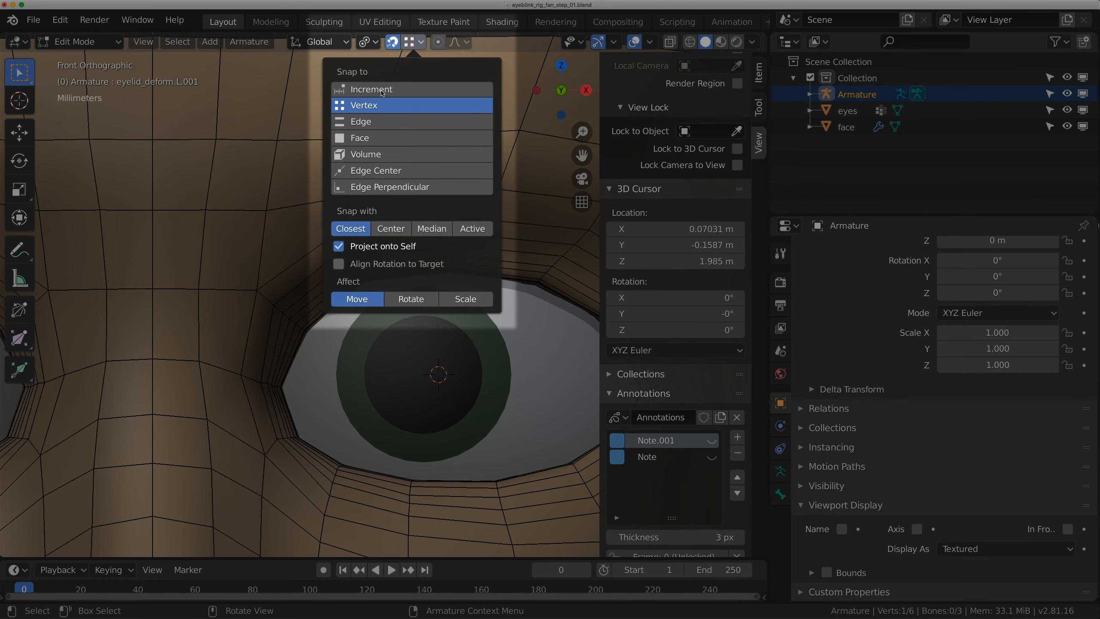
{"action": "scroll", "coordinate": [372, 281], "scroll_direction": "up", "scroll_amount": 3}
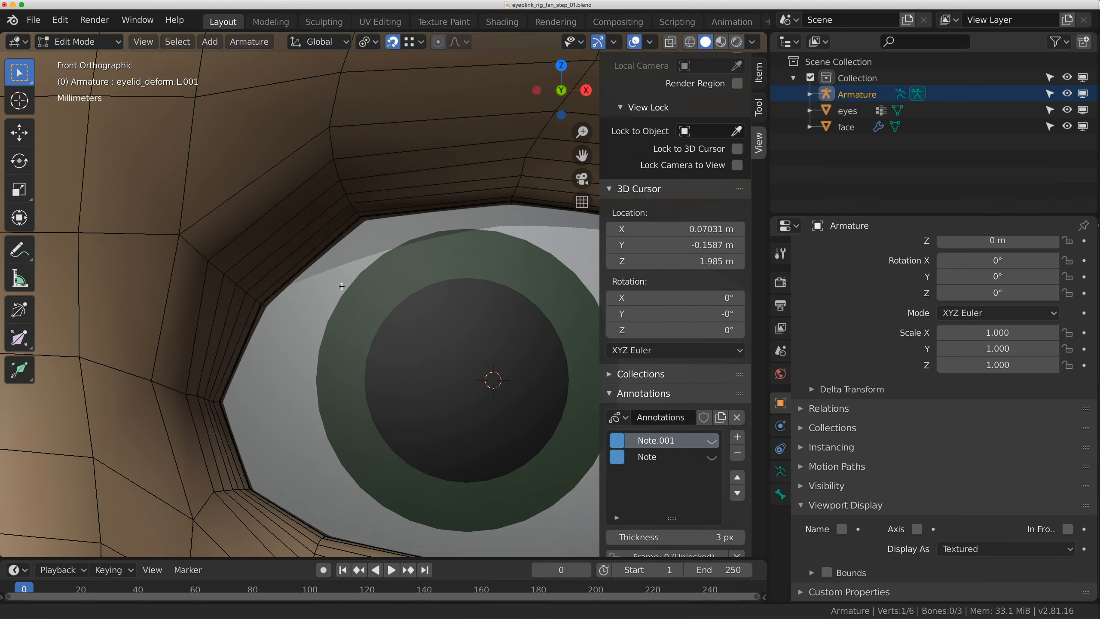
{"action": "key", "text": "alt+z"}
{"action": "scroll", "coordinate": [422, 294], "scroll_direction": "down", "scroll_amount": 12}
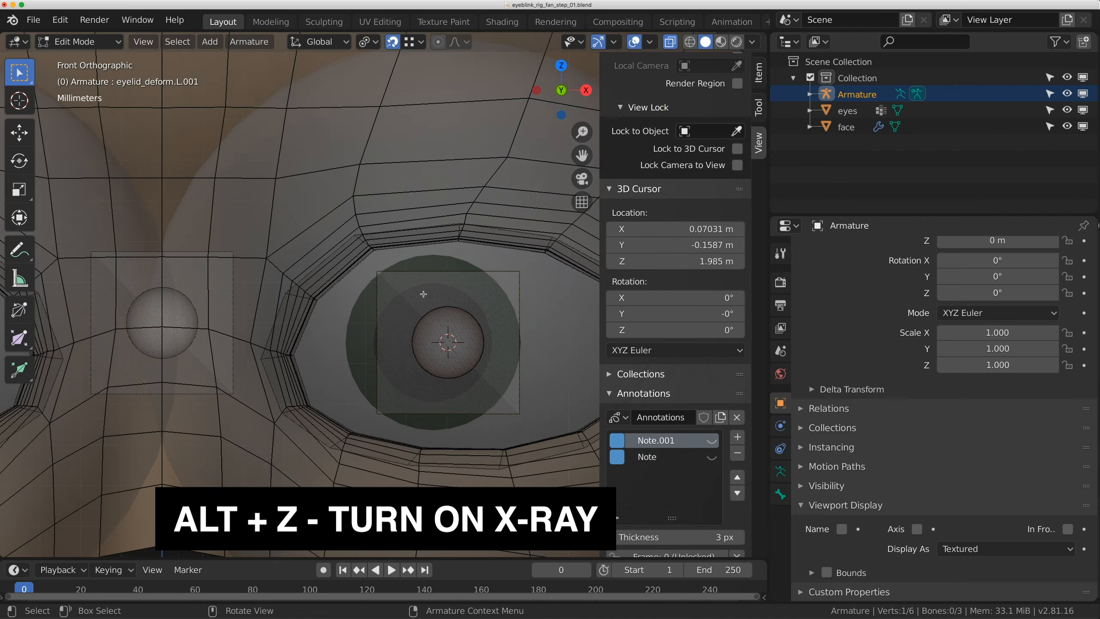
{"action": "middle_click_drag", "start_coordinate": [425, 279], "coordinate": [357, 333]}
{"action": "scroll", "coordinate": [357, 334], "scroll_direction": "up", "scroll_amount": 4}
{"action": "key", "text": "g"}
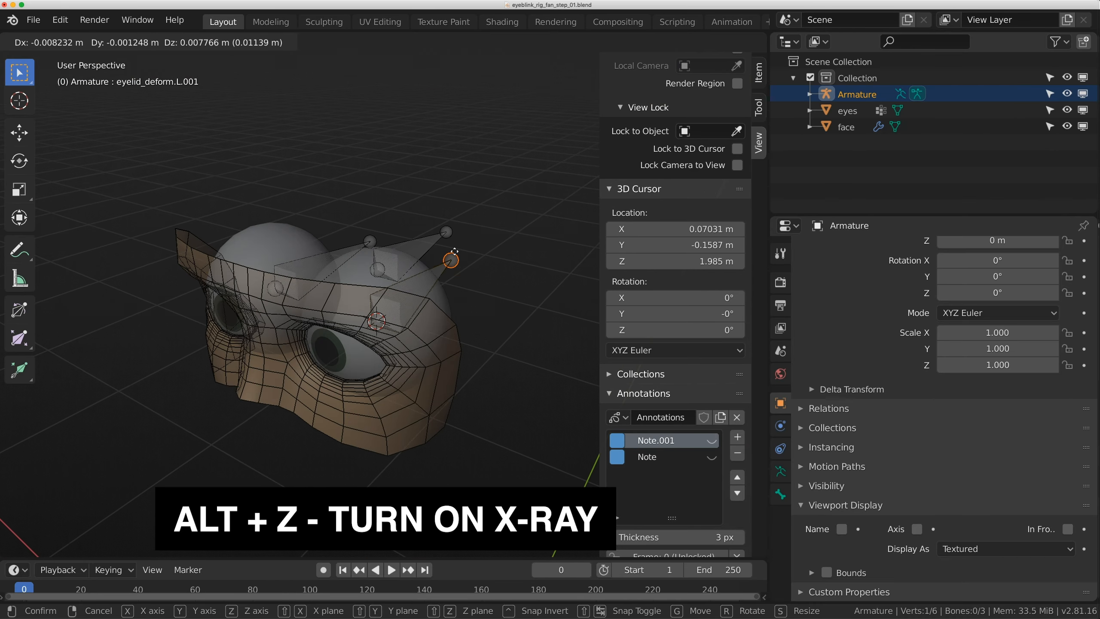
{"action": "right_click", "coordinate": [505, 270]}
In front view, snap the tail of eyelid_deform.L.001 to the eyelid-edge vertex near the inner corner of the left eye.
{"action": "key", "text": "KP_1"}
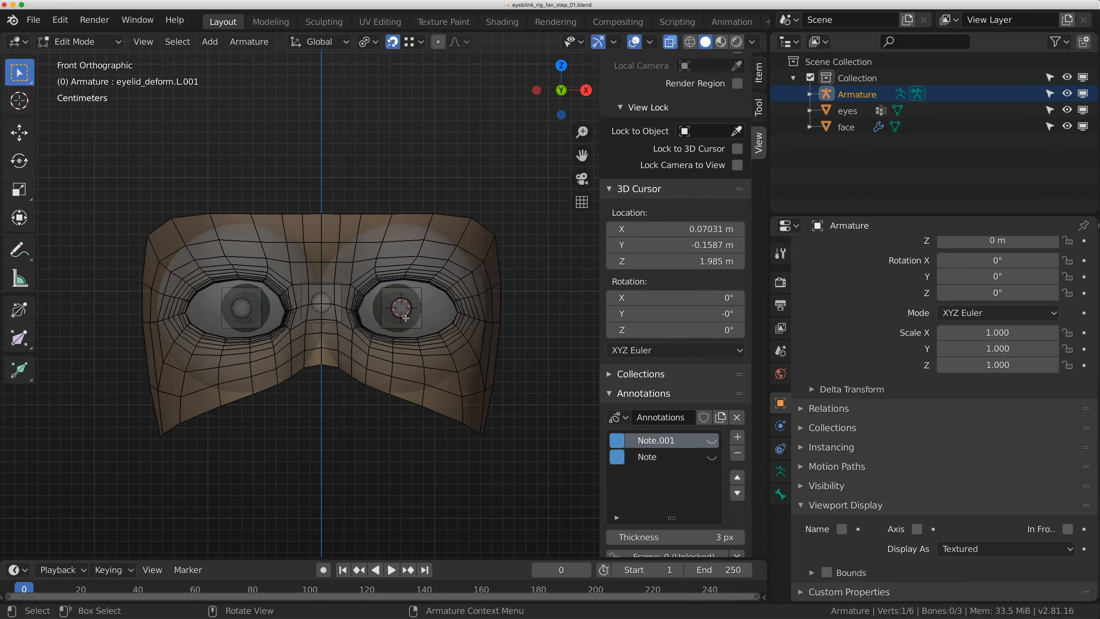
{"action": "scroll", "coordinate": [401, 287], "scroll_direction": "up", "scroll_amount": 10}
{"action": "scroll", "coordinate": [401, 287], "scroll_direction": "down", "scroll_amount": 2}
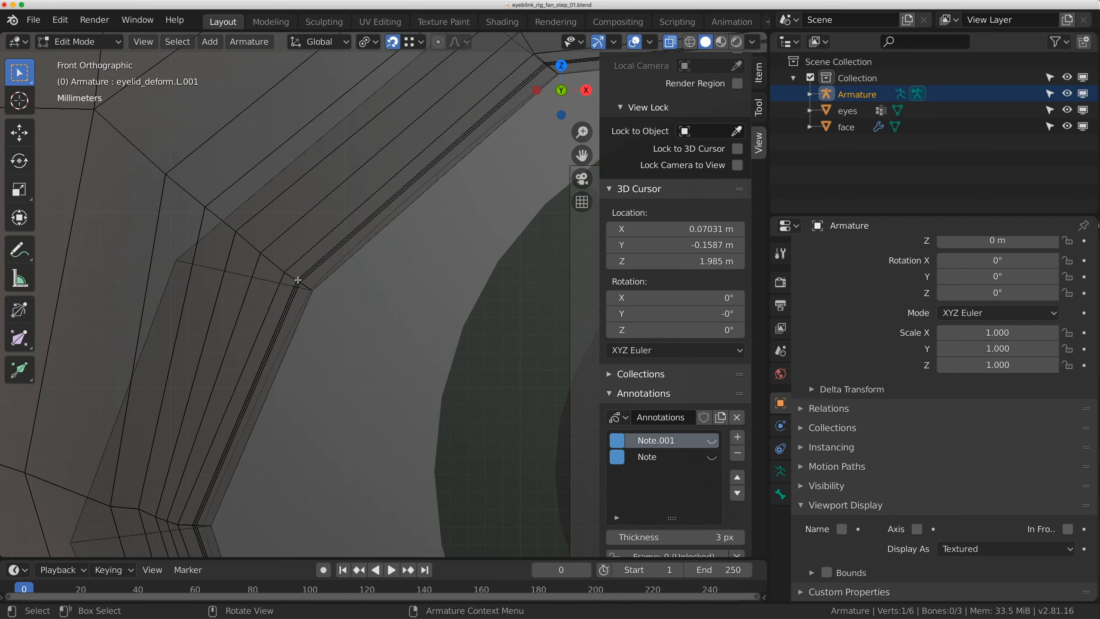
{"action": "key", "text": "g"}
{"action": "left_click", "coordinate": [298, 280]}
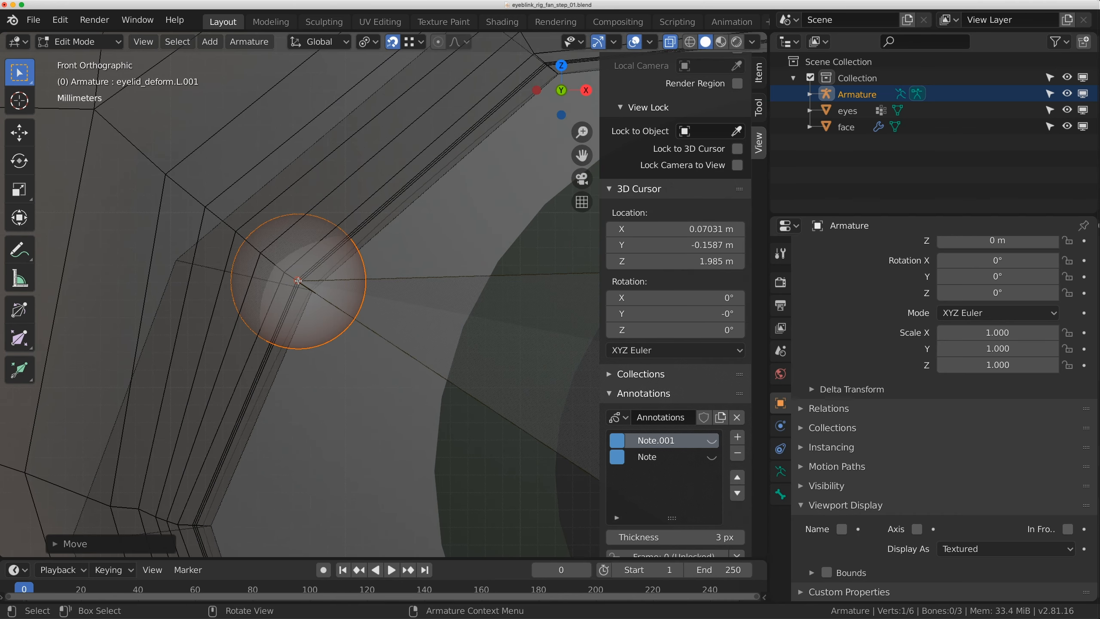
Duplicate the eyelid_deform.L.001 bone and rotate the copy around the eyeball centre towards the inner part of the upper eyelid.
{"action": "scroll", "coordinate": [343, 300], "scroll_direction": "down", "scroll_amount": 7}
{"action": "left_click", "coordinate": [349, 293]}
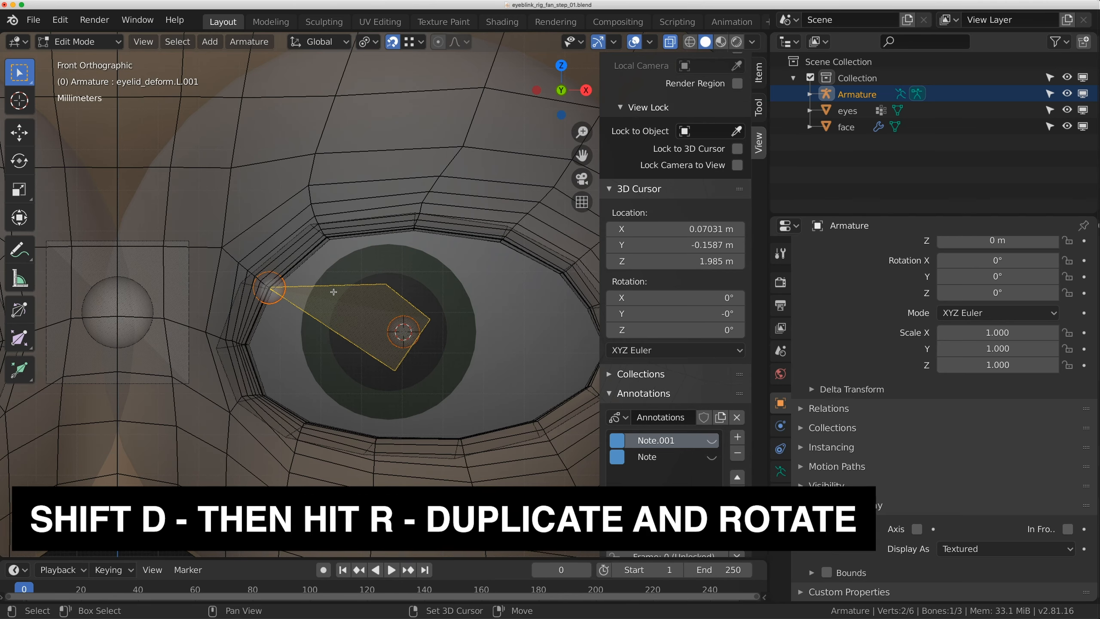
{"action": "key", "text": "shift+d"}
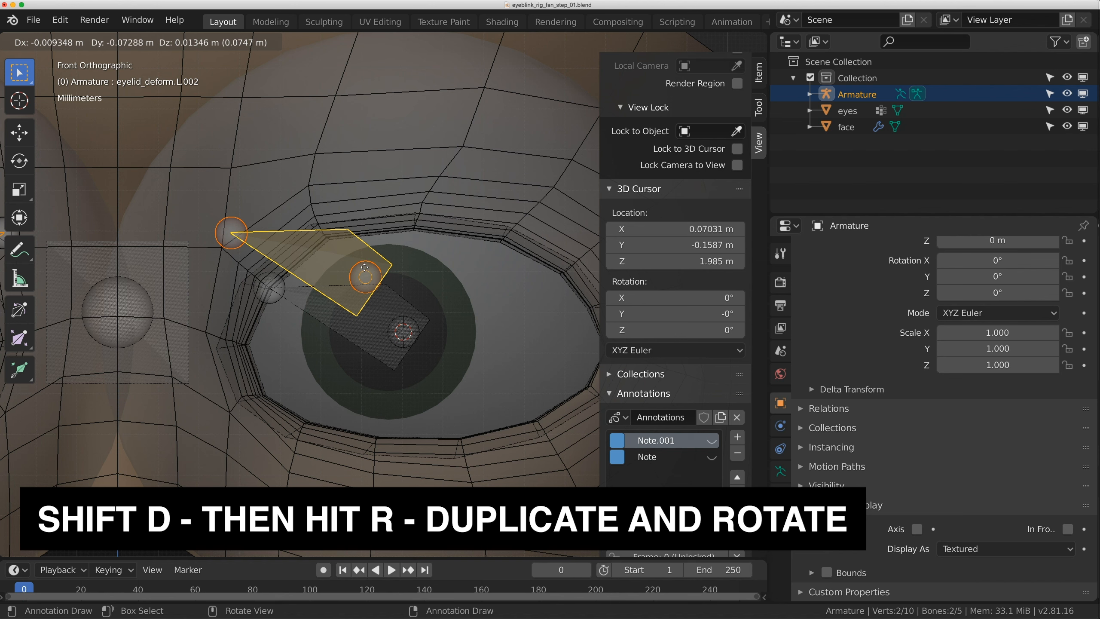
{"action": "key", "text": "r"}
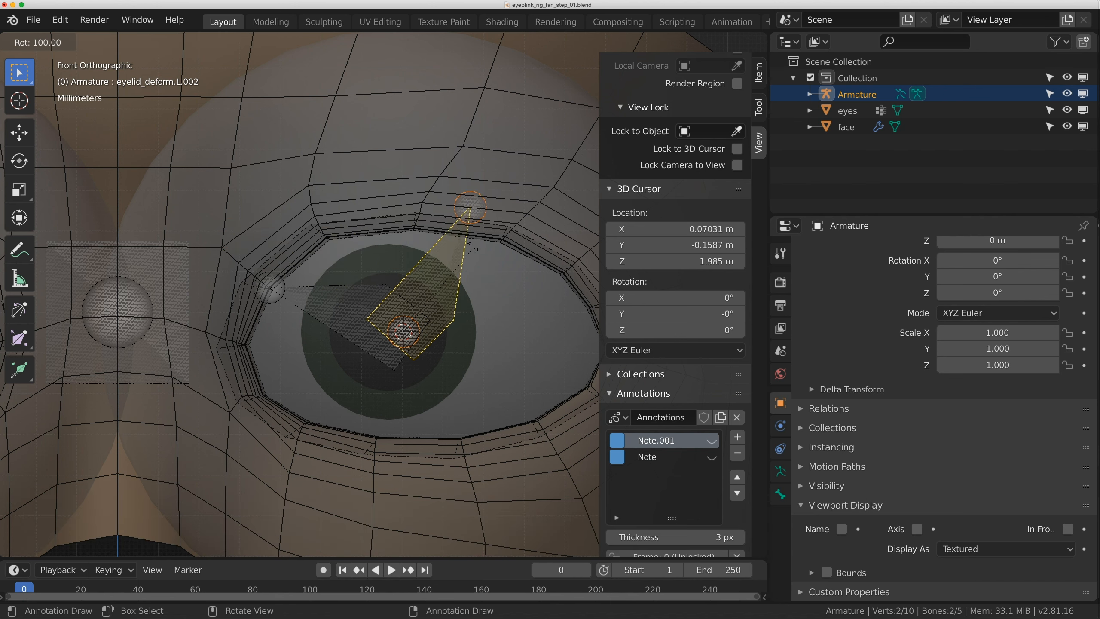
{"action": "left_click", "coordinate": [399, 267]}
{"action": "middle_click_drag", "start_coordinate": [399, 267], "coordinate": [350, 256], "text": "shift"}
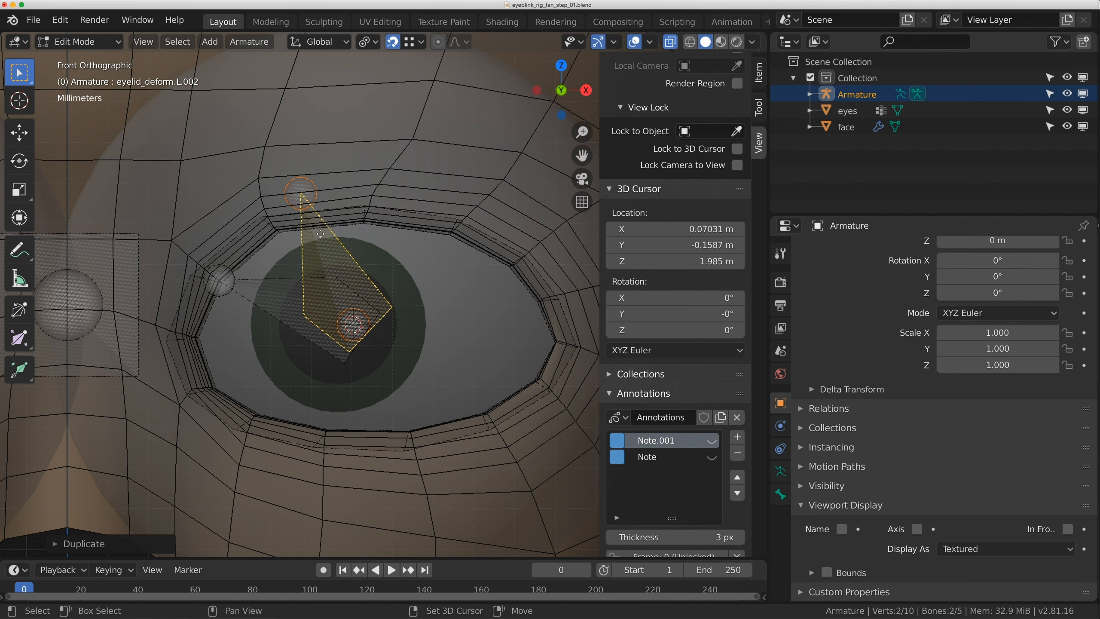
Duplicate and rotate two more bones in turn, fanning them towards the middle and outer part of the upper eyelid.
{"action": "key", "text": "shift+d"}
{"action": "key", "text": "r"}
{"action": "left_click", "coordinate": [370, 231]}
{"action": "key", "text": "shift+d"}
{"action": "key", "text": "r"}
{"action": "left_click", "coordinate": [422, 255]}
{"action": "middle_click_drag", "start_coordinate": [422, 255], "coordinate": [411, 245], "text": "shift"}
Create two further rotated duplicates so the bone fan reaches the outer corner of the left eye.
{"action": "key", "text": "shift+d"}
{"action": "key", "text": "r"}
{"action": "left_click", "coordinate": [450, 281]}
{"action": "middle_click_drag", "start_coordinate": [450, 281], "coordinate": [423, 260], "text": "shift"}
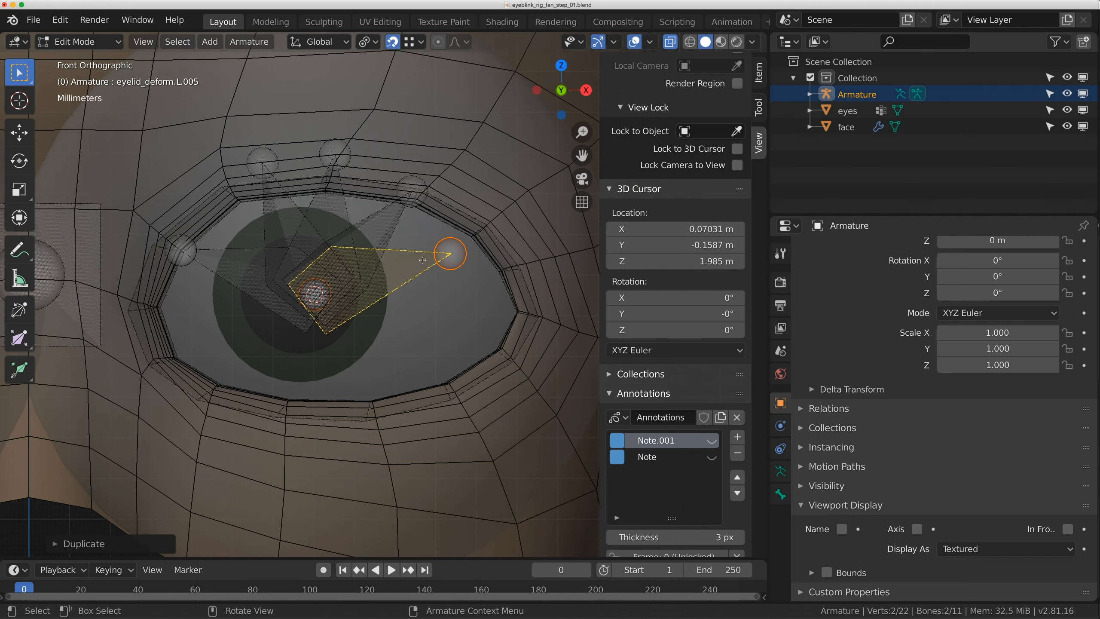
{"action": "key", "text": "shift+d"}
{"action": "key", "text": "r"}
{"action": "left_click", "coordinate": [456, 285]}
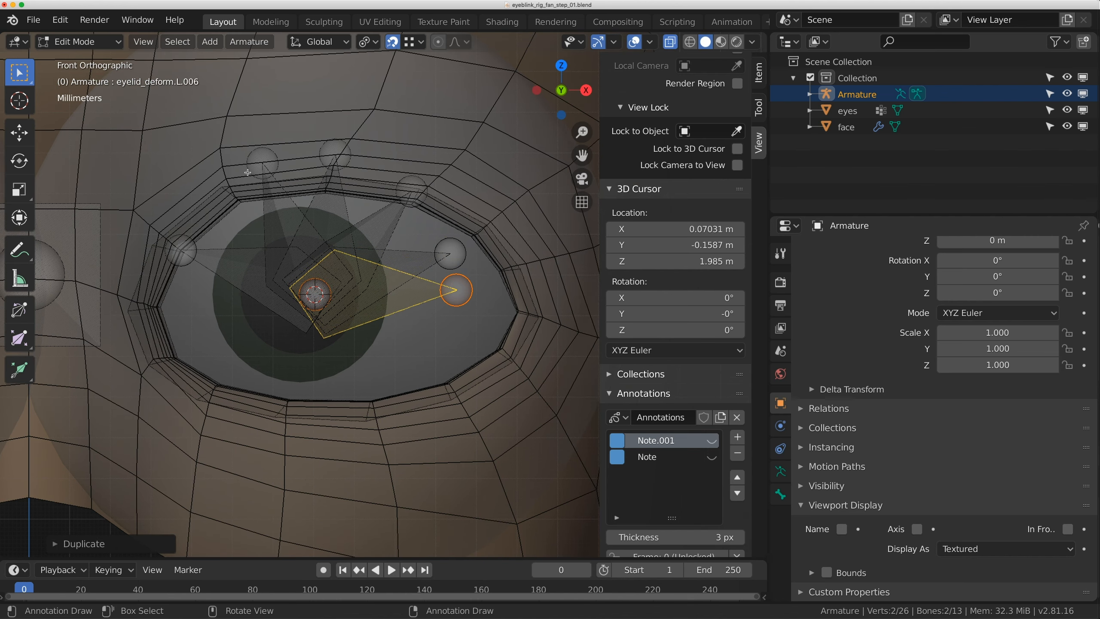
Select the tail of eyelid_deform.L.002 and snap it to the next vertex along the upper eyelid edge.
{"action": "left_click", "coordinate": [253, 160]}
{"action": "left_click", "coordinate": [339, 150]}
{"action": "left_click", "coordinate": [416, 184]}
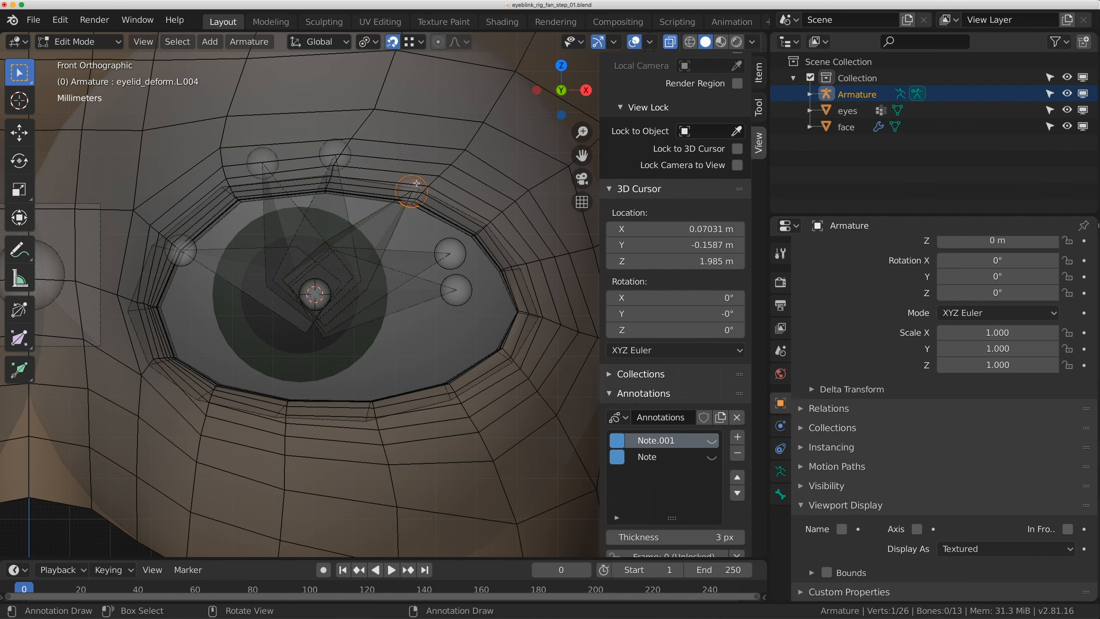
{"action": "left_click", "coordinate": [257, 153]}
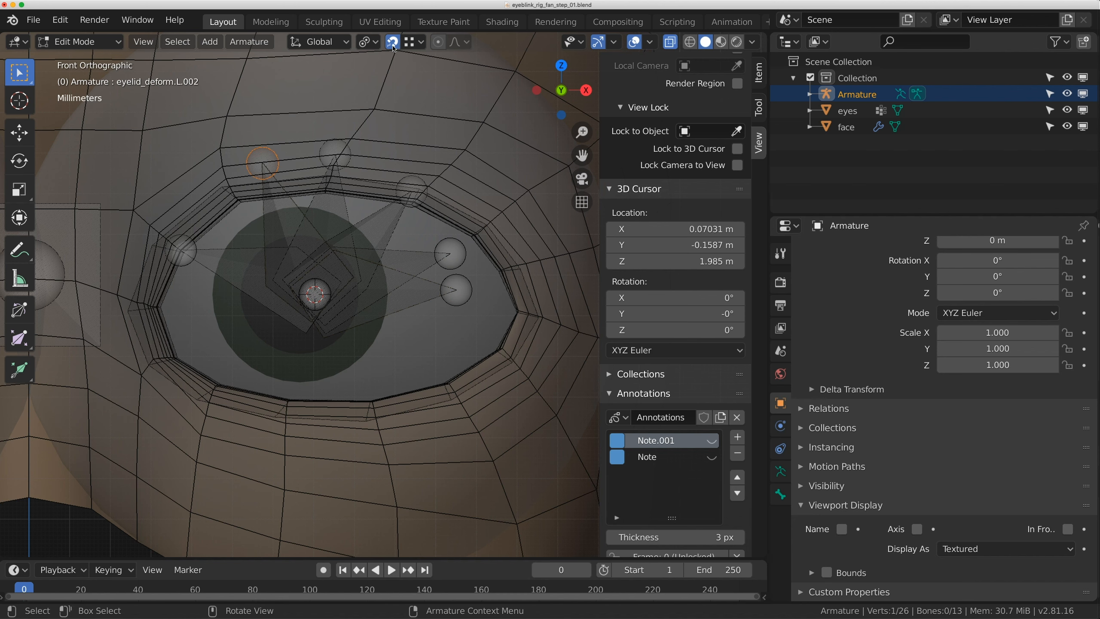
{"action": "scroll", "coordinate": [238, 190], "scroll_direction": "up", "scroll_amount": 8}
{"action": "middle_click_drag", "start_coordinate": [254, 268], "coordinate": [338, 305], "text": "shift"}
{"action": "scroll", "coordinate": [329, 295], "scroll_direction": "up", "scroll_amount": 3}
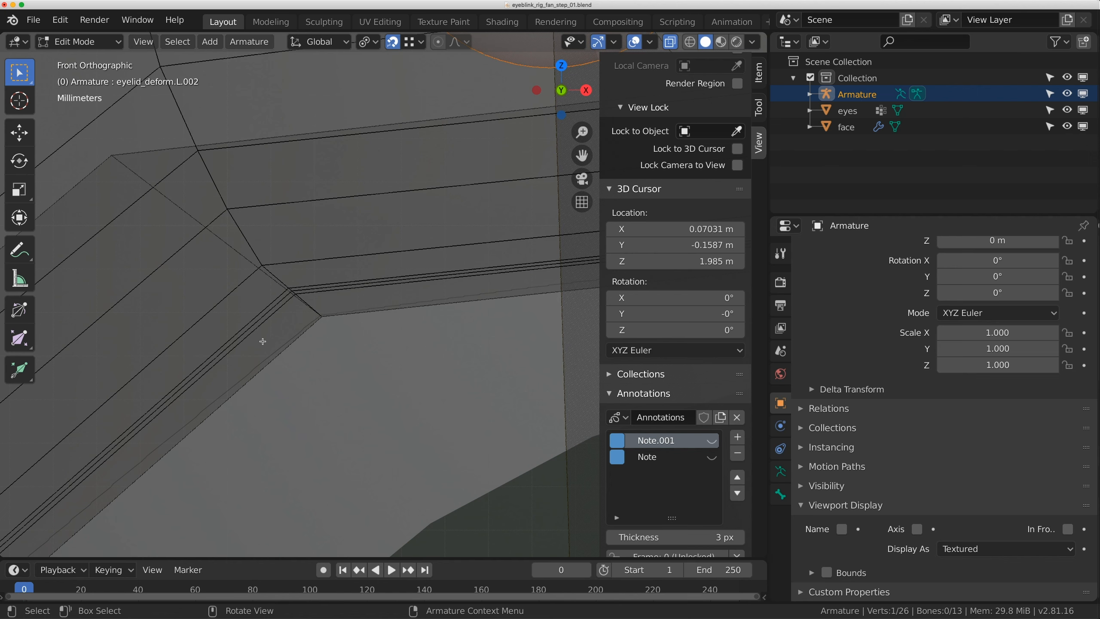
{"action": "scroll", "coordinate": [314, 270], "scroll_direction": "down", "scroll_amount": 10}
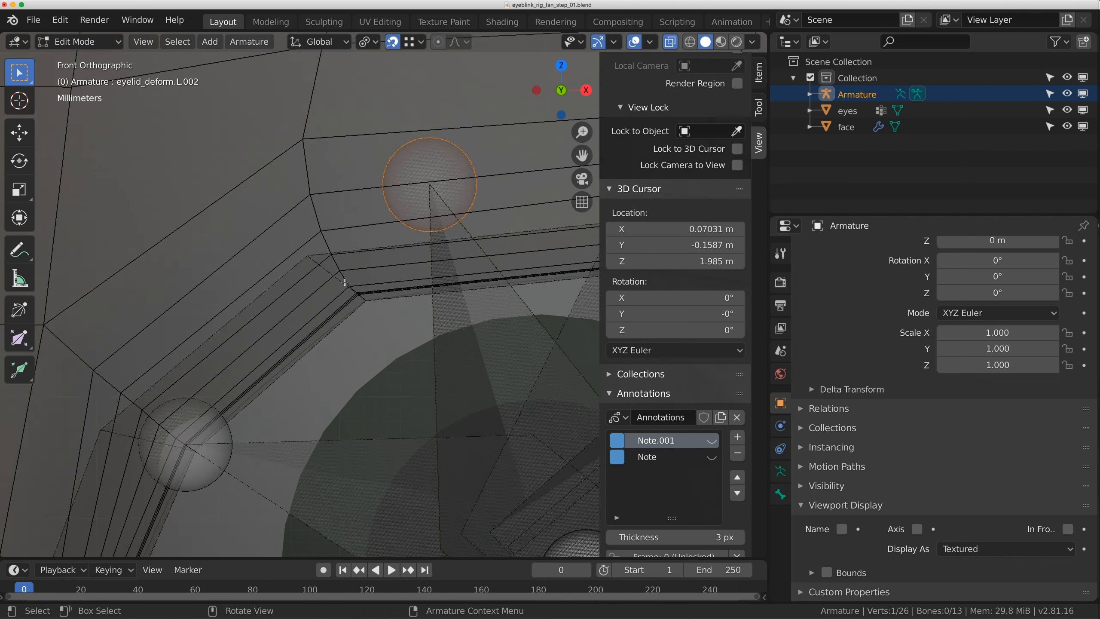
{"action": "scroll", "coordinate": [369, 263], "scroll_direction": "up", "scroll_amount": 5}
{"action": "scroll", "coordinate": [369, 264], "scroll_direction": "up", "scroll_amount": 2}
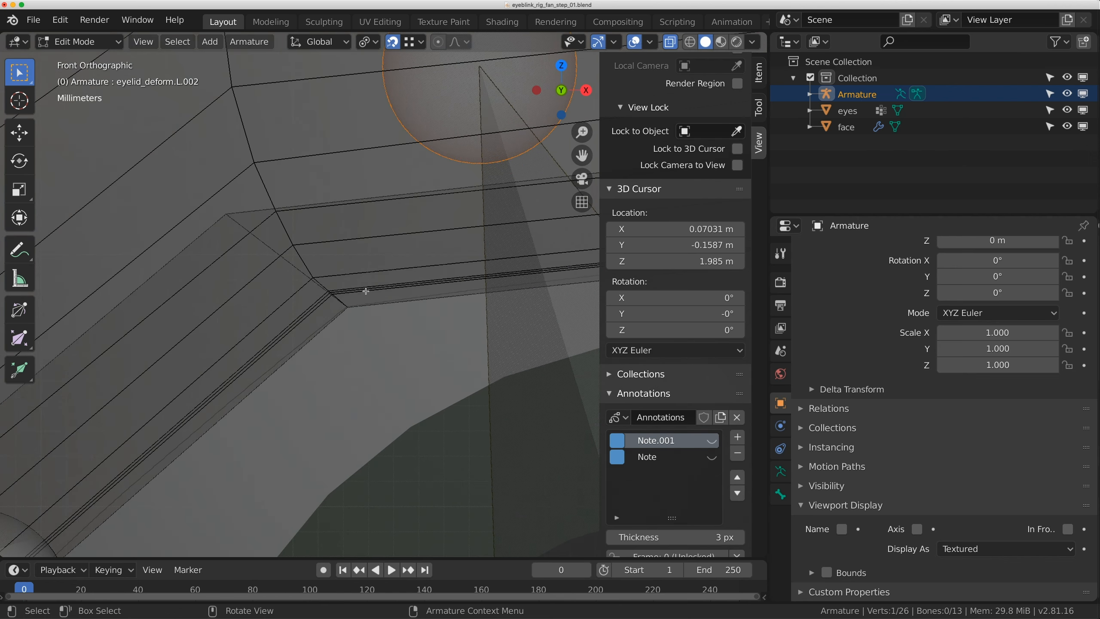
{"action": "key", "text": "g"}
{"action": "left_click", "coordinate": [329, 293]}
{"action": "scroll", "coordinate": [331, 259], "scroll_direction": "down", "scroll_amount": 7}
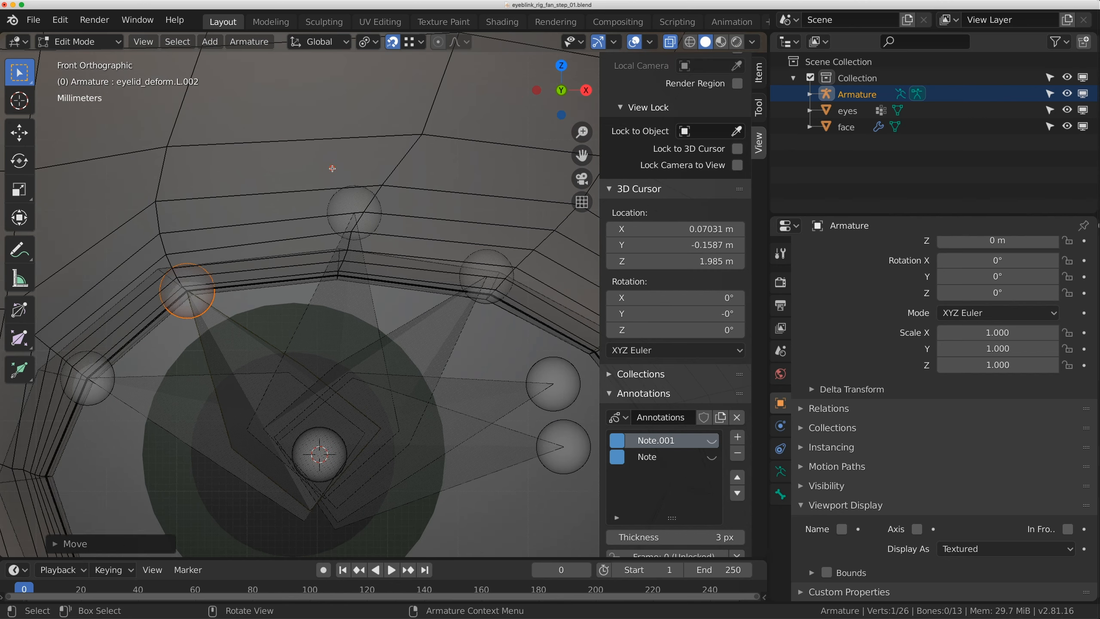
Snap the tails of eyelid_deform.L.003 and eyelid_deform.L.004 to their nearest vertices on the upper eyelid edge.
{"action": "left_click", "coordinate": [331, 191]}
{"action": "key", "text": "g"}
{"action": "left_click", "coordinate": [339, 274]}
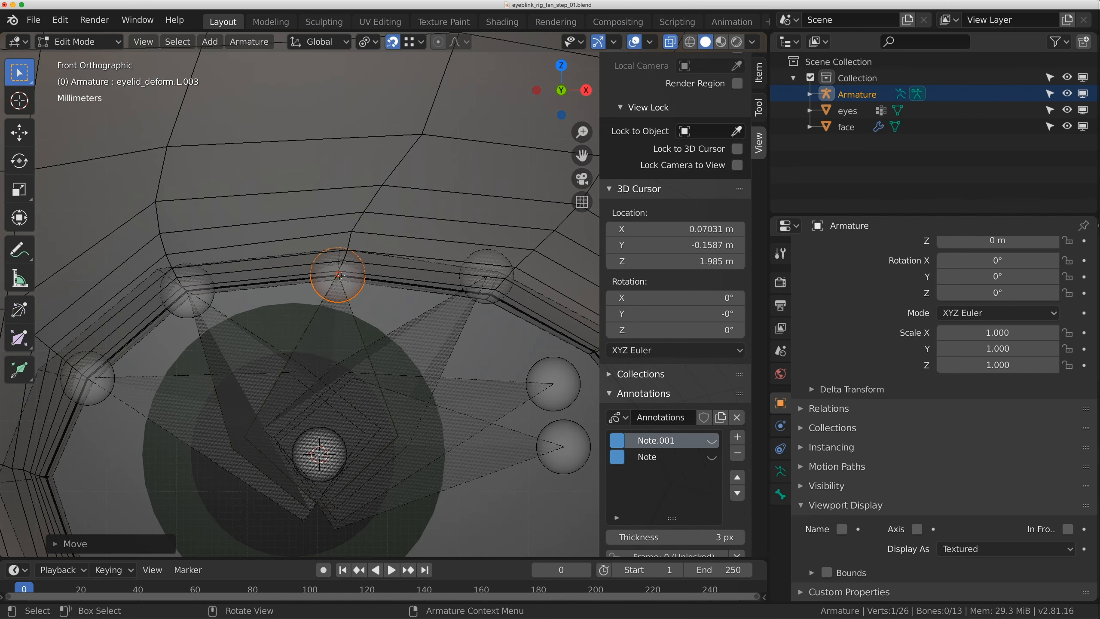
{"action": "scroll", "coordinate": [334, 235], "scroll_direction": "up", "scroll_amount": 1}
{"action": "left_click", "coordinate": [361, 236]}
{"action": "key", "text": "g"}
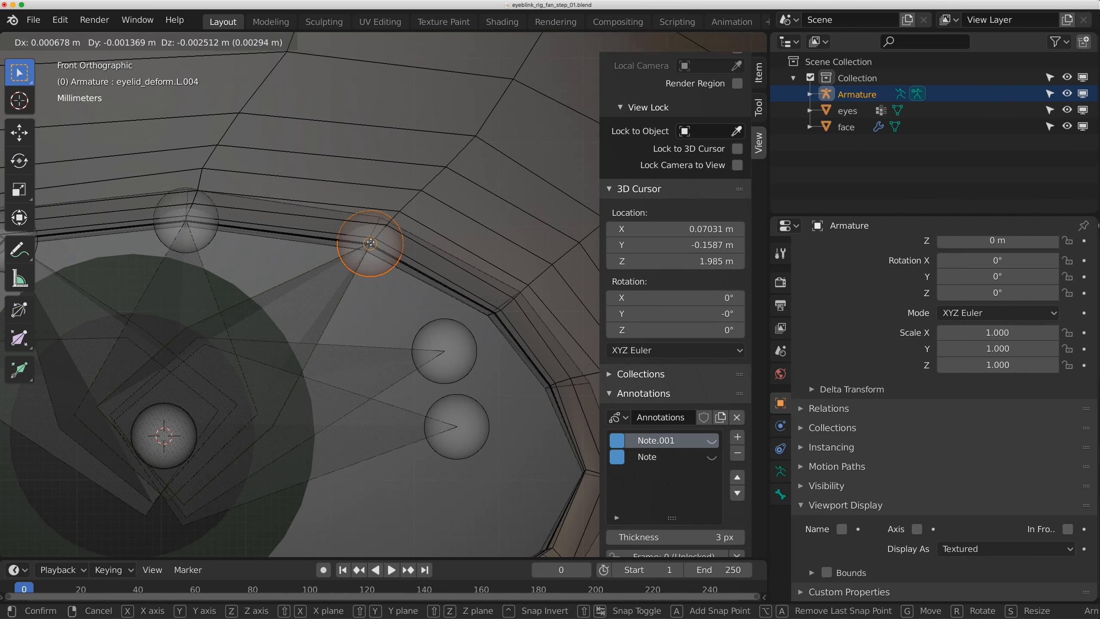
{"action": "left_click", "coordinate": [370, 251]}
Snap the tails of eyelid_deform.L.005 and eyelid_deform.L.006 to the outermost vertices of the upper eyelid edge.
{"action": "middle_click_drag", "start_coordinate": [423, 302], "coordinate": [295, 230], "text": "shift"}
{"action": "left_click", "coordinate": [326, 274]}
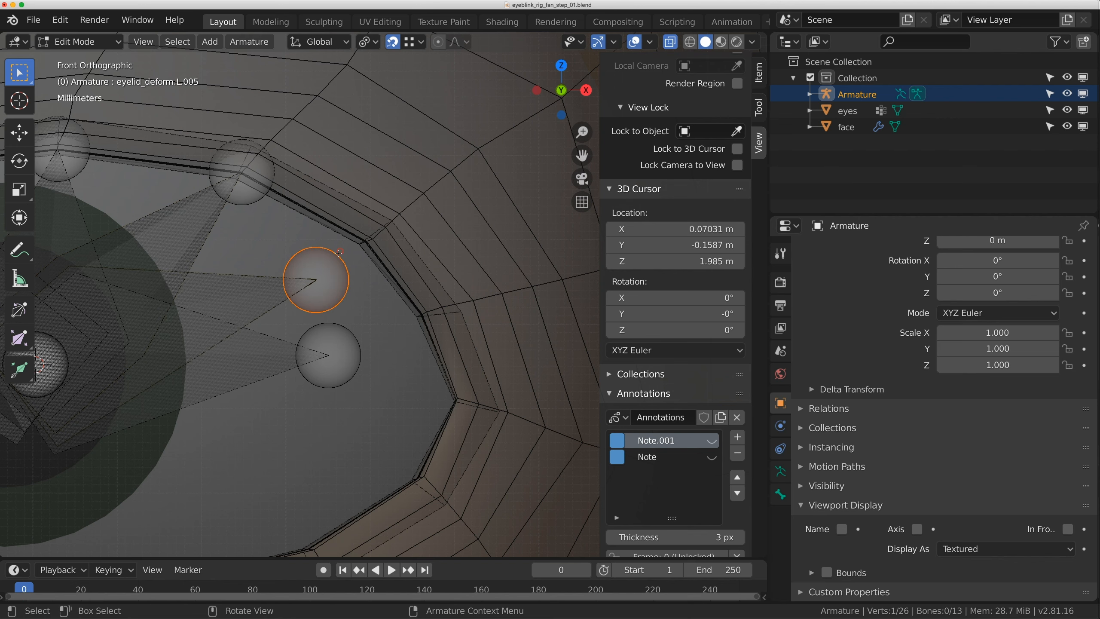
{"action": "key", "text": "g"}
{"action": "left_click", "coordinate": [364, 245]}
{"action": "middle_click_drag", "start_coordinate": [364, 245], "coordinate": [321, 157], "text": "shift"}
{"action": "left_click", "coordinate": [326, 237]}
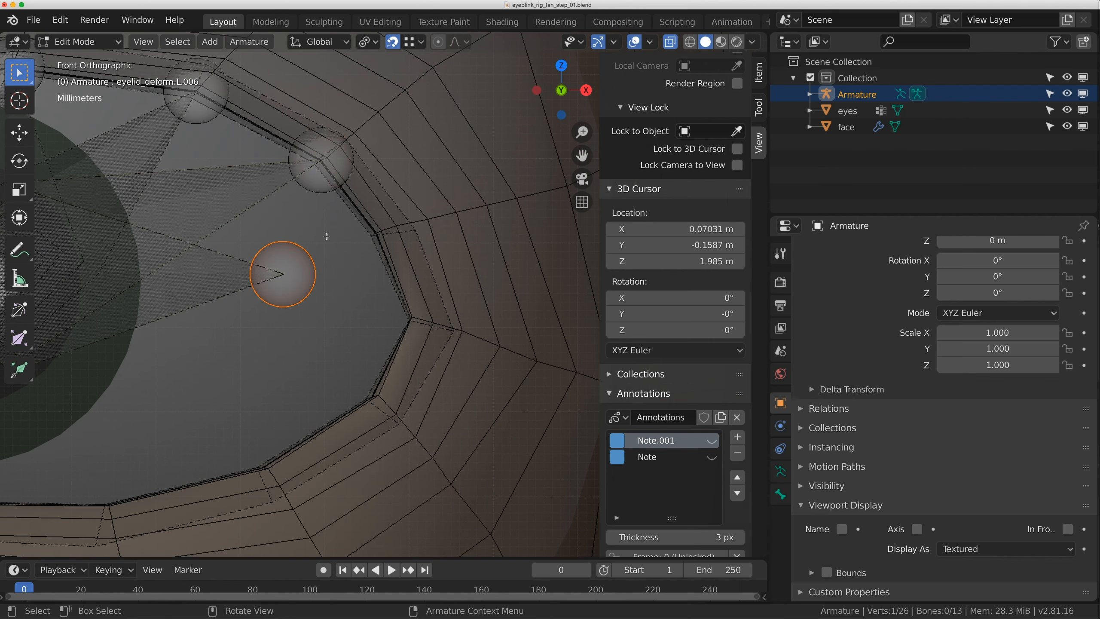
{"action": "key", "text": "g"}
{"action": "left_click", "coordinate": [369, 239]}
{"action": "scroll", "coordinate": [357, 251], "scroll_direction": "up", "scroll_amount": 5}
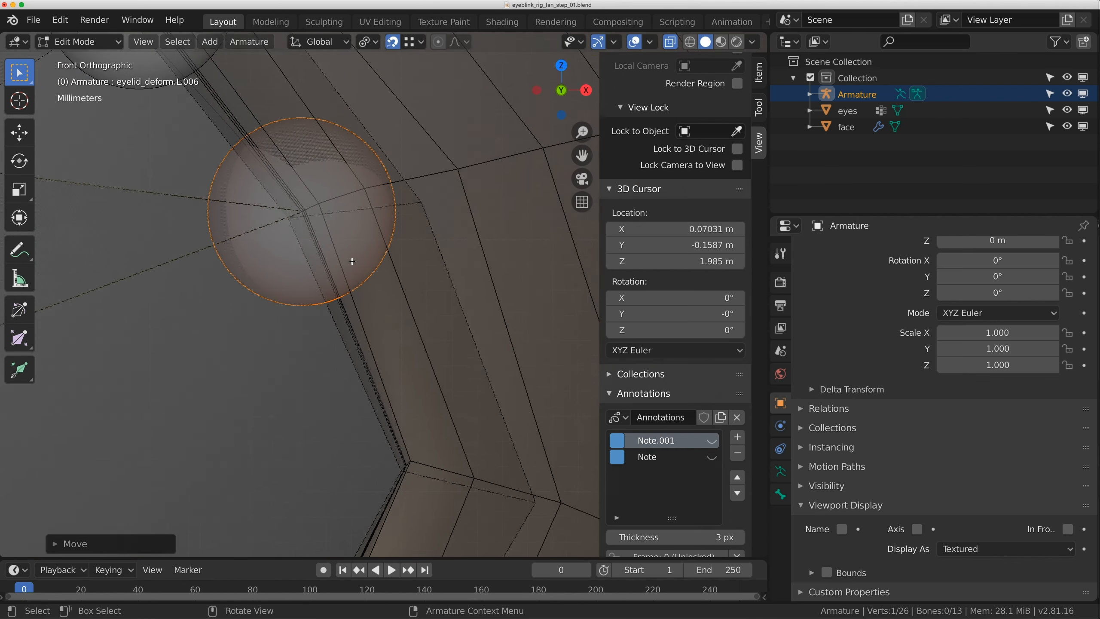
{"action": "scroll", "coordinate": [352, 261], "scroll_direction": "up", "scroll_amount": 2}
Duplicate the eyelid_deform.L.001 bone and rotate the copy around the eyeball centre towards the inner part of the lower eyelid.
{"action": "scroll", "coordinate": [266, 240], "scroll_direction": "down", "scroll_amount": 10}
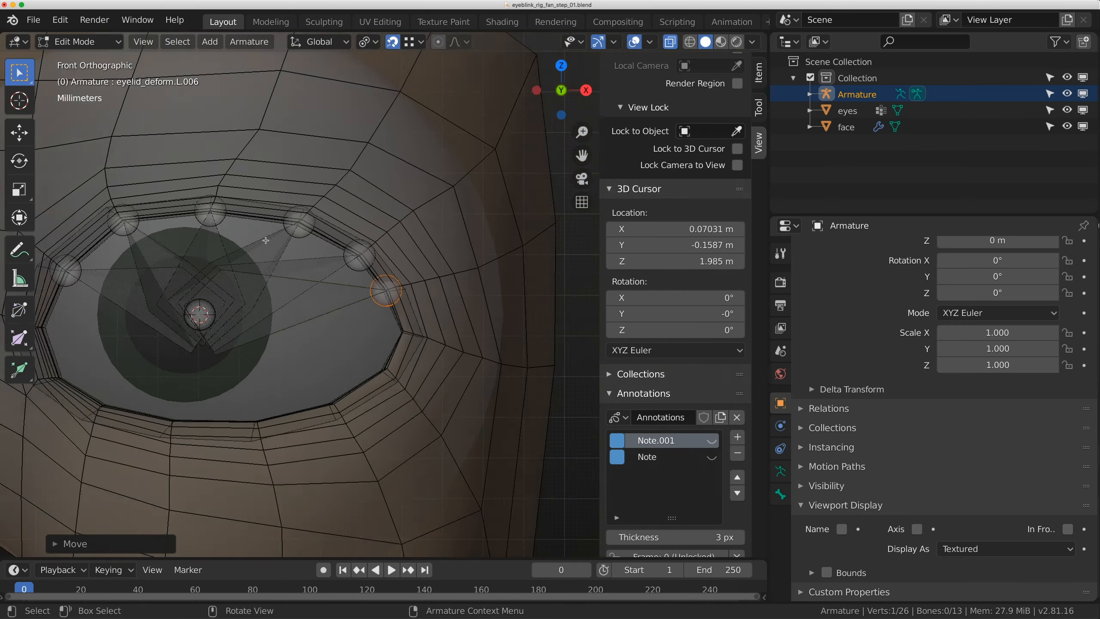
{"action": "scroll", "coordinate": [266, 240], "scroll_direction": "down", "scroll_amount": 6}
{"action": "scroll", "coordinate": [290, 243], "scroll_direction": "down", "scroll_amount": 3}
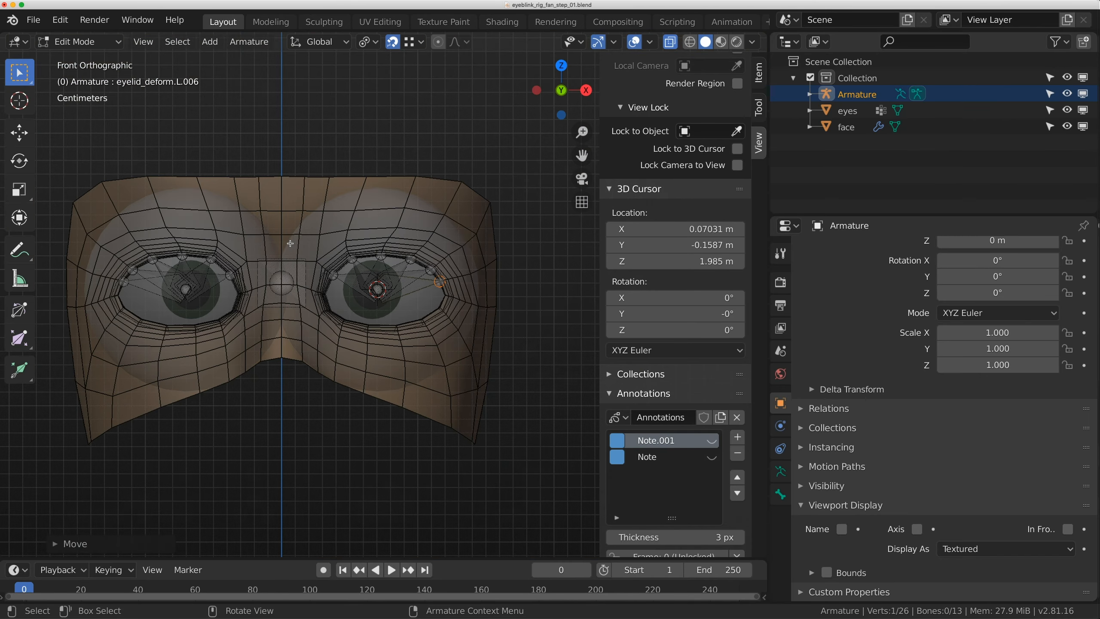
{"action": "scroll", "coordinate": [290, 243], "scroll_direction": "up", "scroll_amount": 4}
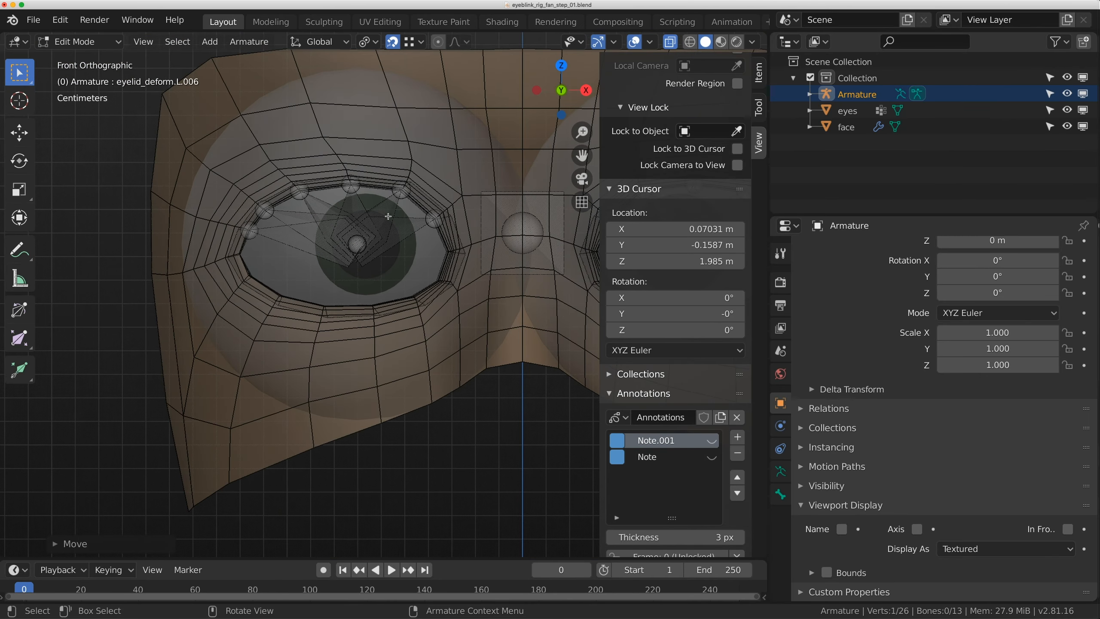
{"action": "scroll", "coordinate": [388, 216], "scroll_direction": "down", "scroll_amount": 6}
{"action": "scroll", "coordinate": [293, 217], "scroll_direction": "up", "scroll_amount": 9}
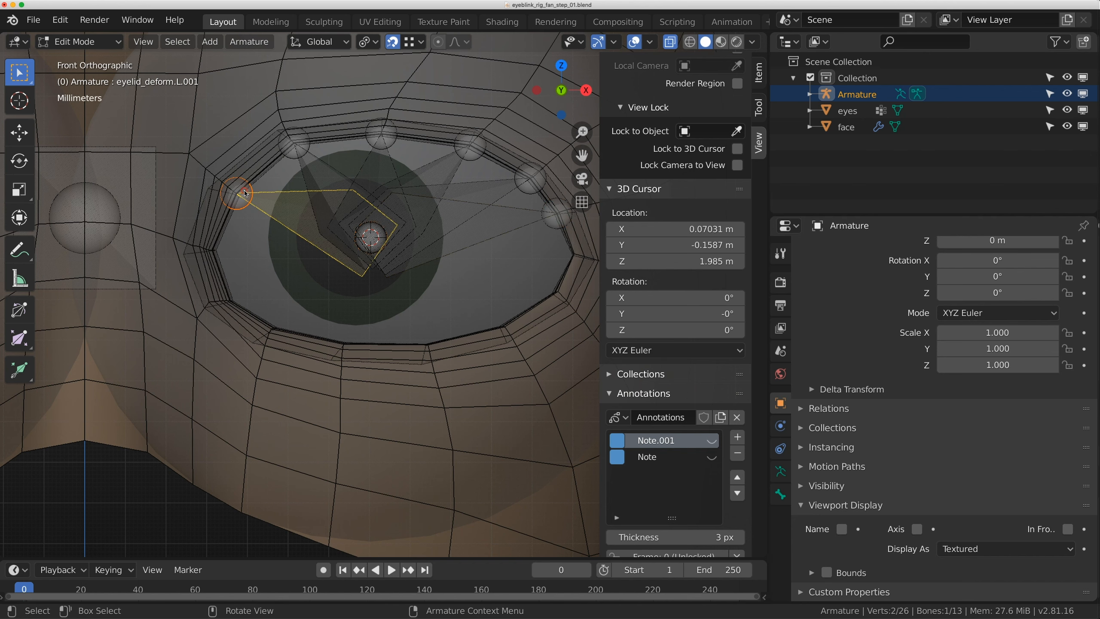
{"action": "middle_click_drag", "start_coordinate": [246, 198], "coordinate": [262, 191], "text": "shift"}
{"action": "key", "text": "shift+d"}
{"action": "key", "text": "r"}
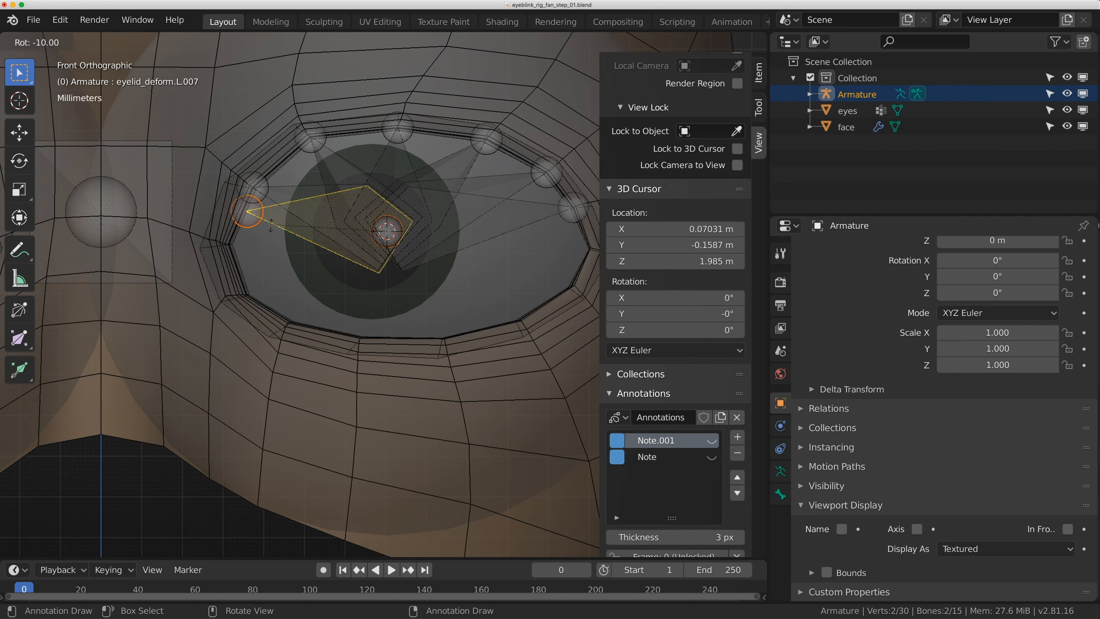
{"action": "left_click", "coordinate": [243, 256]}
Duplicate and rotate two more bones in turn, fanning them along the inner half of the lower eyelid.
{"action": "middle_click_drag", "start_coordinate": [259, 268], "coordinate": [237, 262], "text": "shift"}
{"action": "key", "text": "shift+d"}
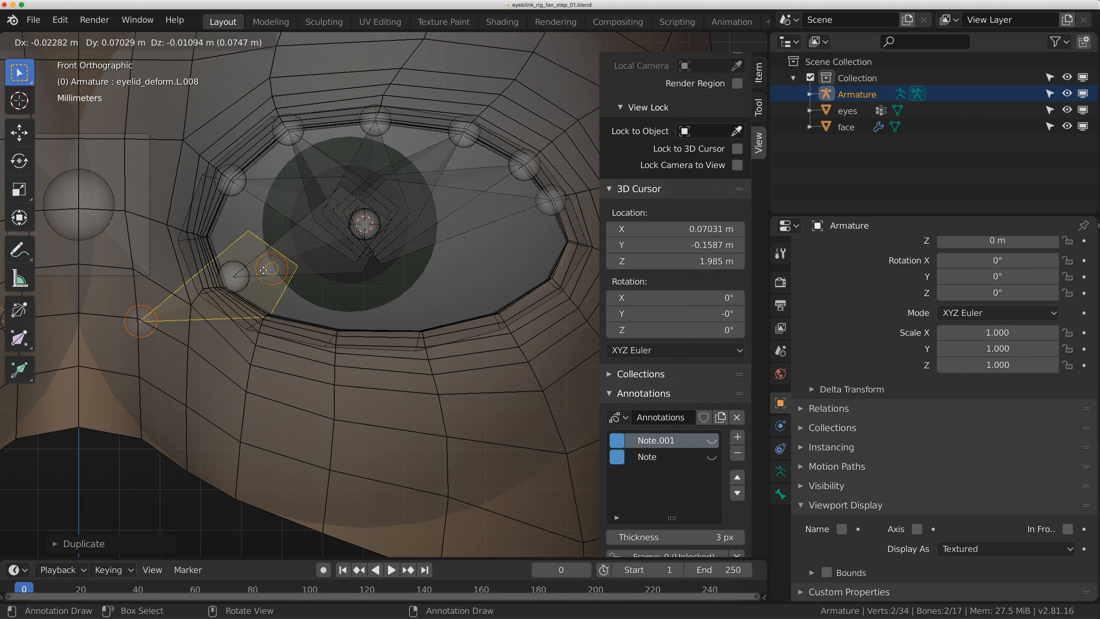
{"action": "key", "text": "r"}
{"action": "left_click", "coordinate": [284, 295]}
{"action": "key", "text": "shift+d"}
{"action": "key", "text": "r"}
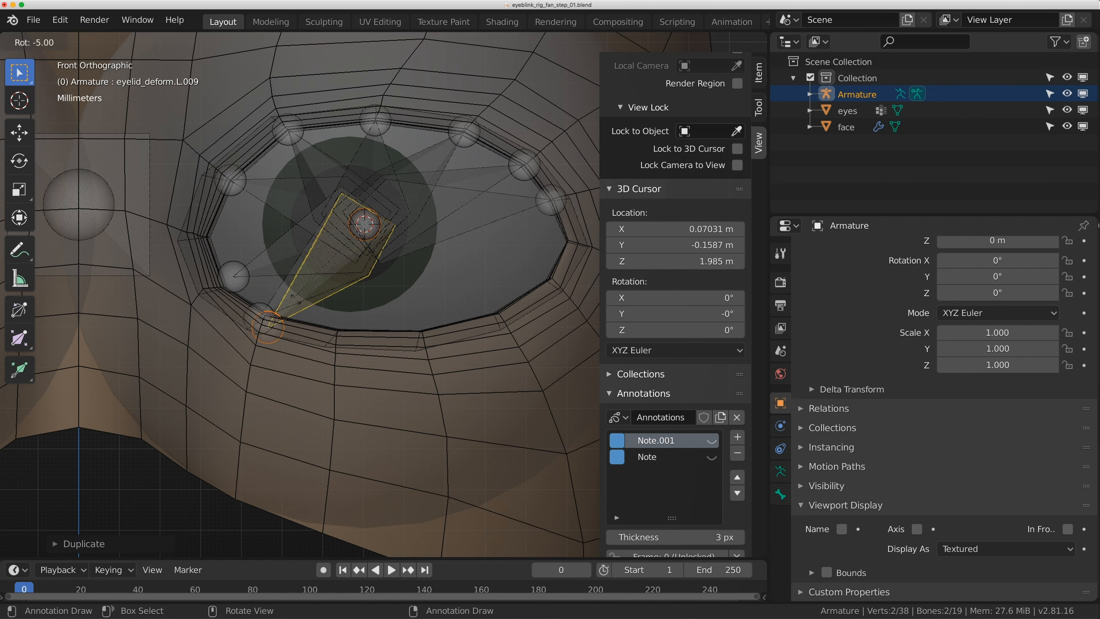
{"action": "left_click", "coordinate": [332, 323]}
Create three further rotated duplicates so the lower bone fan reaches the outer corner of the left eye.
{"action": "key", "text": "shift+d"}
{"action": "key", "text": "r"}
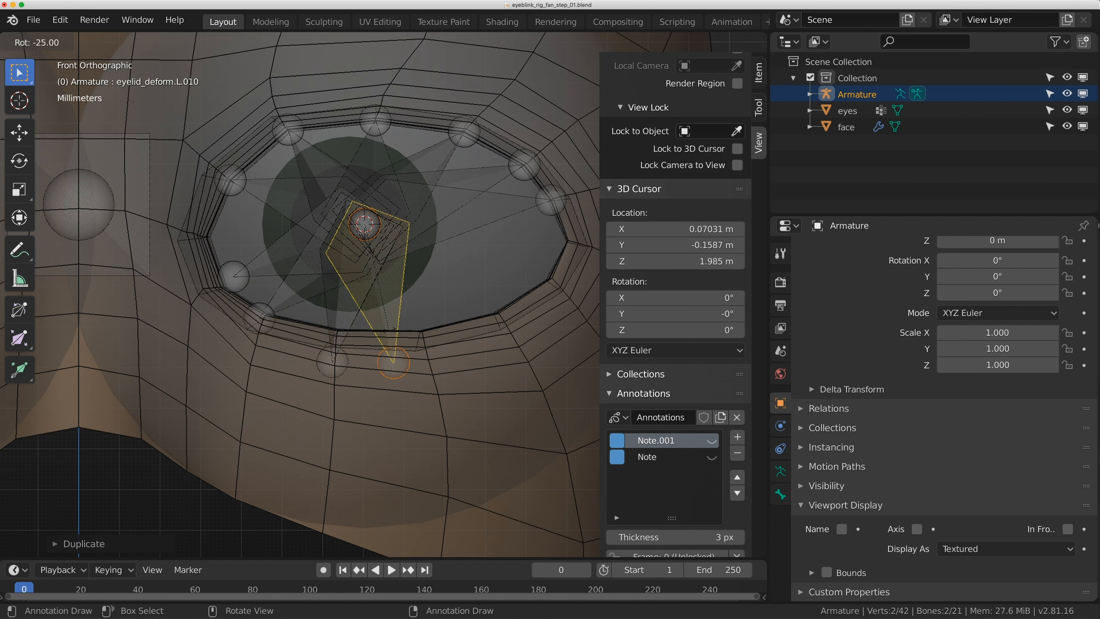
{"action": "left_click", "coordinate": [409, 327]}
{"action": "middle_click_drag", "start_coordinate": [409, 327], "coordinate": [382, 313], "text": "shift"}
{"action": "key", "text": "shift+d"}
{"action": "key", "text": "r"}
{"action": "left_click", "coordinate": [409, 310]}
{"action": "key", "text": "shift+d"}
{"action": "key", "text": "r"}
{"action": "left_click", "coordinate": [436, 267]}
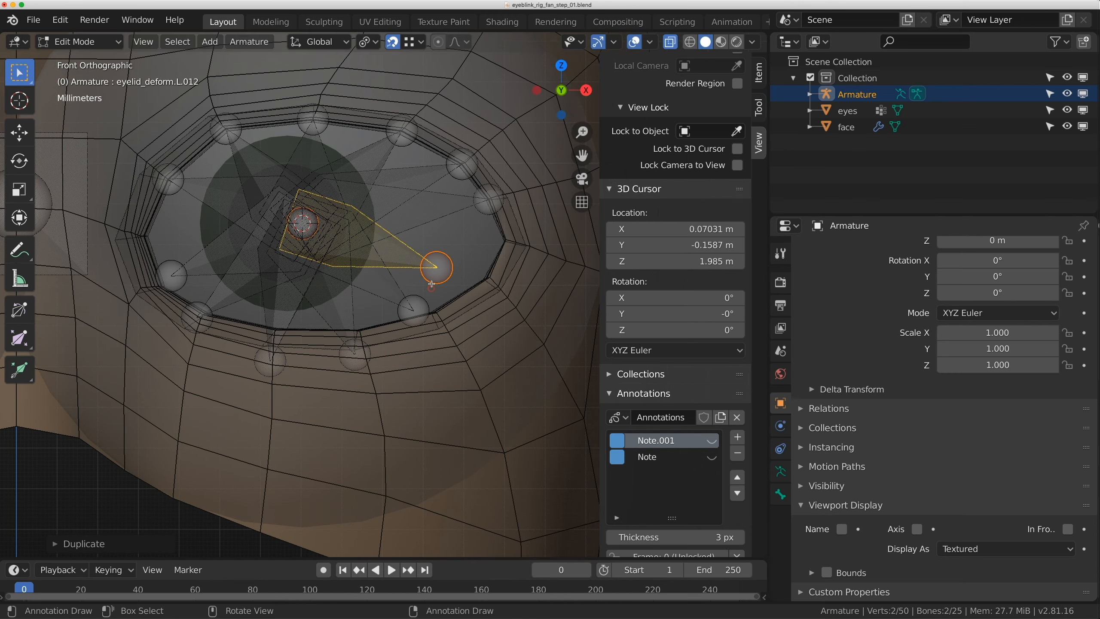
Snap the tail of eyelid_deform.L.012 to the outermost vertex of the lower eyelid edge.
{"action": "scroll", "coordinate": [346, 262], "scroll_direction": "up", "scroll_amount": 3}
{"action": "scroll", "coordinate": [347, 262], "scroll_direction": "up", "scroll_amount": 1}
{"action": "left_click", "coordinate": [400, 193]}
{"action": "middle_click_drag", "start_coordinate": [400, 193], "coordinate": [338, 237], "text": "shift"}
{"action": "left_click", "coordinate": [336, 230]}
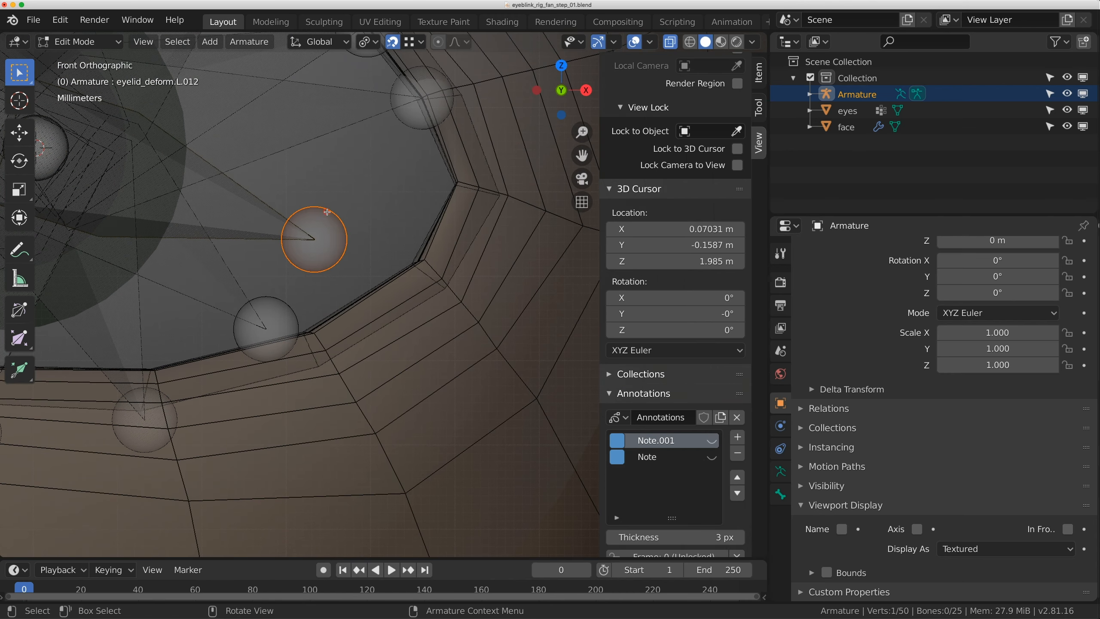
{"action": "scroll", "coordinate": [454, 249], "scroll_direction": "up", "scroll_amount": 5}
{"action": "scroll", "coordinate": [403, 341], "scroll_direction": "up", "scroll_amount": 3}
{"action": "middle_click_drag", "start_coordinate": [455, 251], "coordinate": [513, 296], "text": "shift"}
{"action": "key", "text": "g"}
{"action": "left_click", "coordinate": [427, 322]}
Snap the tail of eyelid_deform.L.011 to the next vertex inward along the lower eyelid edge.
{"action": "scroll", "coordinate": [396, 323], "scroll_direction": "down", "scroll_amount": 6}
{"action": "scroll", "coordinate": [379, 330], "scroll_direction": "up", "scroll_amount": 2}
{"action": "scroll", "coordinate": [380, 316], "scroll_direction": "up", "scroll_amount": 1}
{"action": "middle_click_drag", "start_coordinate": [380, 330], "coordinate": [366, 297], "text": "shift"}
{"action": "left_click", "coordinate": [381, 315]}
{"action": "scroll", "coordinate": [364, 290], "scroll_direction": "up", "scroll_amount": 1}
{"action": "left_click", "coordinate": [364, 287]}
{"action": "scroll", "coordinate": [418, 350], "scroll_direction": "up", "scroll_amount": 3}
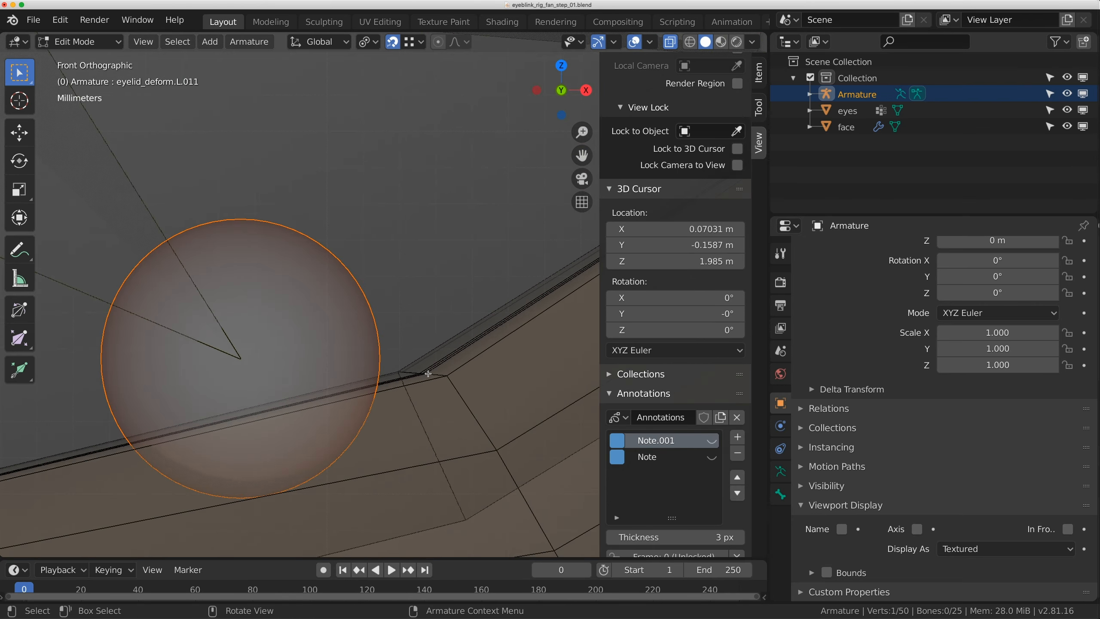
{"action": "key", "text": "g"}
{"action": "left_click", "coordinate": [426, 373]}
Snap the tail of eyelid_deform.L.010 to its nearest vertex at the middle of the lower eyelid edge.
{"action": "scroll", "coordinate": [422, 371], "scroll_direction": "down", "scroll_amount": 7}
{"action": "middle_click_drag", "start_coordinate": [260, 381], "coordinate": [410, 341], "text": "shift"}
{"action": "scroll", "coordinate": [433, 333], "scroll_direction": "up", "scroll_amount": 2}
{"action": "left_click", "coordinate": [444, 323]}
{"action": "scroll", "coordinate": [410, 336], "scroll_direction": "up", "scroll_amount": 4}
{"action": "key", "text": "g"}
{"action": "left_click", "coordinate": [417, 286]}
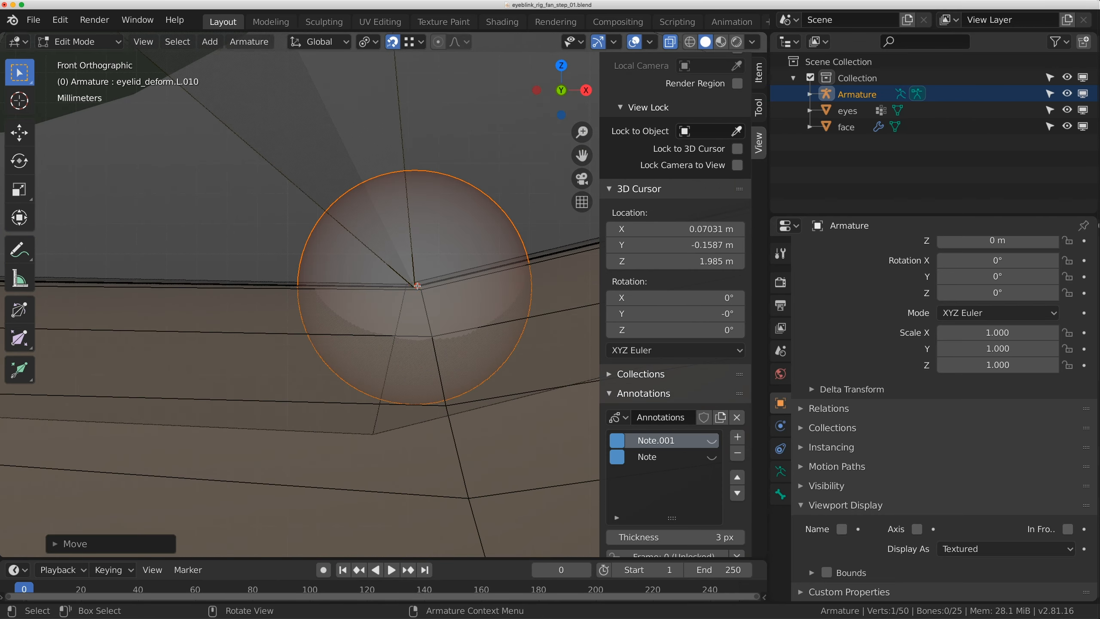
Snap the tail of eyelid_deform.L.009 to the lower eyelid edge vertex just above it.
{"action": "scroll", "coordinate": [416, 287], "scroll_direction": "down", "scroll_amount": 5}
{"action": "middle_click_drag", "start_coordinate": [285, 312], "coordinate": [445, 315], "text": "shift"}
{"action": "scroll", "coordinate": [356, 384], "scroll_direction": "up", "scroll_amount": 2}
{"action": "left_click", "coordinate": [330, 400]}
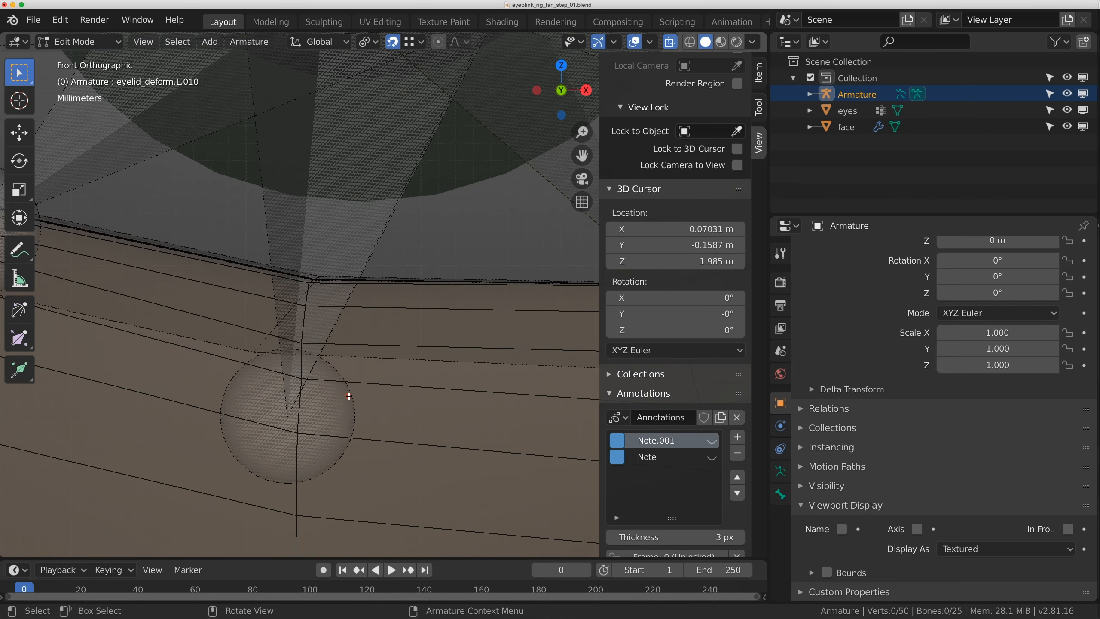
{"action": "left_click", "coordinate": [349, 396]}
{"action": "scroll", "coordinate": [349, 396], "scroll_direction": "up", "scroll_amount": 2}
{"action": "key", "text": "g"}
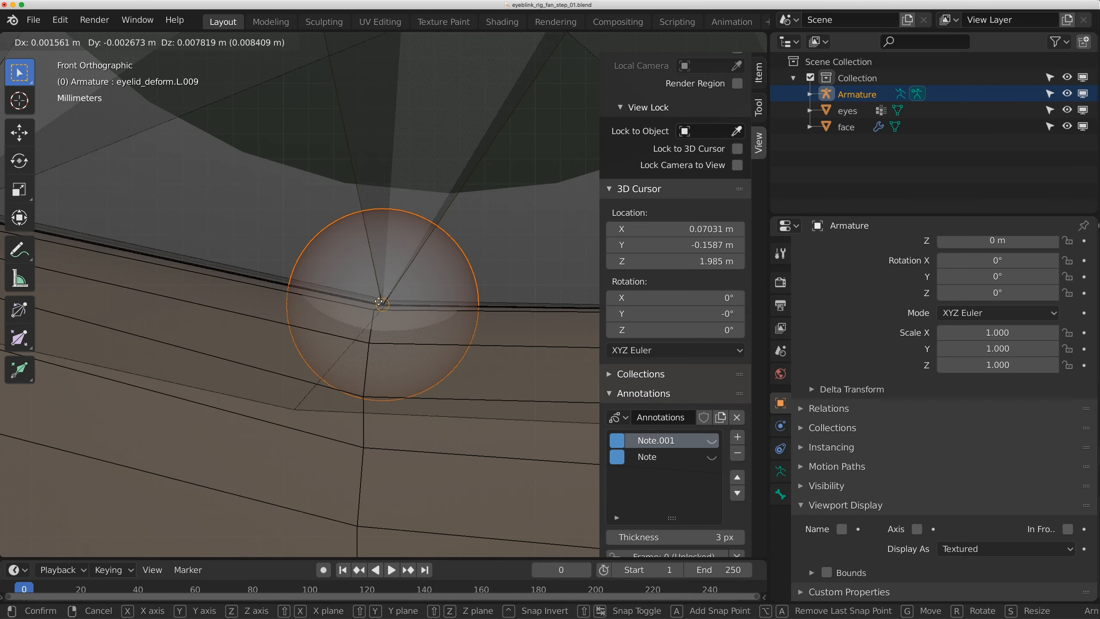
{"action": "left_click", "coordinate": [378, 302]}
Snap the tail of eyelid_deform.L.008 to its vertex on the inner part of the lower eyelid edge.
{"action": "scroll", "coordinate": [378, 302], "scroll_direction": "down", "scroll_amount": 6}
{"action": "middle_click_drag", "start_coordinate": [255, 285], "coordinate": [407, 326], "text": "shift"}
{"action": "scroll", "coordinate": [403, 331], "scroll_direction": "up", "scroll_amount": 4}
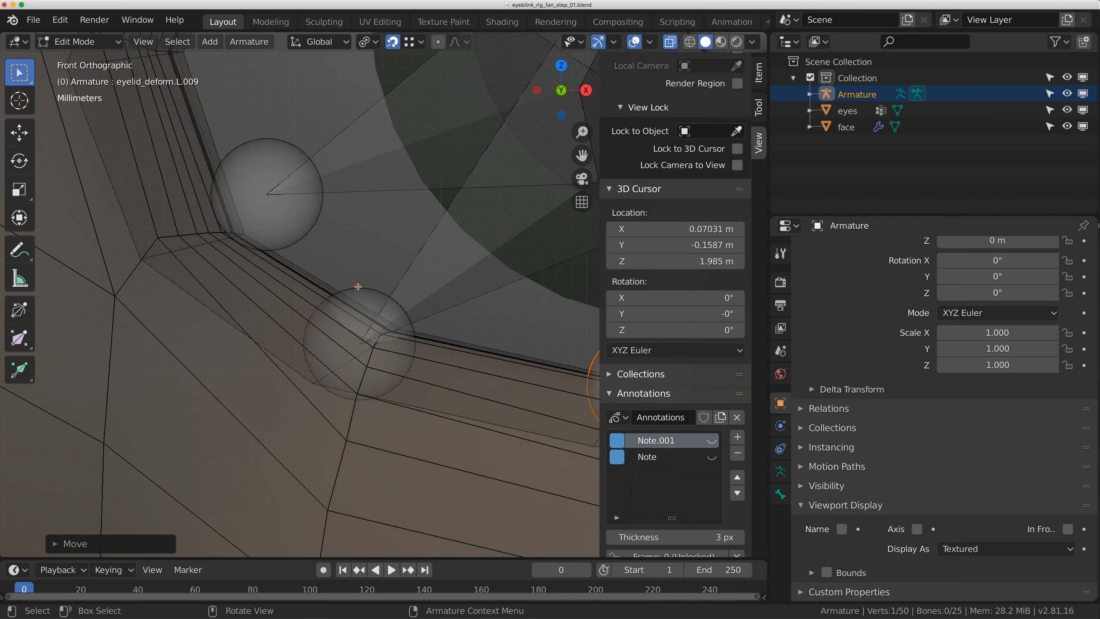
{"action": "left_click", "coordinate": [354, 293]}
{"action": "scroll", "coordinate": [349, 298], "scroll_direction": "up", "scroll_amount": 4}
{"action": "key", "text": "g"}
{"action": "left_click", "coordinate": [402, 365]}
Snap the tail of eyelid_deform.L.007 to the innermost vertex of the lower eyelid edge.
{"action": "middle_click_drag", "start_coordinate": [243, 108], "coordinate": [339, 245], "text": "shift"}
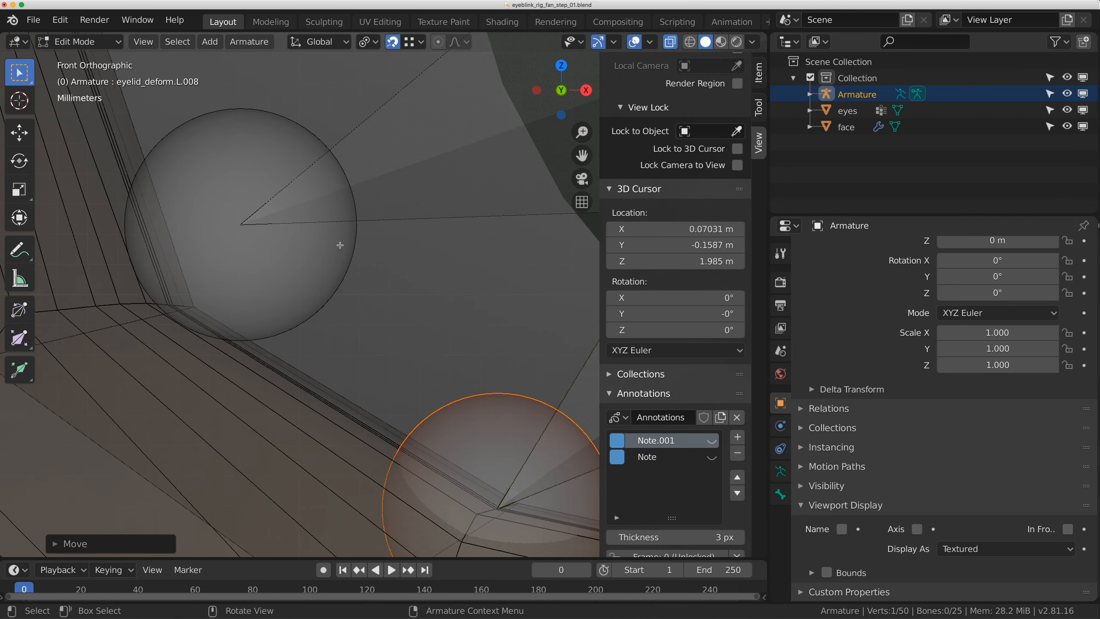
{"action": "left_click", "coordinate": [334, 289]}
{"action": "middle_click_drag", "start_coordinate": [333, 289], "coordinate": [433, 336], "text": "shift"}
{"action": "scroll", "coordinate": [336, 390], "scroll_direction": "up", "scroll_amount": 3}
{"action": "key", "text": "g"}
{"action": "left_click", "coordinate": [333, 384]}
{"action": "scroll", "coordinate": [333, 384], "scroll_direction": "down", "scroll_amount": 14}
{"action": "middle_click_drag", "start_coordinate": [424, 260], "coordinate": [273, 322], "text": "shift"}
Add an annotation layer, set its colour to white for sketching over the eyelid bones, and hide the layer.
{"action": "left_click", "coordinate": [320, 247]}
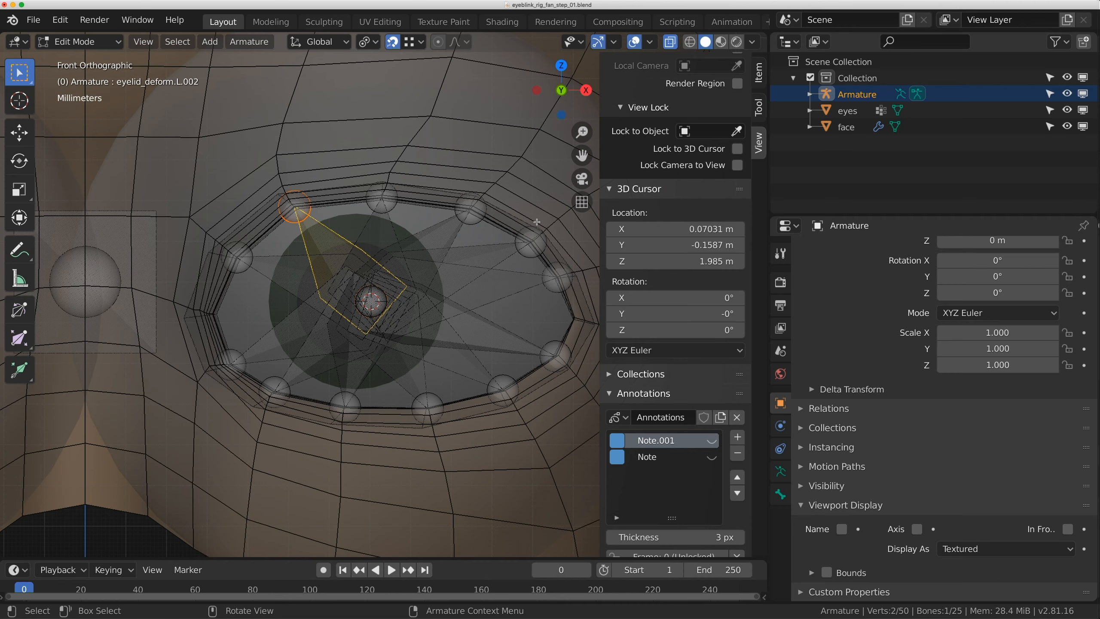
{"action": "scroll", "coordinate": [328, 237], "scroll_direction": "down", "scroll_amount": 5}
{"action": "scroll", "coordinate": [300, 216], "scroll_direction": "up", "scroll_amount": 5}
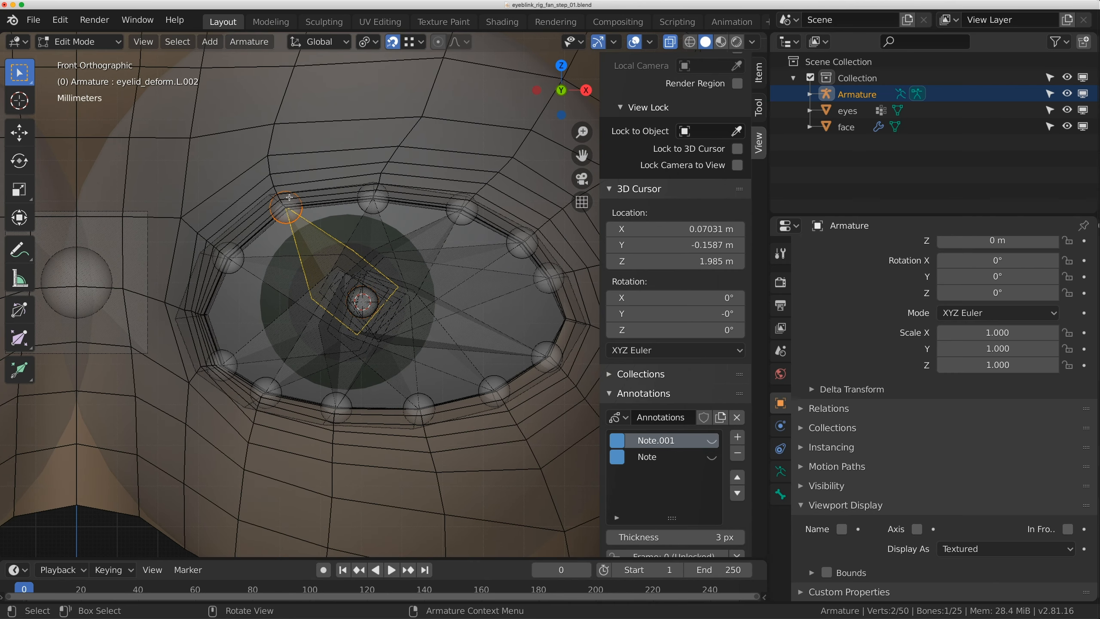
{"action": "left_click", "coordinate": [737, 435]}
{"action": "left_click", "coordinate": [617, 440]}
{"action": "left_click_drag", "start_coordinate": [692, 334], "coordinate": [673, 343]}
{"action": "left_click_drag", "start_coordinate": [753, 269], "coordinate": [752, 343]}
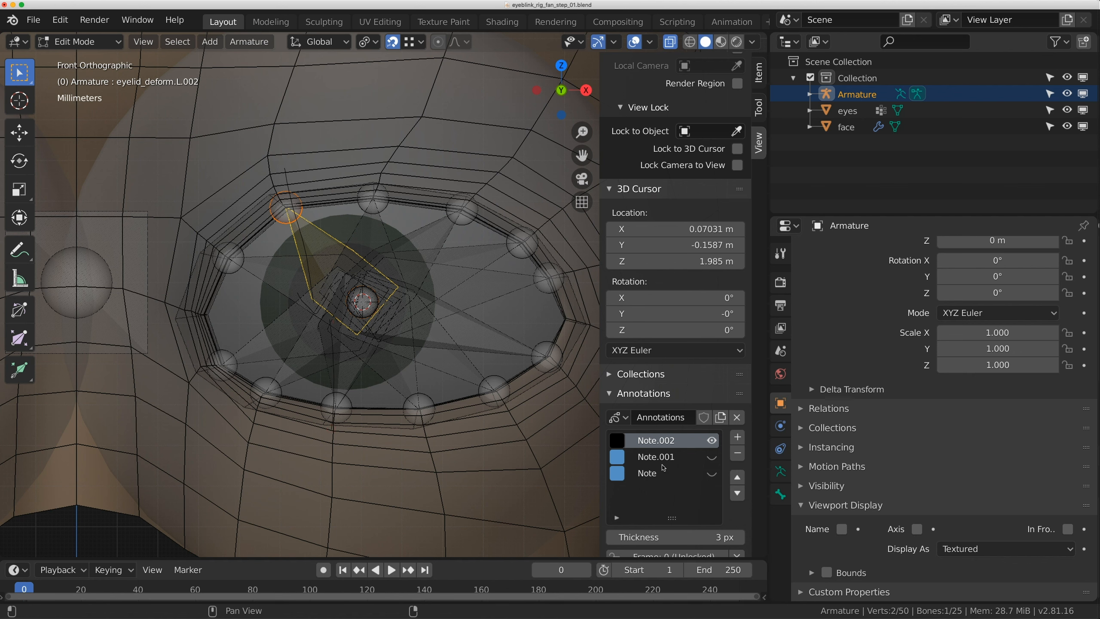
{"action": "left_click", "coordinate": [621, 445]}
{"action": "left_click_drag", "start_coordinate": [753, 342], "coordinate": [753, 223]}
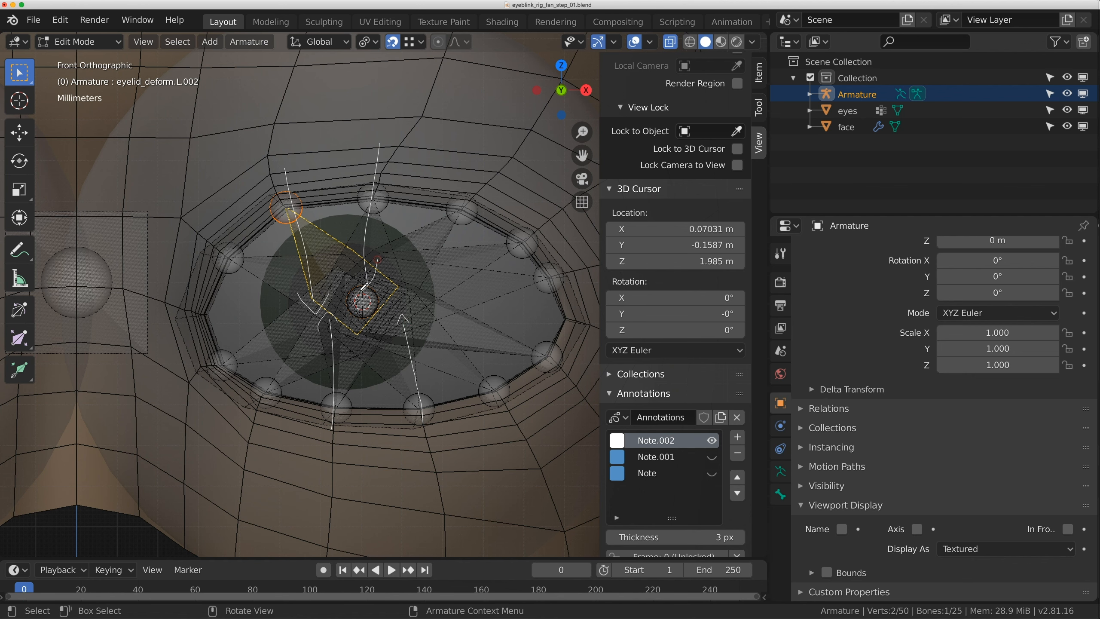
{"action": "left_click", "coordinate": [713, 441]}
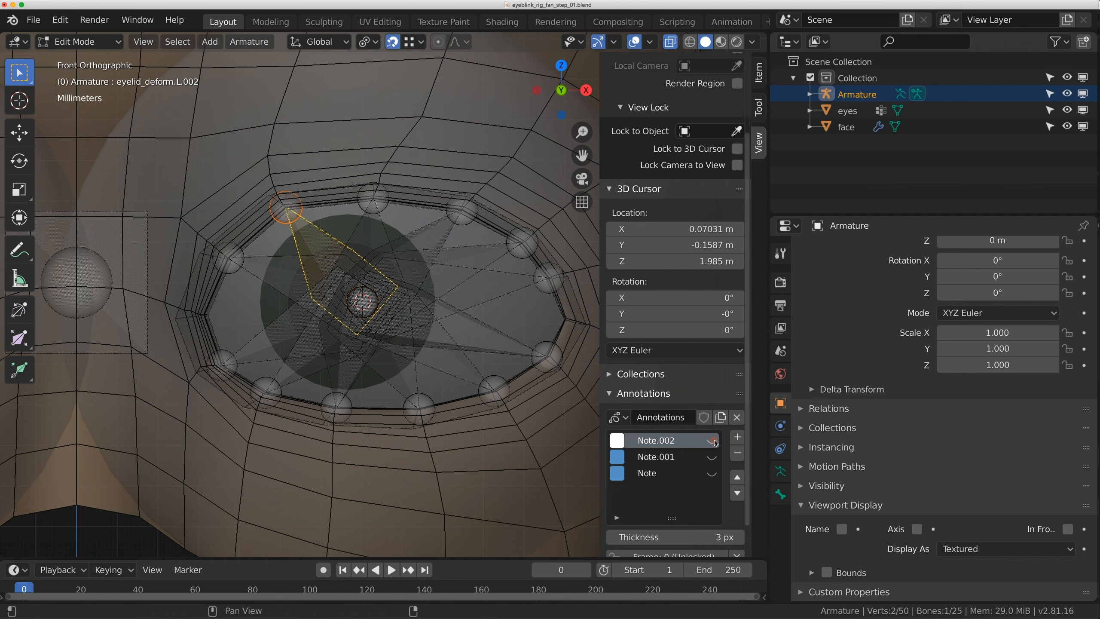
Turn on the display of bone axes in the armature's viewport display settings.
{"action": "left_click", "coordinate": [780, 470]}
{"action": "scroll", "coordinate": [855, 554], "scroll_direction": "down", "scroll_amount": 3}
{"action": "left_click", "coordinate": [856, 549]}
Select the eyelid_deform.L.001 bone and set its roll to -16°.
{"action": "left_click", "coordinate": [251, 260]}
{"action": "left_click", "coordinate": [758, 70]}
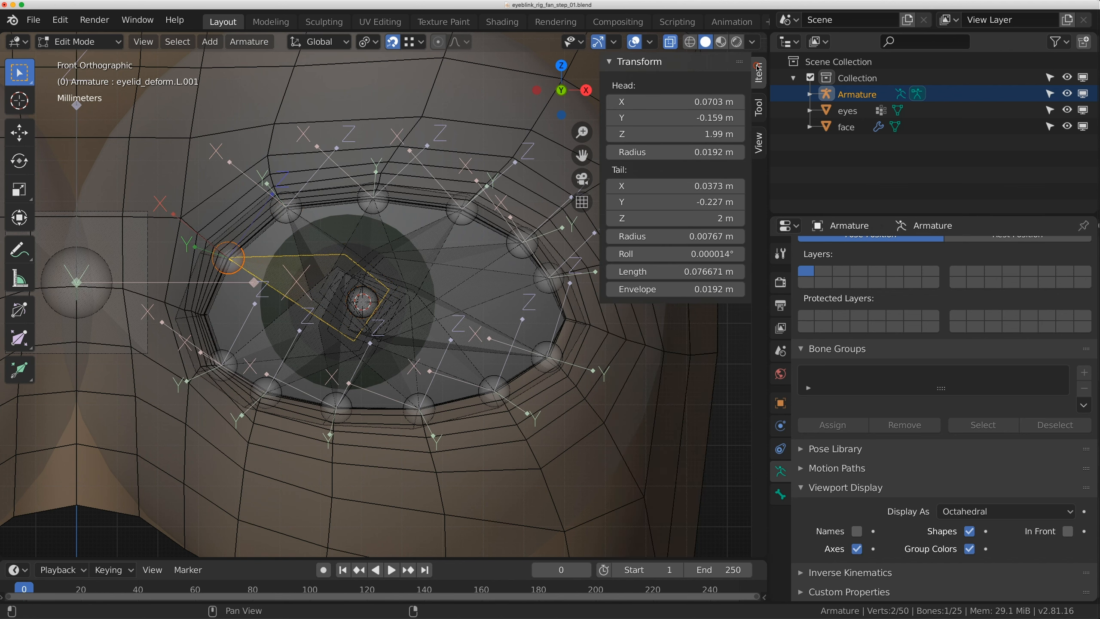
{"action": "left_click_drag", "start_coordinate": [668, 254], "coordinate": [265, 212]}
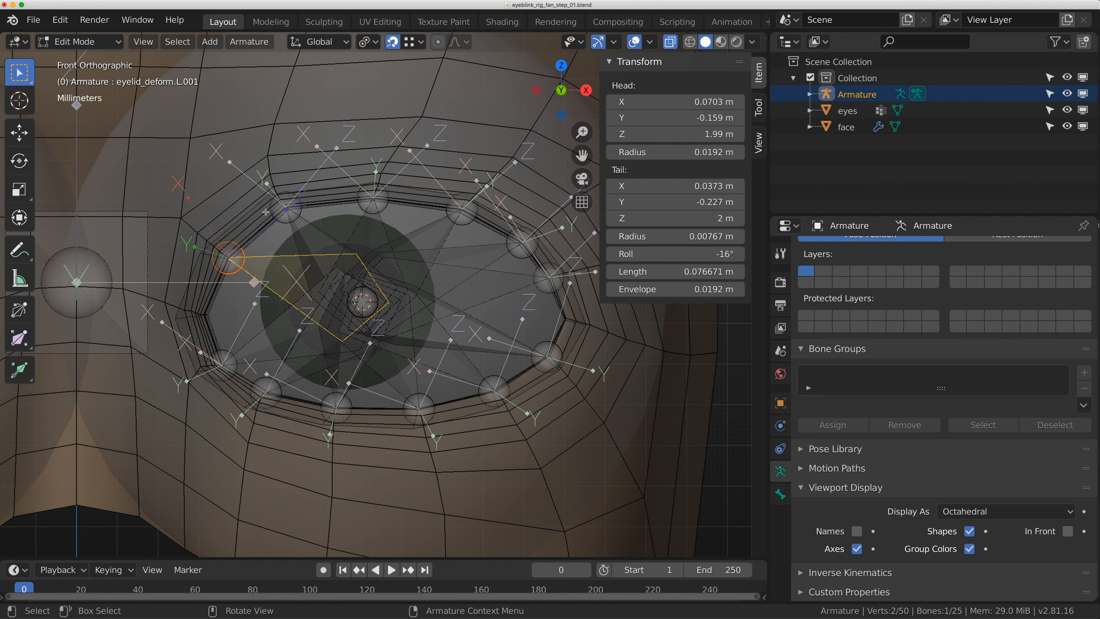
Adjust the roll of eyelid_deform.L.002 and eyelid_deform.L.003 so their X axes point up, away from the eye.
{"action": "left_click", "coordinate": [312, 228]}
{"action": "left_click_drag", "start_coordinate": [671, 254], "coordinate": [745, 254]}
{"action": "left_click", "coordinate": [374, 230]}
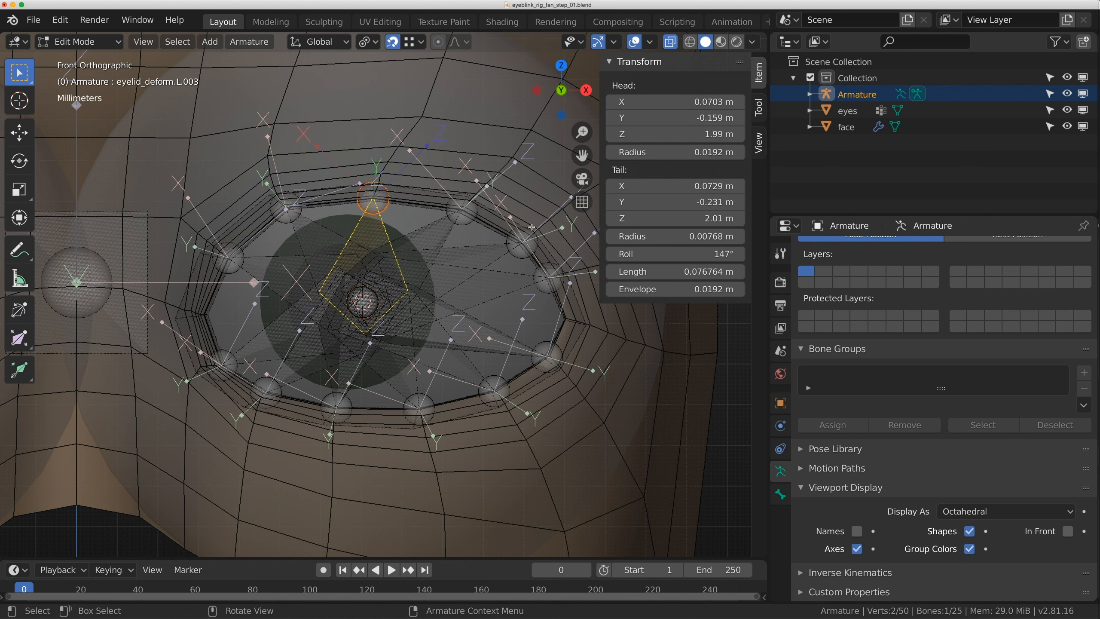
{"action": "left_click_drag", "start_coordinate": [667, 257], "coordinate": [717, 256]}
Adjust the roll of the remaining upper eyelid bones, L.004 to L.006, so their X axes point away from the eye.
{"action": "left_click", "coordinate": [444, 235]}
{"action": "left_click", "coordinate": [498, 250]}
{"action": "left_click", "coordinate": [516, 293]}
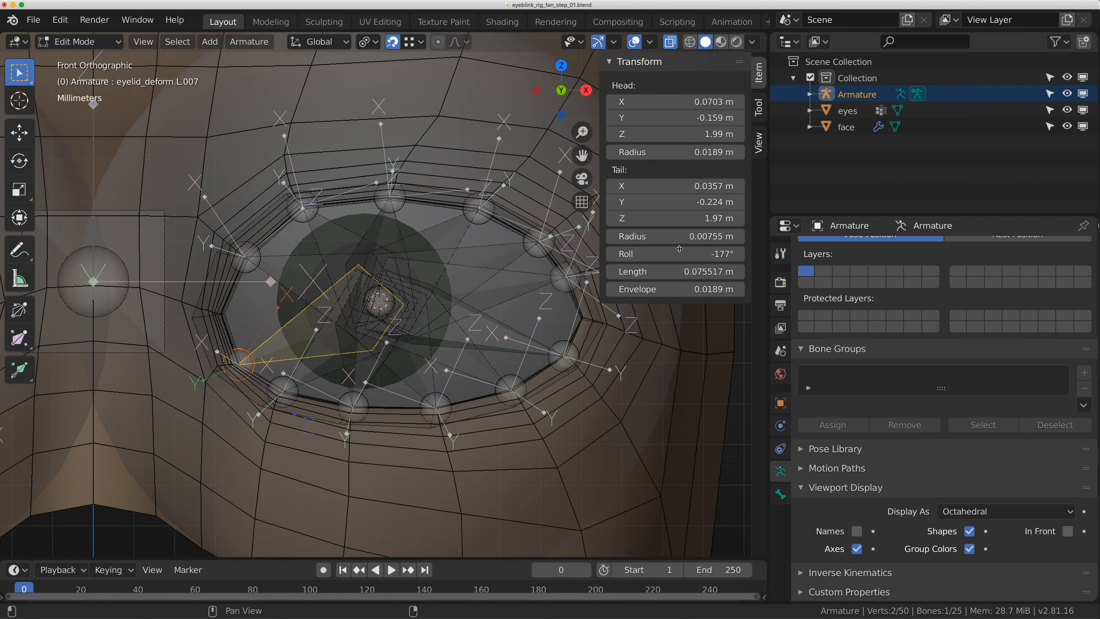
Adjust the roll of the lower eyelid bones L.007 and L.008 so their X axes point down, away from the eye.
{"action": "left_click_drag", "start_coordinate": [669, 252], "coordinate": [695, 252]}
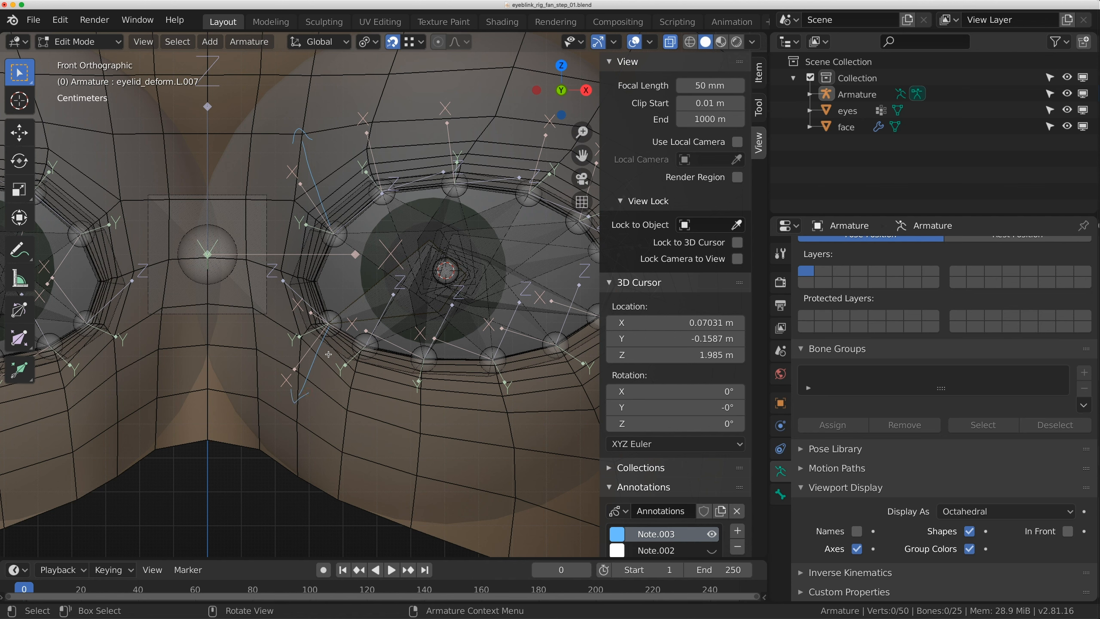
{"action": "left_click", "coordinate": [399, 316]}
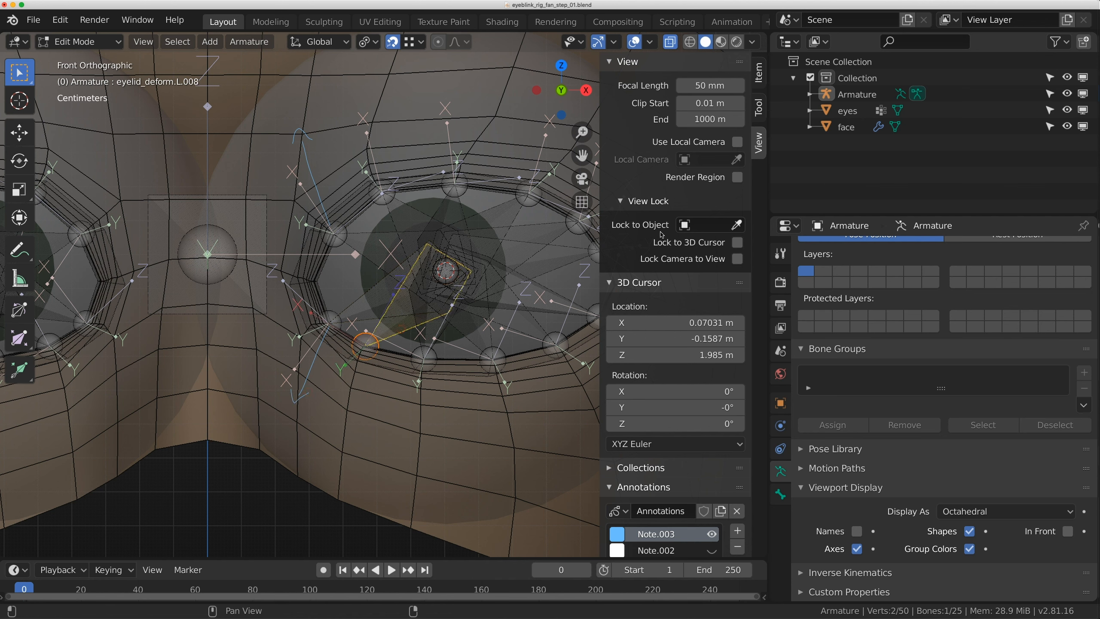
{"action": "left_click", "coordinate": [758, 76]}
{"action": "left_click_drag", "start_coordinate": [650, 249], "coordinate": [721, 254]}
Turn the X axes of eyelid_deform.L.009 and L.010 downward by adjusting their roll, setting L.010 to -133°.
{"action": "left_click", "coordinate": [442, 340]}
{"action": "middle_click_drag", "start_coordinate": [458, 332], "coordinate": [355, 338], "text": "shift"}
{"action": "left_click", "coordinate": [371, 345]}
{"action": "left_click_drag", "start_coordinate": [717, 256], "coordinate": [792, 256]}
Roll eyelid_deform.L.011 so its X axis points away from the eye and set the roll of eyelid_deform.L.012 to -211°.
{"action": "left_click", "coordinate": [433, 337]}
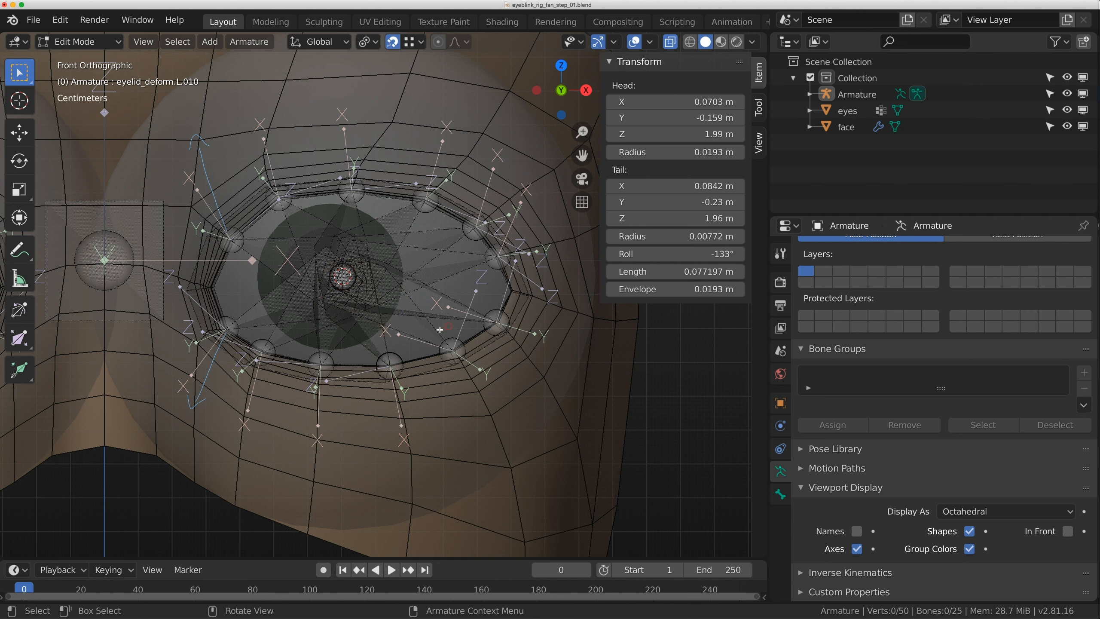
{"action": "left_click_drag", "start_coordinate": [710, 254], "coordinate": [780, 254]}
{"action": "left_click", "coordinate": [468, 308]}
{"action": "scroll", "coordinate": [342, 302], "scroll_direction": "down", "scroll_amount": 5}
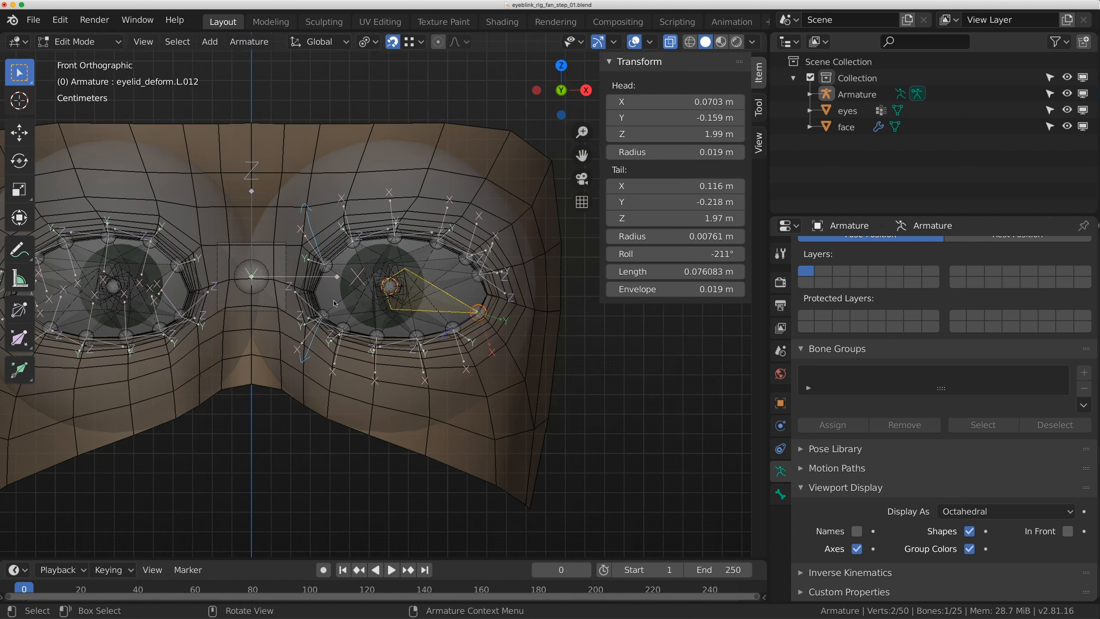
{"action": "scroll", "coordinate": [371, 303], "scroll_direction": "down", "scroll_amount": 2}
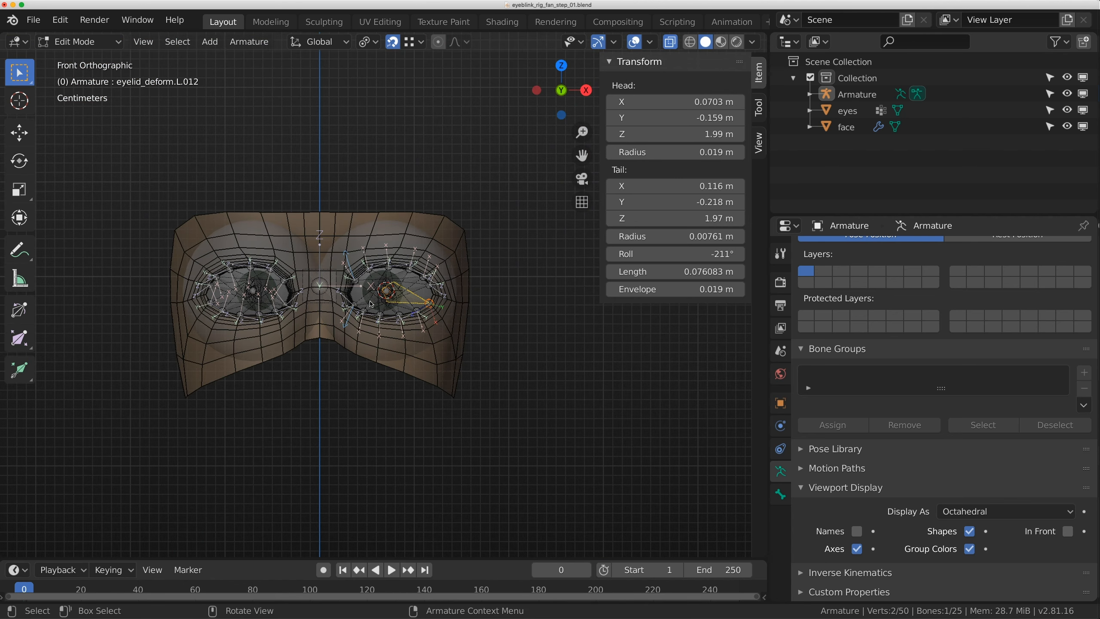
{"action": "scroll", "coordinate": [371, 304], "scroll_direction": "up", "scroll_amount": 3}
{"action": "scroll", "coordinate": [371, 303], "scroll_direction": "down", "scroll_amount": 2}
{"action": "scroll", "coordinate": [371, 303], "scroll_direction": "up", "scroll_amount": 2}
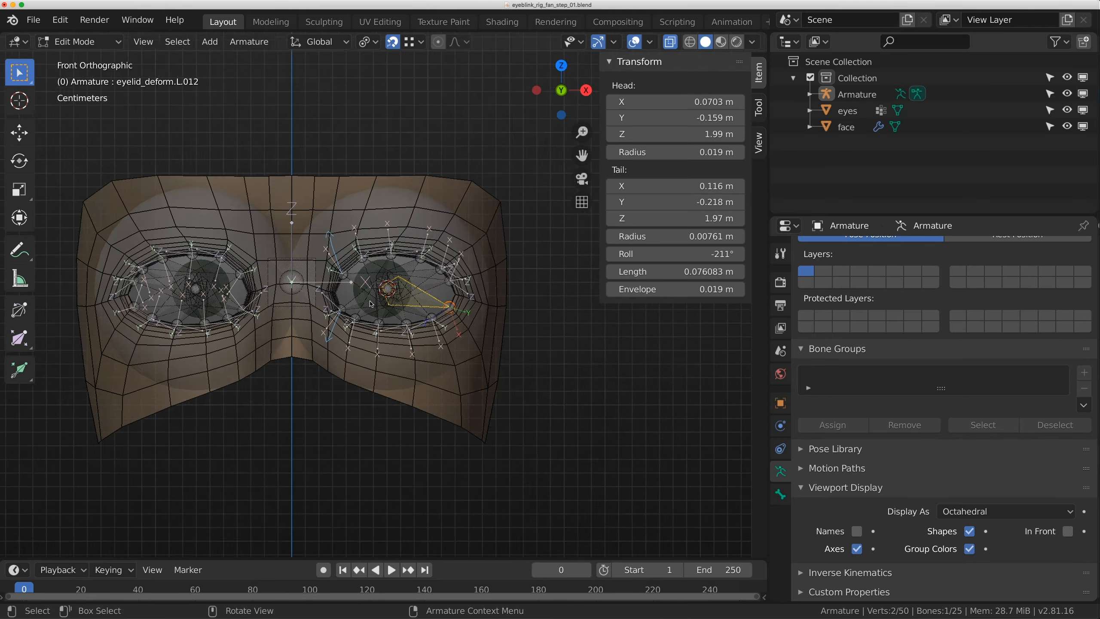
{"action": "scroll", "coordinate": [371, 303], "scroll_direction": "down", "scroll_amount": 2}
{"action": "middle_click_drag", "start_coordinate": [371, 303], "coordinate": [320, 299]}
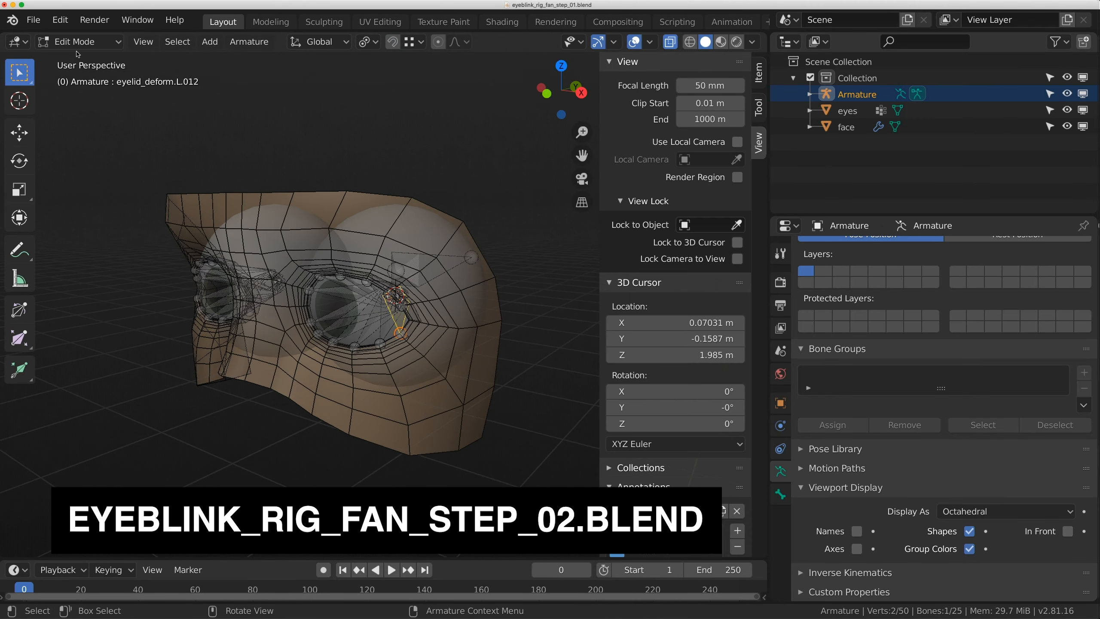
Parent the face mesh to the armature in Object Mode, using Armature Deform With Empty Groups.
{"action": "left_click", "coordinate": [78, 42]}
{"action": "left_click", "coordinate": [77, 54]}
{"action": "left_click", "coordinate": [326, 190]}
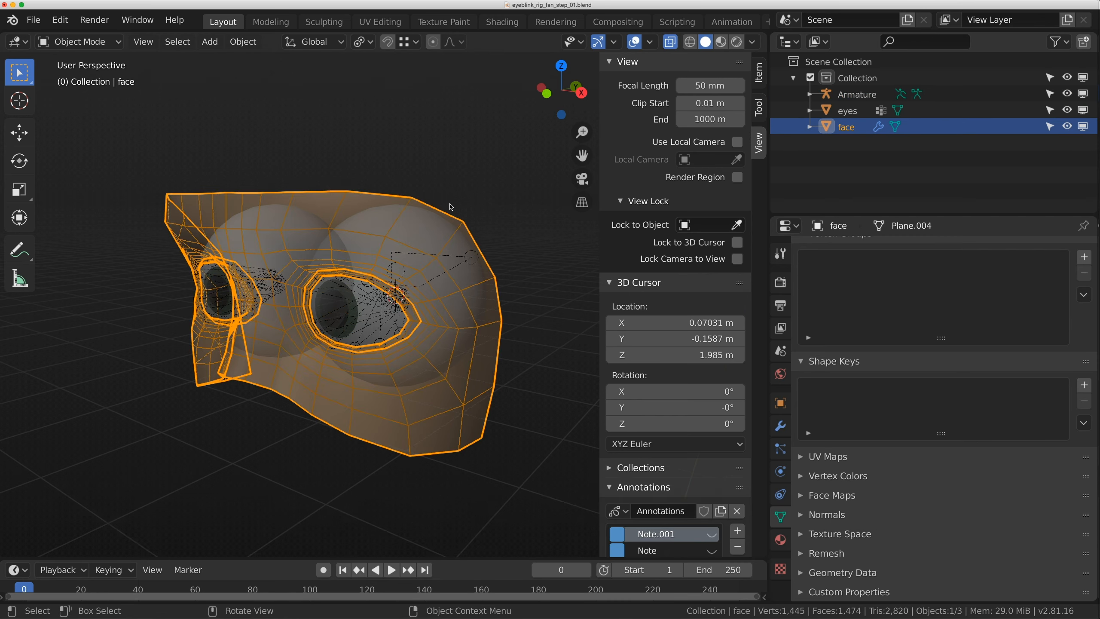
{"action": "middle_click_drag", "start_coordinate": [452, 207], "coordinate": [391, 211]}
{"action": "left_click", "coordinate": [519, 256], "text": "shift"}
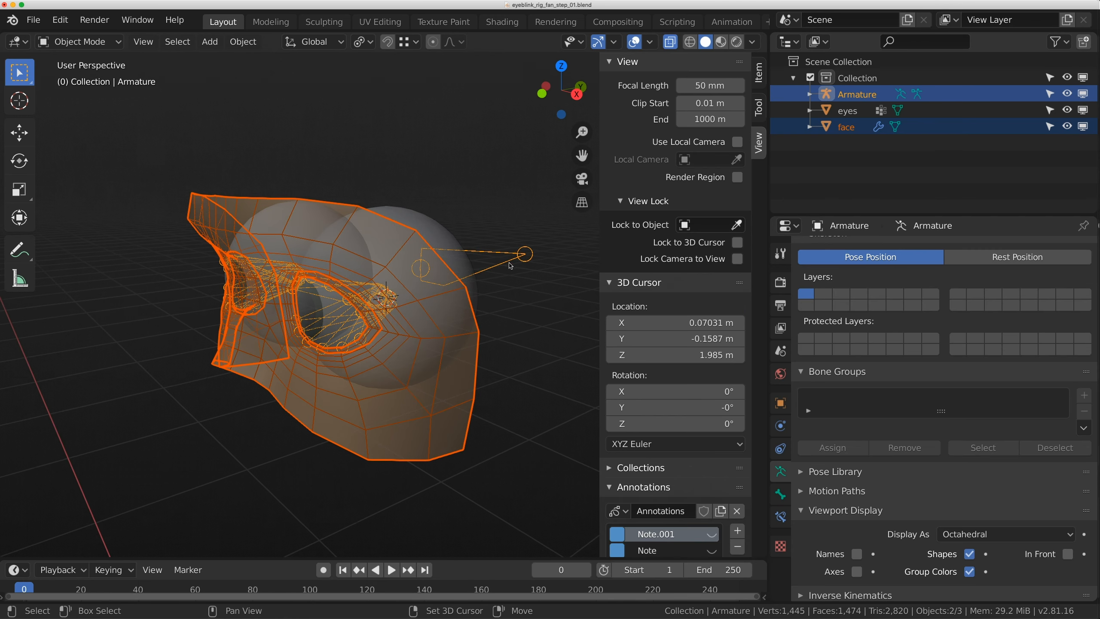
{"action": "middle_click_drag", "start_coordinate": [510, 265], "coordinate": [479, 266]}
{"action": "key", "text": "super+p"}
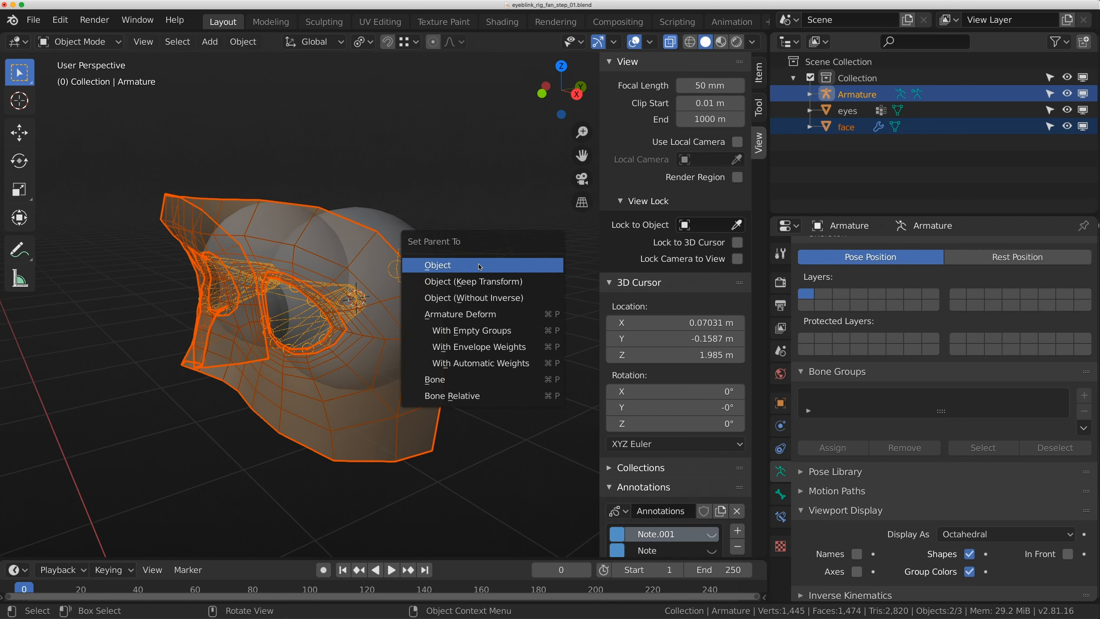
{"action": "left_click", "coordinate": [491, 331]}
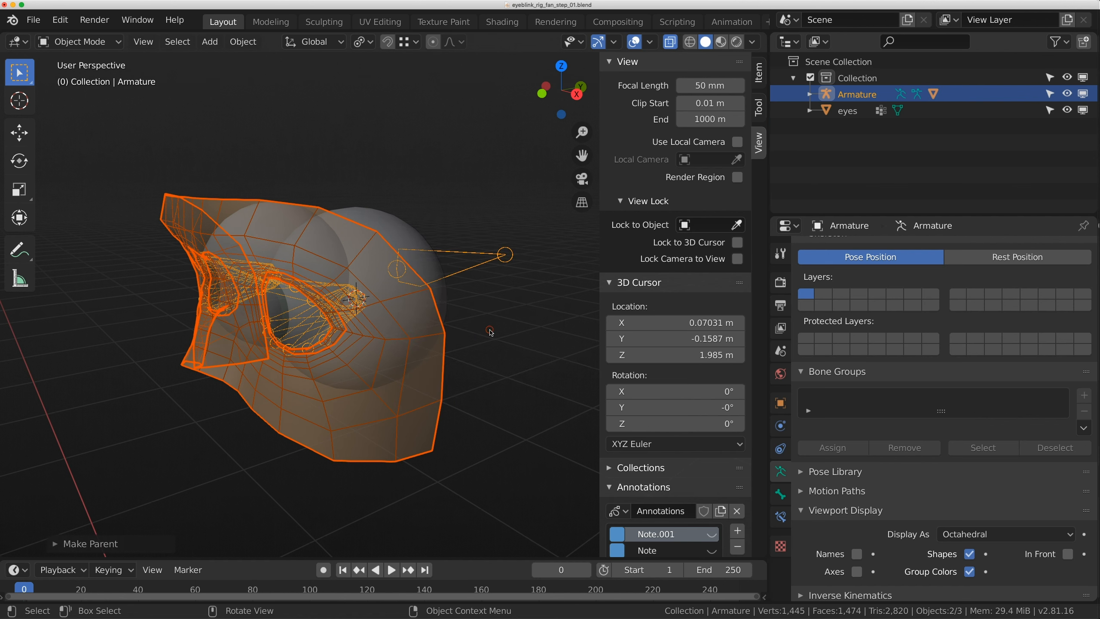
Select the face mesh alone and lengthen its vertex group list to review the head and eyelid_deform groups.
{"action": "left_click", "coordinate": [435, 399]}
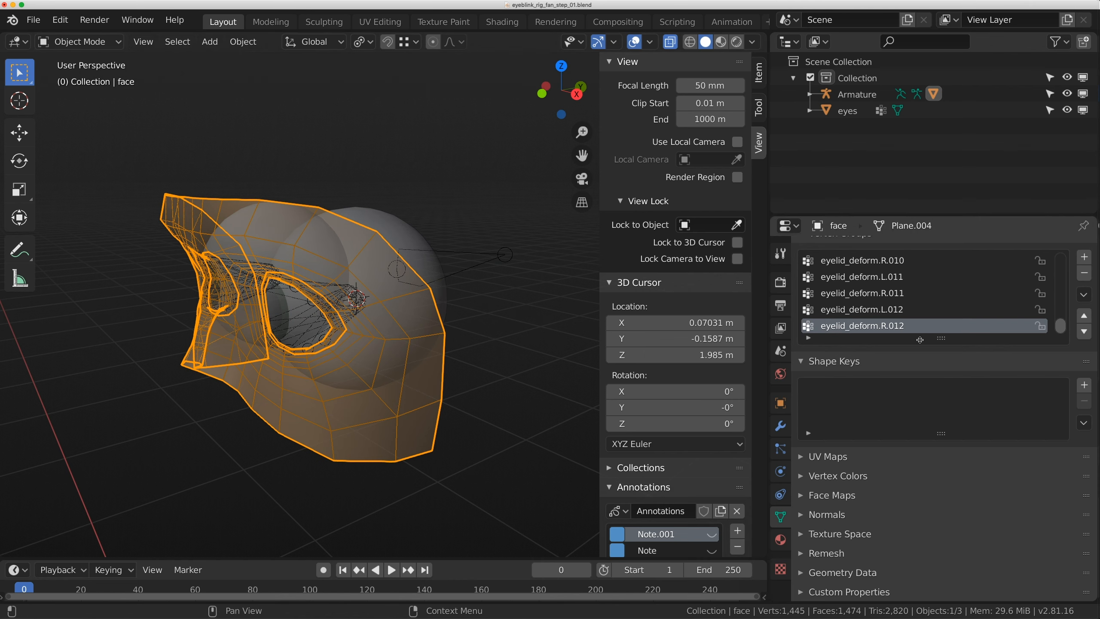
{"action": "left_click_drag", "start_coordinate": [937, 338], "coordinate": [940, 533]}
{"action": "scroll", "coordinate": [904, 377], "scroll_direction": "up", "scroll_amount": 5}
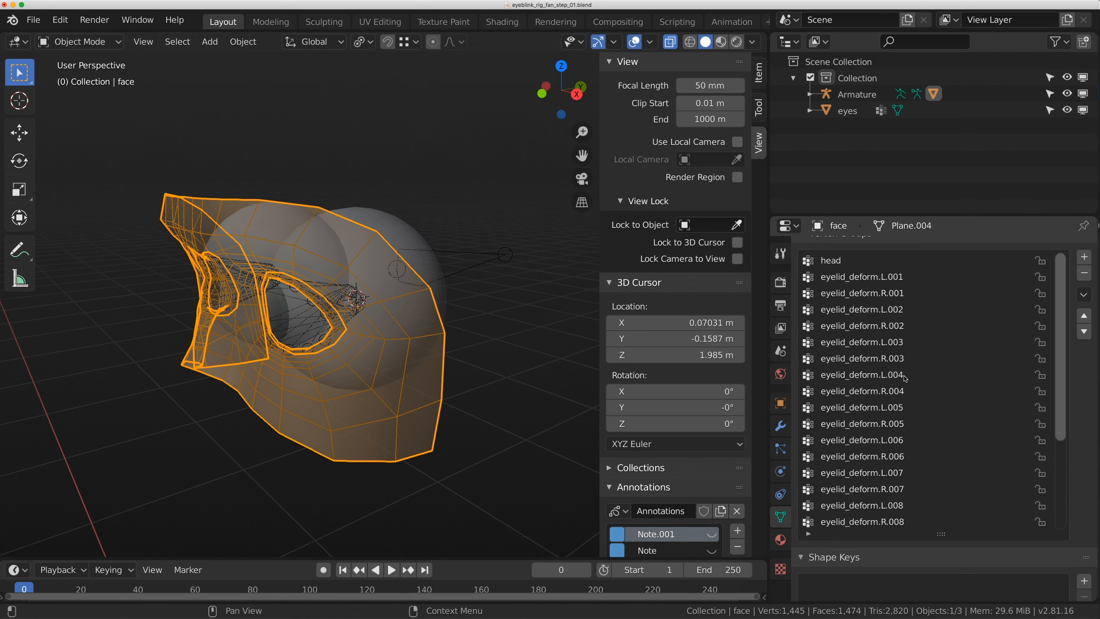
{"action": "scroll", "coordinate": [906, 458], "scroll_direction": "down", "scroll_amount": 4}
{"action": "scroll", "coordinate": [900, 377], "scroll_direction": "up", "scroll_amount": 4}
{"action": "scroll", "coordinate": [441, 321], "scroll_direction": "up", "scroll_amount": 2}
{"action": "mouse_move", "coordinate": [441, 321]}
{"action": "middle_mouse_down"}
{"action": "mouse_move", "coordinate": [552, 319]}
{"action": "mouse_move", "coordinate": [455, 324]}
{"action": "middle_mouse_up"}
{"action": "scroll", "coordinate": [552, 319], "scroll_direction": "down", "scroll_amount": 3}
{"action": "scroll", "coordinate": [455, 324], "scroll_direction": "up", "scroll_amount": 3}
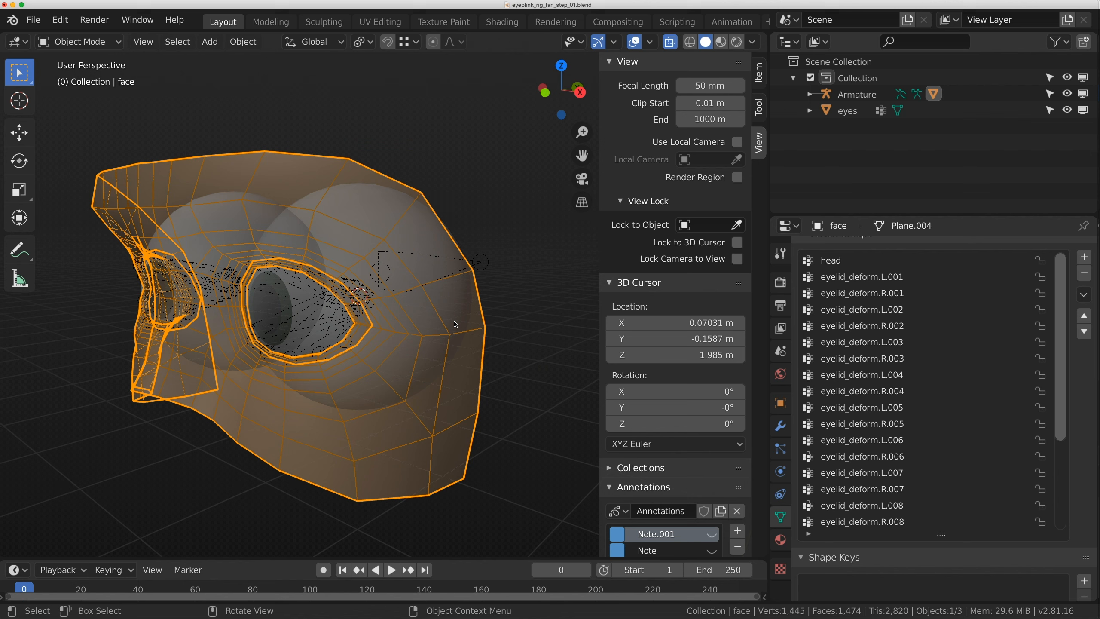
Put the armature into Pose Mode and select the head bone.
{"action": "left_click", "coordinate": [477, 263]}
{"action": "middle_click_drag", "start_coordinate": [381, 282], "coordinate": [491, 251]}
{"action": "key", "text": "ctrl+Tab"}
{"action": "left_click", "coordinate": [491, 252]}
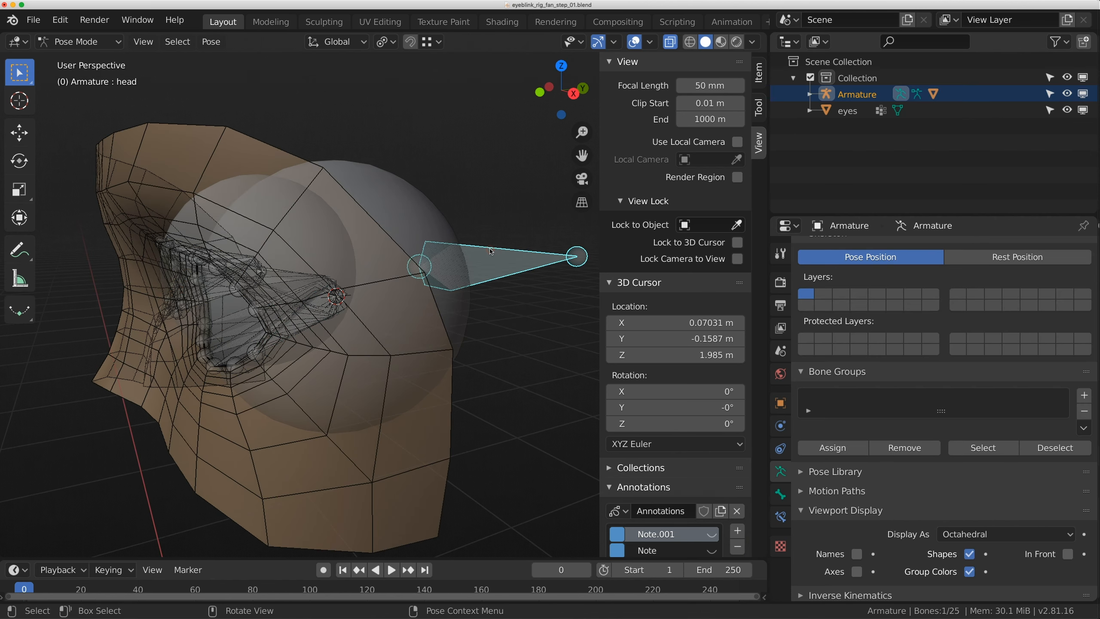
{"action": "scroll", "coordinate": [320, 317], "scroll_direction": "down", "scroll_amount": 4}
{"action": "middle_click_drag", "start_coordinate": [298, 297], "coordinate": [341, 284]}
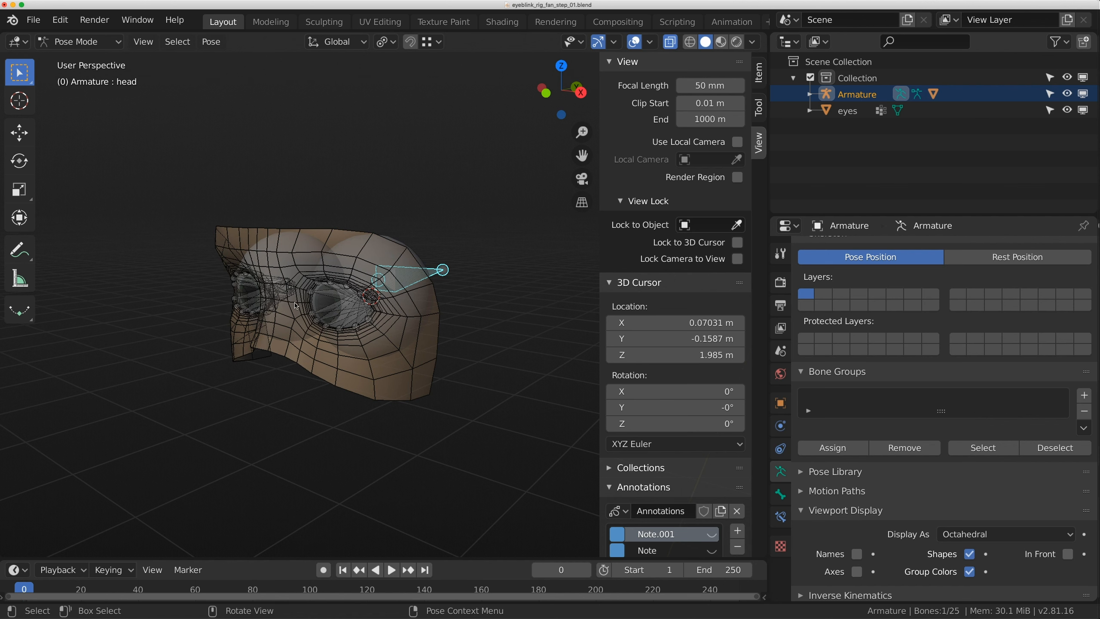
{"action": "scroll", "coordinate": [370, 302], "scroll_direction": "up", "scroll_amount": 3}
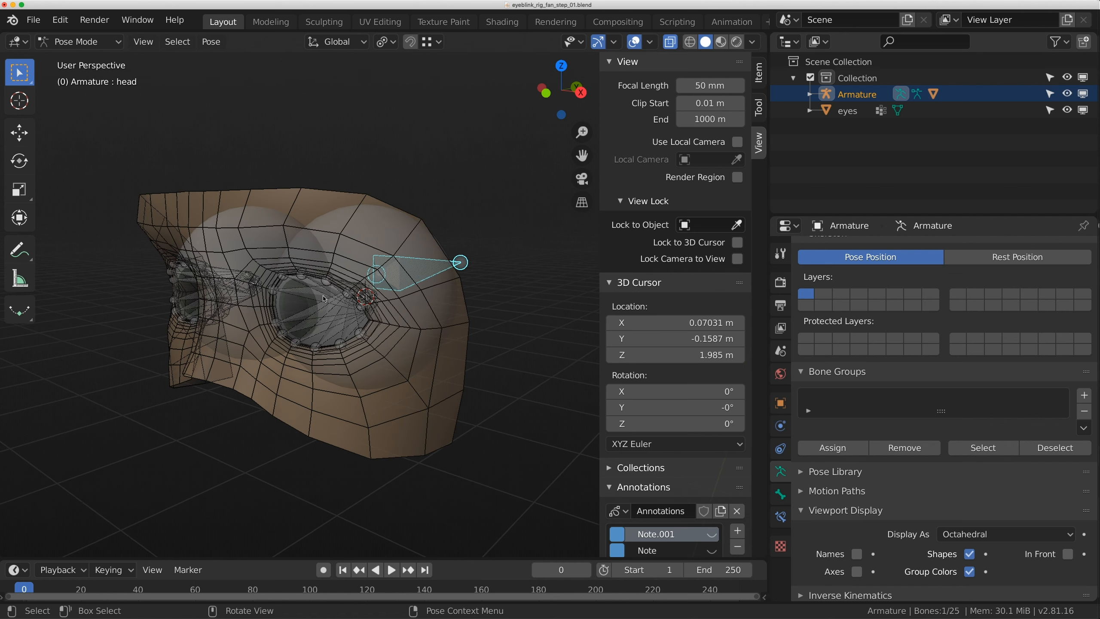
Assign all vertices of the face mesh to the head vertex group with a weight of 1.000.
{"action": "key", "text": "ctrl+Tab"}
{"action": "left_click", "coordinate": [296, 191], "text": "shift"}
{"action": "key", "text": "Tab"}
{"action": "key", "text": "Tab"}
{"action": "key", "text": "Tab"}
{"action": "key", "text": "alt+a"}
{"action": "key", "text": "a"}
{"action": "left_click", "coordinate": [818, 260]}
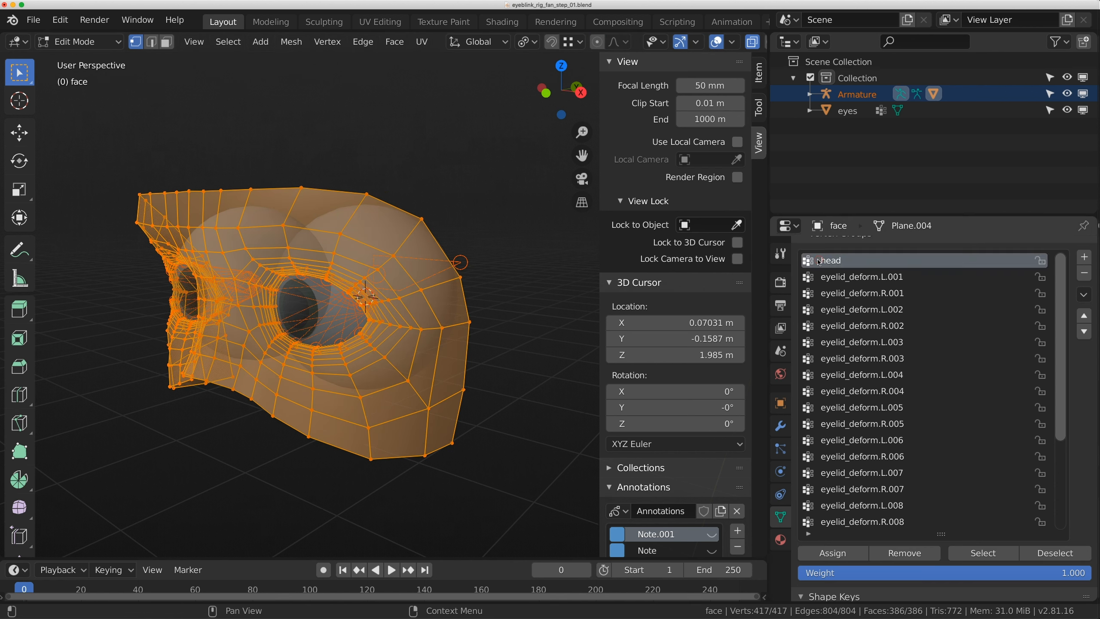
{"action": "scroll", "coordinate": [851, 469], "scroll_direction": "down", "scroll_amount": 6}
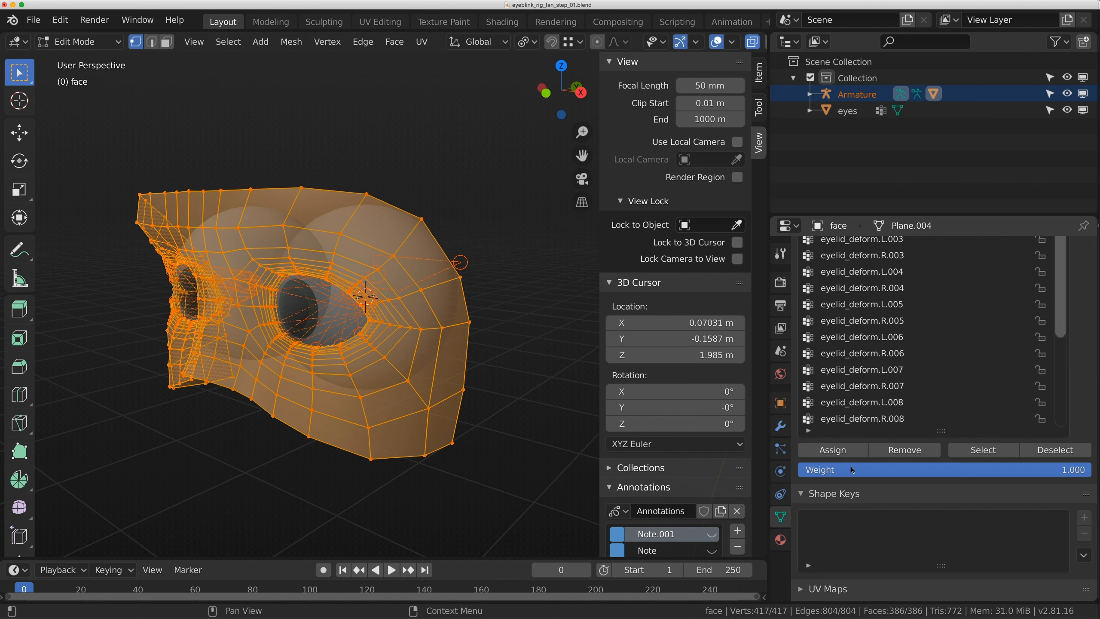
{"action": "scroll", "coordinate": [844, 454], "scroll_direction": "up", "scroll_amount": 1}
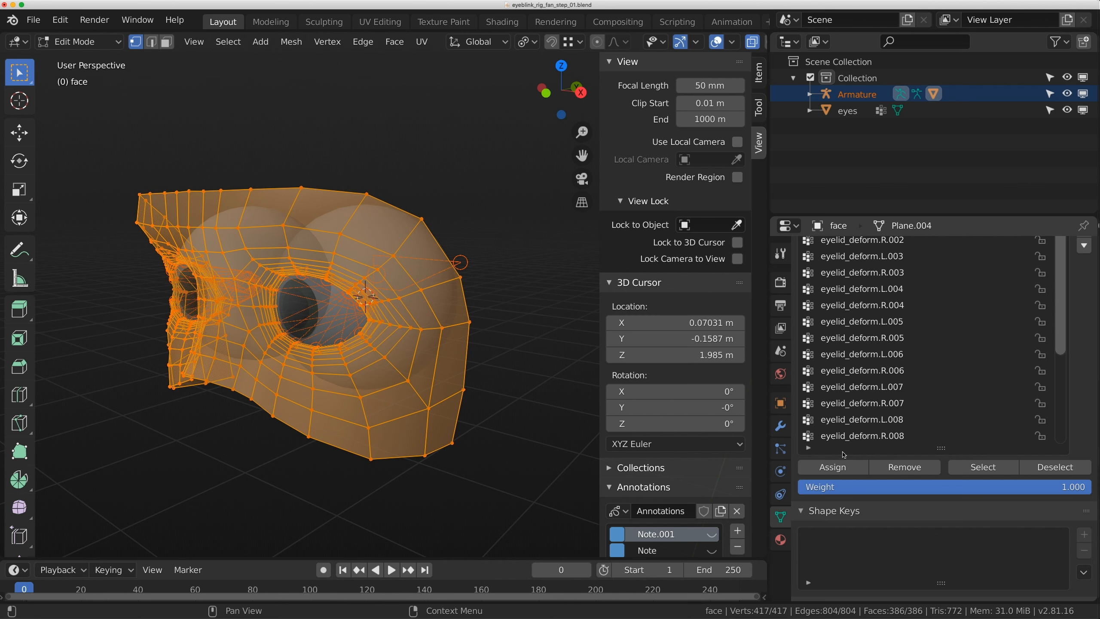
{"action": "scroll", "coordinate": [1039, 414], "scroll_direction": "up", "scroll_amount": 7}
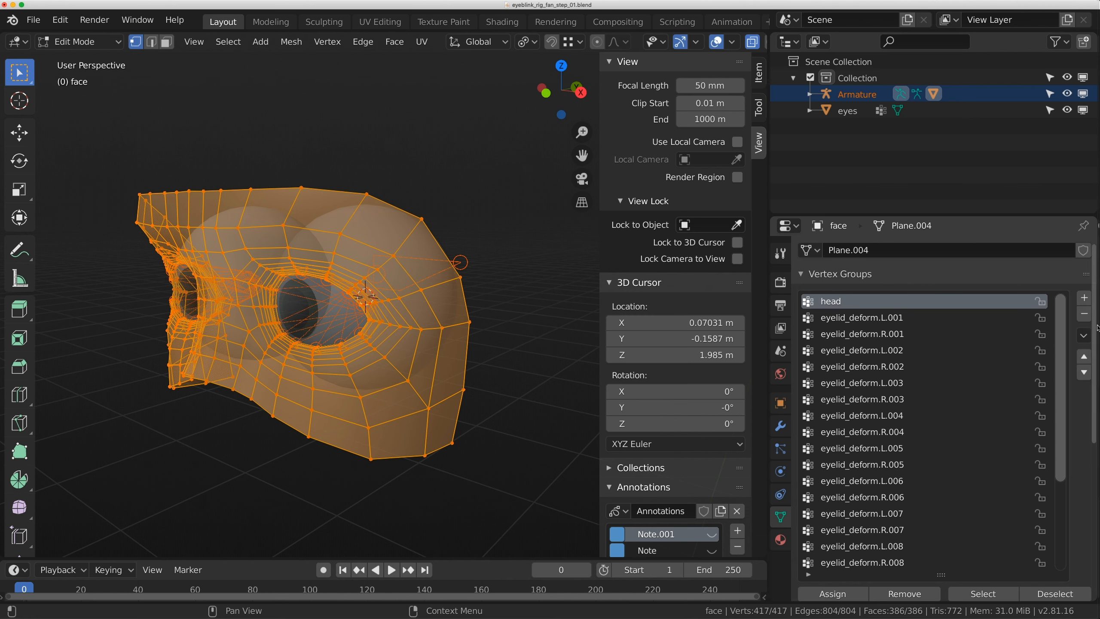
{"action": "scroll", "coordinate": [1095, 328], "scroll_direction": "down", "scroll_amount": 11}
Switch the face mesh to Weight Paint mode and make eyelid_deform.L.001 the active bone at the left eye.
{"action": "middle_click_drag", "start_coordinate": [354, 366], "coordinate": [426, 360]}
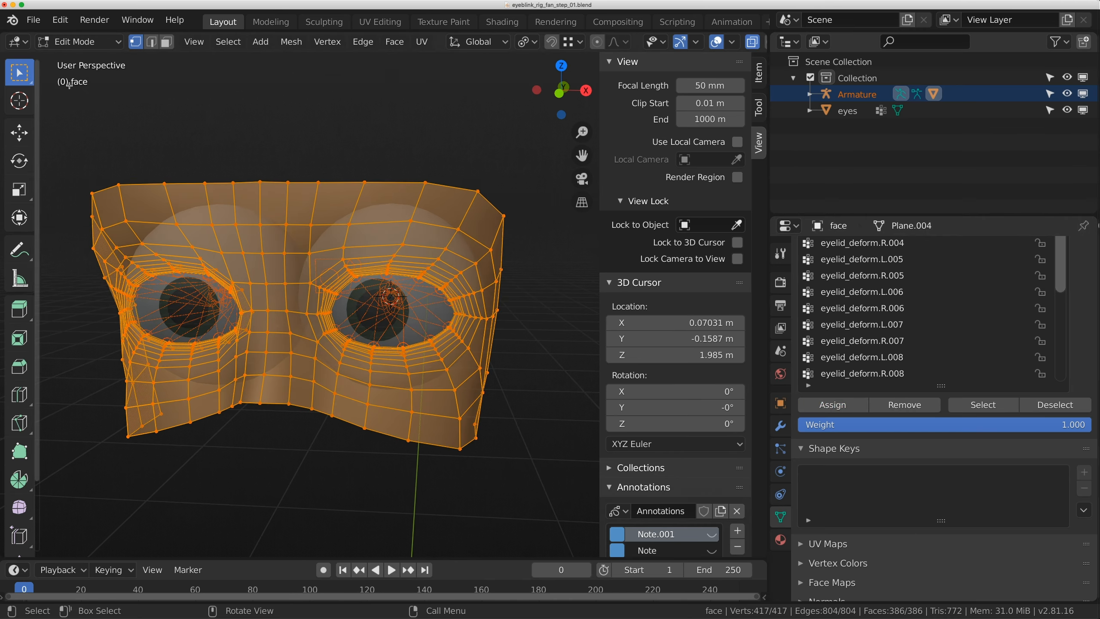
{"action": "left_click", "coordinate": [83, 43]}
{"action": "left_click", "coordinate": [77, 136]}
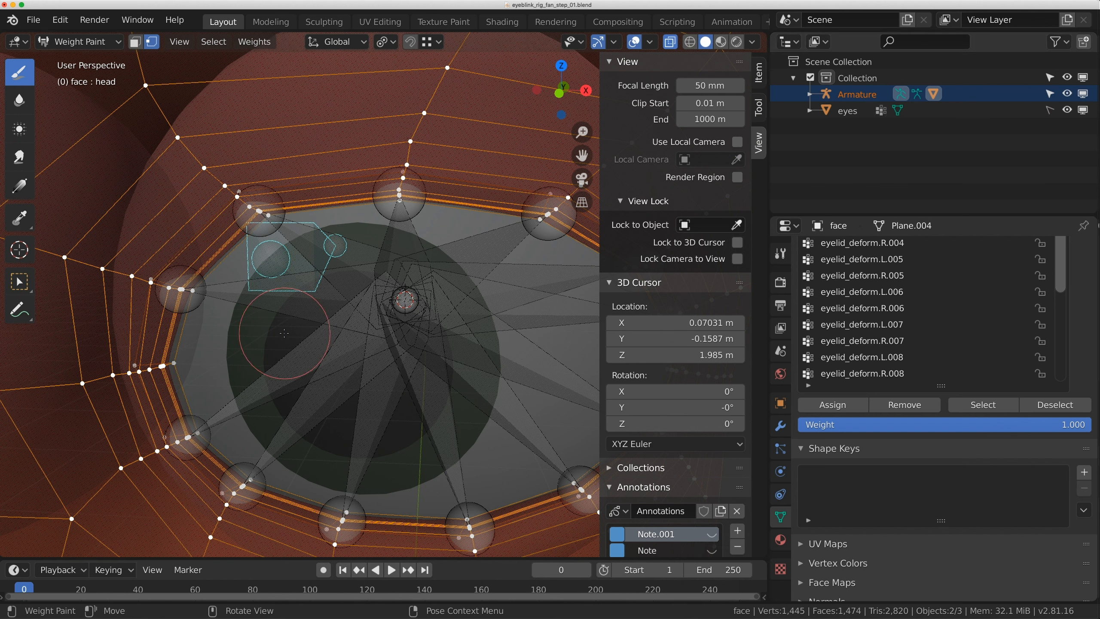
{"action": "left_click", "coordinate": [216, 289], "text": "ctrl"}
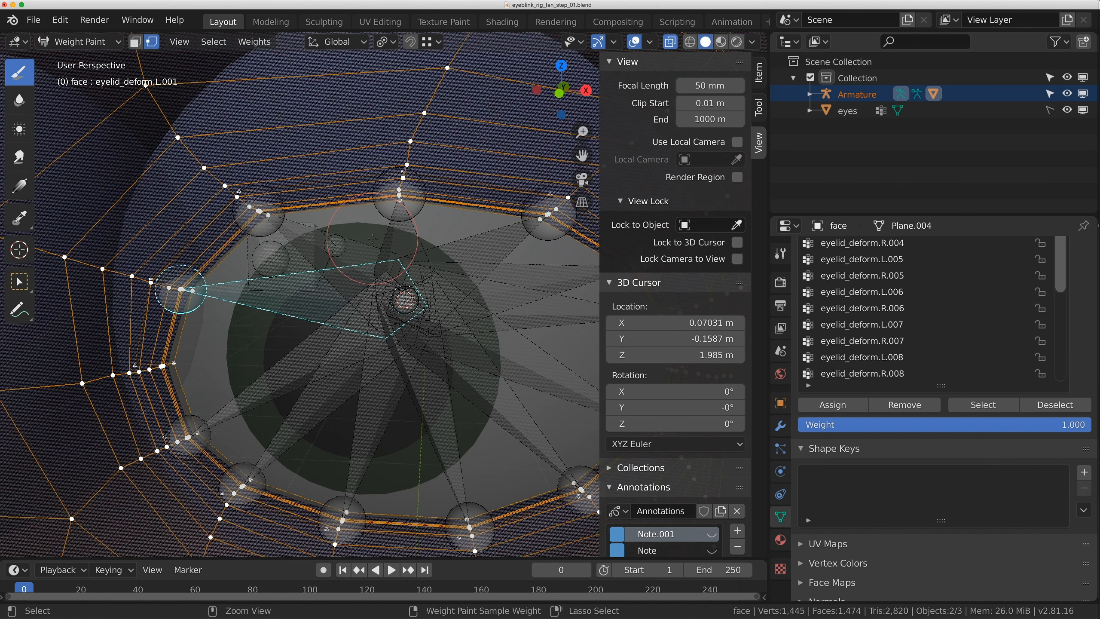
Examine the weights of the other left eyelid bones, including L.012 and L.007, and of the head bone.
{"action": "left_click", "coordinate": [358, 239], "text": "ctrl"}
{"action": "left_click", "coordinate": [406, 226], "text": "ctrl"}
{"action": "middle_click_drag", "start_coordinate": [406, 226], "coordinate": [417, 214]}
{"action": "left_click", "coordinate": [417, 214], "text": "ctrl"}
{"action": "left_click", "coordinate": [493, 254], "text": "ctrl"}
{"action": "left_click", "coordinate": [536, 307], "text": "ctrl"}
{"action": "left_click", "coordinate": [532, 391], "text": "ctrl"}
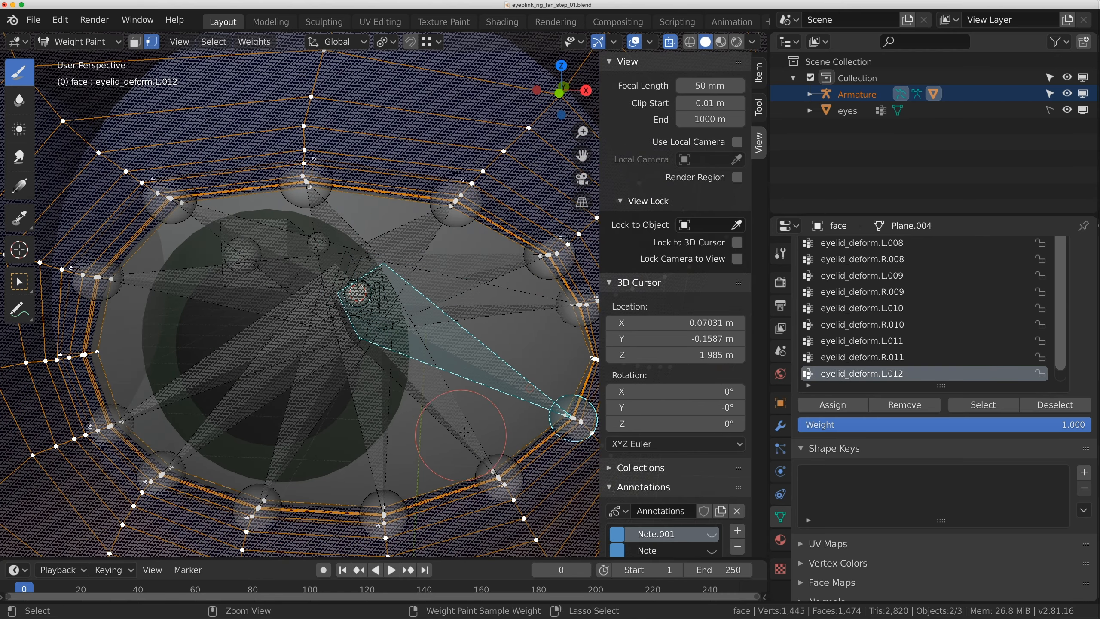
{"action": "left_click", "coordinate": [472, 434], "text": "ctrl"}
{"action": "scroll", "coordinate": [468, 429], "scroll_direction": "down", "scroll_amount": 8}
{"action": "scroll", "coordinate": [364, 376], "scroll_direction": "up", "scroll_amount": 4}
{"action": "left_click", "coordinate": [343, 342], "text": "ctrl"}
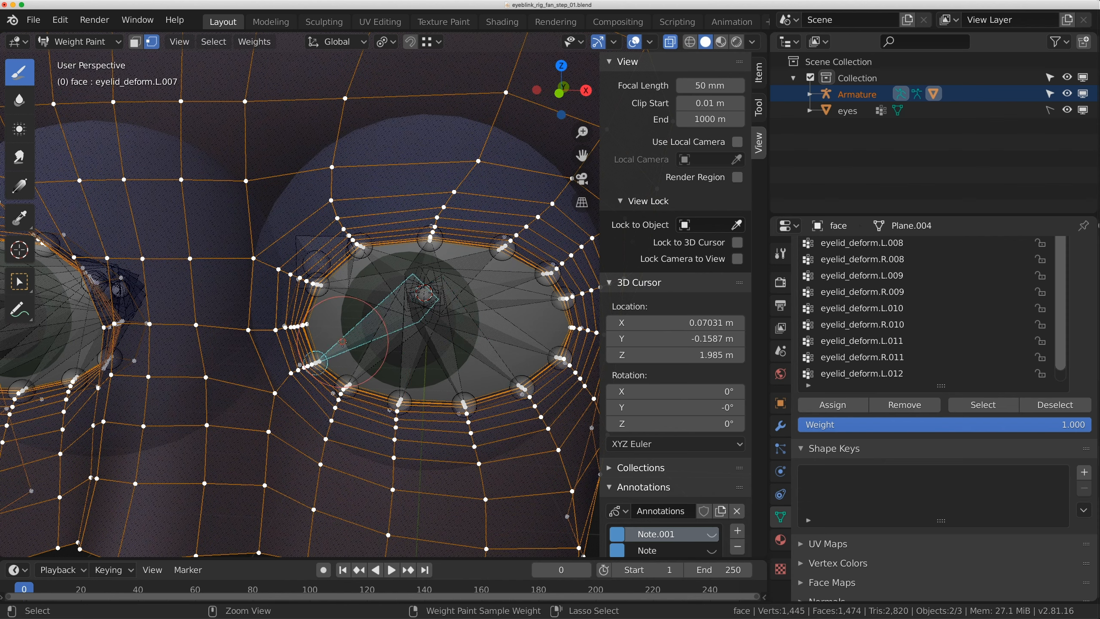
{"action": "left_click", "coordinate": [349, 286], "text": "ctrl"}
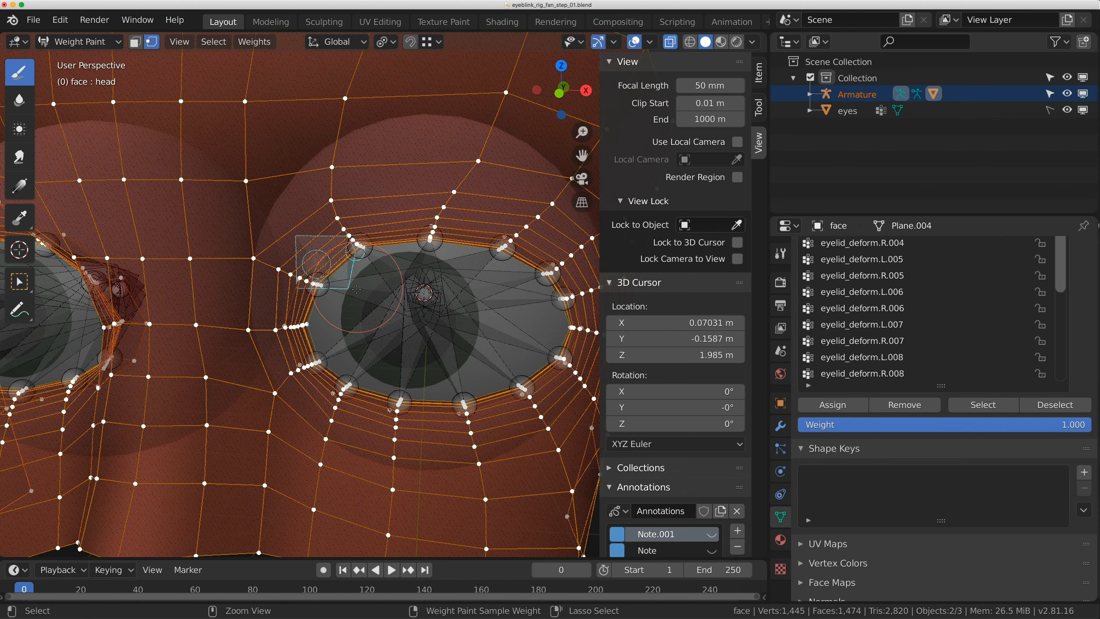
Display the viewport in wireframe and make eyelid_deform.L.001 the active bone.
{"action": "scroll", "coordinate": [356, 289], "scroll_direction": "down", "scroll_amount": 10}
{"action": "middle_click_drag", "start_coordinate": [357, 289], "coordinate": [303, 301]}
{"action": "scroll", "coordinate": [338, 249], "scroll_direction": "up", "scroll_amount": 4}
{"action": "key", "text": "shift+z"}
{"action": "scroll", "coordinate": [385, 277], "scroll_direction": "up", "scroll_amount": 5}
{"action": "mouse_move", "coordinate": [385, 277]}
{"action": "middle_mouse_down"}
{"action": "mouse_move", "coordinate": [433, 264]}
{"action": "mouse_move", "coordinate": [396, 263]}
{"action": "middle_mouse_up"}
{"action": "scroll", "coordinate": [396, 263], "scroll_direction": "down", "scroll_amount": 3}
{"action": "scroll", "coordinate": [346, 286], "scroll_direction": "up", "scroll_amount": 3}
{"action": "left_click", "coordinate": [303, 281], "text": "ctrl"}
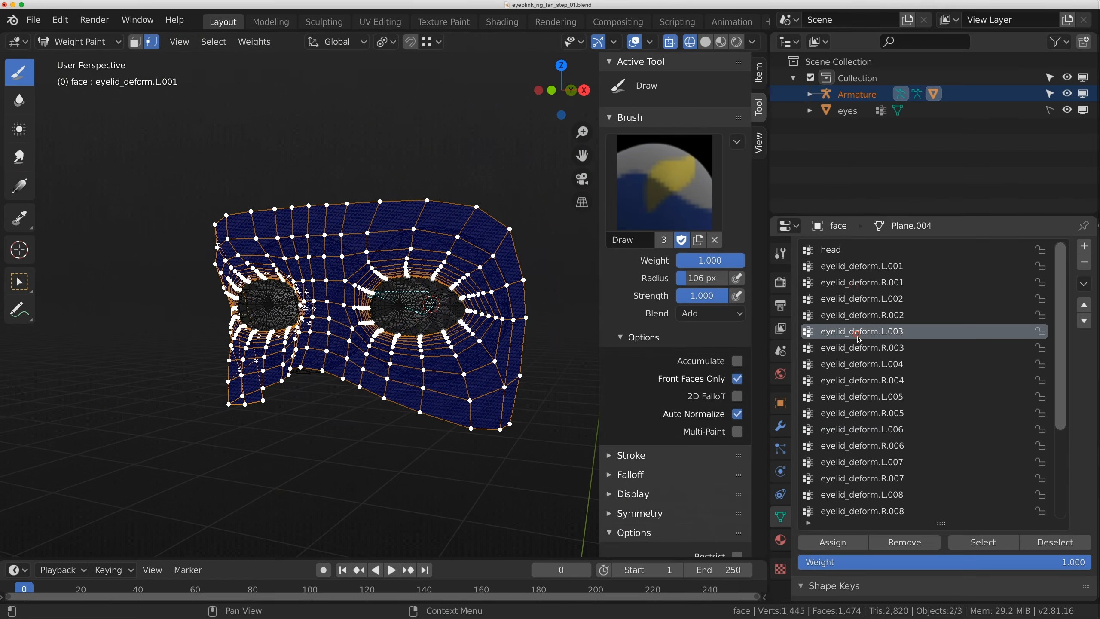
With the eyelid_deform.L.001 group active, review the Draw brush's Auto Normalize, X Mirror and blend mode settings.
{"action": "left_click", "coordinate": [866, 265]}
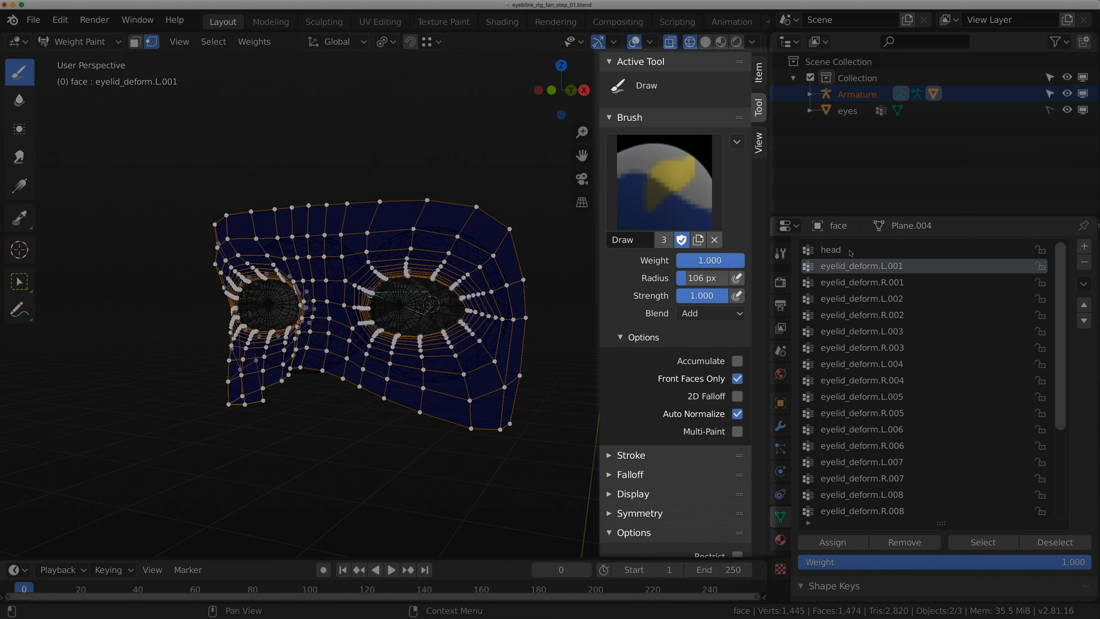
{"action": "scroll", "coordinate": [658, 462], "scroll_direction": "down", "scroll_amount": 8}
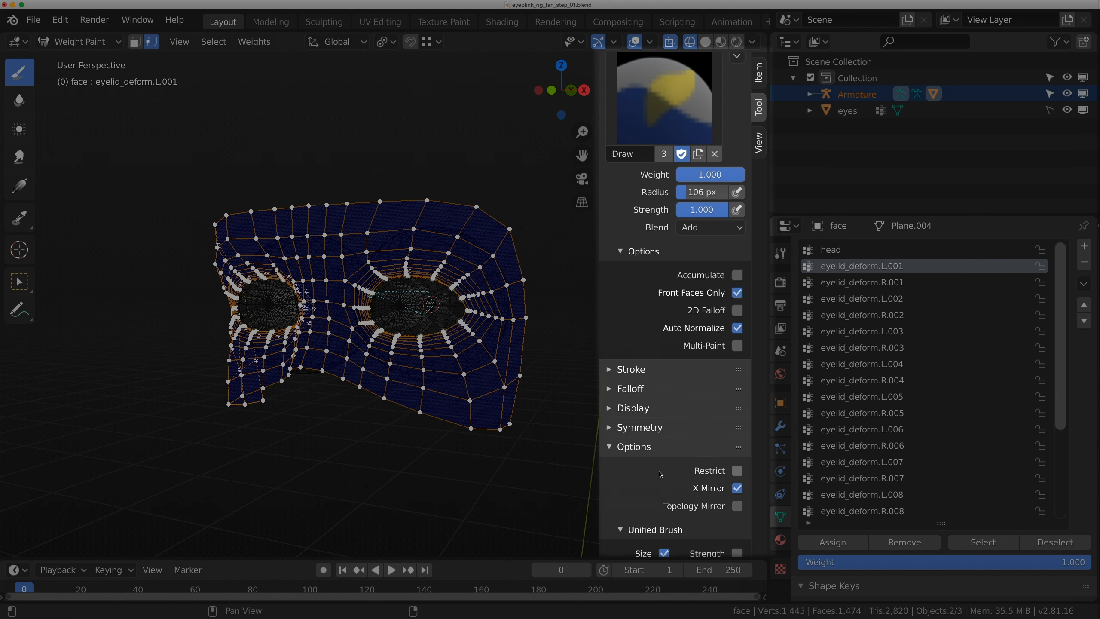
{"action": "scroll", "coordinate": [644, 401], "scroll_direction": "up", "scroll_amount": 1}
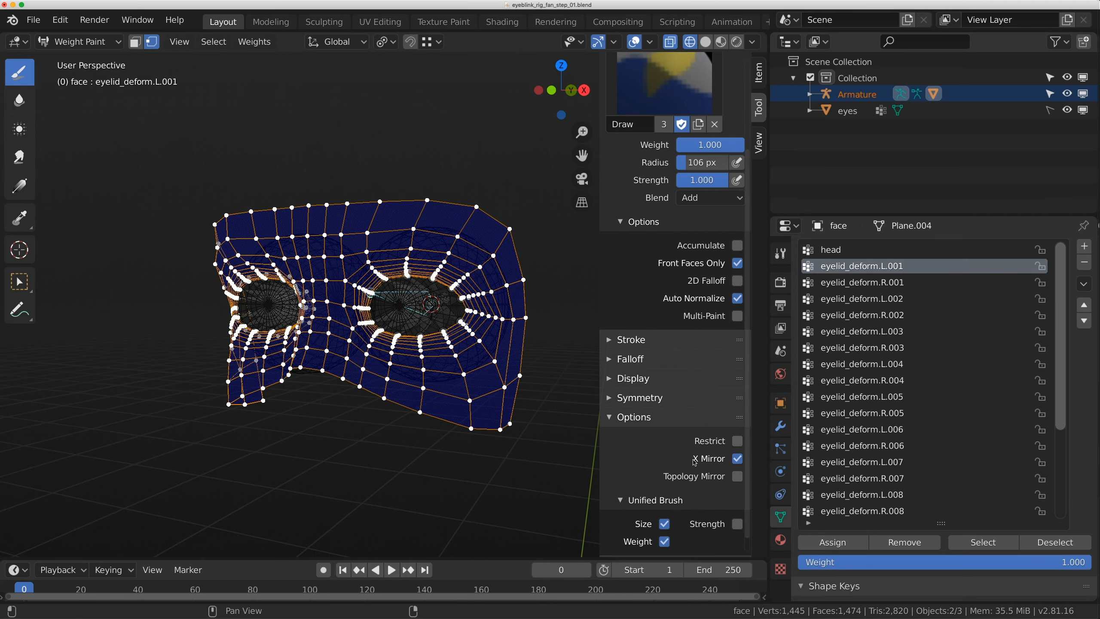
{"action": "scroll", "coordinate": [695, 462], "scroll_direction": "up", "scroll_amount": 5}
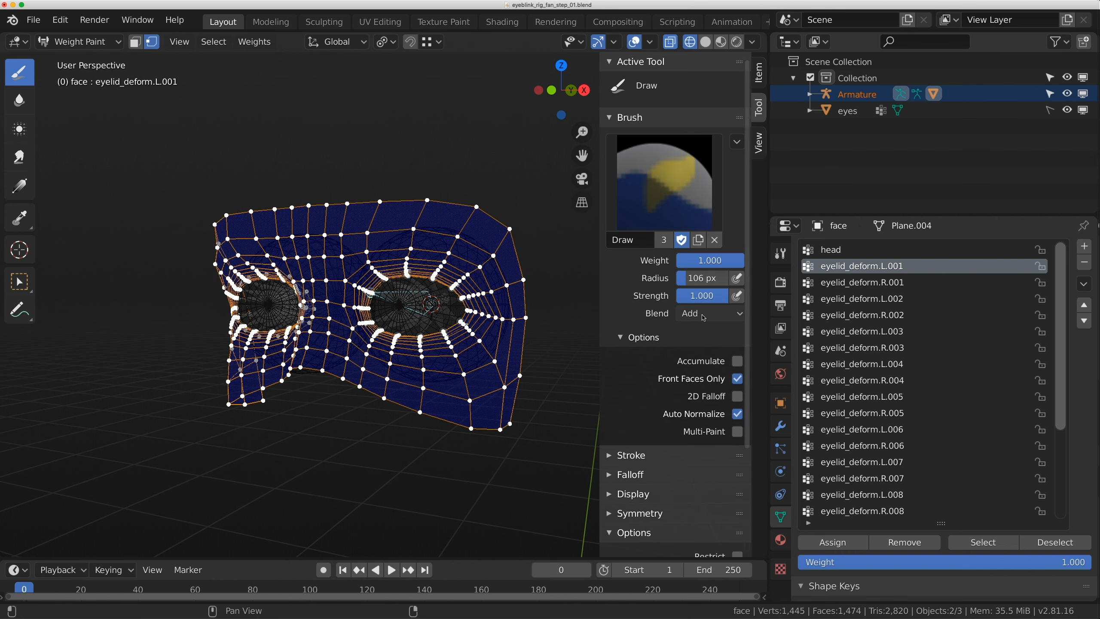
{"action": "left_click", "coordinate": [729, 315]}
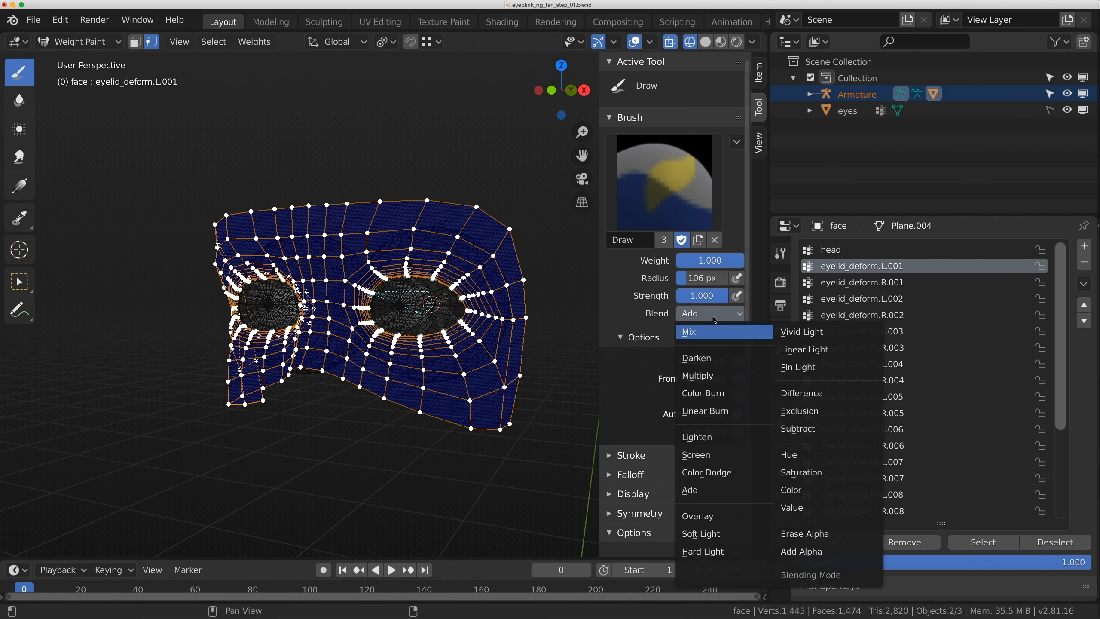
Examine the upper eyelid bones of the left eye one after another, activating each to view its weights.
{"action": "scroll", "coordinate": [476, 356], "scroll_direction": "up", "scroll_amount": 8}
{"action": "scroll", "coordinate": [474, 355], "scroll_direction": "down", "scroll_amount": 4}
{"action": "middle_click_drag", "start_coordinate": [439, 352], "coordinate": [452, 348]}
{"action": "scroll", "coordinate": [453, 348], "scroll_direction": "up", "scroll_amount": 3}
{"action": "left_click", "coordinate": [483, 253], "text": "ctrl"}
{"action": "middle_click_drag", "start_coordinate": [513, 248], "coordinate": [411, 248], "text": "shift"}
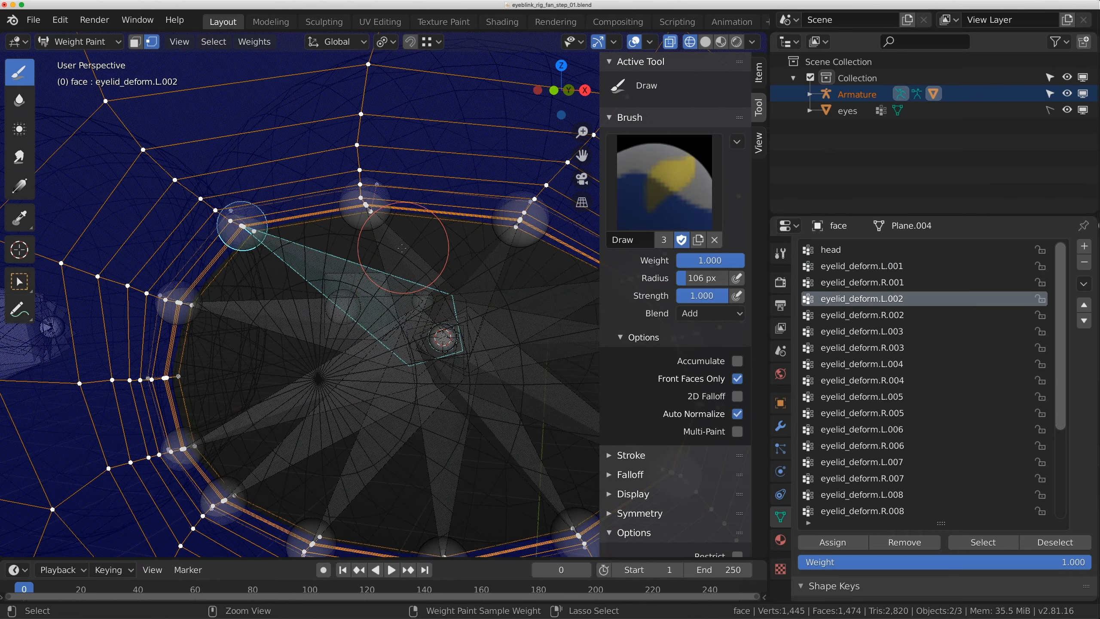
{"action": "left_click", "coordinate": [514, 290], "text": "ctrl"}
{"action": "middle_click_drag", "start_coordinate": [533, 302], "coordinate": [485, 290]}
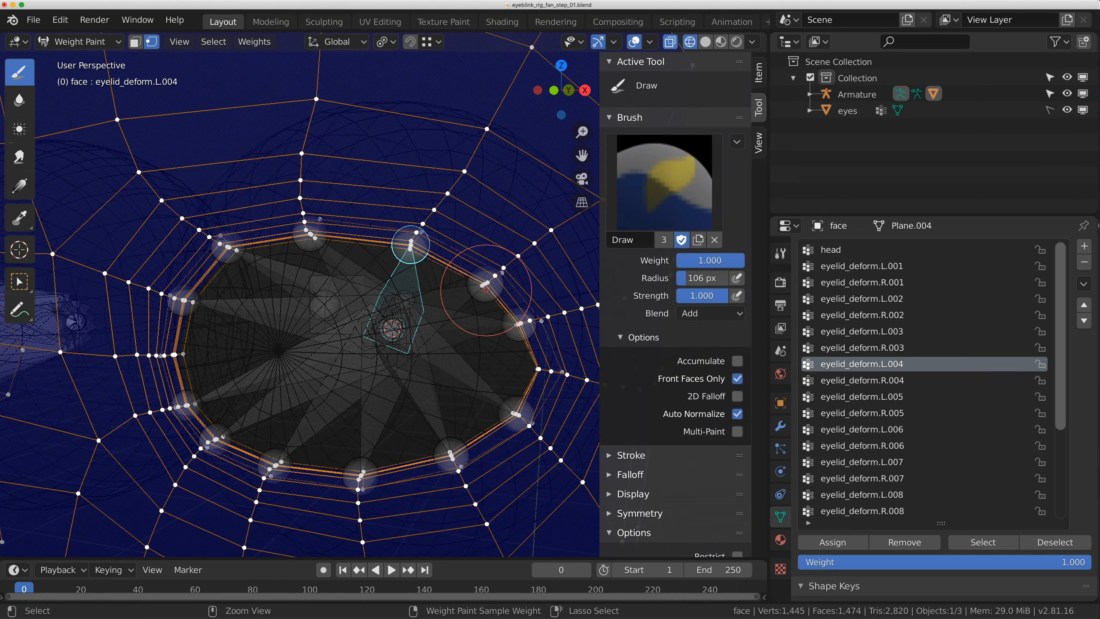
{"action": "left_click", "coordinate": [456, 285], "text": "ctrl"}
{"action": "left_click", "coordinate": [498, 324], "text": "ctrl"}
{"action": "left_click", "coordinate": [405, 268], "text": "ctrl"}
{"action": "left_click", "coordinate": [329, 256], "text": "ctrl"}
{"action": "left_click", "coordinate": [287, 264], "text": "ctrl"}
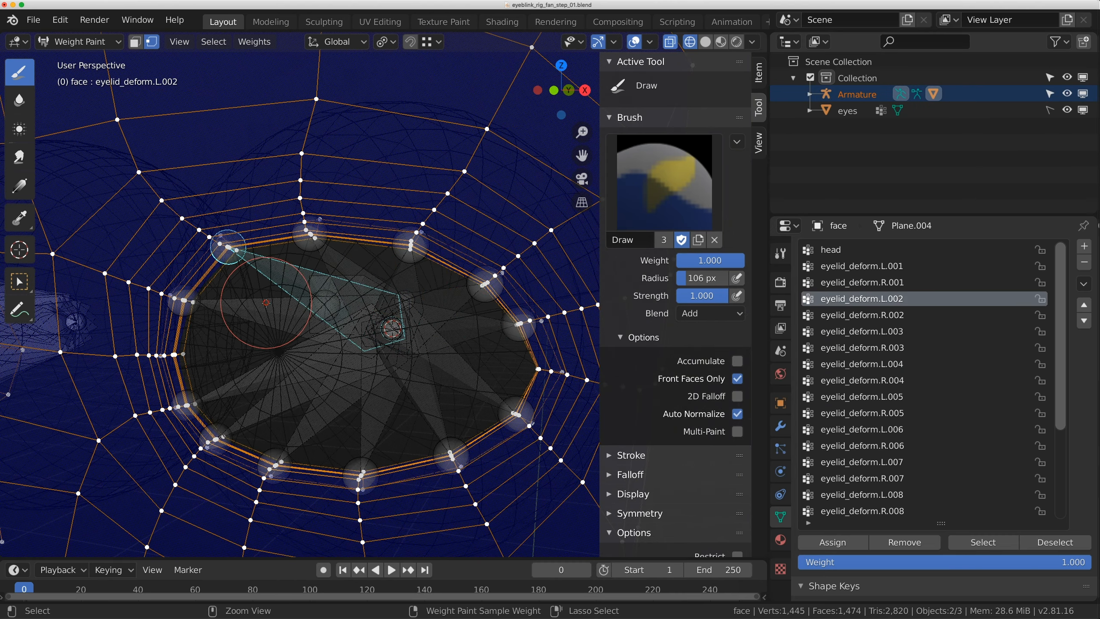
Paint eyelid_deform.L.001 weight at strength 1.000 in Add mode along the vertex row leading outward from its tip.
{"action": "left_click", "coordinate": [266, 304], "text": "ctrl"}
{"action": "mouse_move", "coordinate": [256, 330]}
{"action": "middle_mouse_down", "text": "shift"}
{"action": "mouse_move", "coordinate": [374, 343]}
{"action": "mouse_move", "coordinate": [333, 325]}
{"action": "mouse_move", "coordinate": [405, 320]}
{"action": "middle_mouse_up", "text": "shift"}
{"action": "scroll", "coordinate": [374, 343], "scroll_direction": "up", "scroll_amount": 1}
{"action": "scroll", "coordinate": [373, 343], "scroll_direction": "up", "scroll_amount": 2}
{"action": "mouse_move", "coordinate": [449, 326]}
{"action": "left_mouse_down"}
{"action": "mouse_move", "coordinate": [405, 306]}
{"action": "mouse_move", "coordinate": [433, 303]}
{"action": "mouse_move", "coordinate": [398, 293]}
{"action": "left_mouse_up"}
{"action": "middle_click_drag", "start_coordinate": [436, 306], "coordinate": [414, 302], "text": "shift"}
Enlarge the Draw brush radius to 254 px and extend the eyelid_deform.L.001 weight farther outward along its vertex row.
{"action": "key", "text": "f"}
{"action": "left_click_drag", "start_coordinate": [369, 291], "coordinate": [363, 284]}
{"action": "key", "text": "f"}
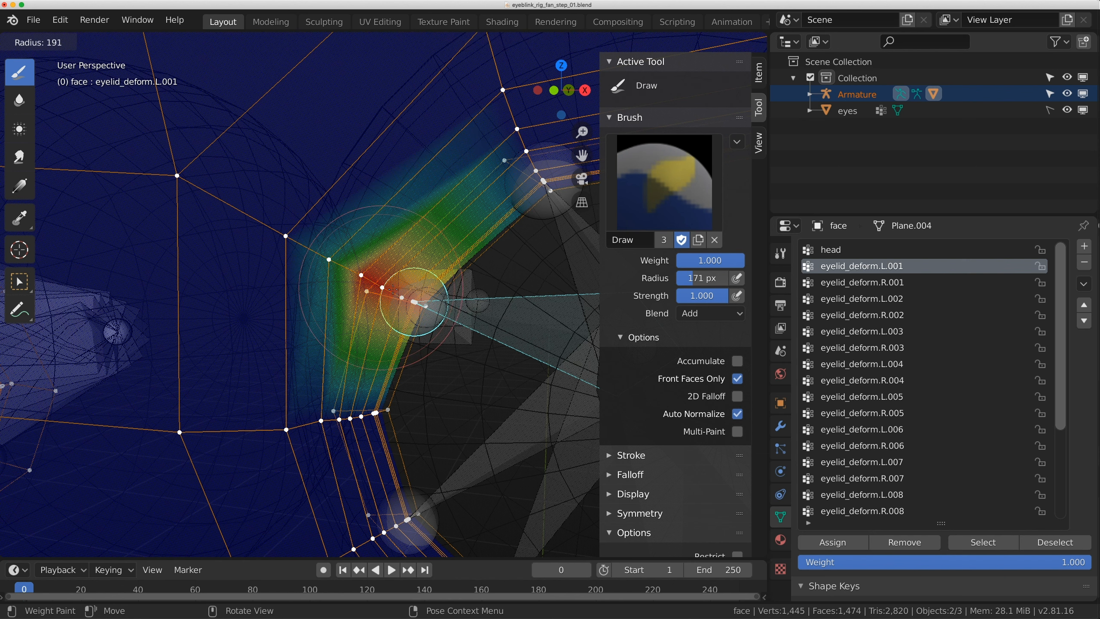
{"action": "left_click", "coordinate": [496, 293]}
{"action": "left_click", "coordinate": [375, 282]}
{"action": "left_click_drag", "start_coordinate": [376, 281], "coordinate": [359, 278]}
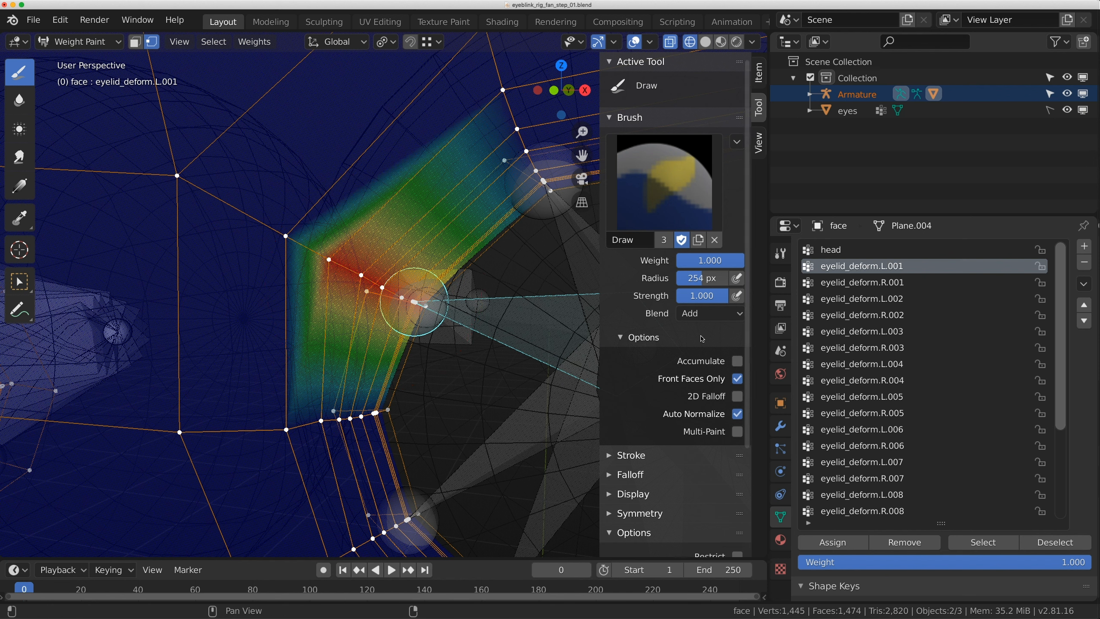
Set the Draw brush's blend mode to Subtract.
{"action": "left_click", "coordinate": [709, 314]}
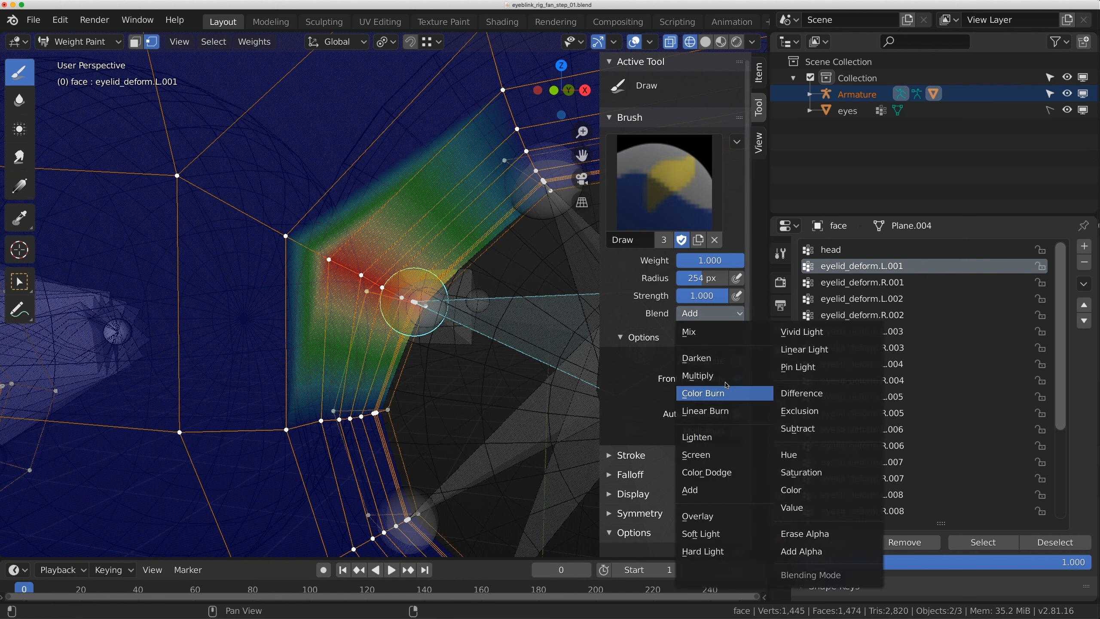
{"action": "left_click", "coordinate": [808, 430]}
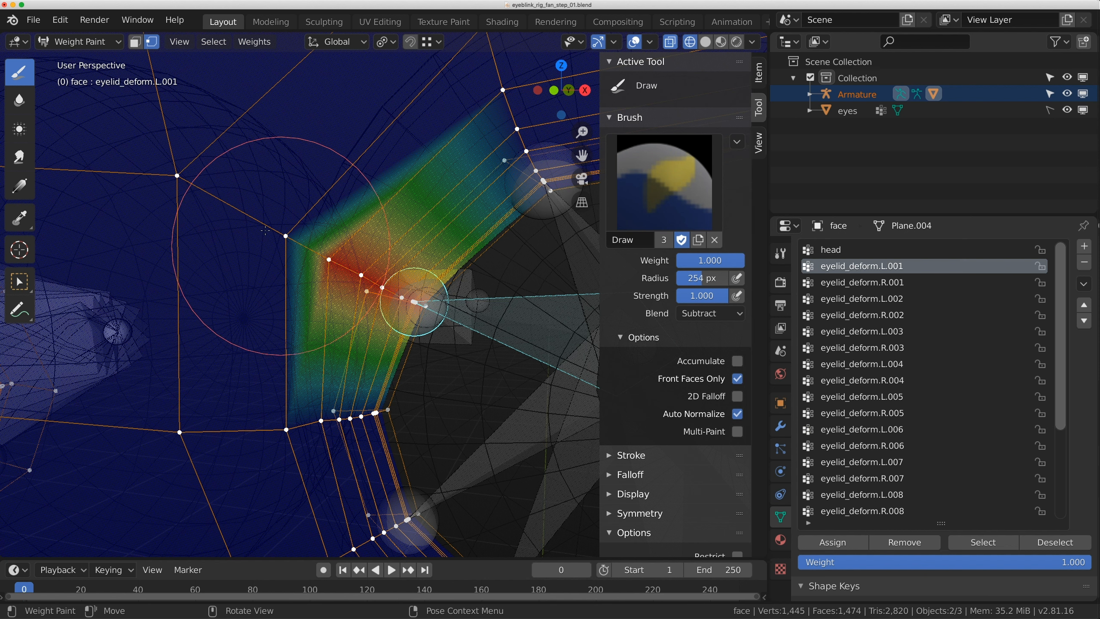
Set the Draw brush to weight 0.331 and strength 0.424 and subtract excess eyelid_deform.L.001 weight near the outer end of its vertex row.
{"action": "left_click_drag", "start_coordinate": [711, 260], "coordinate": [679, 261]}
{"action": "left_click_drag", "start_coordinate": [712, 295], "coordinate": [673, 296]}
{"action": "left_click_drag", "start_coordinate": [317, 237], "coordinate": [307, 244]}
Set the brush's blend mode to Add and paint eyelid_deform.L.002 weight outward along the vertex row from its tip.
{"action": "left_click", "coordinate": [710, 313]}
{"action": "left_click", "coordinate": [710, 481]}
{"action": "middle_click_drag", "start_coordinate": [544, 182], "coordinate": [378, 243], "text": "shift"}
{"action": "left_click", "coordinate": [420, 289], "text": "ctrl"}
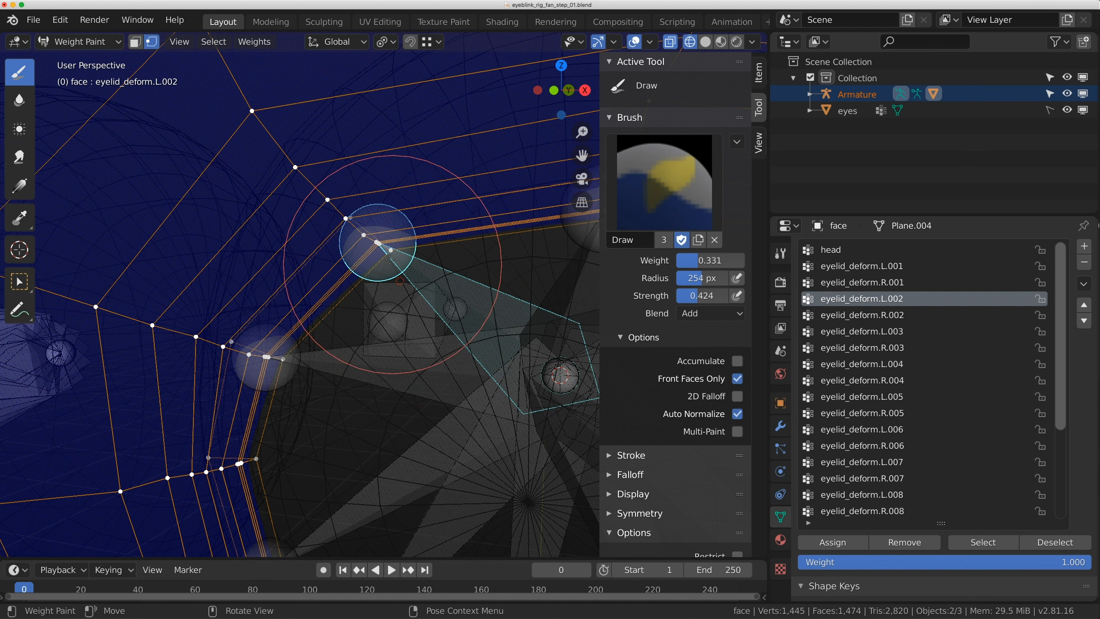
{"action": "left_click", "coordinate": [378, 245]}
{"action": "left_click_drag", "start_coordinate": [397, 263], "coordinate": [315, 210]}
Activate eyelid_deform.L.003 and paint its weight upward along the vertex row from its tip.
{"action": "mouse_move", "coordinate": [429, 252]}
{"action": "middle_mouse_down", "text": "shift"}
{"action": "mouse_move", "coordinate": [337, 284]}
{"action": "mouse_move", "coordinate": [349, 278]}
{"action": "middle_mouse_up", "text": "shift"}
{"action": "scroll", "coordinate": [349, 279], "scroll_direction": "down", "scroll_amount": 3}
{"action": "left_click", "coordinate": [390, 257], "text": "ctrl"}
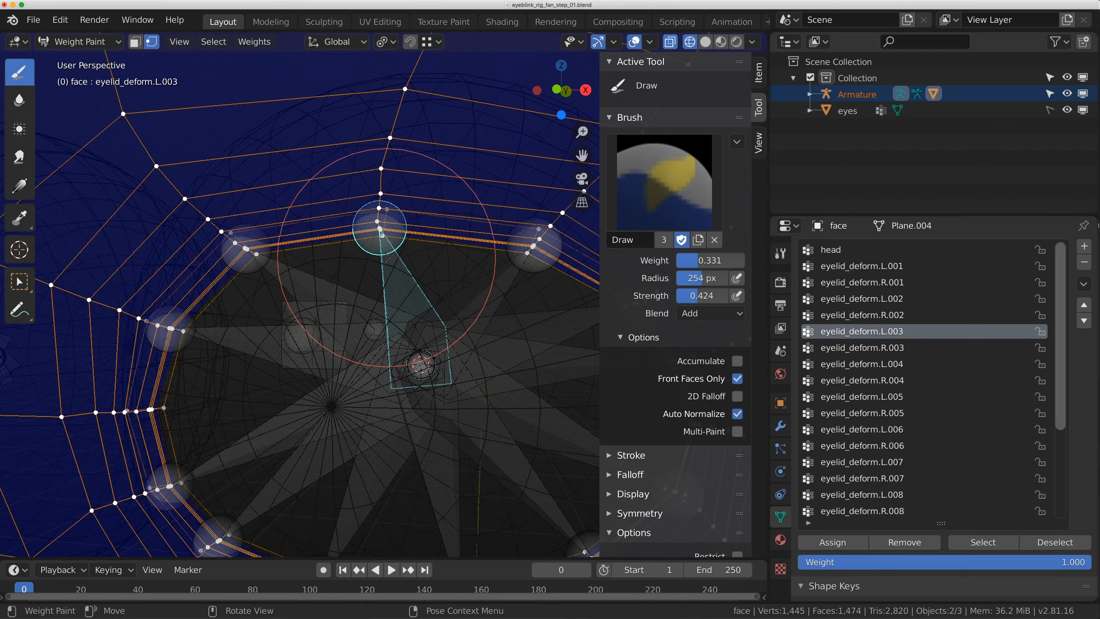
{"action": "mouse_move", "coordinate": [379, 251]}
{"action": "left_mouse_down"}
{"action": "mouse_move", "coordinate": [383, 211]}
{"action": "mouse_move", "coordinate": [374, 195]}
{"action": "mouse_move", "coordinate": [355, 197]}
{"action": "left_mouse_up"}
Activate eyelid_deform.L.004, reduce the brush radius to 147 px and paint weight around the bone's tip.
{"action": "mouse_move", "coordinate": [493, 291]}
{"action": "middle_mouse_down", "text": "shift"}
{"action": "mouse_move", "coordinate": [449, 301]}
{"action": "mouse_move", "coordinate": [438, 287]}
{"action": "middle_mouse_up", "text": "shift"}
{"action": "left_click", "coordinate": [468, 247], "text": "ctrl"}
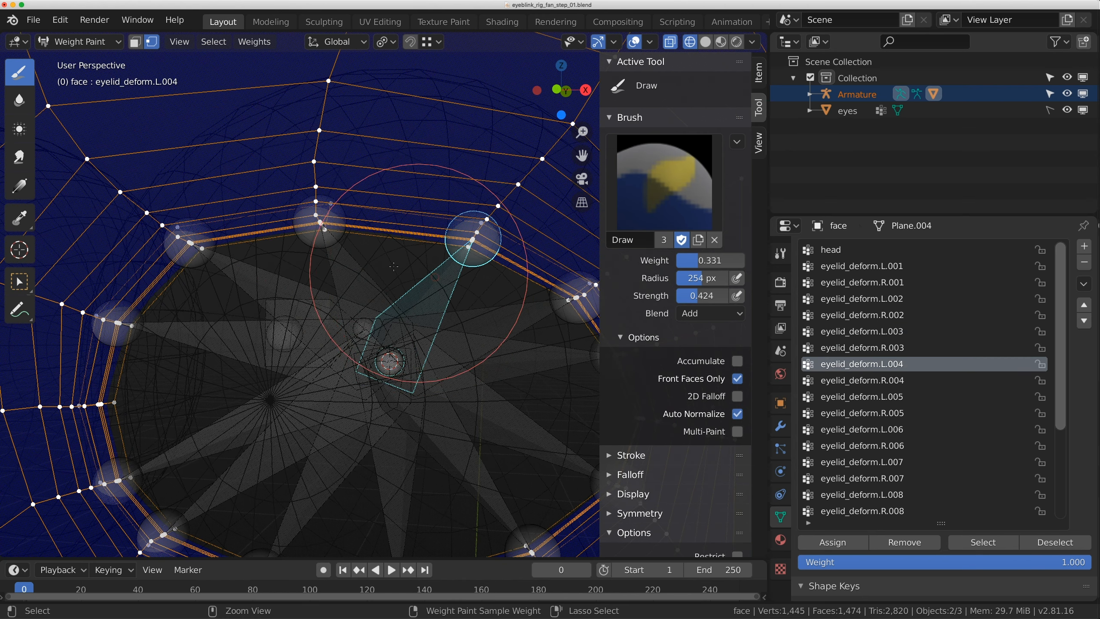
{"action": "key", "text": "f"}
{"action": "left_click", "coordinate": [458, 272]}
{"action": "left_click_drag", "start_coordinate": [472, 252], "coordinate": [466, 263]}
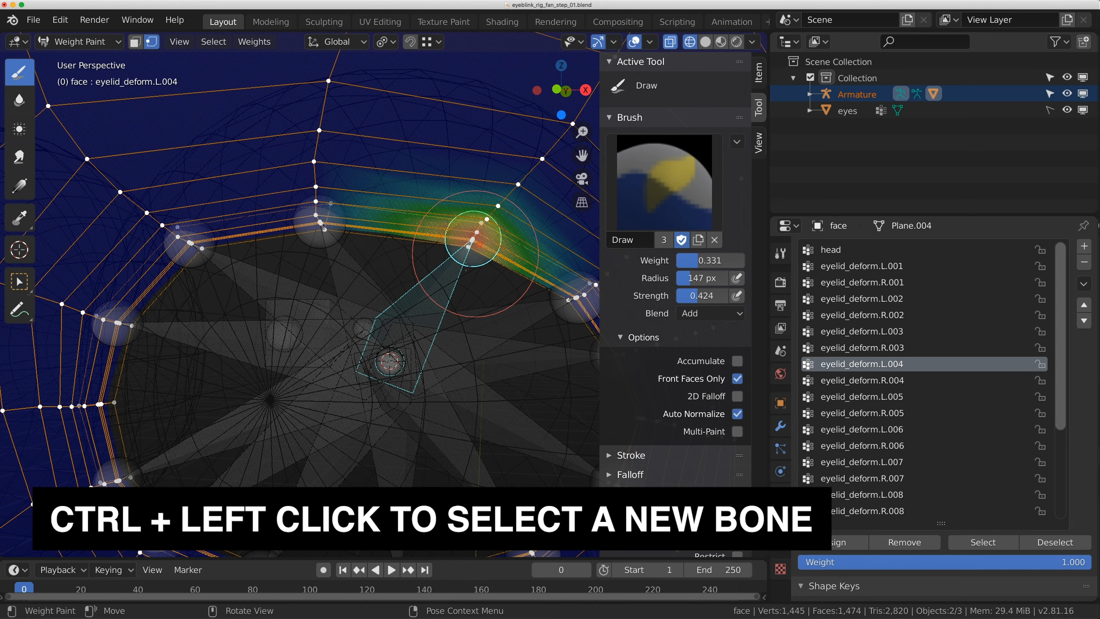
Paint the weights of eyelid_deform.L.005 and the neighbouring upper eyelid bone toward the left eye's outer corner.
{"action": "middle_click_drag", "start_coordinate": [464, 278], "coordinate": [371, 247]}
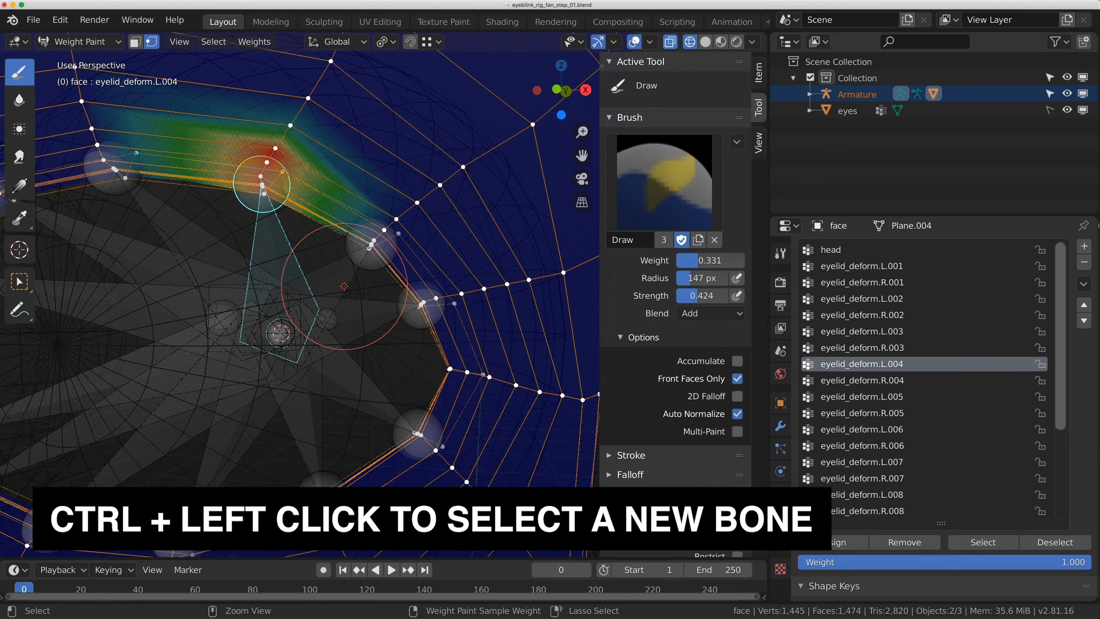
{"action": "left_click", "coordinate": [373, 246], "text": "ctrl"}
{"action": "left_click_drag", "start_coordinate": [375, 246], "coordinate": [360, 259]}
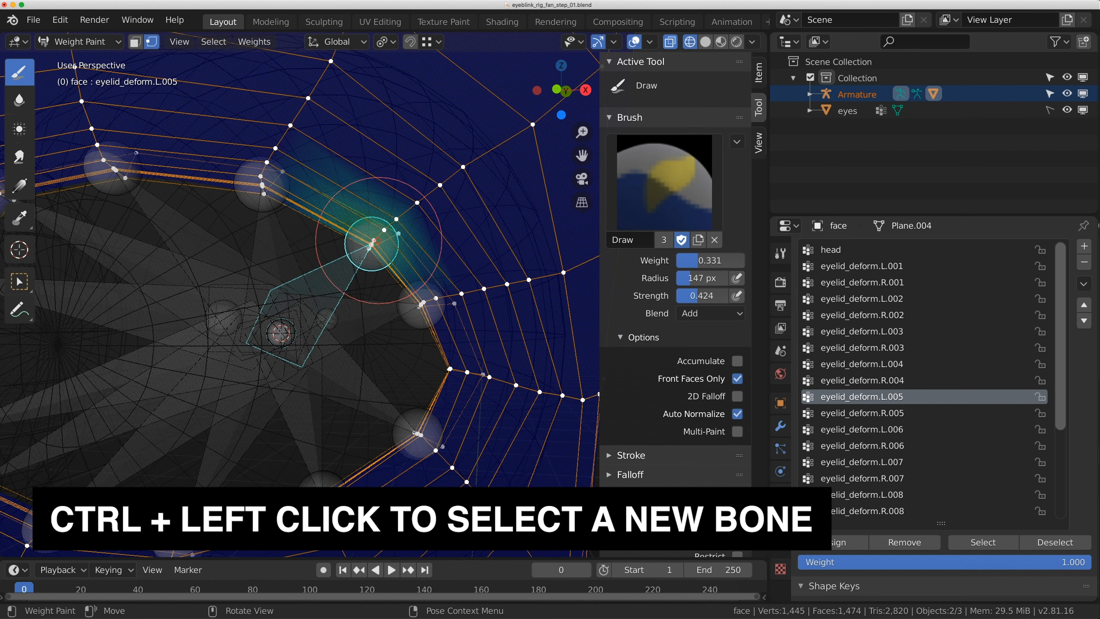
{"action": "mouse_move", "coordinate": [390, 229]}
{"action": "middle_mouse_down"}
{"action": "mouse_move", "coordinate": [431, 233]}
{"action": "mouse_move", "coordinate": [441, 222]}
{"action": "mouse_move", "coordinate": [392, 246]}
{"action": "middle_mouse_up"}
{"action": "left_click", "coordinate": [391, 247], "text": "ctrl"}
{"action": "scroll", "coordinate": [392, 247], "scroll_direction": "up", "scroll_amount": 3}
{"action": "mouse_move", "coordinate": [438, 211]}
{"action": "left_mouse_down"}
{"action": "mouse_move", "coordinate": [447, 195]}
{"action": "mouse_move", "coordinate": [460, 210]}
{"action": "left_mouse_up"}
Paint the weights of the two outermost lower eyelid bones of the left eye, eyelid_deform.L.012 and eyelid_deform.L.011.
{"action": "scroll", "coordinate": [353, 262], "scroll_direction": "down", "scroll_amount": 5}
{"action": "scroll", "coordinate": [352, 262], "scroll_direction": "up", "scroll_amount": 3}
{"action": "middle_click_drag", "start_coordinate": [442, 344], "coordinate": [453, 326]}
{"action": "left_click", "coordinate": [453, 326], "text": "ctrl"}
{"action": "left_click_drag", "start_coordinate": [453, 326], "coordinate": [465, 334]}
{"action": "middle_click_drag", "start_coordinate": [369, 386], "coordinate": [436, 340], "text": "shift"}
{"action": "left_click", "coordinate": [437, 340], "text": "ctrl"}
{"action": "left_click_drag", "start_coordinate": [437, 340], "coordinate": [438, 346]}
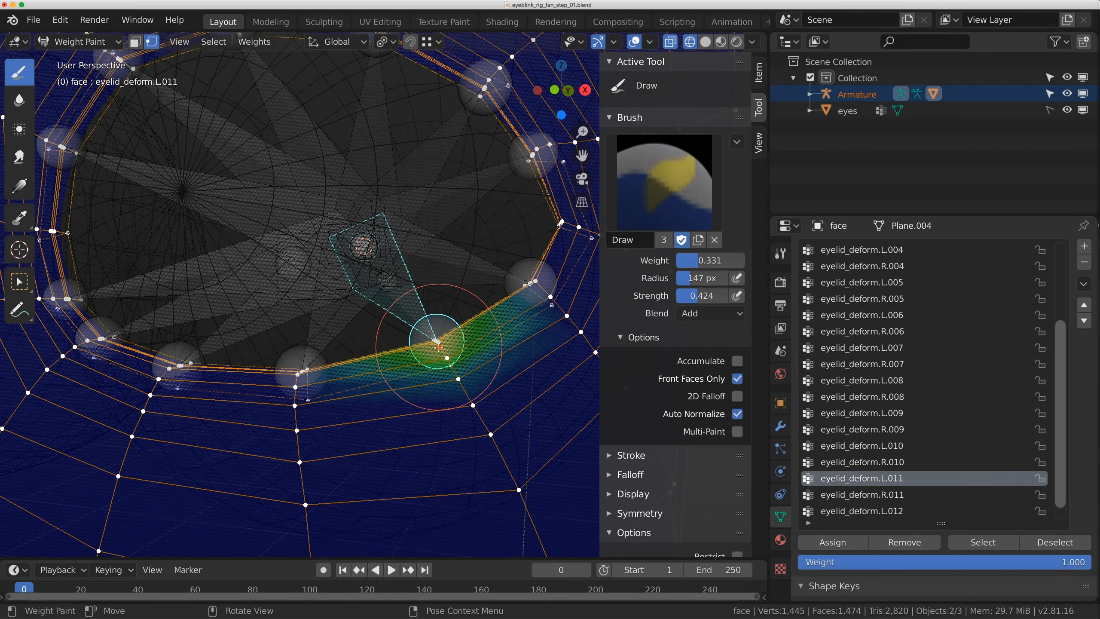
Activate eyelid_deform.L.010 and paint its weight around the lower eyelid vertices at its tip.
{"action": "middle_click_drag", "start_coordinate": [308, 316], "coordinate": [430, 300], "text": "shift"}
{"action": "left_click", "coordinate": [425, 355], "text": "ctrl"}
{"action": "mouse_move", "coordinate": [429, 353]}
{"action": "middle_mouse_down"}
{"action": "mouse_move", "coordinate": [461, 343]}
{"action": "mouse_move", "coordinate": [446, 345]}
{"action": "middle_mouse_up"}
{"action": "scroll", "coordinate": [504, 389], "scroll_direction": "down", "scroll_amount": 2}
{"action": "mouse_move", "coordinate": [446, 360]}
{"action": "left_mouse_down"}
{"action": "mouse_move", "coordinate": [442, 345]}
{"action": "mouse_move", "coordinate": [485, 336]}
{"action": "mouse_move", "coordinate": [442, 342]}
{"action": "left_mouse_up"}
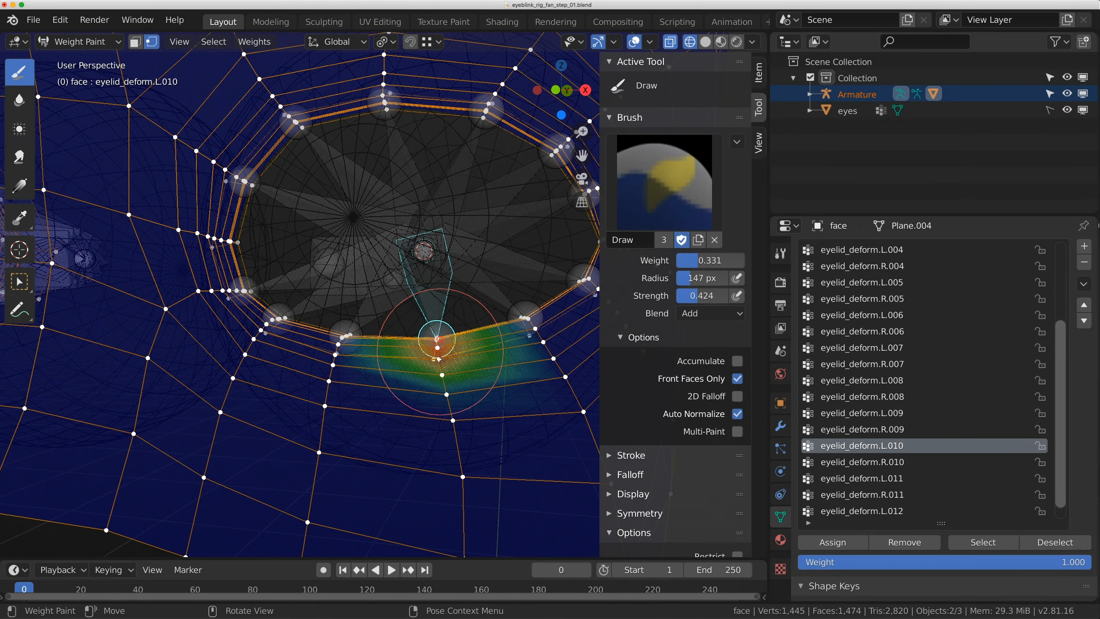
Paint eyelid_deform.L.009 weight, raising the brush weight to 0.491 and strength to 0.592.
{"action": "middle_click_drag", "start_coordinate": [376, 303], "coordinate": [427, 333]}
{"action": "left_click", "coordinate": [421, 356], "text": "ctrl"}
{"action": "left_click_drag", "start_coordinate": [402, 378], "coordinate": [442, 383]}
{"action": "mouse_move", "coordinate": [703, 260]}
{"action": "left_mouse_down"}
{"action": "mouse_move", "coordinate": [713, 261]}
{"action": "mouse_move", "coordinate": [710, 296]}
{"action": "left_mouse_up"}
{"action": "left_click_drag", "start_coordinate": [442, 381], "coordinate": [403, 375]}
Paint eyelid_deform.L.008 and eyelid_deform.L.007 weights at the lower inner eyelid with a 107 px brush radius.
{"action": "left_click", "coordinate": [360, 331], "text": "ctrl"}
{"action": "left_click", "coordinate": [290, 320], "text": "ctrl"}
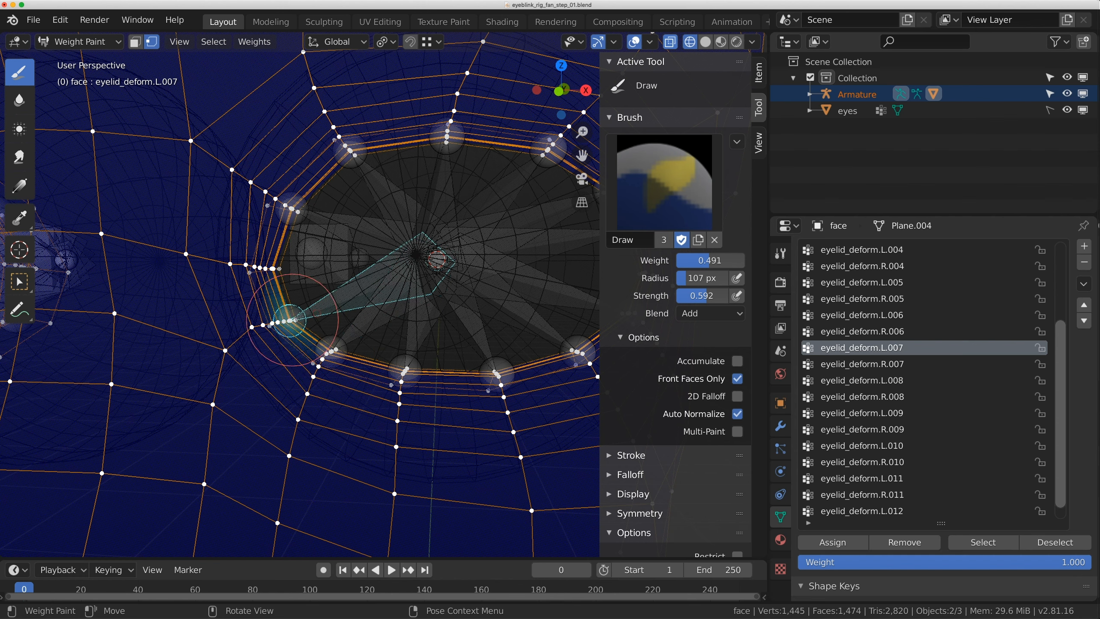
{"action": "scroll", "coordinate": [290, 319], "scroll_direction": "down", "scroll_amount": 3}
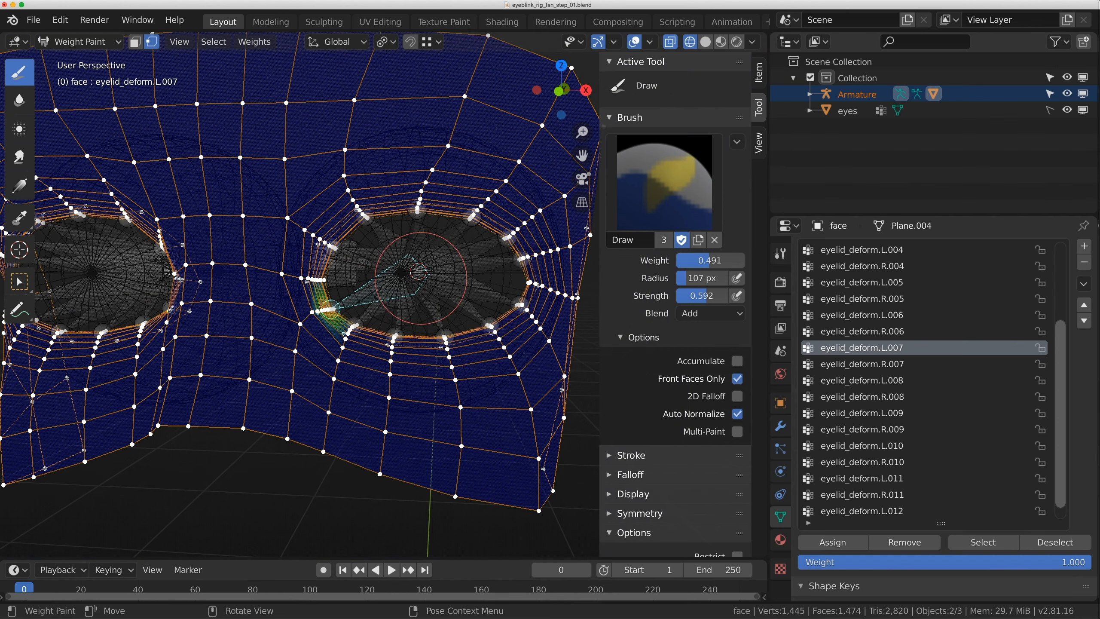
Activate the eyelid_deform.R.007 vertex group and examine the mirrored weights on the opposite eye.
{"action": "middle_click_drag", "start_coordinate": [448, 315], "coordinate": [478, 298]}
{"action": "scroll", "coordinate": [464, 304], "scroll_direction": "down", "scroll_amount": 2}
{"action": "left_click", "coordinate": [862, 364]}
{"action": "middle_click_drag", "start_coordinate": [329, 329], "coordinate": [353, 306]}
{"action": "scroll", "coordinate": [318, 336], "scroll_direction": "up", "scroll_amount": 3}
{"action": "scroll", "coordinate": [351, 336], "scroll_direction": "up", "scroll_amount": 3}
{"action": "scroll", "coordinate": [373, 295], "scroll_direction": "down", "scroll_amount": 4}
{"action": "scroll", "coordinate": [353, 307], "scroll_direction": "down", "scroll_amount": 3}
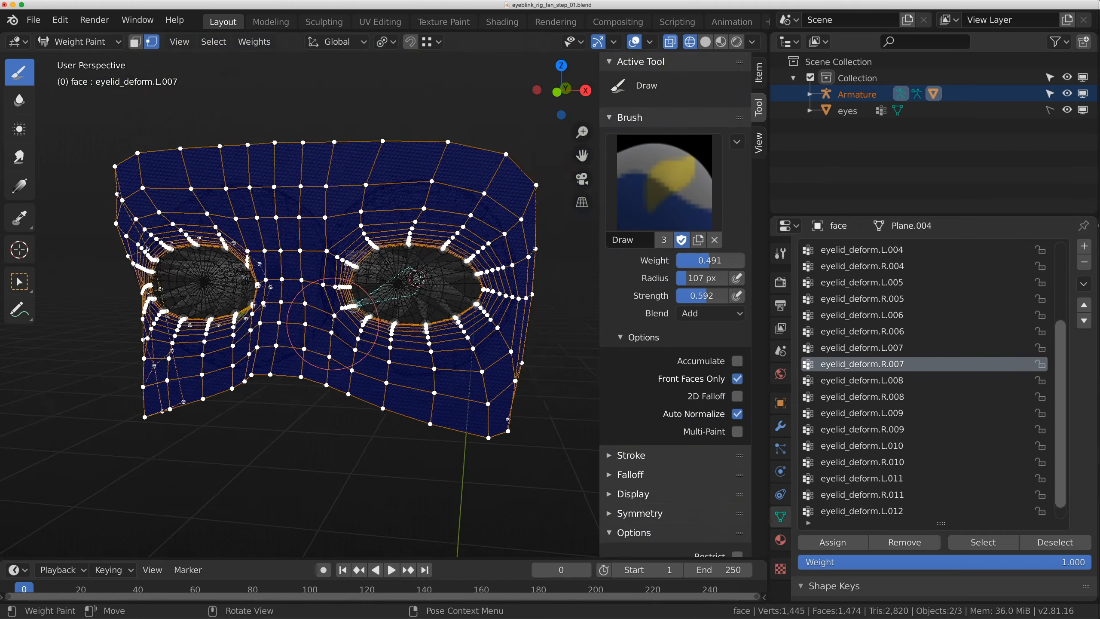
{"action": "scroll", "coordinate": [183, 317], "scroll_direction": "up", "scroll_amount": 4}
{"action": "middle_click_drag", "start_coordinate": [182, 317], "coordinate": [227, 315]}
{"action": "scroll", "coordinate": [403, 316], "scroll_direction": "down", "scroll_amount": 4}
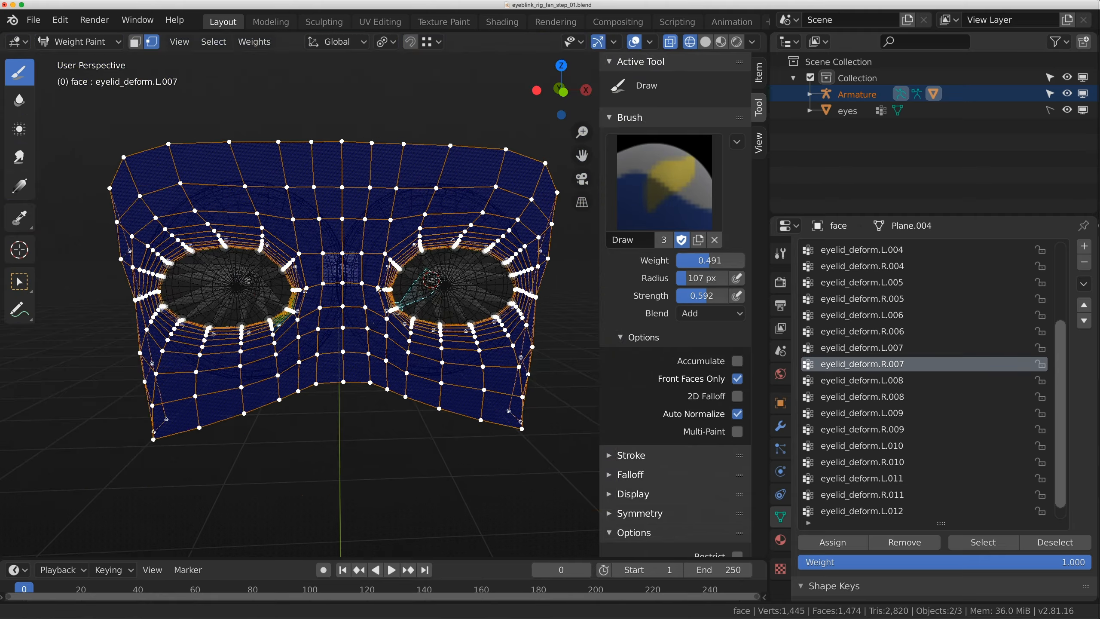
Activate the left eye's eyelid deform bones one after another around the socket and examine each bone's painted weights.
{"action": "scroll", "coordinate": [403, 315], "scroll_direction": "up", "scroll_amount": 8}
{"action": "middle_click_drag", "start_coordinate": [358, 344], "coordinate": [372, 364], "text": "shift"}
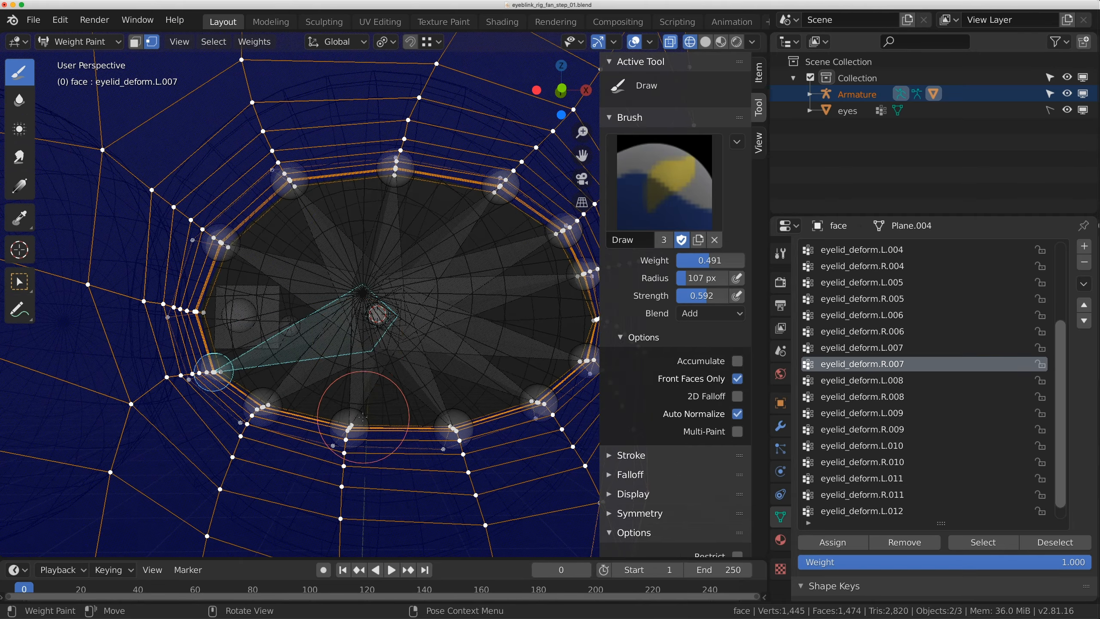
{"action": "left_click", "coordinate": [287, 369], "text": "ctrl"}
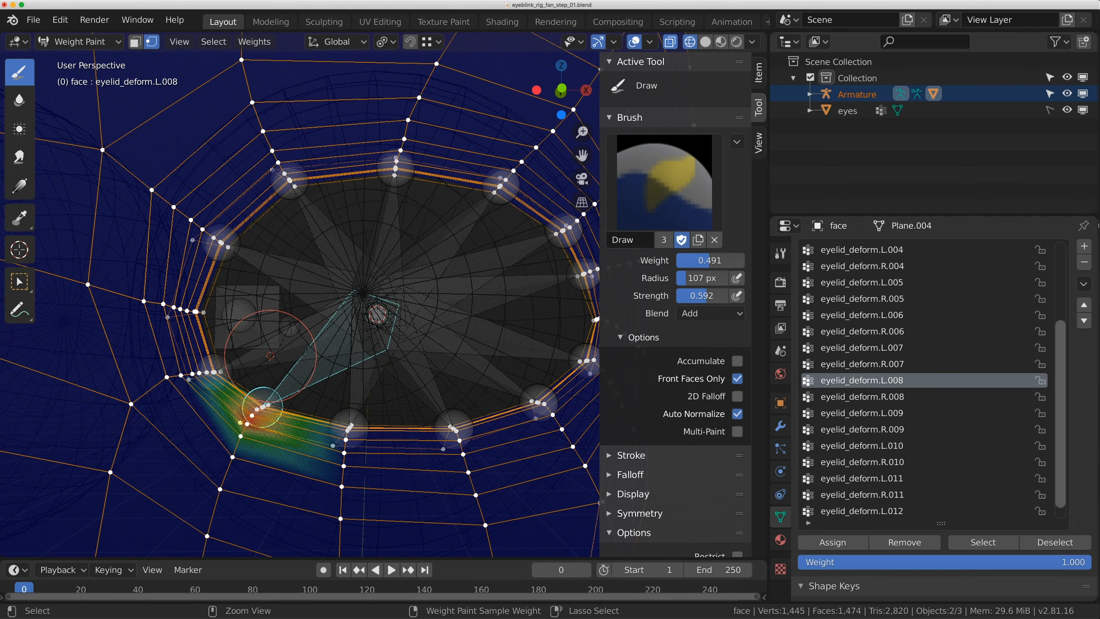
{"action": "left_click", "coordinate": [221, 241], "text": "ctrl"}
{"action": "left_click", "coordinate": [289, 181], "text": "ctrl"}
{"action": "left_click", "coordinate": [395, 169], "text": "ctrl"}
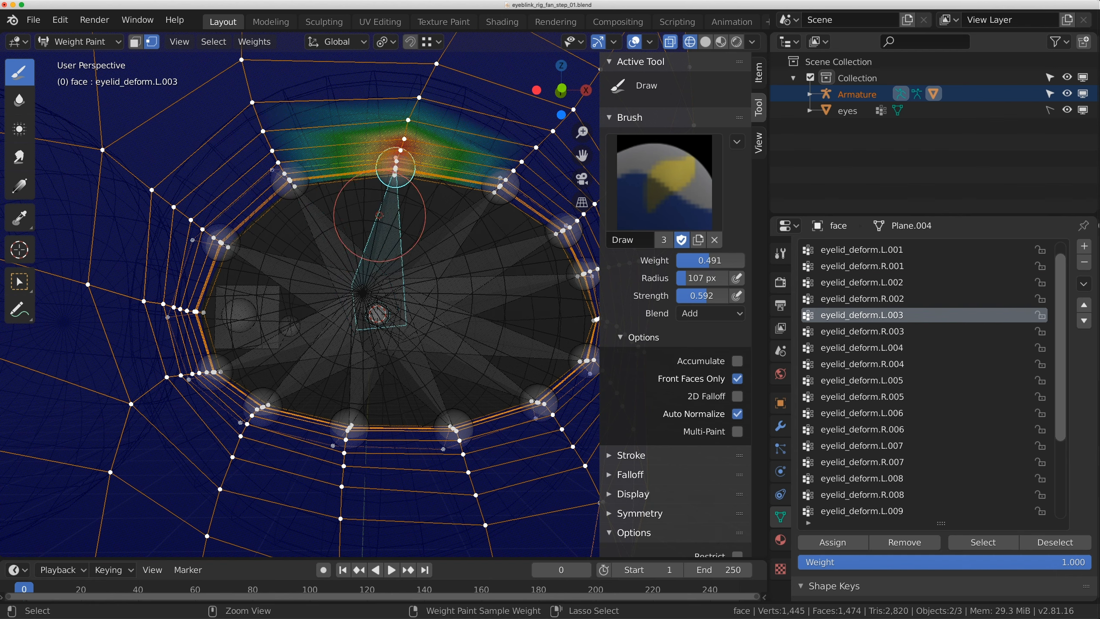
{"action": "left_click", "coordinate": [500, 186], "text": "ctrl"}
{"action": "left_click", "coordinate": [562, 230], "text": "ctrl"}
{"action": "middle_click_drag", "start_coordinate": [548, 286], "coordinate": [475, 278], "text": "shift"}
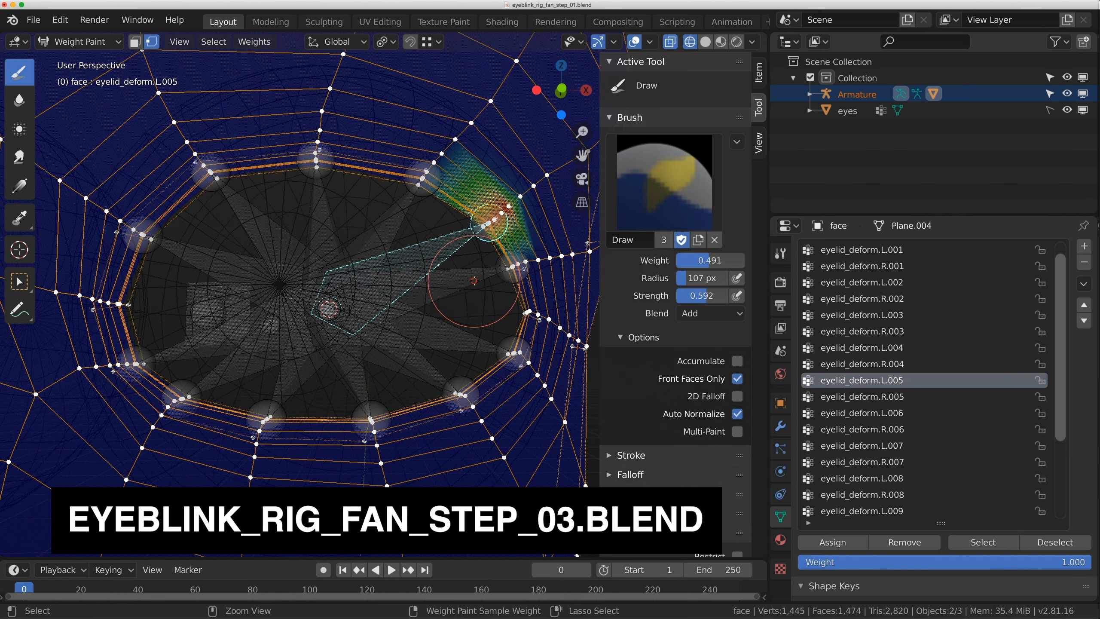
{"action": "left_click", "coordinate": [512, 267], "text": "ctrl"}
{"action": "left_click", "coordinate": [465, 346], "text": "ctrl"}
{"action": "scroll", "coordinate": [459, 343], "scroll_direction": "down", "scroll_amount": 4}
{"action": "middle_click_drag", "start_coordinate": [451, 341], "coordinate": [424, 338]}
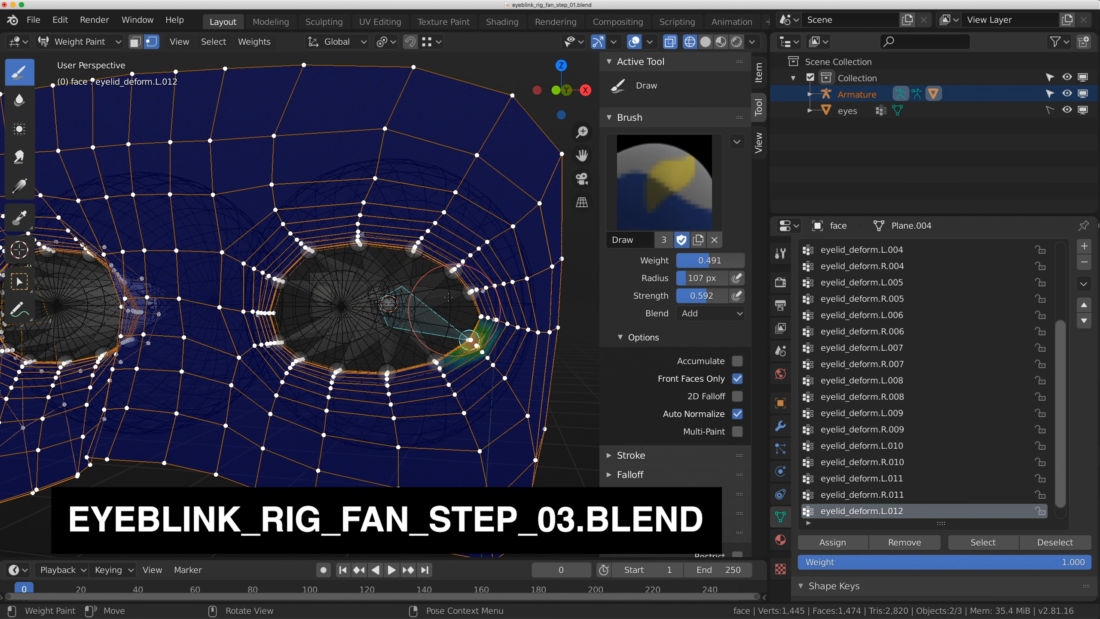
{"action": "scroll", "coordinate": [433, 297], "scroll_direction": "down", "scroll_amount": 2}
{"action": "scroll", "coordinate": [345, 313], "scroll_direction": "up", "scroll_amount": 4}
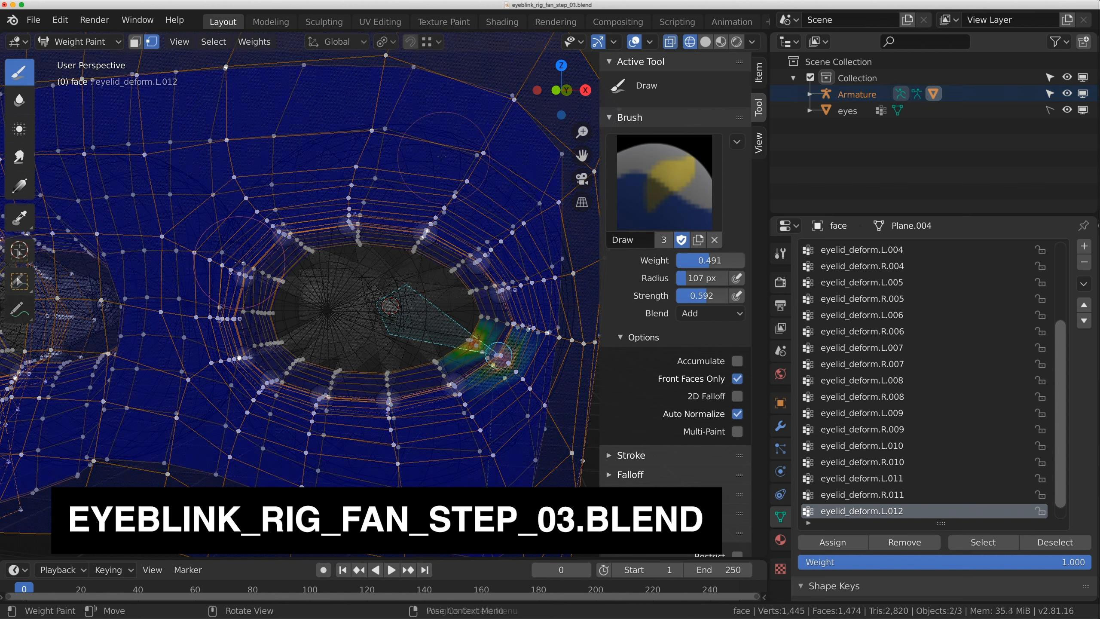
Switch the face mesh to Object Mode and set the viewport shading to Solid.
{"action": "scroll", "coordinate": [85, 54], "scroll_direction": "down", "scroll_amount": 3}
{"action": "left_click", "coordinate": [79, 42]}
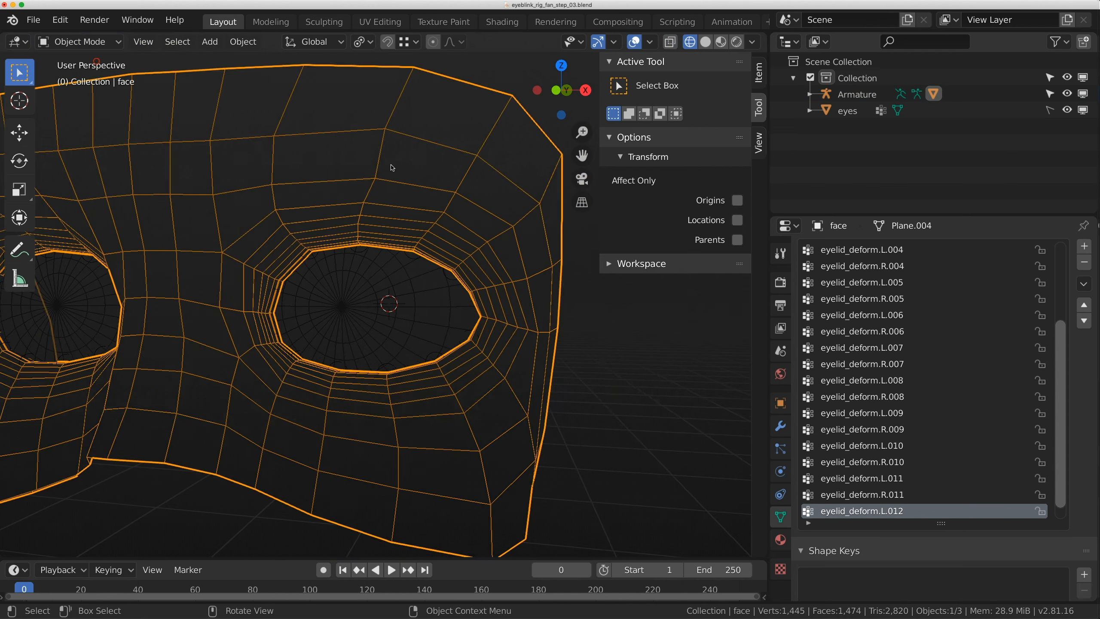
{"action": "scroll", "coordinate": [391, 168], "scroll_direction": "down", "scroll_amount": 4}
{"action": "middle_click_drag", "start_coordinate": [435, 177], "coordinate": [393, 229]}
{"action": "left_click", "coordinate": [705, 42]}
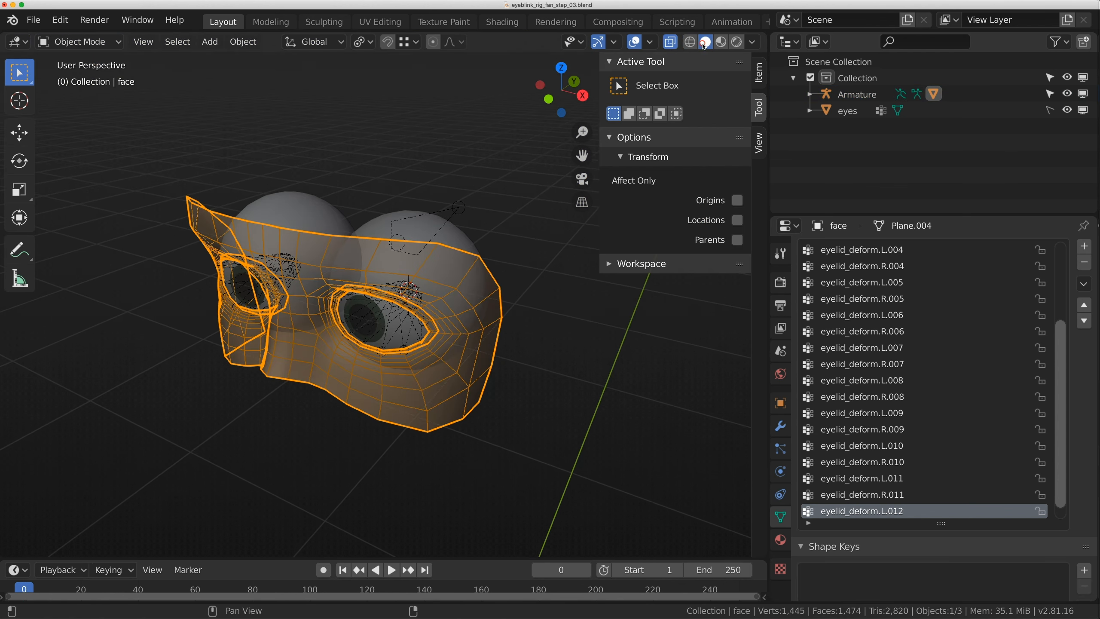
Select the armature, enter Pose Mode and select the upper eyelid bone eyelid_deform.L.002.
{"action": "middle_click_drag", "start_coordinate": [383, 295], "coordinate": [416, 273]}
{"action": "left_click", "coordinate": [398, 309]}
{"action": "key", "text": "ctrl+Tab"}
{"action": "middle_click_drag", "start_coordinate": [379, 229], "coordinate": [392, 242]}
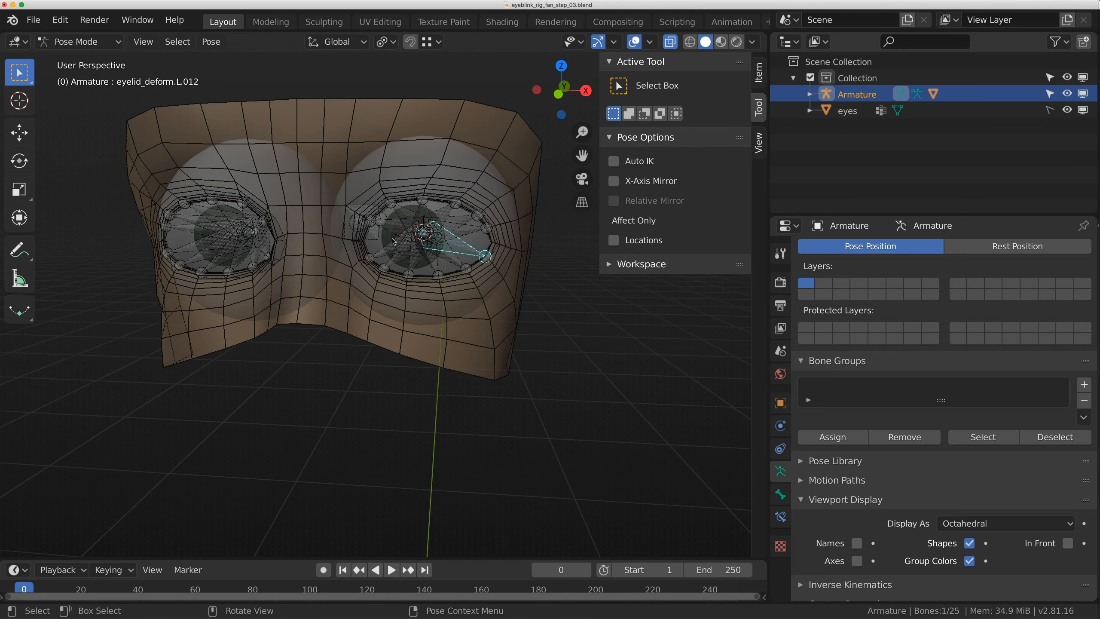
{"action": "left_click", "coordinate": [403, 212]}
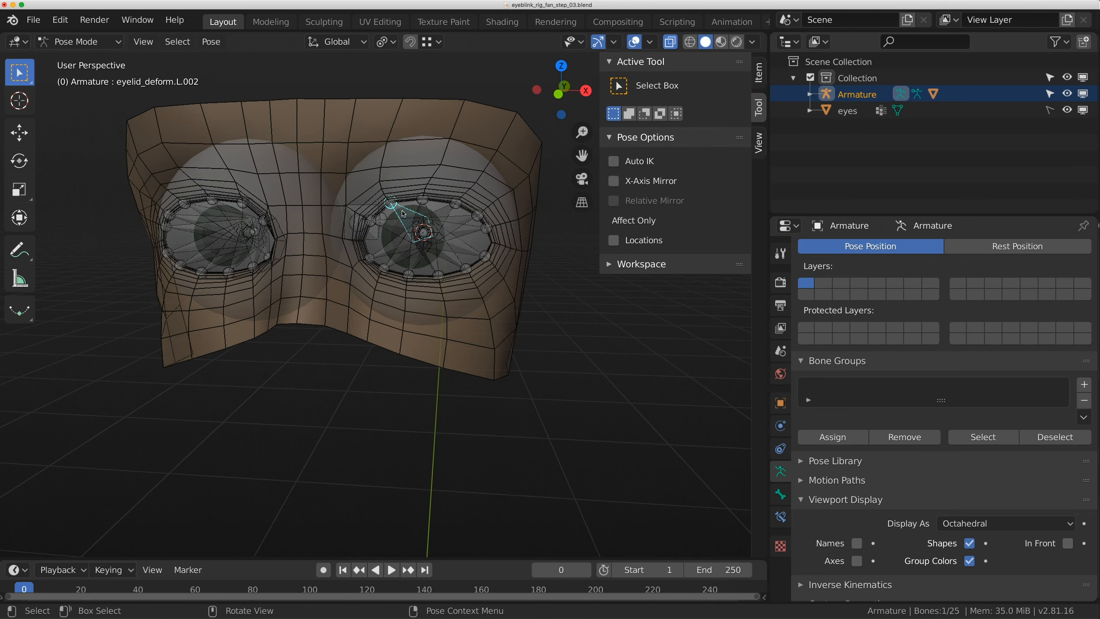
Isolate the armature in Local View.
{"action": "left_click", "coordinate": [157, 45]}
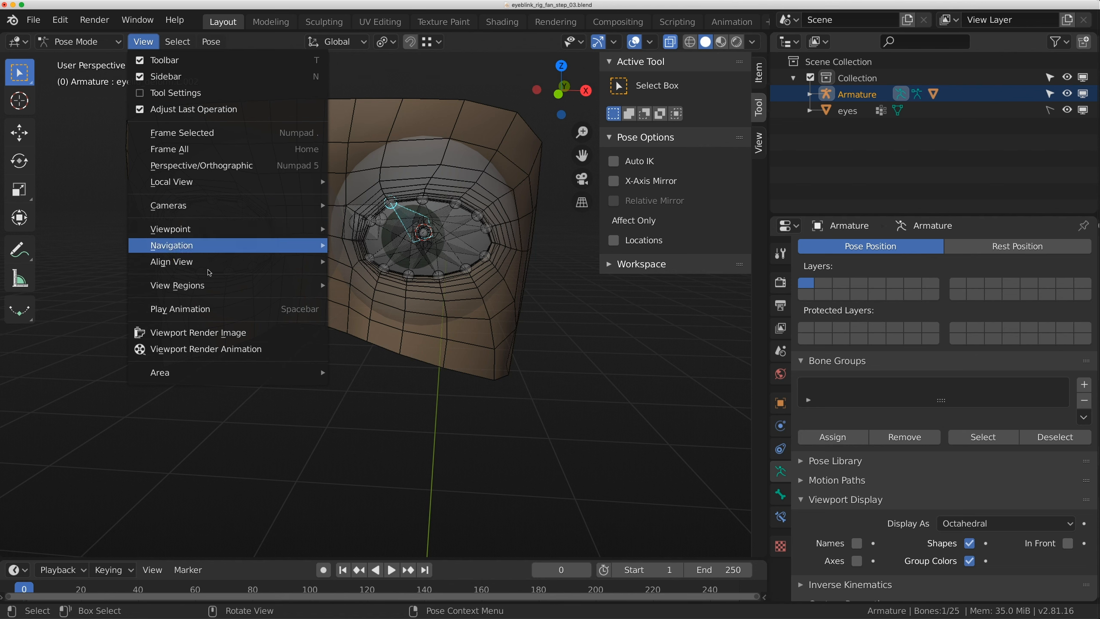
{"action": "mouse_move", "coordinate": [209, 184]}
{"action": "left_click", "coordinate": [396, 182]}
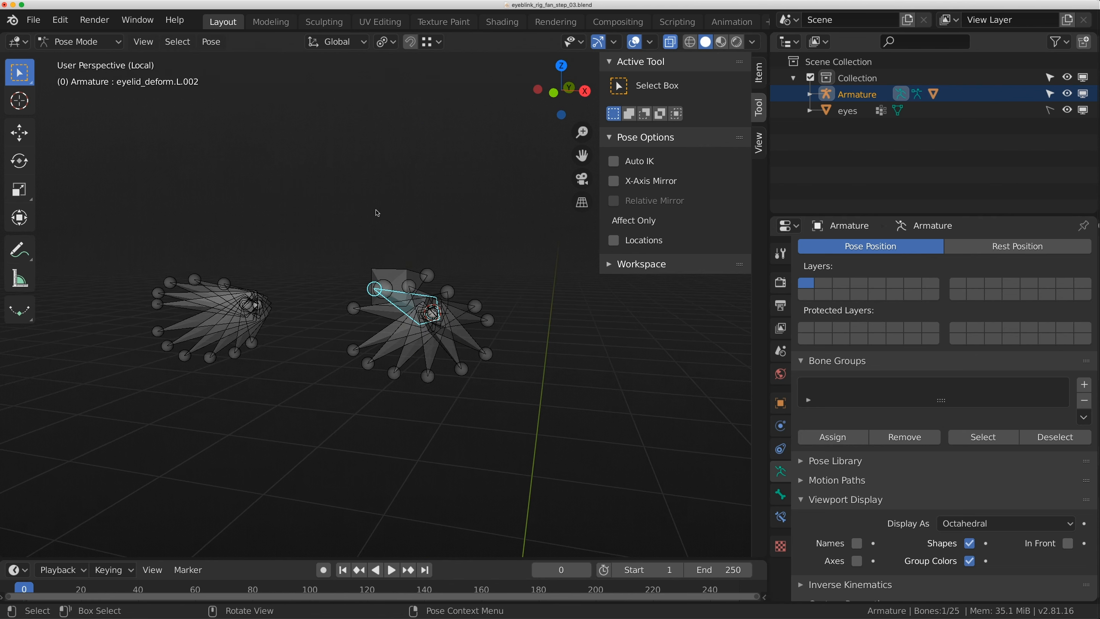
In Edit Mode, duplicate the head bone along Y and move the copy in front of the left eye's bone fan.
{"action": "mouse_move", "coordinate": [402, 275]}
{"action": "middle_mouse_down"}
{"action": "mouse_move", "coordinate": [457, 259]}
{"action": "mouse_move", "coordinate": [433, 290]}
{"action": "mouse_move", "coordinate": [402, 291]}
{"action": "middle_mouse_up"}
{"action": "key", "text": "Tab"}
{"action": "key", "text": "shift+d"}
{"action": "key", "text": "y"}
{"action": "left_click", "coordinate": [274, 411]}
{"action": "middle_click_drag", "start_coordinate": [274, 411], "coordinate": [389, 322]}
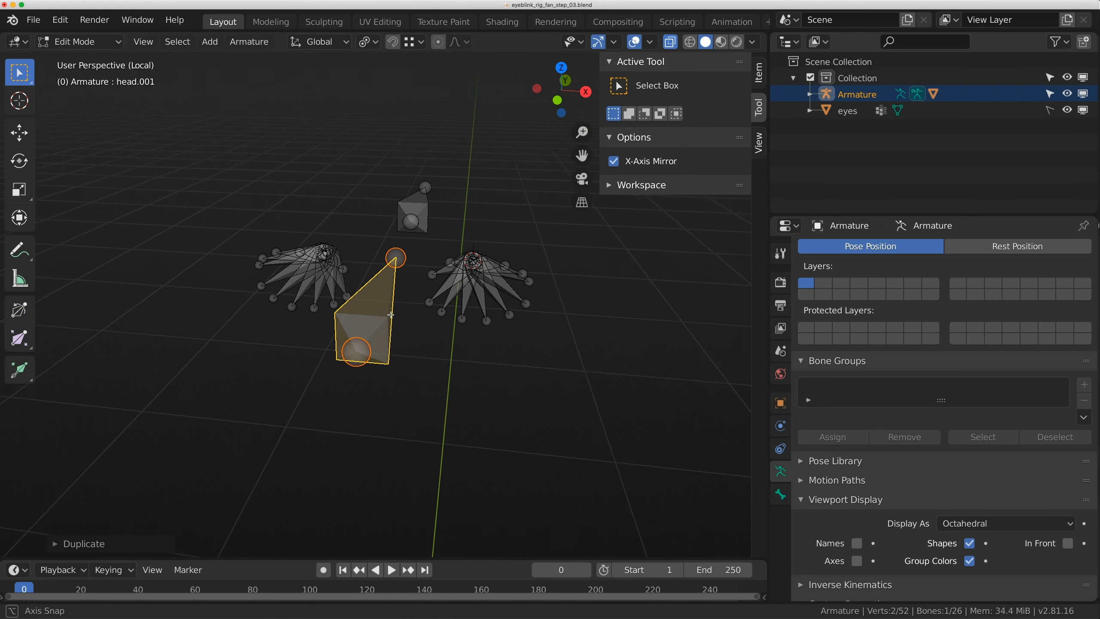
{"action": "key", "text": "g"}
{"action": "left_click", "coordinate": [483, 324]}
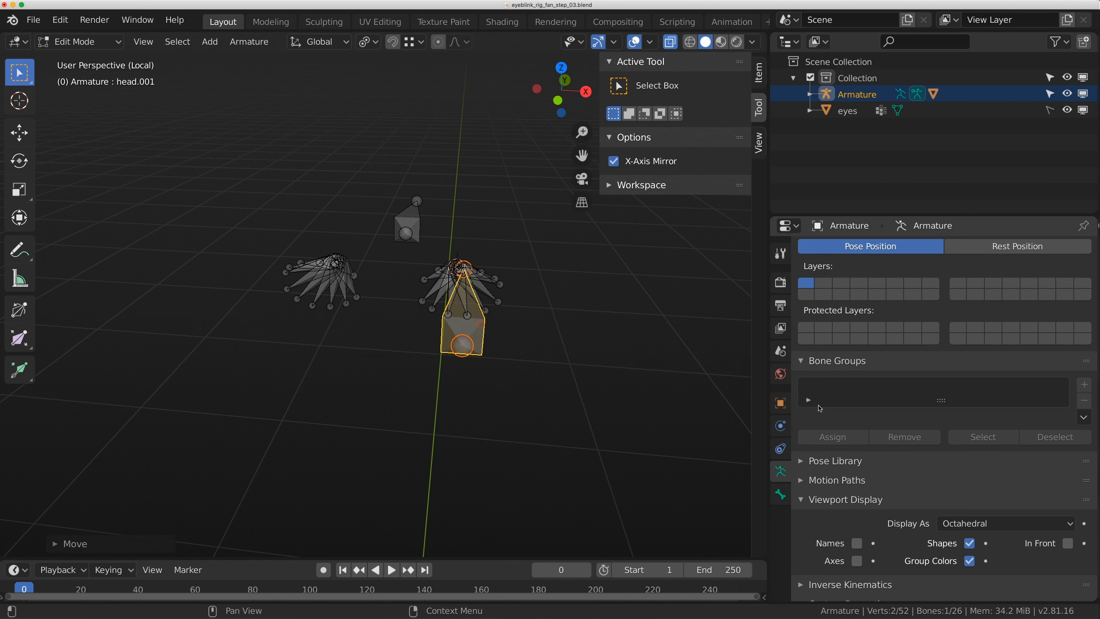
Rename the duplicated bone as eyelid_control.L.001.
{"action": "left_click", "coordinate": [780, 495]}
{"action": "left_click", "coordinate": [874, 251]}
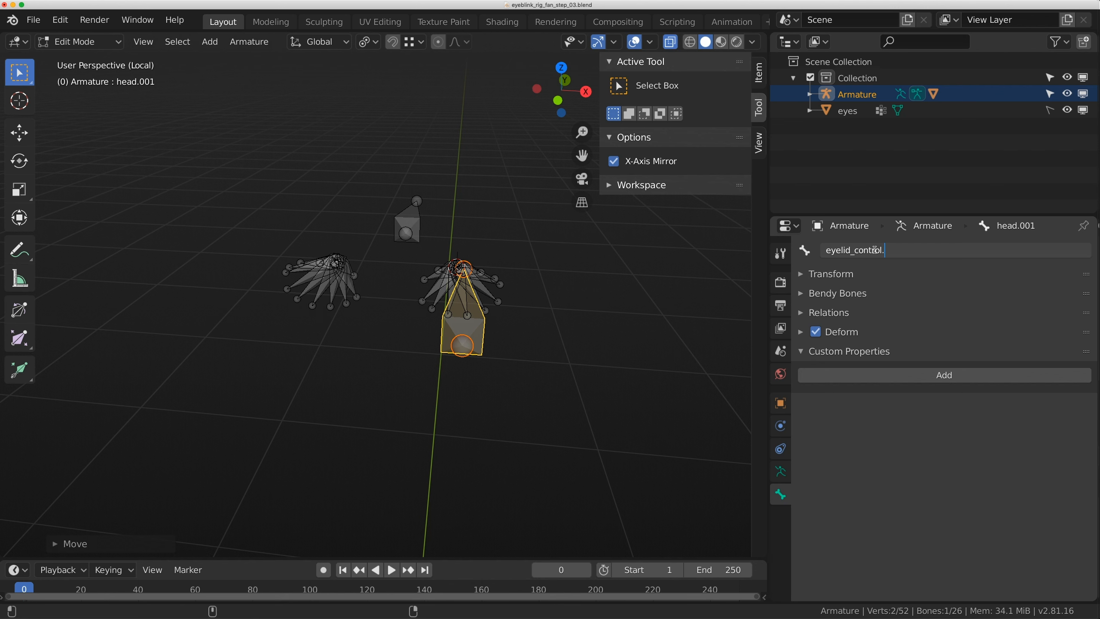
{"action": "type", "text": "eyelid_control.L.001"}
{"action": "key", "text": "Return"}
Duplicate the left eyelid control bone toward the right side and rename the copy as eyelid_control.R.001.
{"action": "key", "text": "shift+d"}
{"action": "left_click", "coordinate": [452, 148]}
{"action": "left_click", "coordinate": [908, 252]}
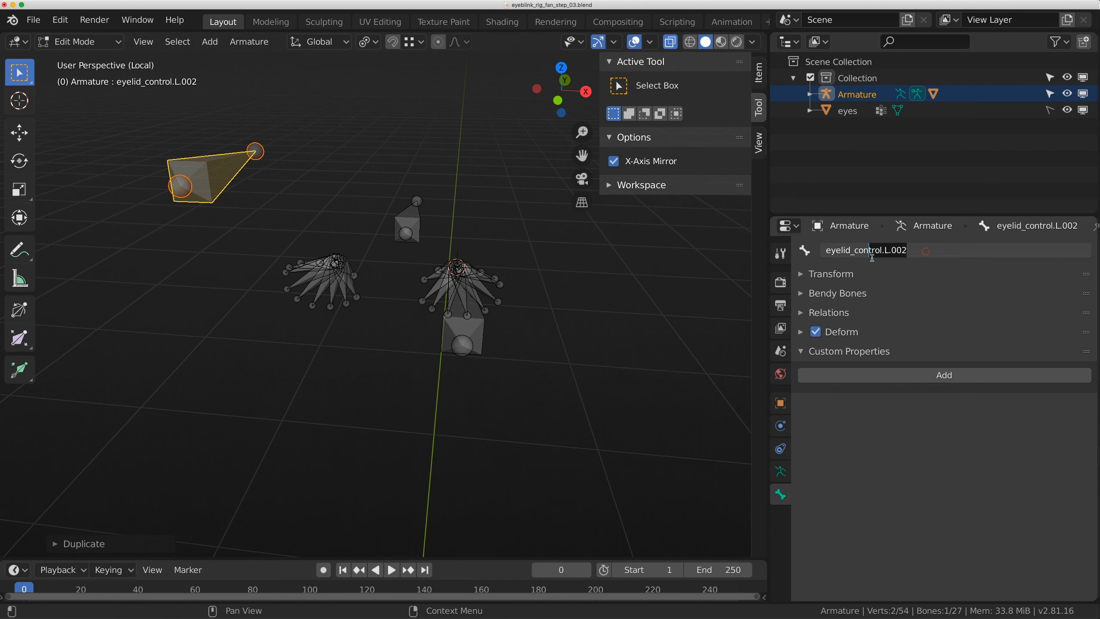
{"action": "type", "text": "R.001"}
{"action": "key", "text": "Return"}
Scale eyelid_control.L.001 down to about 0.55 with X-Axis Mirror on.
{"action": "middle_click_drag", "start_coordinate": [545, 311], "coordinate": [581, 312]}
{"action": "left_click", "coordinate": [569, 309]}
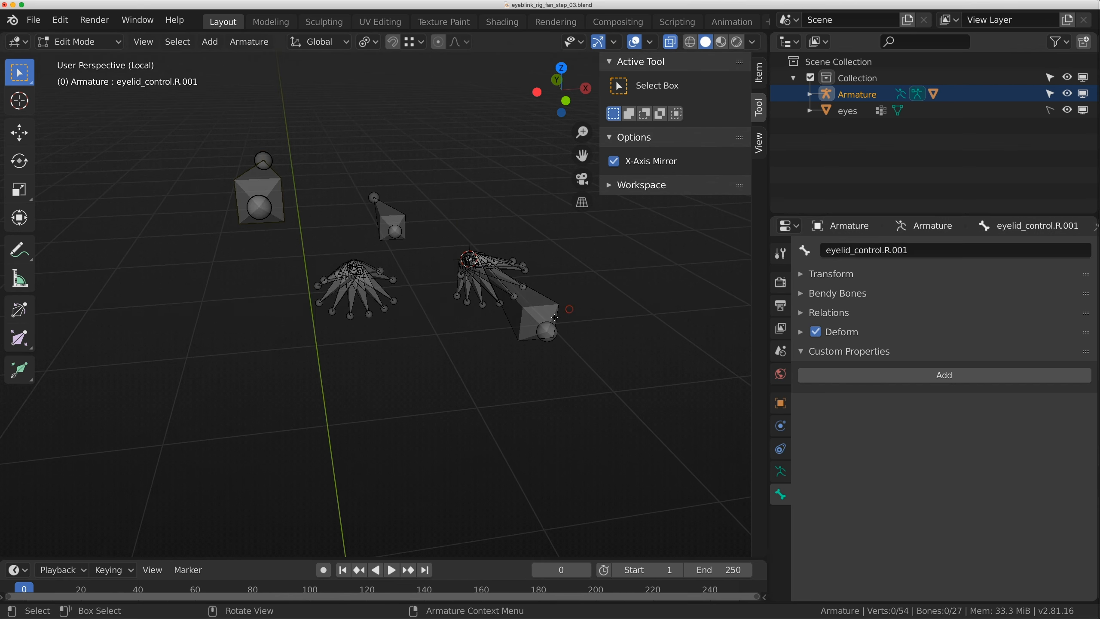
{"action": "left_click", "coordinate": [500, 269]}
{"action": "key", "text": "s"}
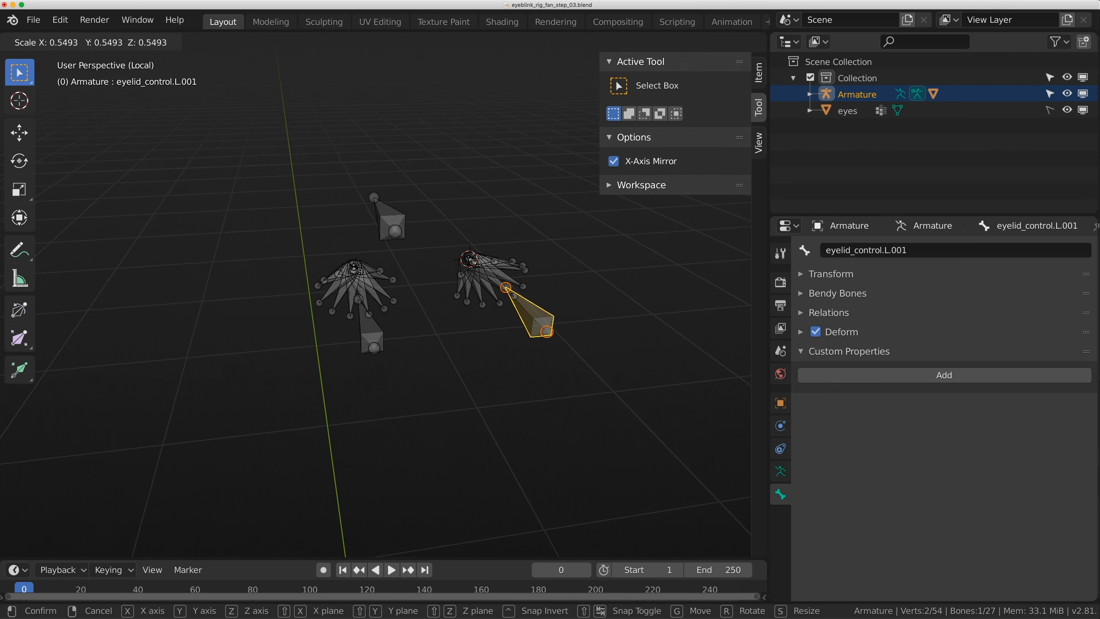
{"action": "left_click", "coordinate": [499, 271]}
In the front view, move eyelid_control.L.001 up to the centre of the left eye's upper eyelid bones.
{"action": "middle_click_drag", "start_coordinate": [499, 271], "coordinate": [486, 246]}
{"action": "key", "text": "KP_1"}
{"action": "scroll", "coordinate": [489, 277], "scroll_direction": "up", "scroll_amount": 5}
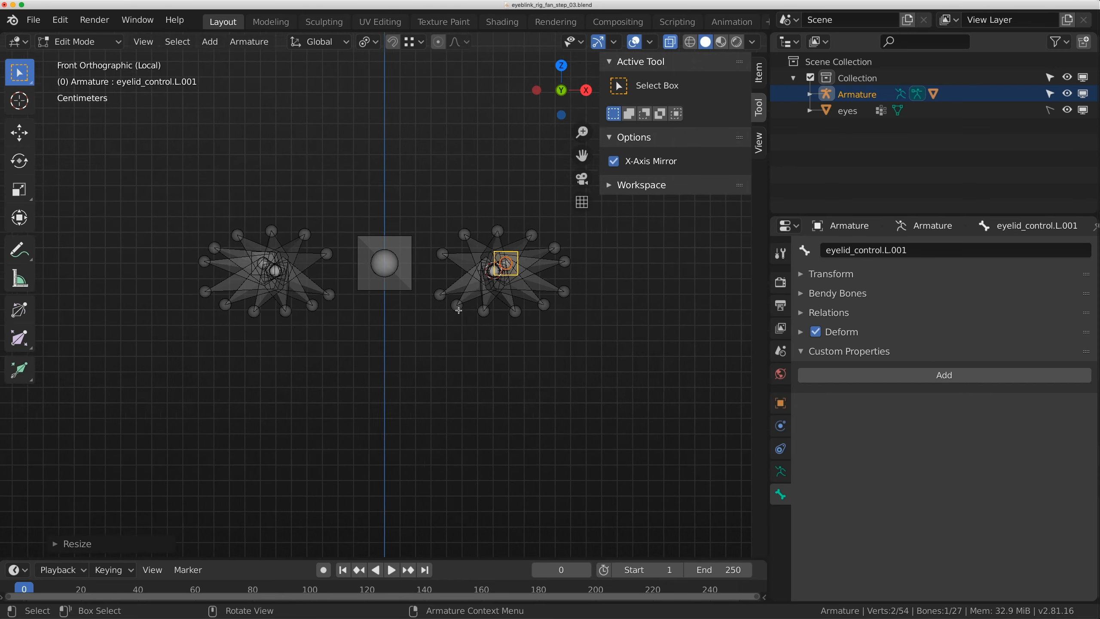
{"action": "key", "text": "g"}
{"action": "left_click", "coordinate": [488, 273]}
Duplicate the upper eyelid control bone and place the copy below the left eye's bone fan.
{"action": "key", "text": "shift+d"}
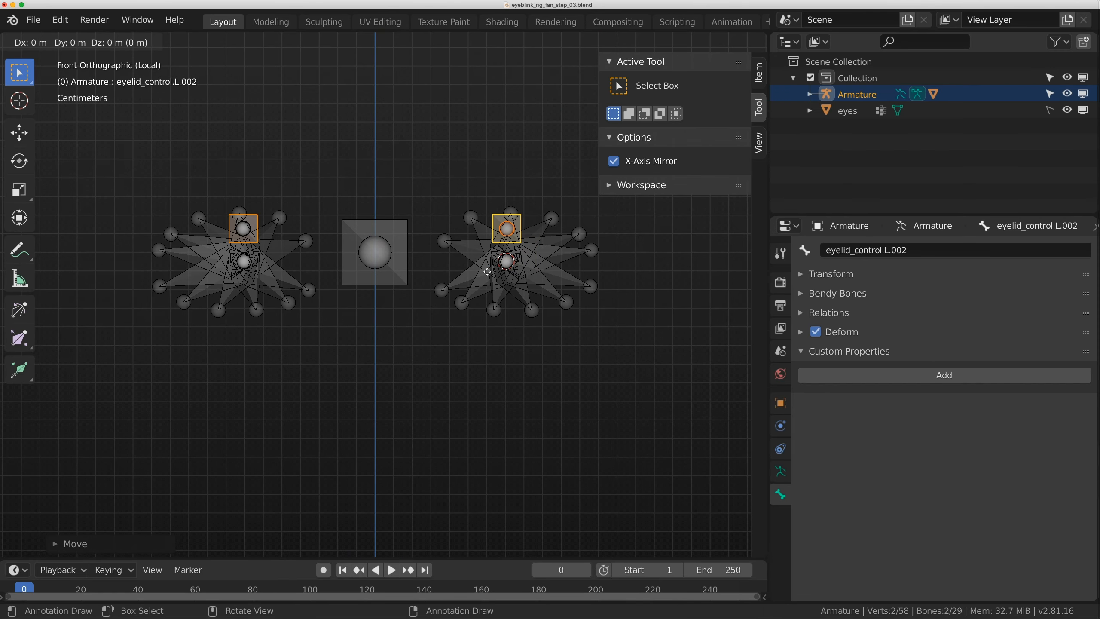
{"action": "left_click", "coordinate": [486, 326]}
{"action": "middle_click_drag", "start_coordinate": [486, 326], "coordinate": [382, 335]}
Select the left eye's upper eyelid deform bones in turn to examine them against the new control bones.
{"action": "scroll", "coordinate": [416, 313], "scroll_direction": "up", "scroll_amount": 3}
{"action": "left_click", "coordinate": [324, 215]}
{"action": "middle_click_drag", "start_coordinate": [524, 219], "coordinate": [488, 230]}
{"action": "left_click", "coordinate": [512, 237]}
{"action": "left_click", "coordinate": [512, 242]}
{"action": "left_click", "coordinate": [482, 218]}
{"action": "left_click", "coordinate": [469, 207]}
{"action": "middle_click_drag", "start_coordinate": [411, 214], "coordinate": [436, 208]}
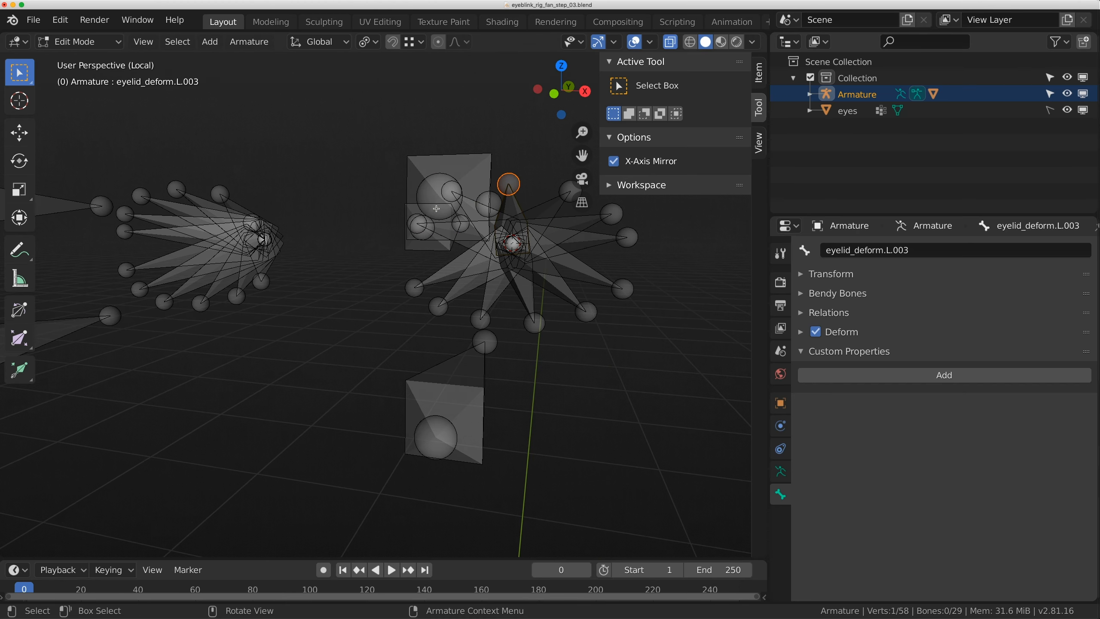
{"action": "left_click", "coordinate": [454, 164]}
{"action": "key", "text": "g"}
{"action": "key", "text": "z"}
{"action": "right_click", "coordinate": [455, 149]}
Switch the armature to Pose Mode, select eyelid_deform.L.001 and display its transform properties.
{"action": "left_click", "coordinate": [76, 41]}
{"action": "left_click", "coordinate": [82, 93]}
{"action": "middle_click_drag", "start_coordinate": [329, 208], "coordinate": [410, 220]}
{"action": "left_click", "coordinate": [395, 213]}
{"action": "left_click", "coordinate": [763, 70]}
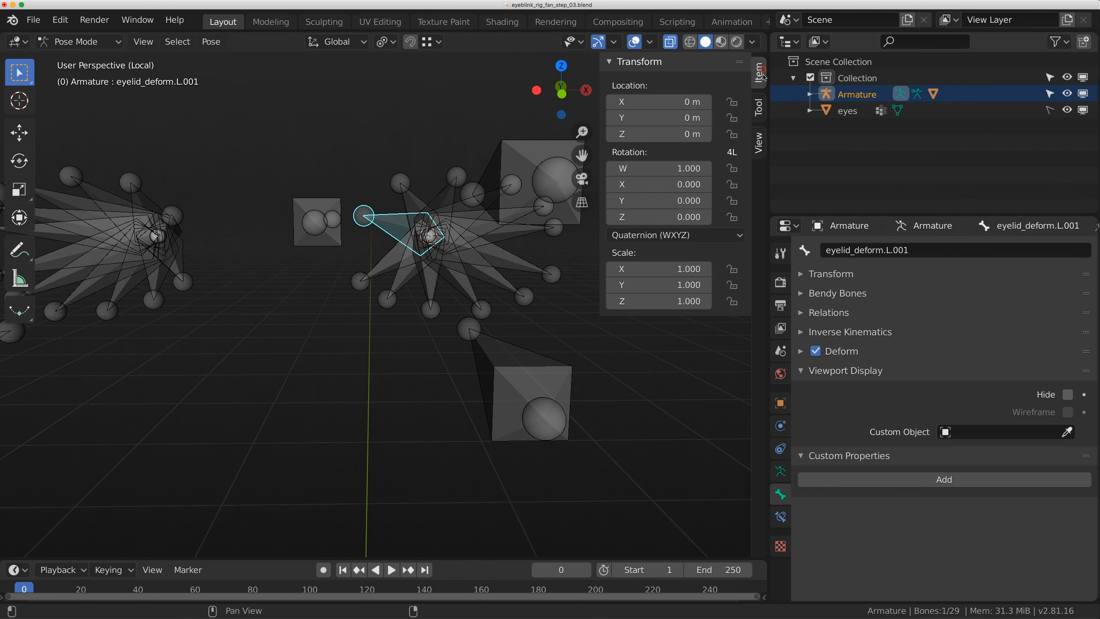
{"action": "scroll", "coordinate": [567, 221], "scroll_direction": "down", "scroll_amount": 6}
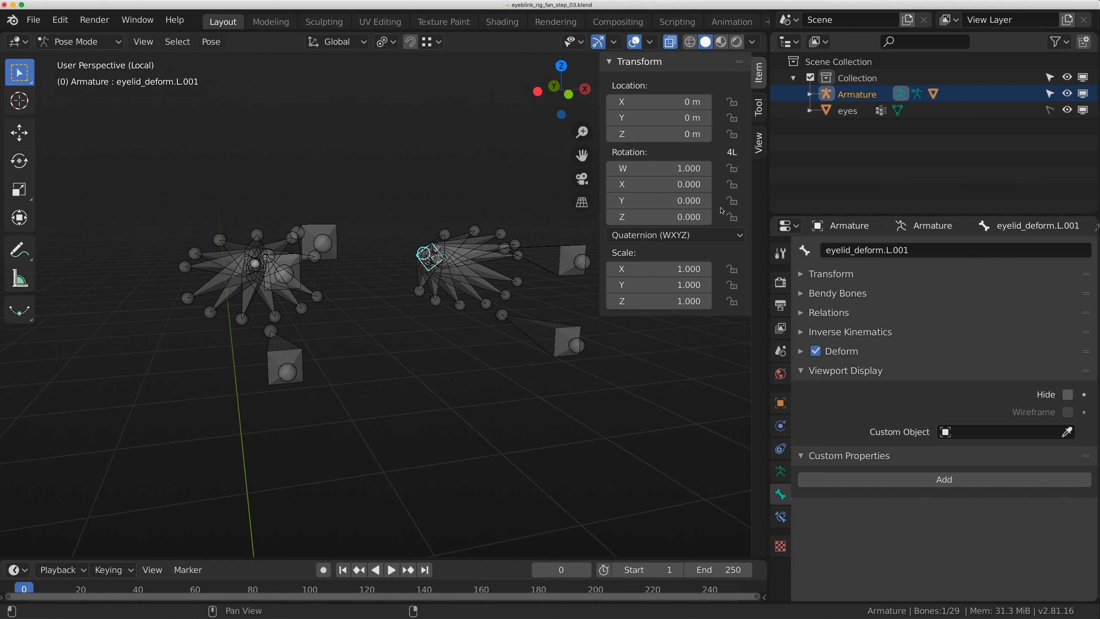
Set the rotation mode of all pose bones to XYZ Euler.
{"action": "key", "text": "a"}
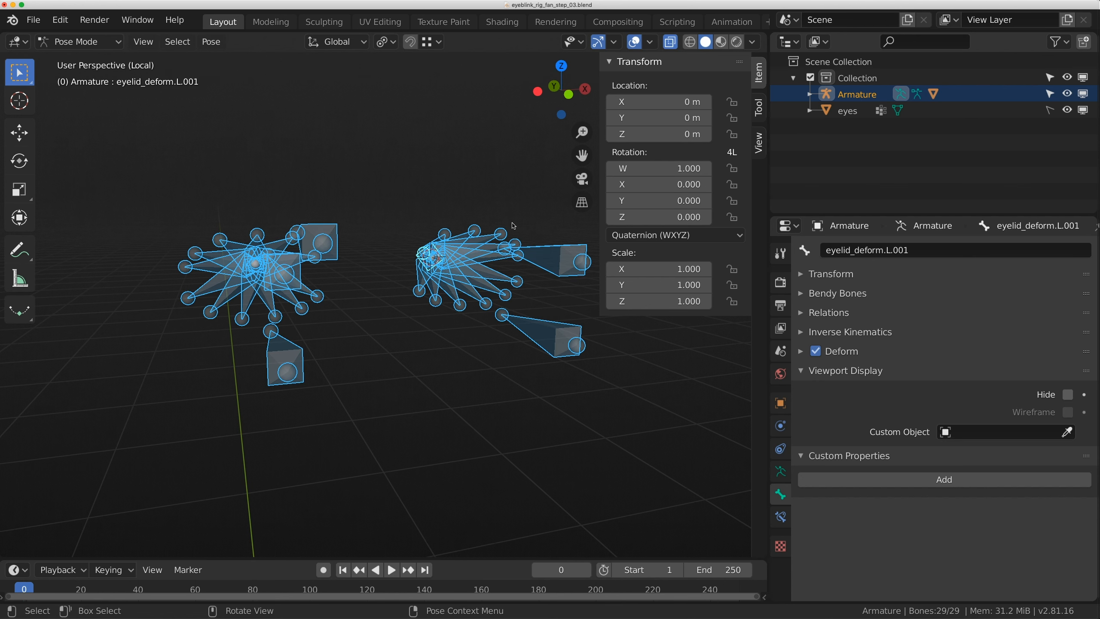
{"action": "key", "text": "super+r"}
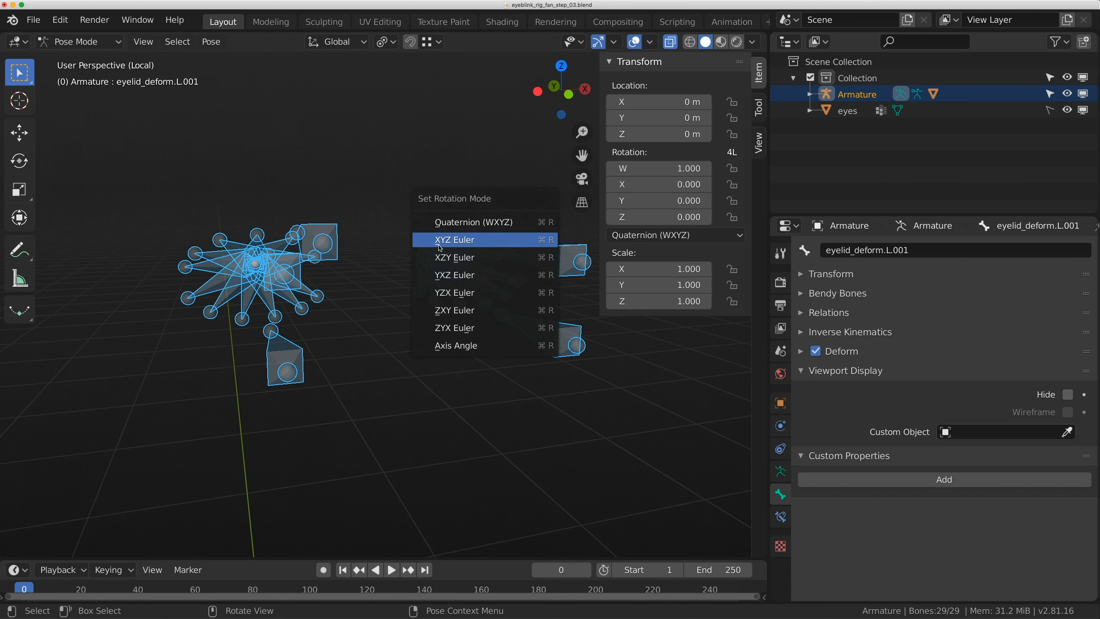
{"action": "left_click", "coordinate": [472, 240]}
{"action": "scroll", "coordinate": [433, 260], "scroll_direction": "up", "scroll_amount": 3}
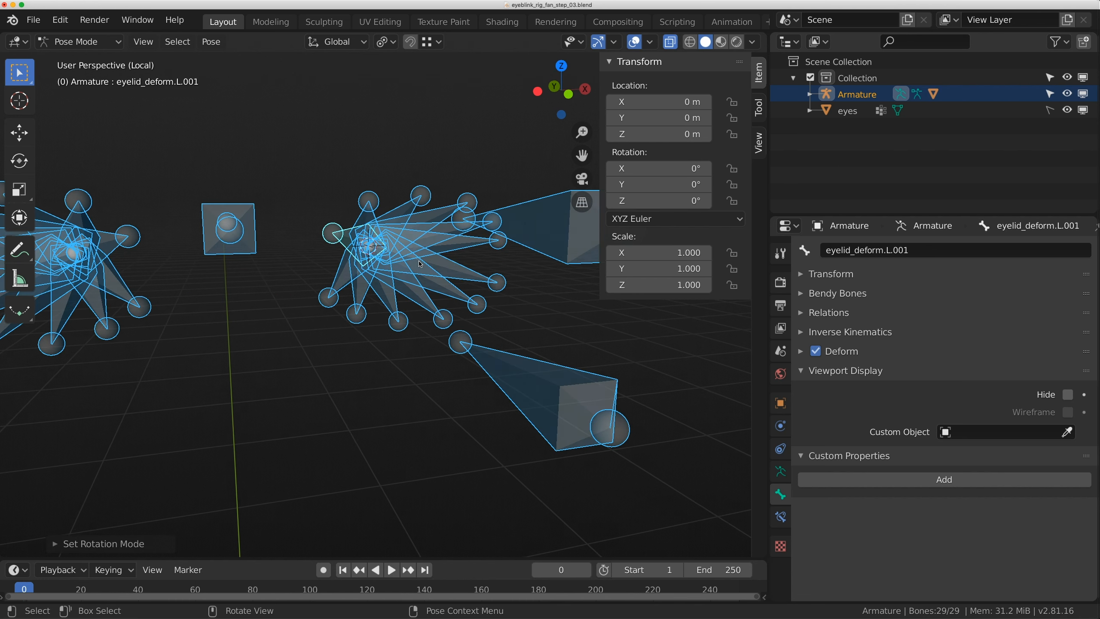
Try adjusting the Z rotation of eyelid_deform.L.001 and reset it to 0°.
{"action": "left_click", "coordinate": [364, 244]}
{"action": "mouse_move", "coordinate": [644, 200]}
{"action": "left_mouse_down"}
{"action": "mouse_move", "coordinate": [653, 200]}
{"action": "mouse_move", "coordinate": [623, 200]}
{"action": "mouse_move", "coordinate": [641, 200]}
{"action": "left_mouse_up"}
{"action": "left_click", "coordinate": [644, 200]}
{"action": "type", "text": "0"}
{"action": "key", "text": "Return"}
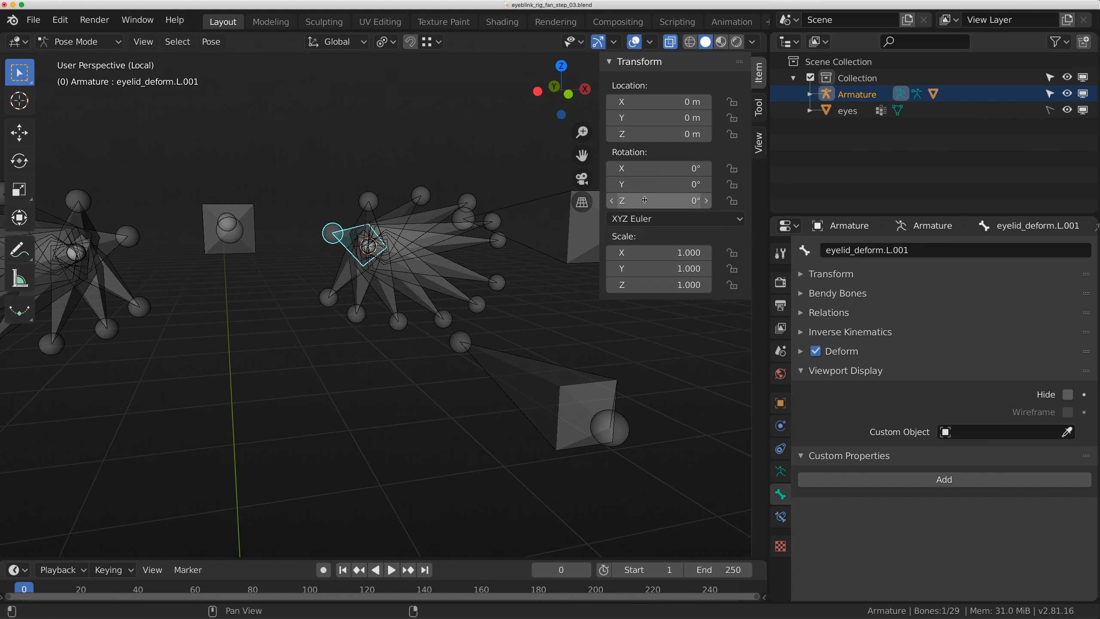
Copy the data path of the Z location of eyelid_control.L.001.
{"action": "left_click", "coordinate": [553, 205]}
{"action": "middle_click_drag", "start_coordinate": [552, 204], "coordinate": [532, 205]}
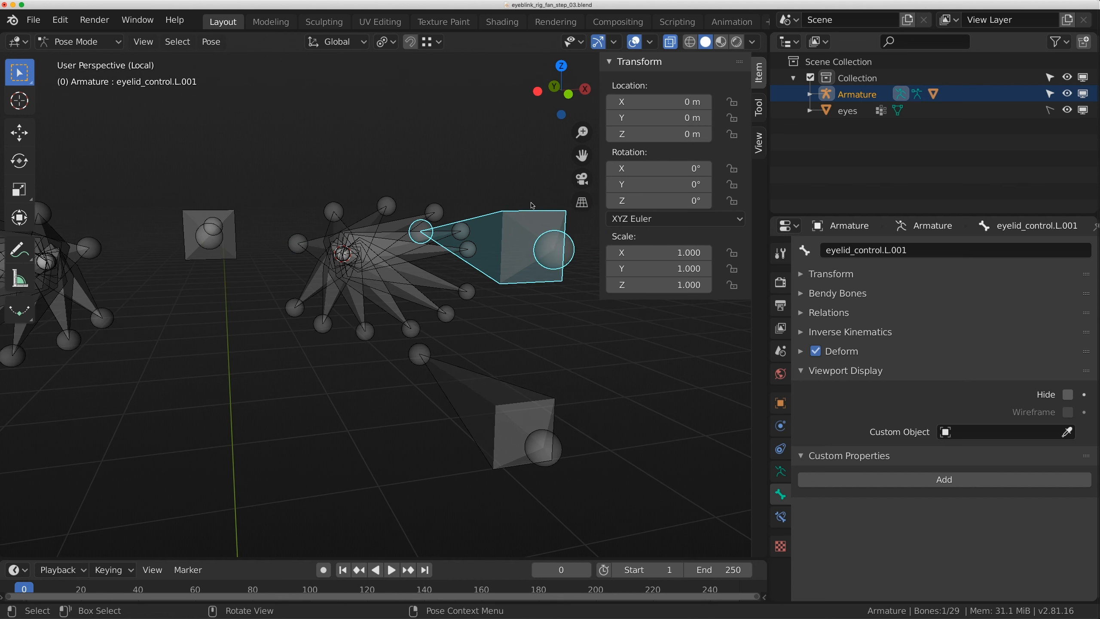
{"action": "right_click", "coordinate": [649, 133]}
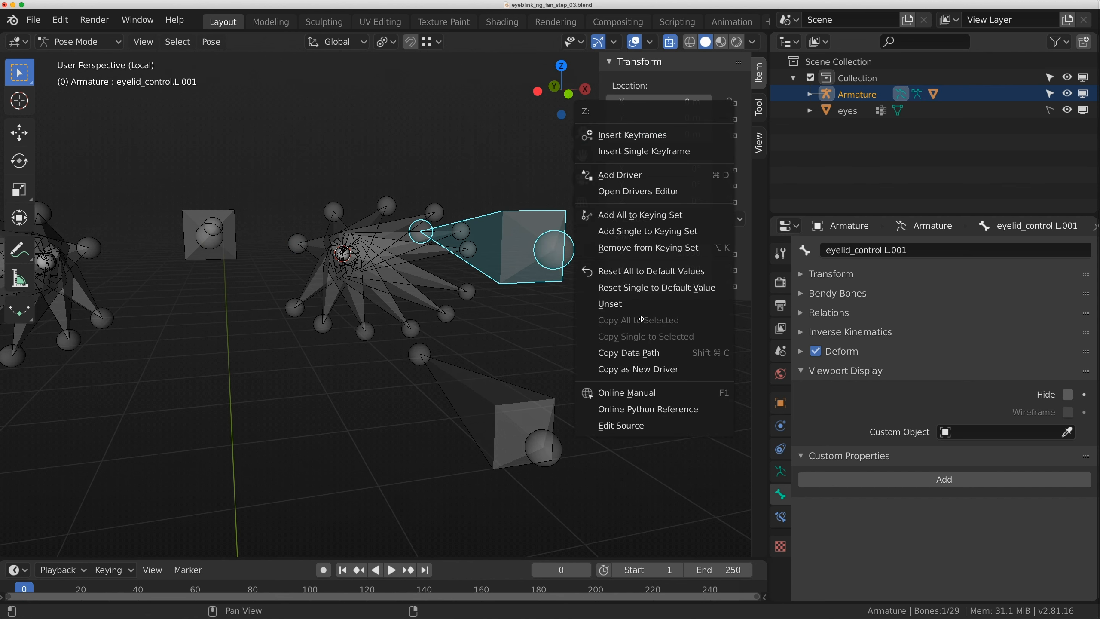
{"action": "left_click", "coordinate": [638, 353]}
Add a driver to the Z rotation of eyelid_deform.L.001 with the scripted expression var.
{"action": "left_click", "coordinate": [312, 238]}
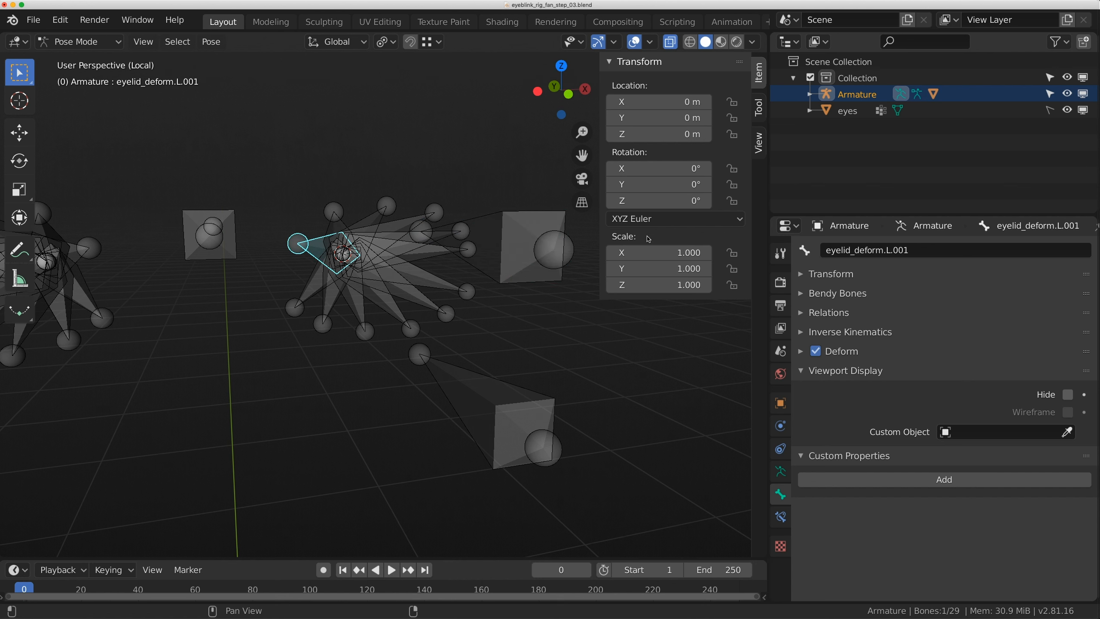
{"action": "right_click", "coordinate": [654, 202]}
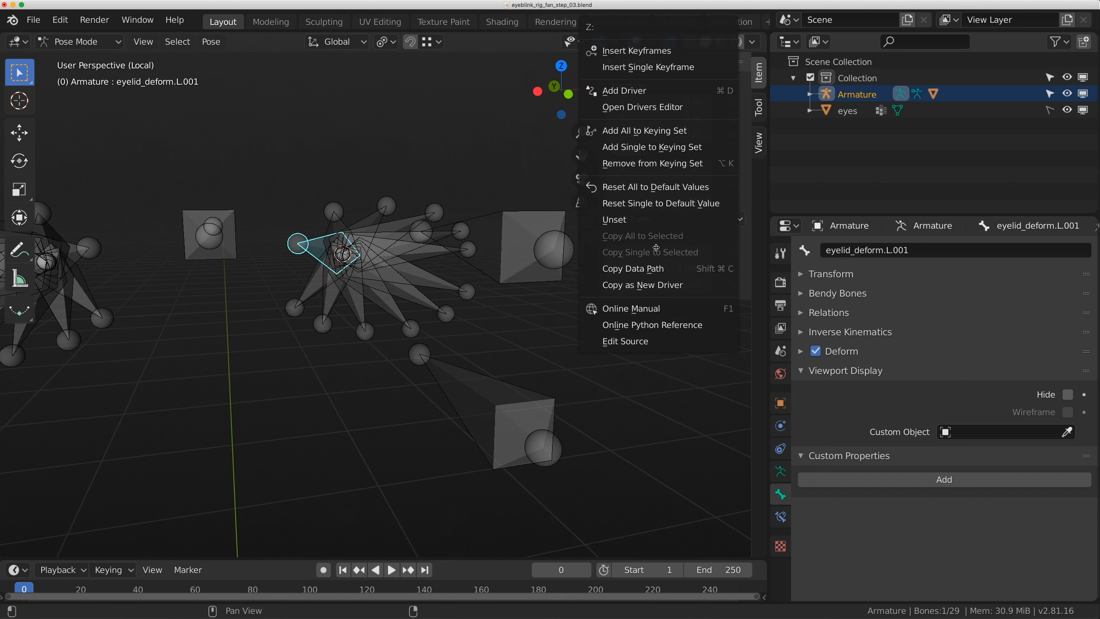
{"action": "left_click", "coordinate": [636, 91]}
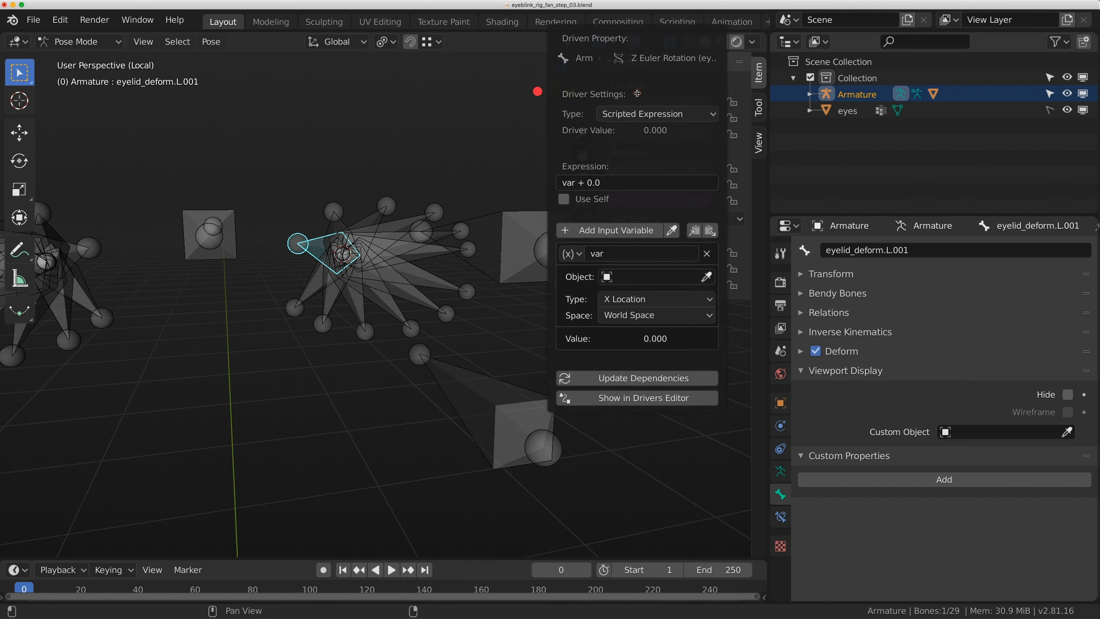
{"action": "left_click", "coordinate": [617, 182]}
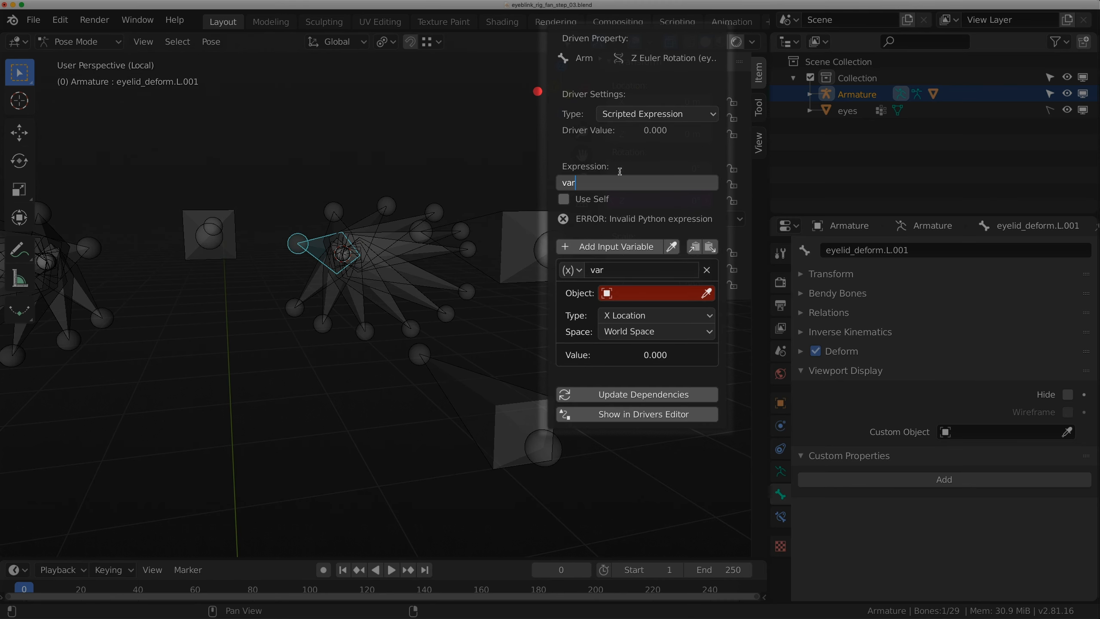
{"action": "key", "text": "Return"}
Make the driver variable a Single Property reading the Armature object, using the copied location path of eyelid_control.L.001.
{"action": "left_click", "coordinate": [580, 270]}
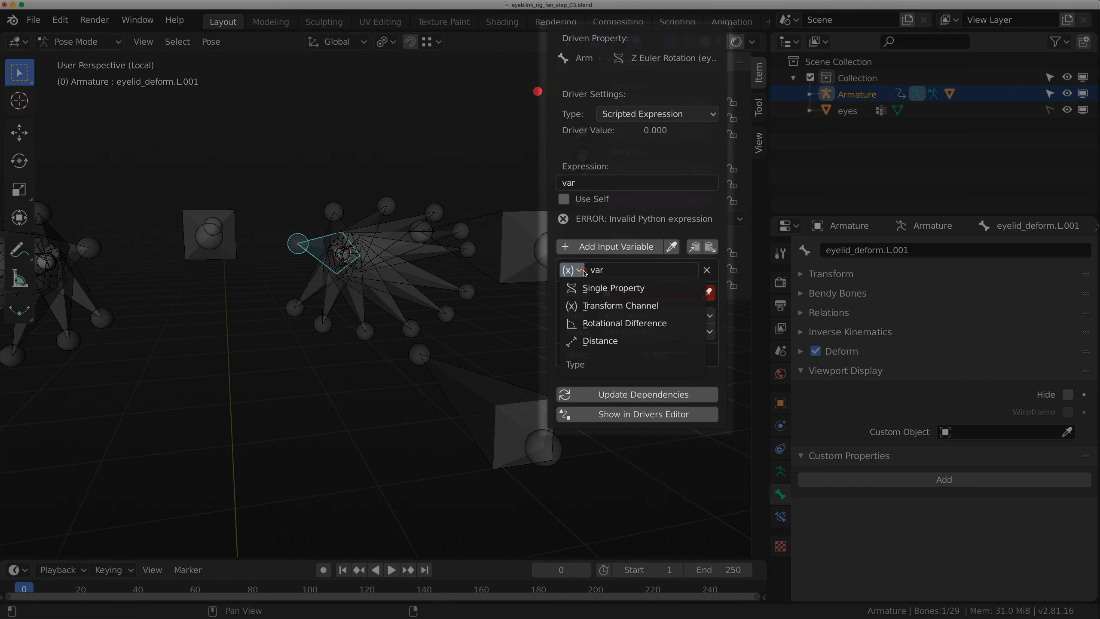
{"action": "left_click", "coordinate": [605, 289]}
{"action": "left_click", "coordinate": [660, 293]}
{"action": "left_click", "coordinate": [681, 315]}
{"action": "left_click", "coordinate": [643, 315]}
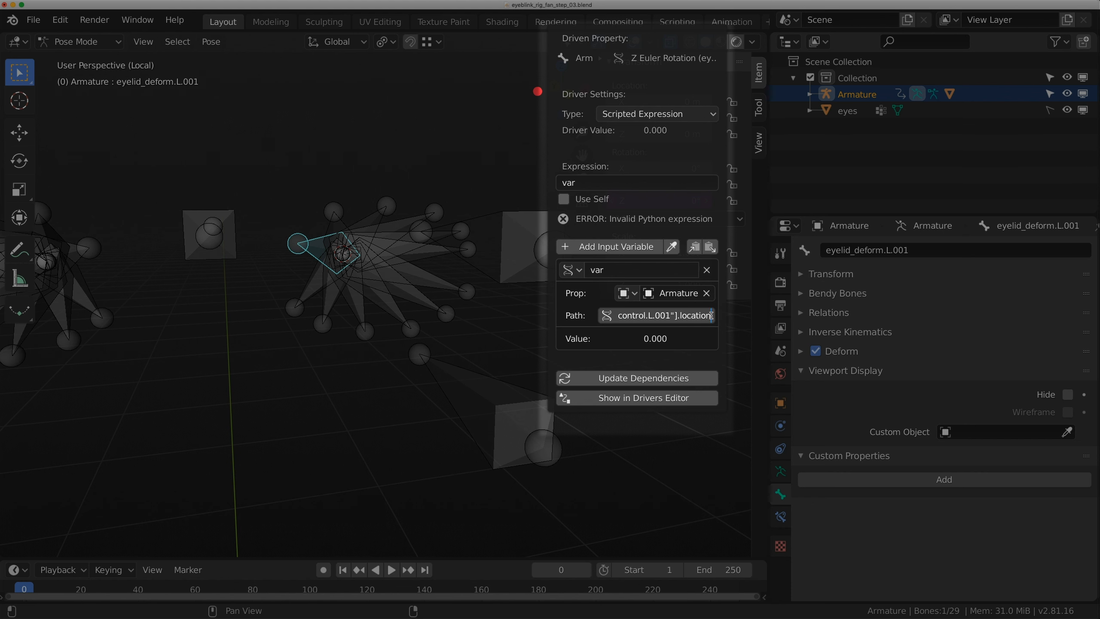
{"action": "key", "text": "Return"}
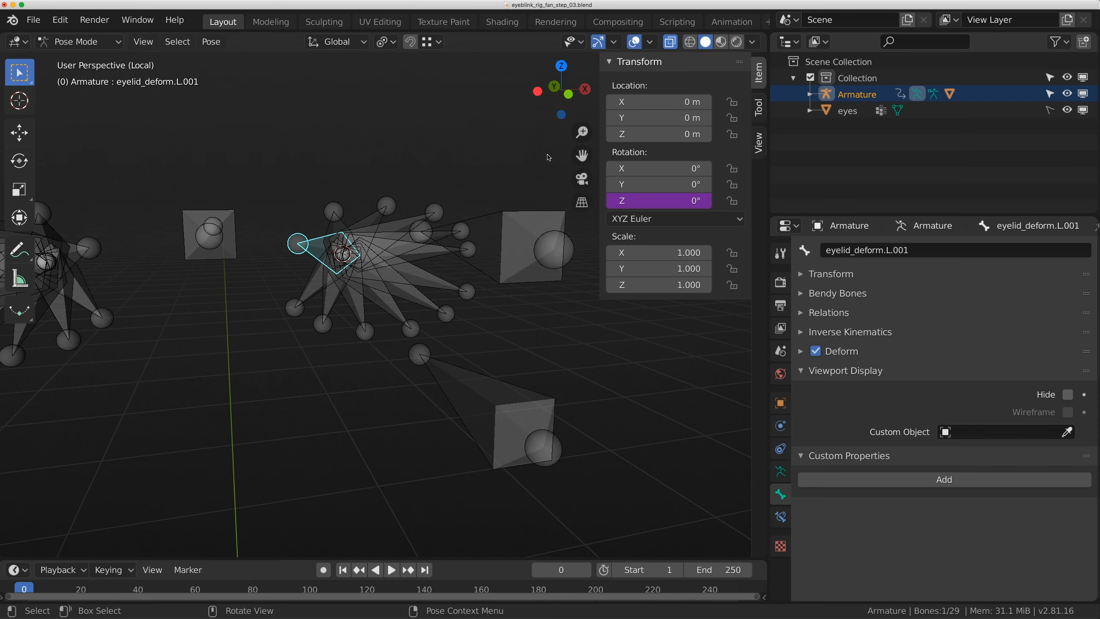
Test the new driver by temporarily moving eyelid_control.L.001 along Z, cancelling each move.
{"action": "left_click", "coordinate": [512, 207]}
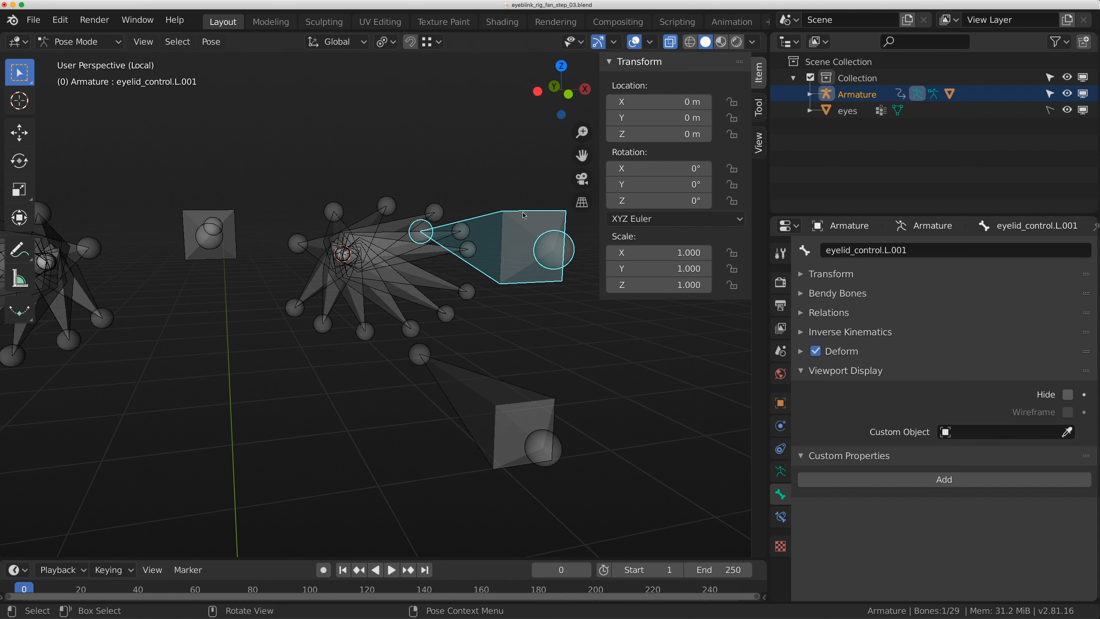
{"action": "key", "text": "g"}
{"action": "key", "text": "z"}
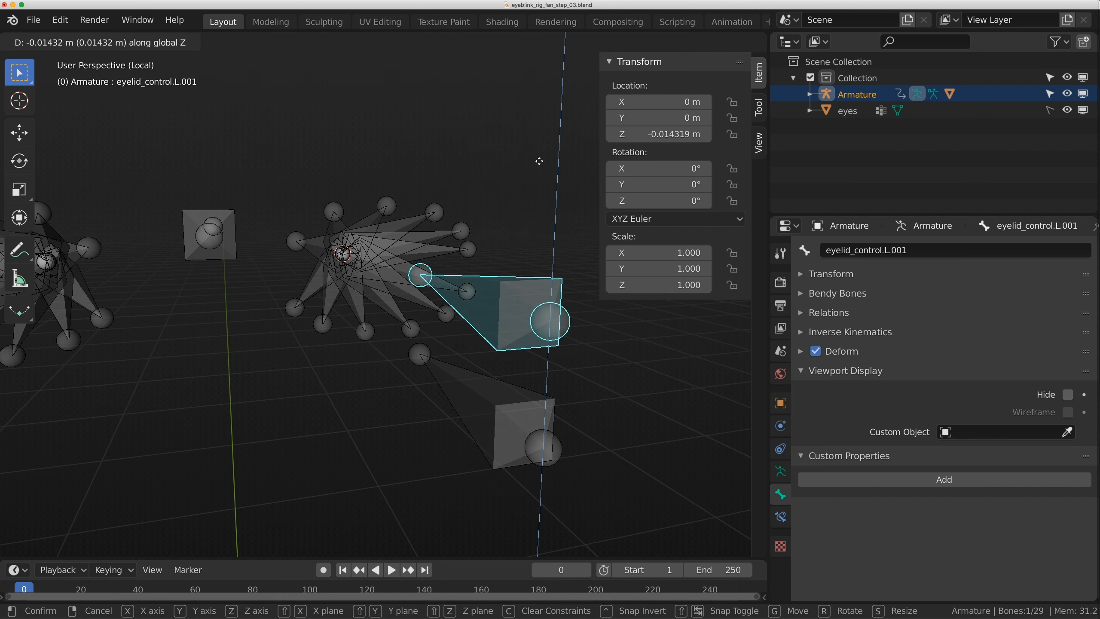
{"action": "key", "text": "Escape"}
{"action": "key", "text": "g"}
{"action": "key", "text": "z"}
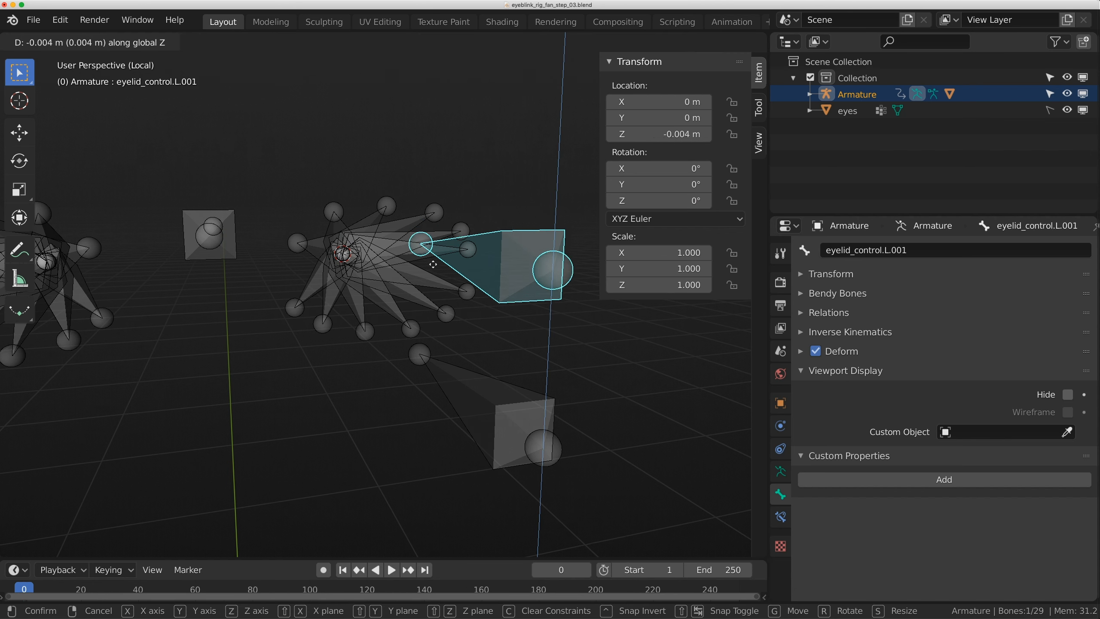
{"action": "key", "text": "Escape"}
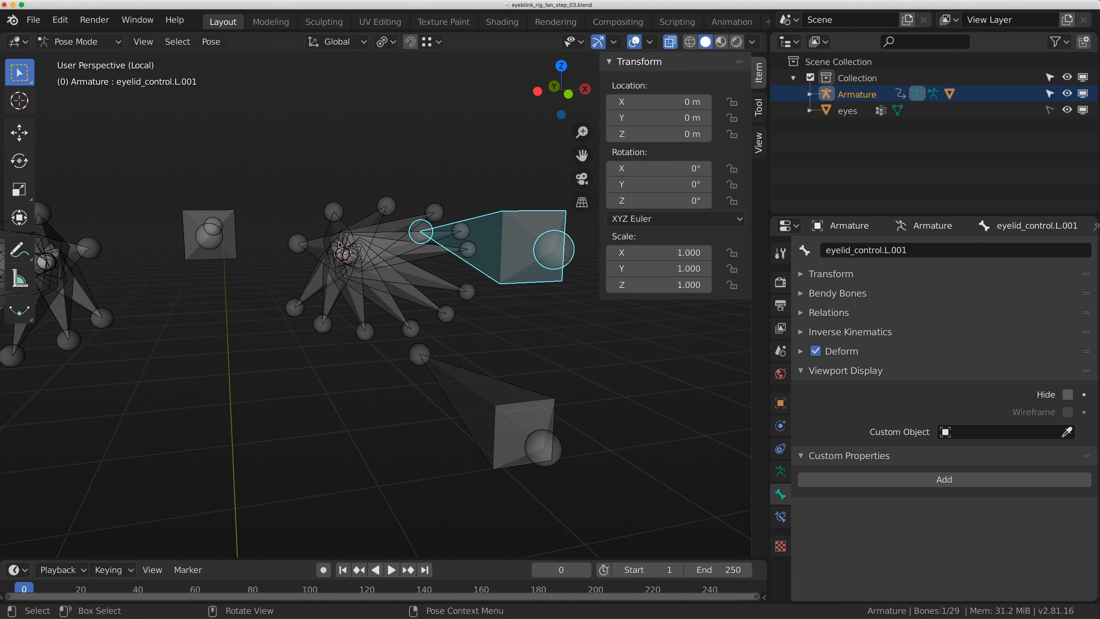
Change the driver expression on the Z rotation of eyelid_deform.L.001 to -var*10.
{"action": "left_click", "coordinate": [311, 248]}
{"action": "right_click", "coordinate": [649, 200]}
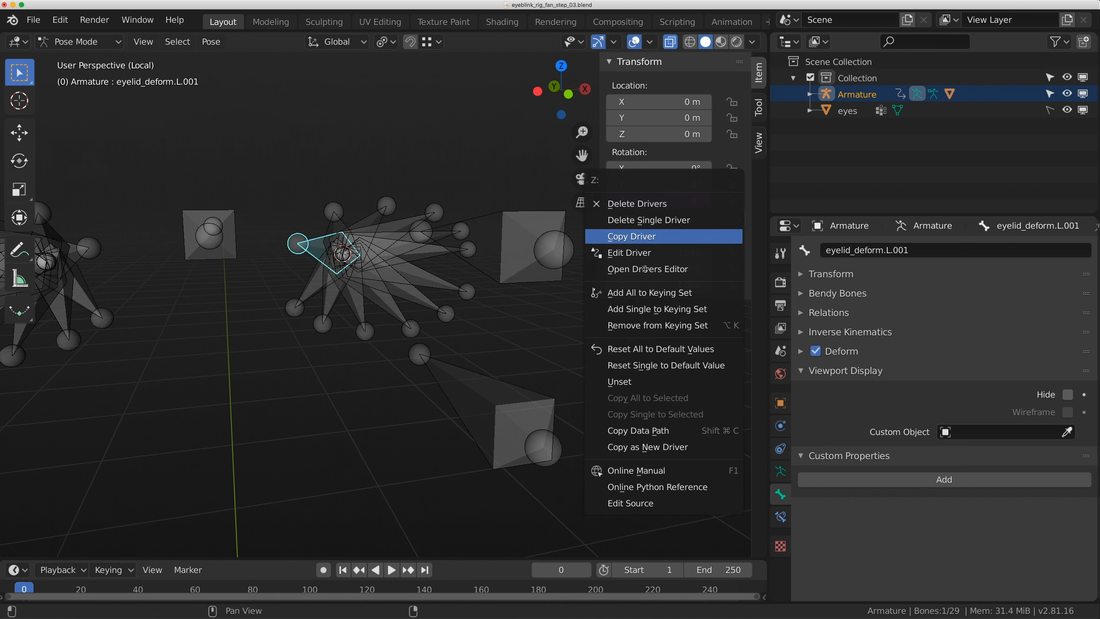
{"action": "left_click", "coordinate": [645, 255]}
{"action": "left_click", "coordinate": [574, 321]}
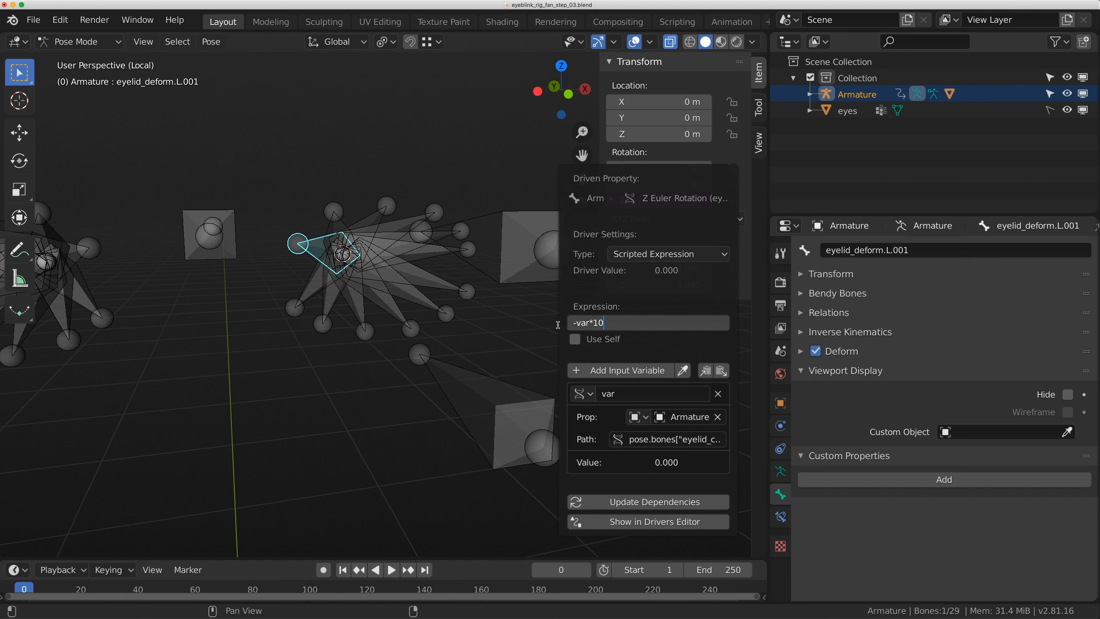
{"action": "key", "text": "Return"}
Check the scaled driver by temporarily moving eyelid_control.L.001 along Z and cancelling the move.
{"action": "left_click", "coordinate": [527, 214]}
{"action": "key", "text": "g"}
{"action": "key", "text": "z"}
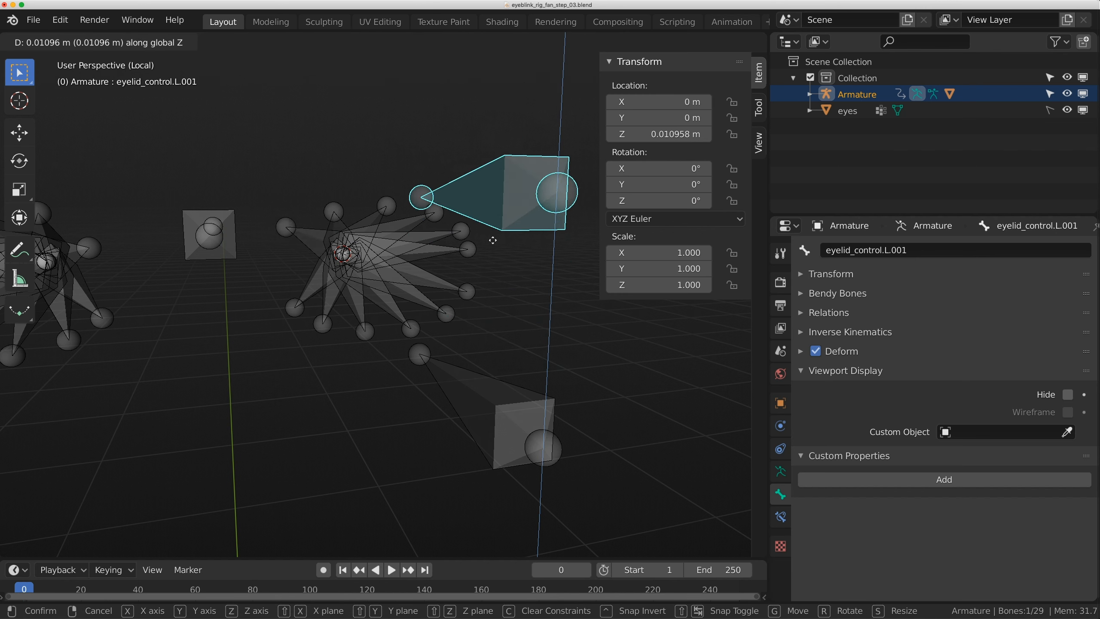
{"action": "right_click", "coordinate": [493, 241]}
Copy the Z rotation driver of eyelid_deform.L.001 and paste it onto the Z rotation of eyelid_deform.L.002.
{"action": "left_click", "coordinate": [324, 233]}
{"action": "middle_click_drag", "start_coordinate": [303, 173], "coordinate": [336, 285], "text": "shift"}
{"action": "middle_click_drag", "start_coordinate": [563, 295], "coordinate": [540, 275], "text": "shift"}
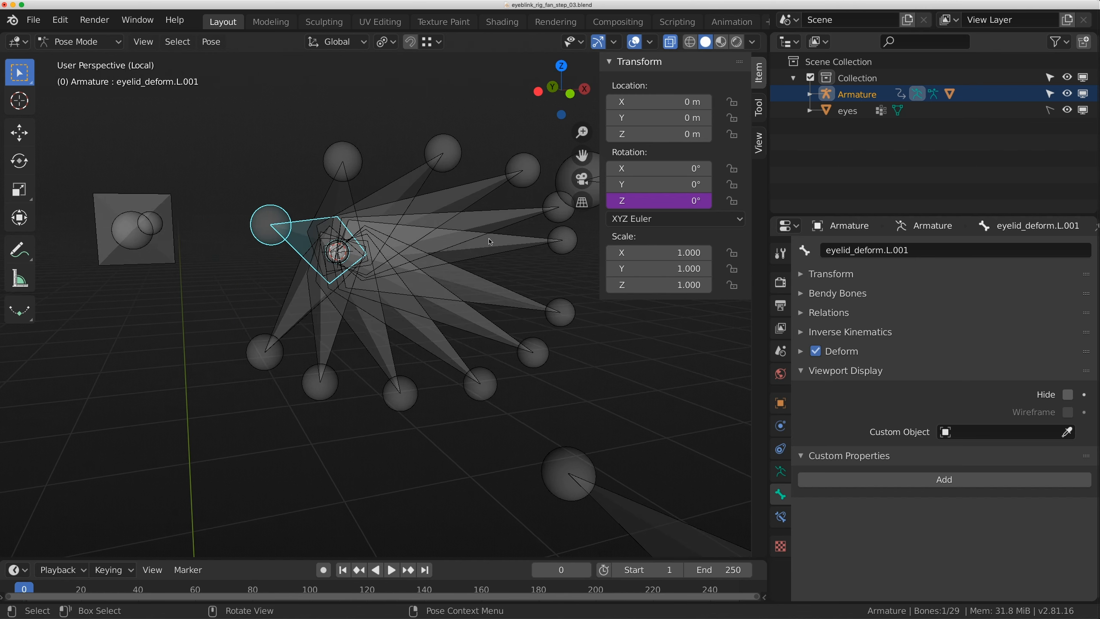
{"action": "right_click", "coordinate": [643, 200]}
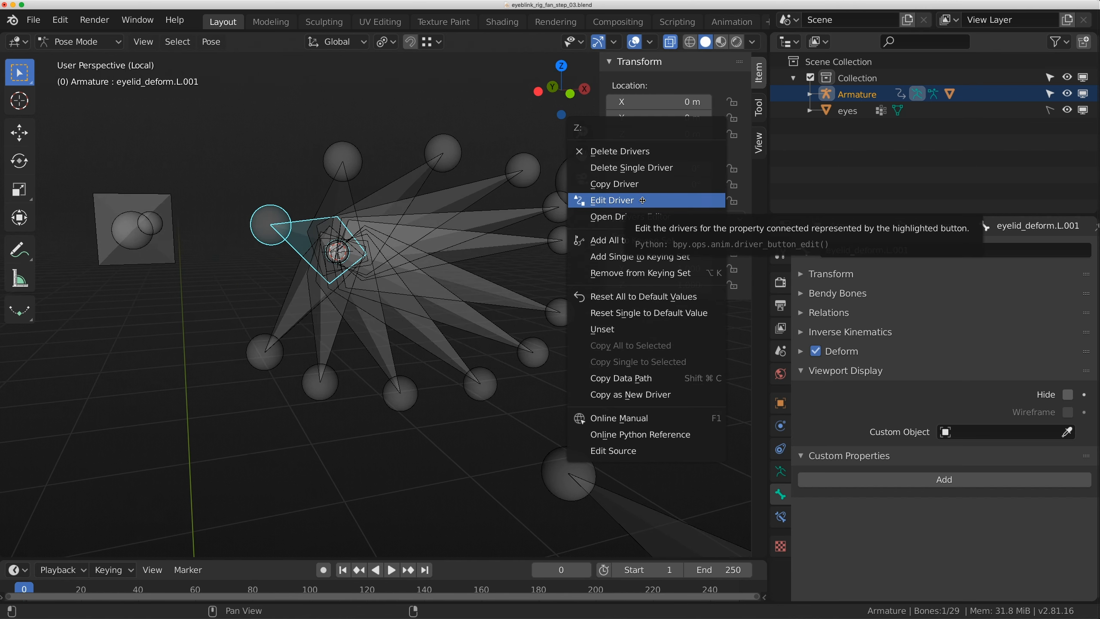
{"action": "left_click", "coordinate": [612, 187]}
{"action": "left_click", "coordinate": [340, 195]}
{"action": "right_click", "coordinate": [642, 200]}
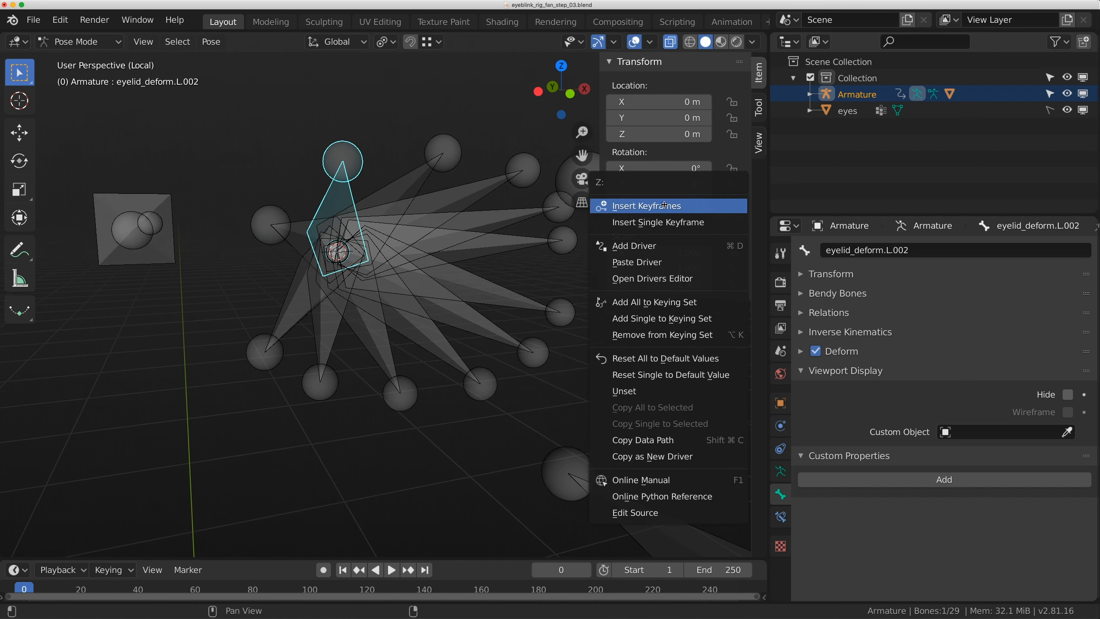
{"action": "left_click", "coordinate": [637, 261]}
Paste the copied driver onto the Z rotation of each upper eyelid bone from eyelid_deform.L.003 to eyelid_deform.L.006.
{"action": "left_click", "coordinate": [418, 174]}
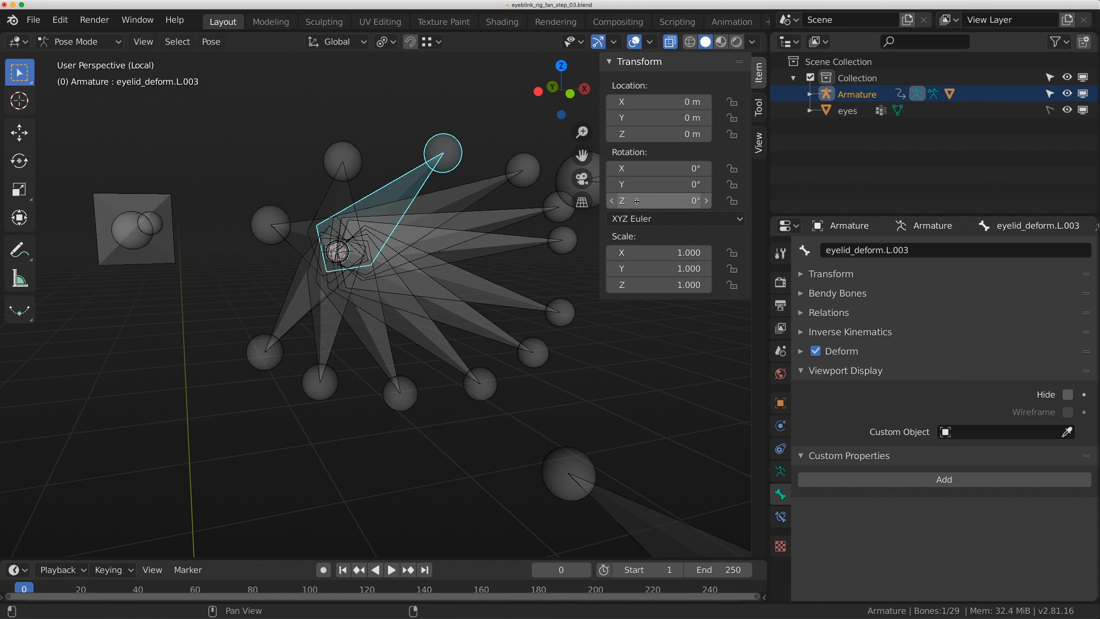
{"action": "right_click", "coordinate": [640, 201]}
{"action": "left_click", "coordinate": [632, 202]}
{"action": "left_click", "coordinate": [523, 169]}
{"action": "right_click", "coordinate": [633, 211]}
{"action": "left_click", "coordinate": [633, 211]}
{"action": "left_click", "coordinate": [557, 207]}
{"action": "right_click", "coordinate": [647, 205]}
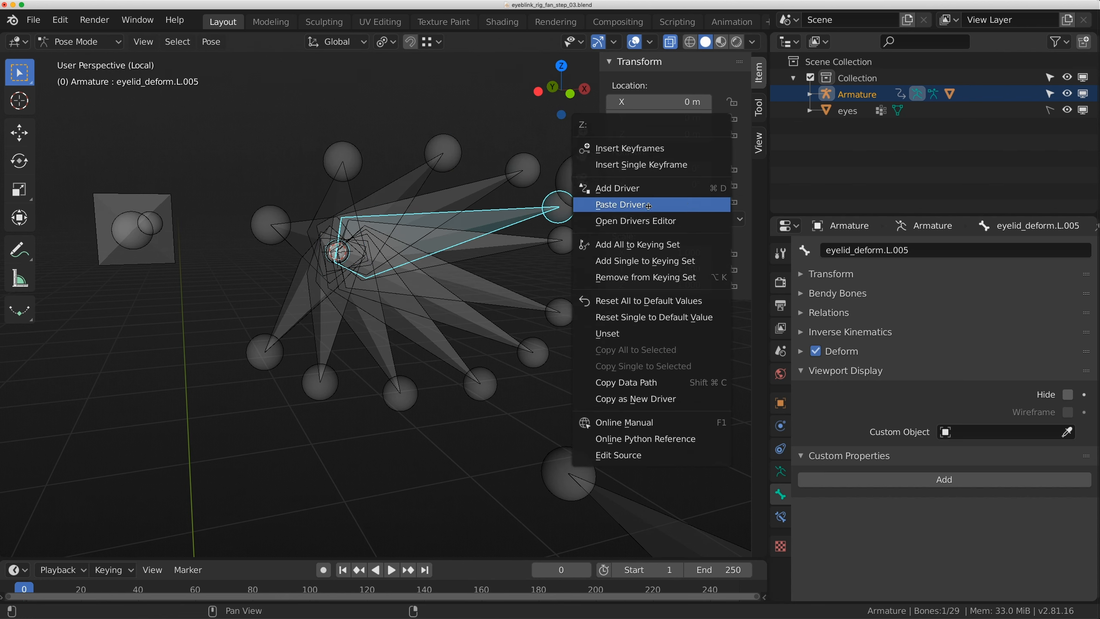
{"action": "left_click", "coordinate": [648, 206]}
{"action": "left_click", "coordinate": [562, 239]}
{"action": "right_click", "coordinate": [641, 200]}
{"action": "left_click", "coordinate": [641, 202]}
Test all the driven upper eyelid bones by temporarily lowering eyelid_control.L.001 along Z, cancelling each move.
{"action": "scroll", "coordinate": [471, 244], "scroll_direction": "down", "scroll_amount": 5}
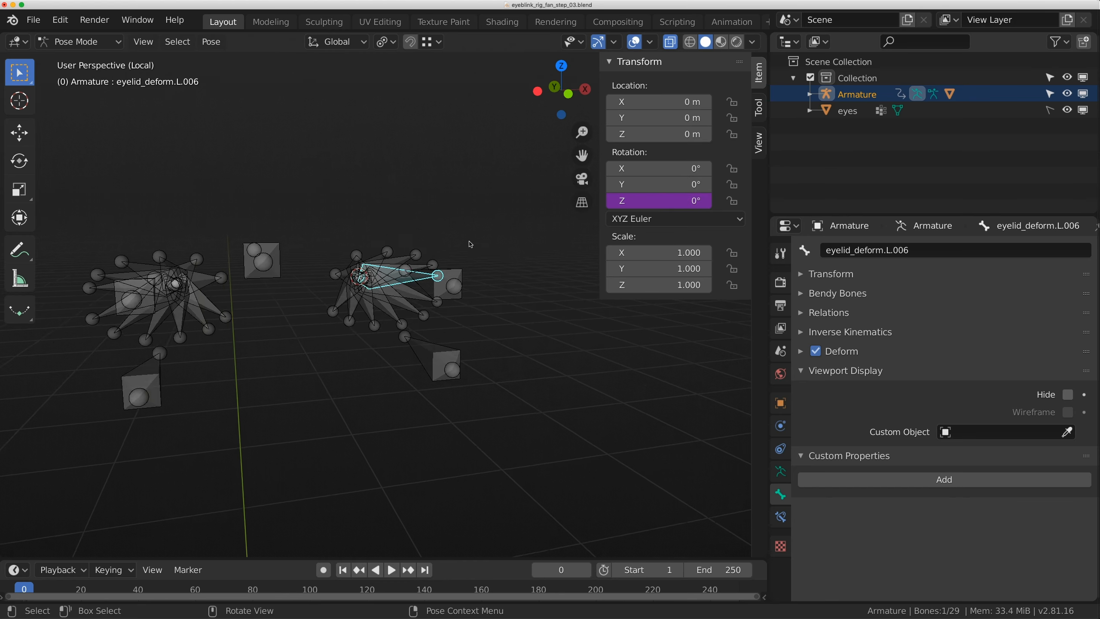
{"action": "scroll", "coordinate": [470, 244], "scroll_direction": "up", "scroll_amount": 3}
{"action": "left_click", "coordinate": [531, 246]}
{"action": "left_click", "coordinate": [521, 238]}
{"action": "key", "text": "g"}
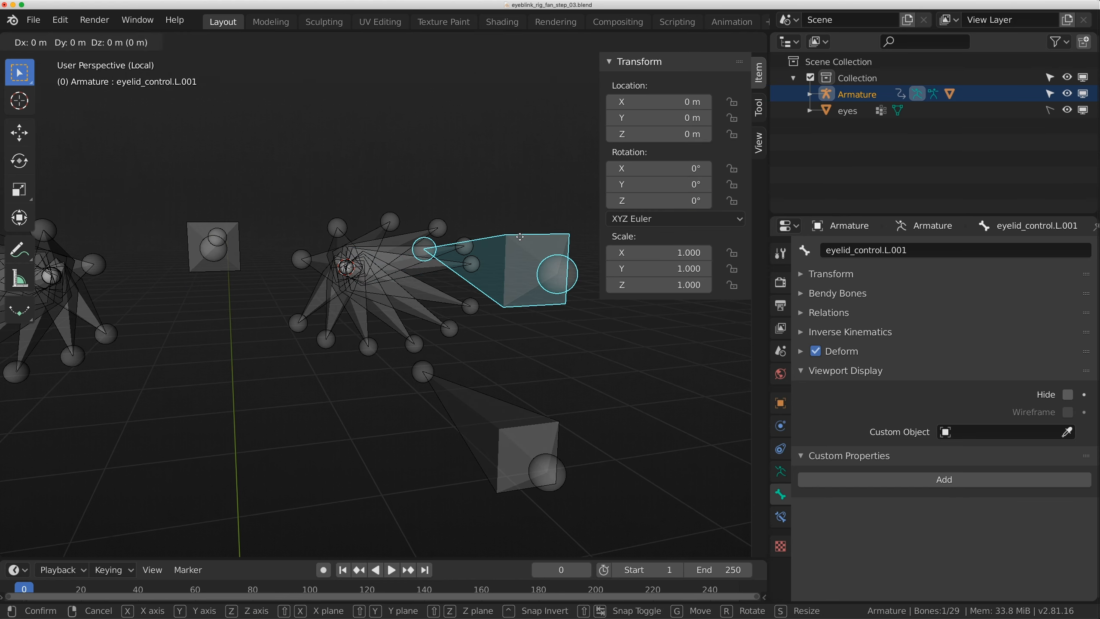
{"action": "key", "text": "z"}
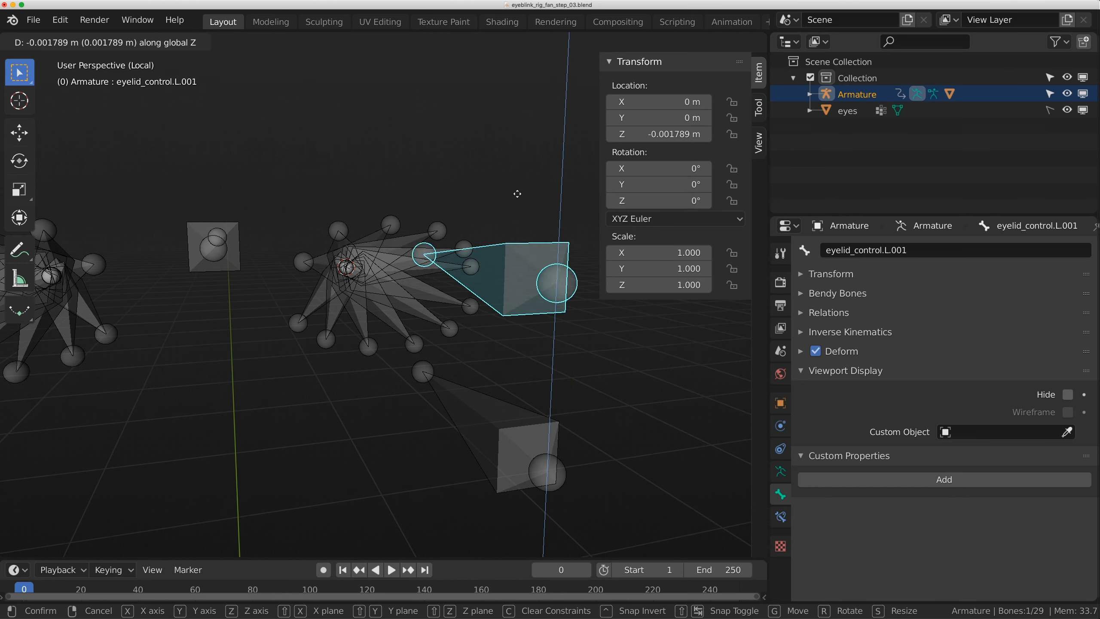
{"action": "right_click", "coordinate": [520, 234]}
{"action": "middle_click_drag", "start_coordinate": [427, 275], "coordinate": [386, 253]}
{"action": "key", "text": "g"}
{"action": "key", "text": "z"}
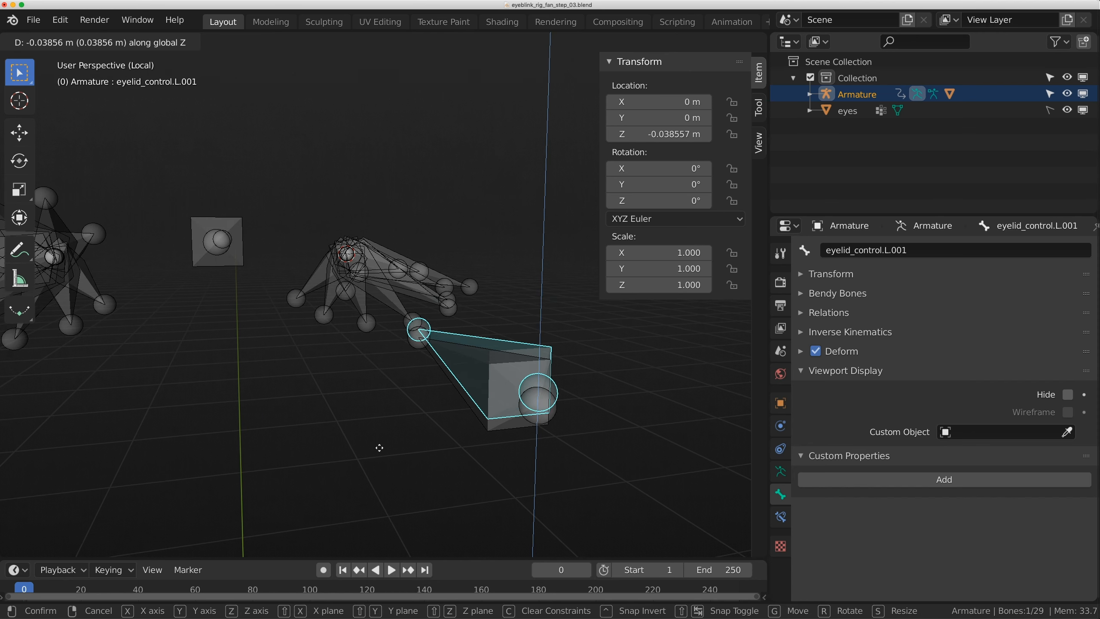
{"action": "right_click", "coordinate": [447, 270]}
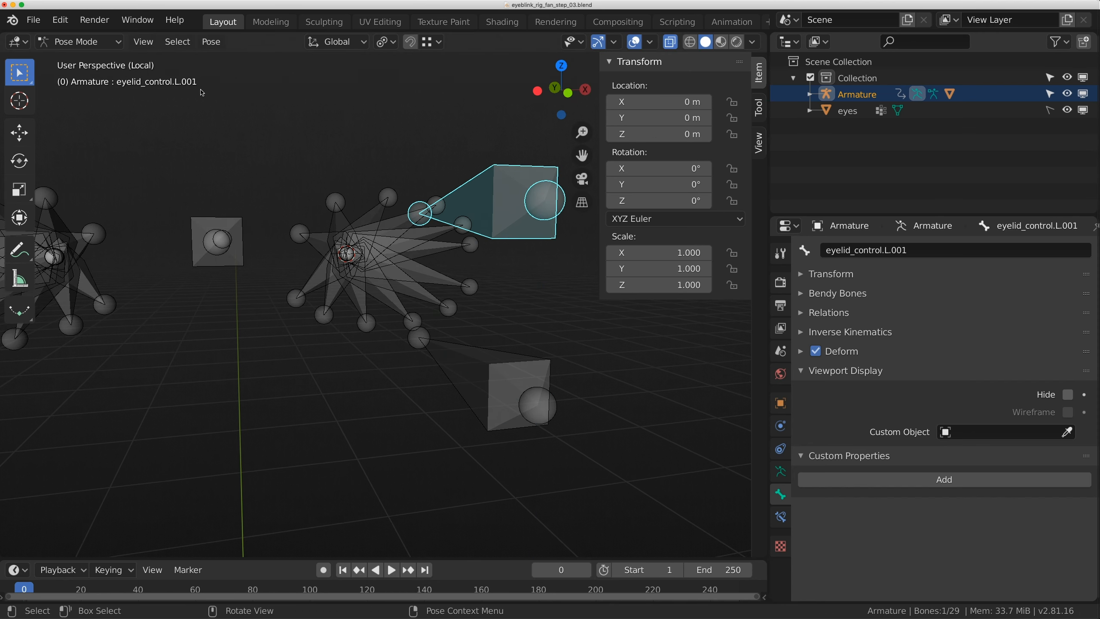
Exit local view to show the face mesh and turn off X-ray display, keeping the armature in Pose Mode.
{"action": "left_click", "coordinate": [143, 41]}
{"action": "mouse_move", "coordinate": [303, 182]}
{"action": "left_click", "coordinate": [383, 181]}
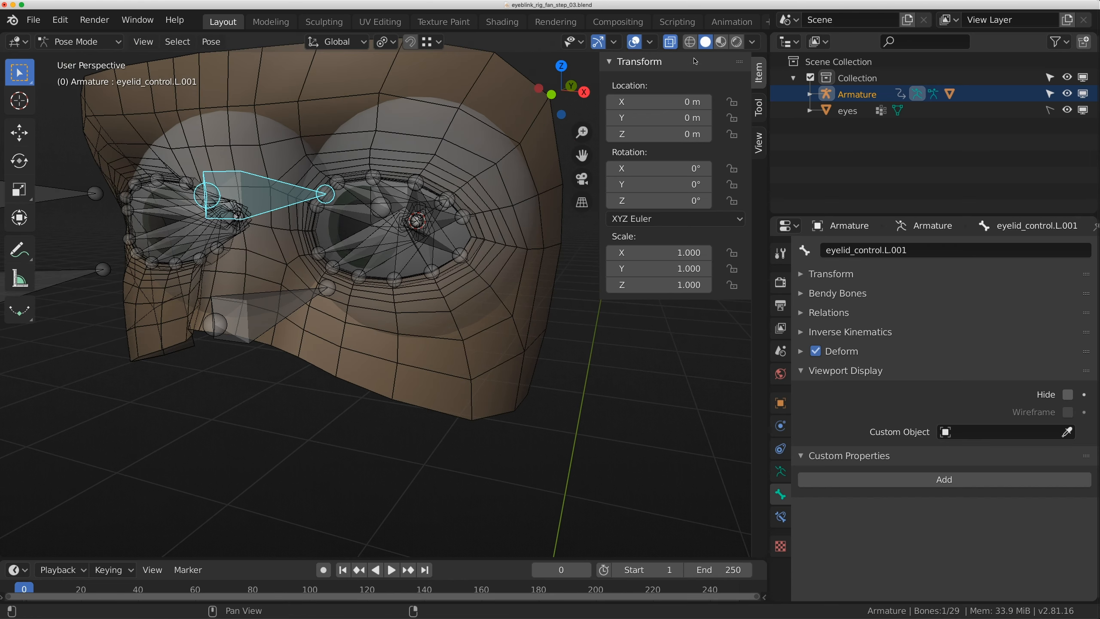
{"action": "key", "text": "ctrl+Tab"}
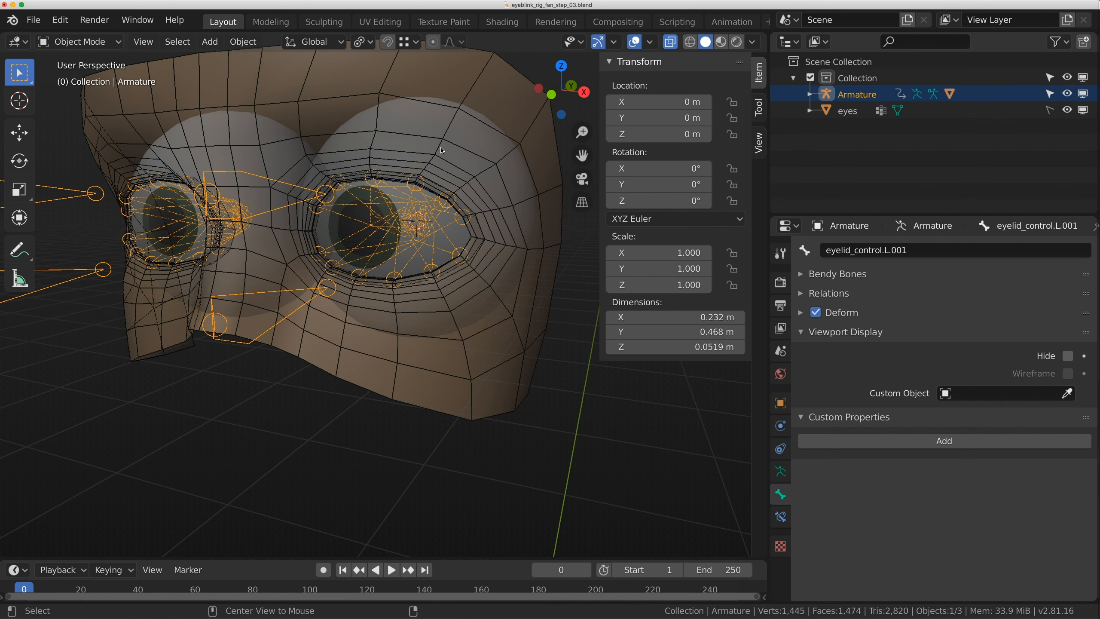
{"action": "key", "text": "alt+z"}
{"action": "key", "text": "ctrl+Tab"}
Move eyelid_control.L.001 down along global Z by about 0.021 m.
{"action": "key", "text": "g"}
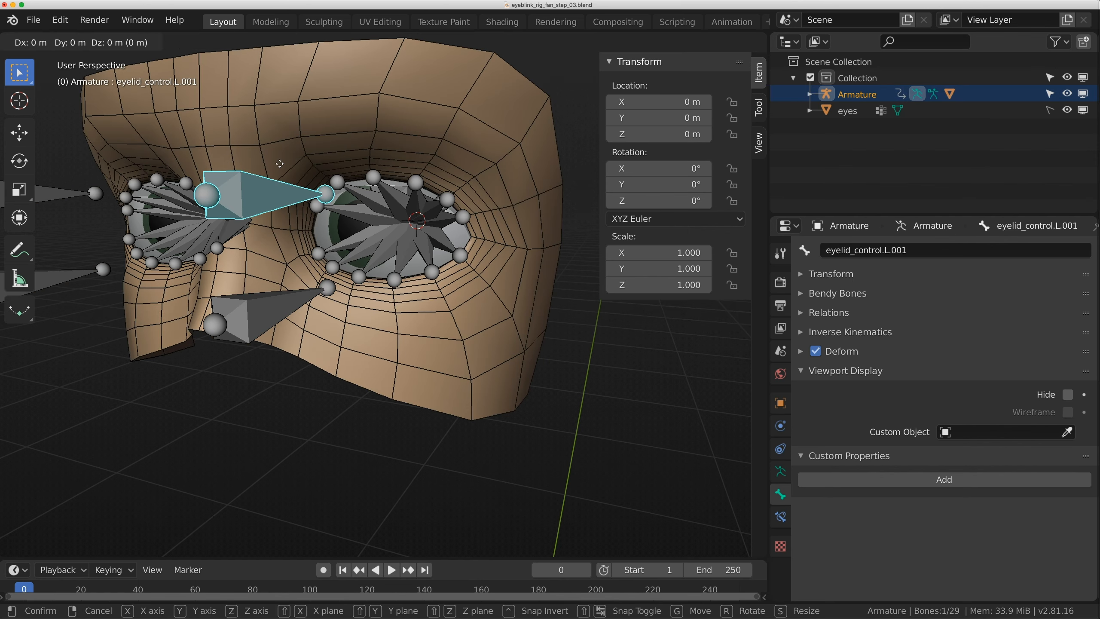
{"action": "key", "text": "z"}
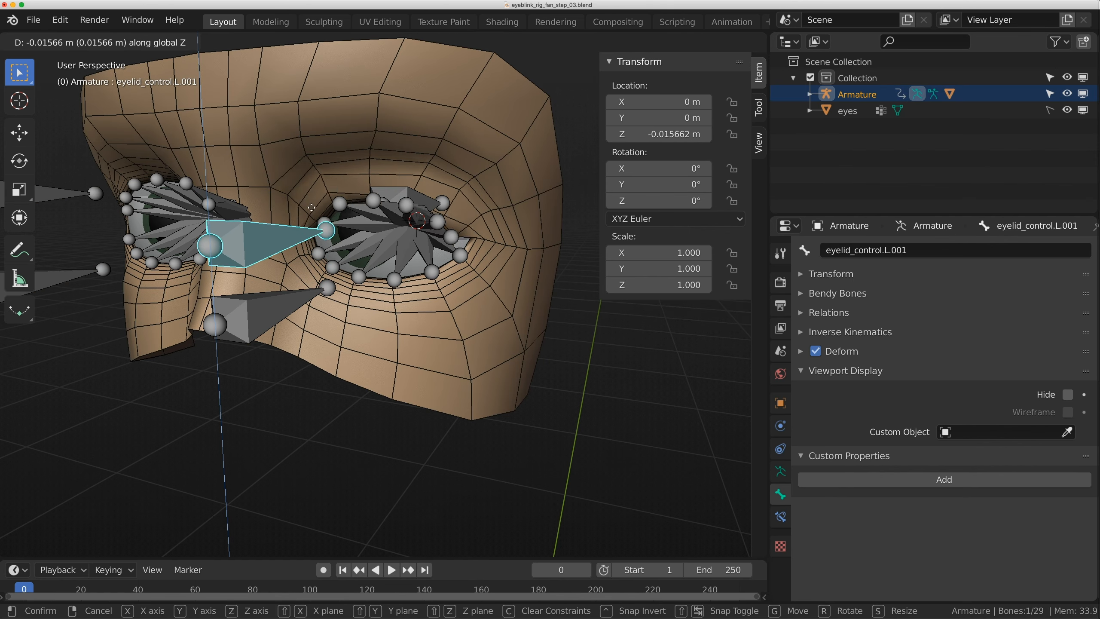
{"action": "left_click", "coordinate": [395, 233]}
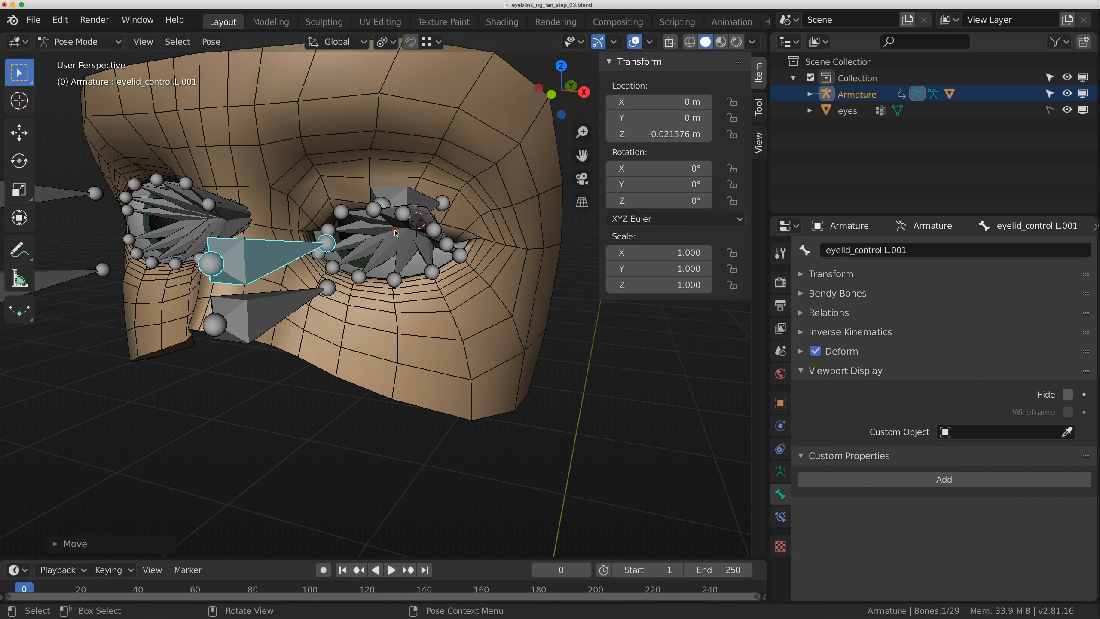
Try adjusting several upper eyelid deform bones individually by moving them by hand, including eyelid_deform.L.002.
{"action": "scroll", "coordinate": [395, 233], "scroll_direction": "up", "scroll_amount": 4}
{"action": "left_click", "coordinate": [476, 187]}
{"action": "key", "text": "r"}
{"action": "key", "text": "r"}
{"action": "left_click", "coordinate": [484, 153]}
{"action": "key", "text": "g"}
{"action": "left_click", "coordinate": [463, 170]}
{"action": "left_click", "coordinate": [419, 140]}
{"action": "key", "text": "g"}
{"action": "left_click", "coordinate": [397, 198]}
{"action": "left_click", "coordinate": [368, 134]}
{"action": "key", "text": "g"}
{"action": "left_click", "coordinate": [351, 211]}
{"action": "left_click", "coordinate": [316, 138]}
{"action": "key", "text": "g"}
{"action": "left_click", "coordinate": [310, 193]}
{"action": "scroll", "coordinate": [310, 193], "scroll_direction": "down", "scroll_amount": 5}
{"action": "mouse_move", "coordinate": [310, 193]}
{"action": "middle_mouse_down"}
{"action": "mouse_move", "coordinate": [390, 210]}
{"action": "mouse_move", "coordinate": [402, 177]}
{"action": "mouse_move", "coordinate": [329, 191]}
{"action": "middle_mouse_up"}
{"action": "scroll", "coordinate": [403, 177], "scroll_direction": "up", "scroll_amount": 4}
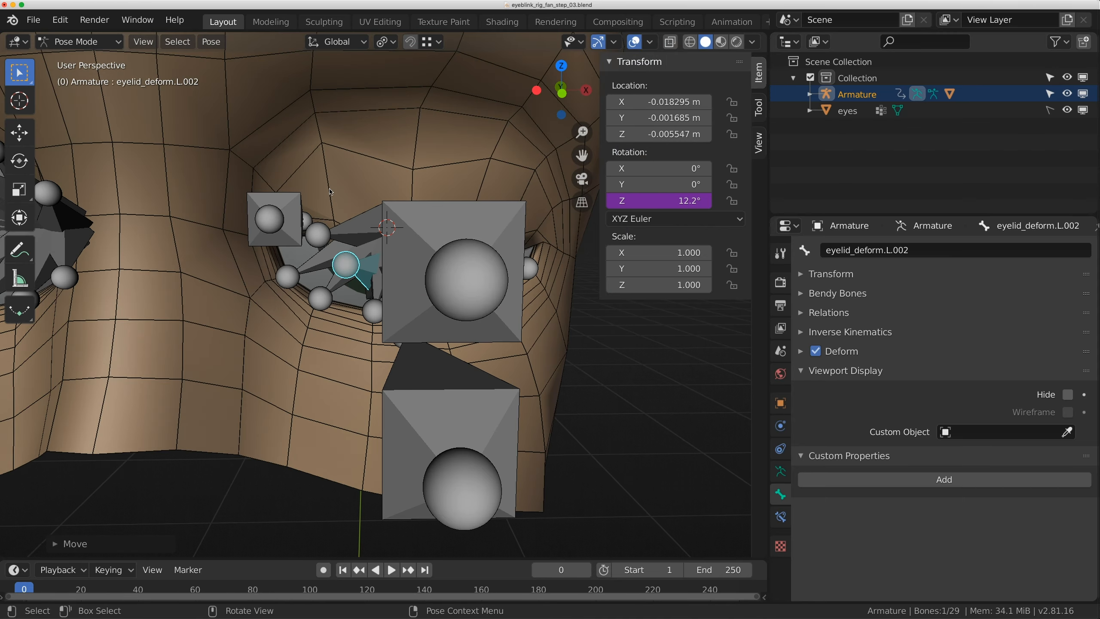
Change the Z rotation driver expression of eyelid_deform.L.001 to -var*12.
{"action": "scroll", "coordinate": [487, 188], "scroll_direction": "down", "scroll_amount": 3}
{"action": "middle_click_drag", "start_coordinate": [487, 187], "coordinate": [390, 208]}
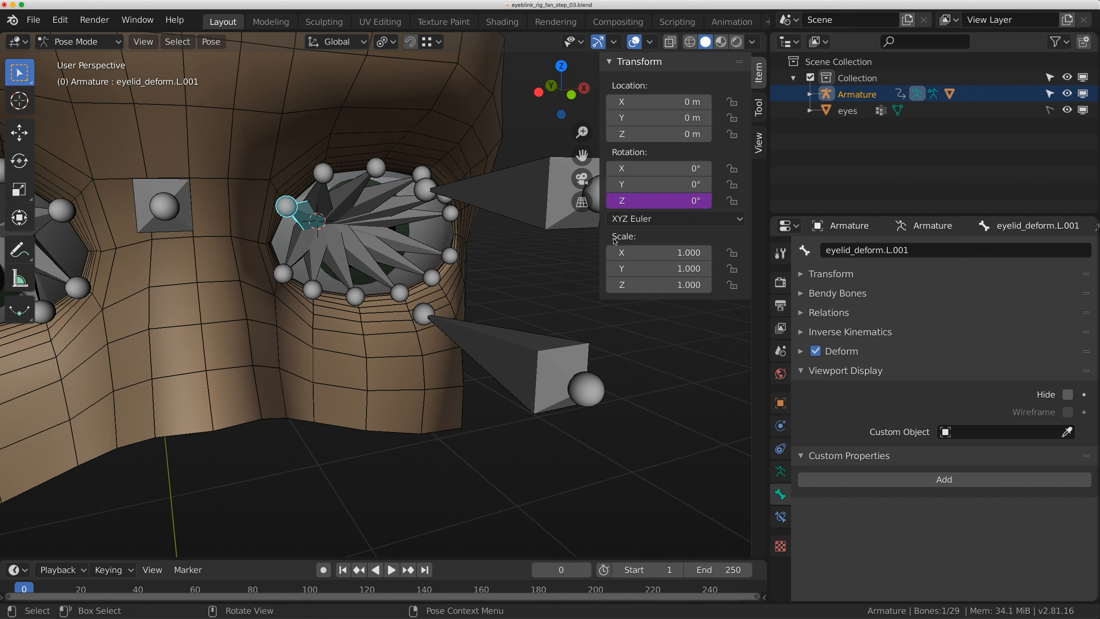
{"action": "right_click", "coordinate": [662, 201]}
{"action": "left_click", "coordinate": [650, 222]}
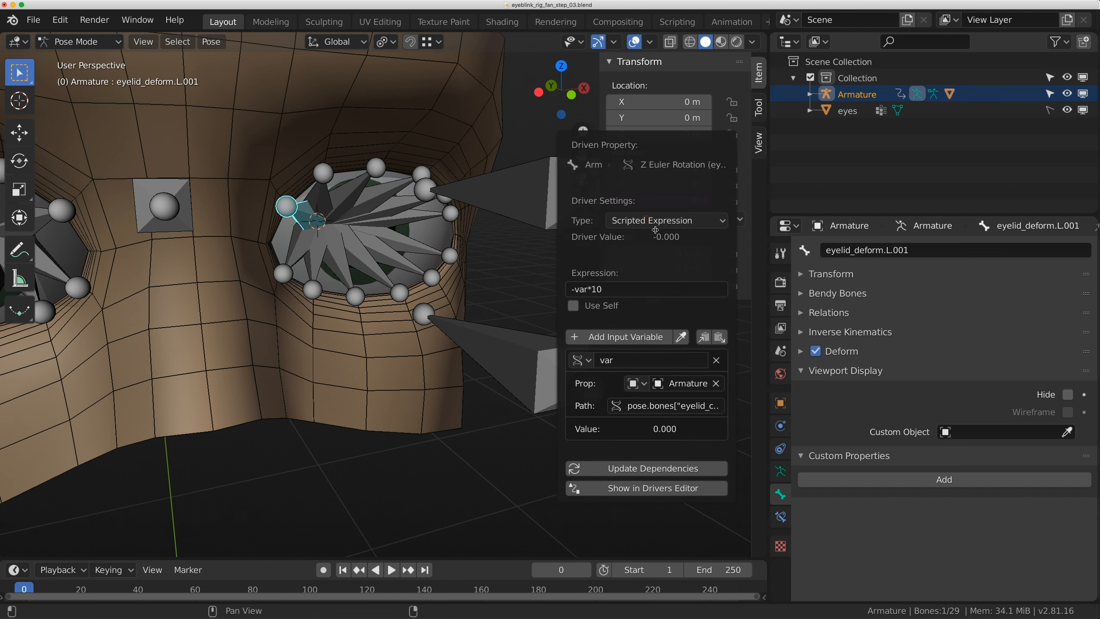
{"action": "left_click", "coordinate": [622, 291]}
{"action": "type", "text": "2"}
{"action": "key", "text": "Return"}
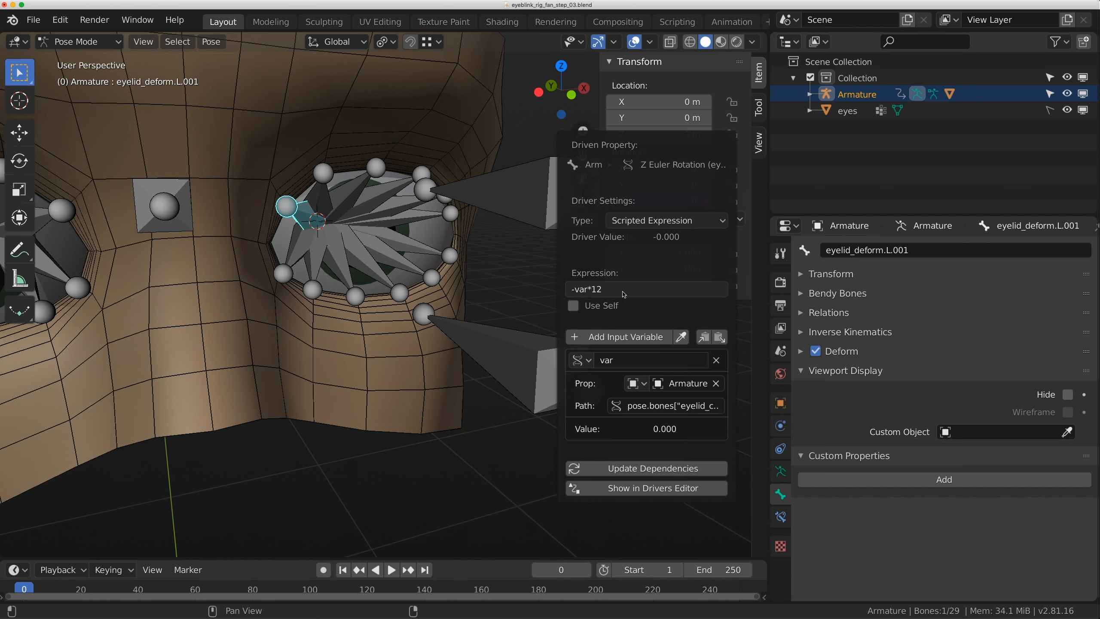
Edit the multiplier in the Z rotation driver expression of eyelid_deform.L.002.
{"action": "left_click", "coordinate": [324, 194]}
{"action": "right_click", "coordinate": [643, 201]}
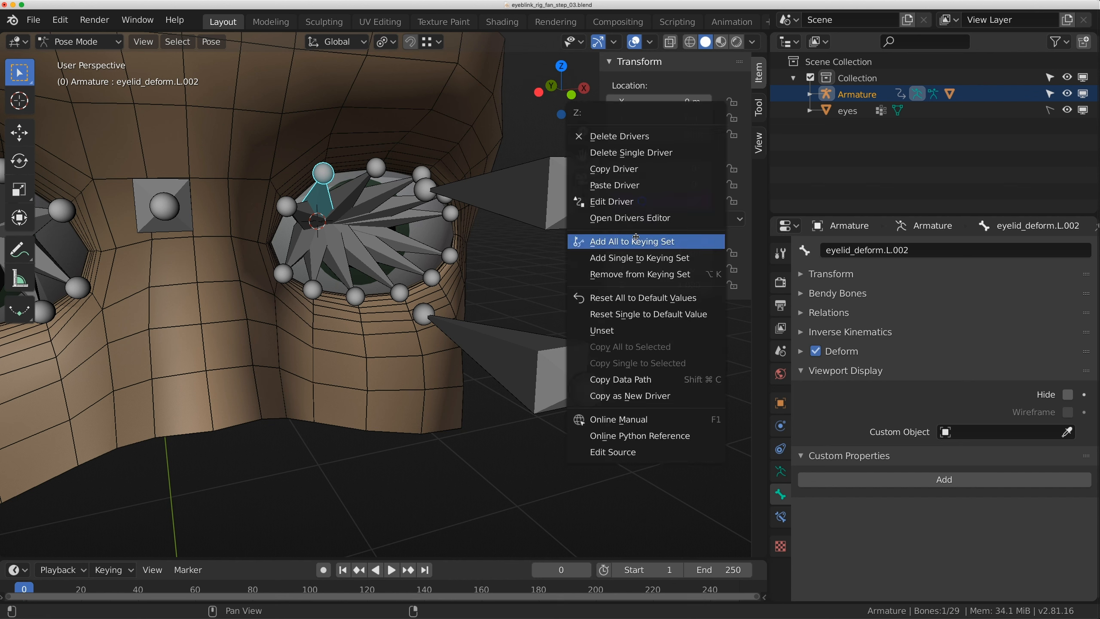
{"action": "left_click", "coordinate": [627, 212]}
{"action": "left_click", "coordinate": [591, 270]}
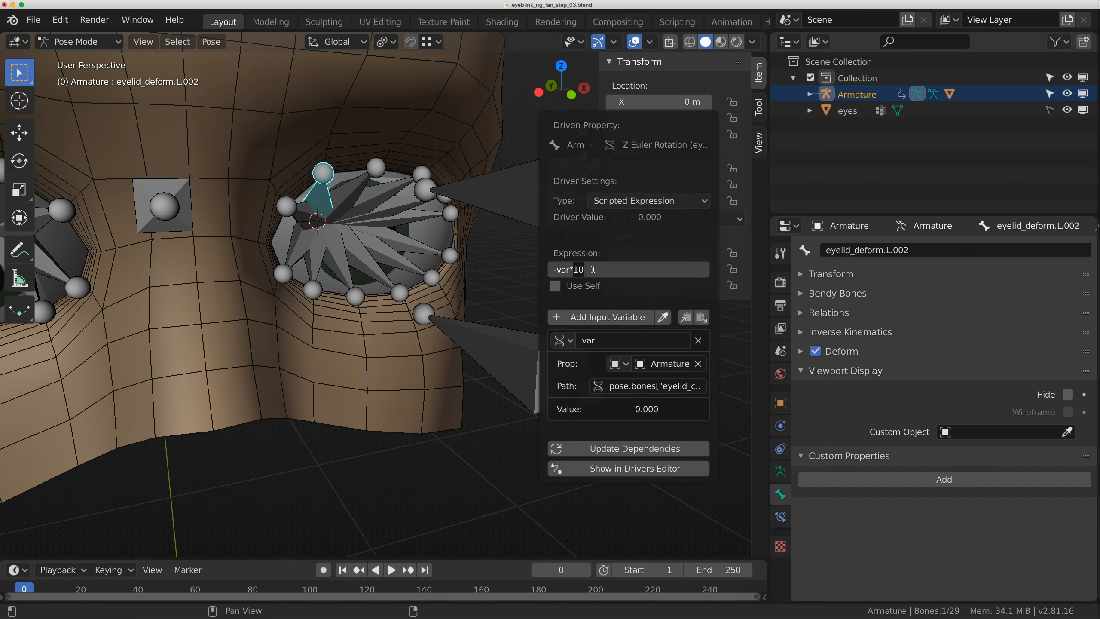
{"action": "key", "text": "Return"}
Test the edited drivers by temporarily moving eyelid_control.L.001 along global Z, reverting the move.
{"action": "left_click", "coordinate": [519, 191]}
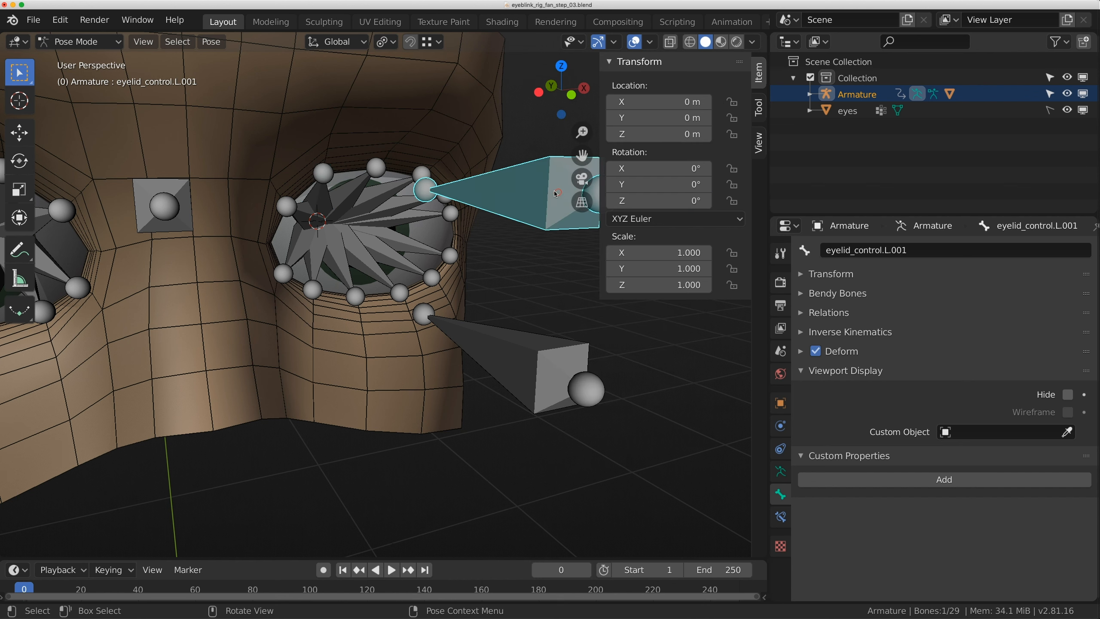
{"action": "key", "text": "g"}
{"action": "key", "text": "z"}
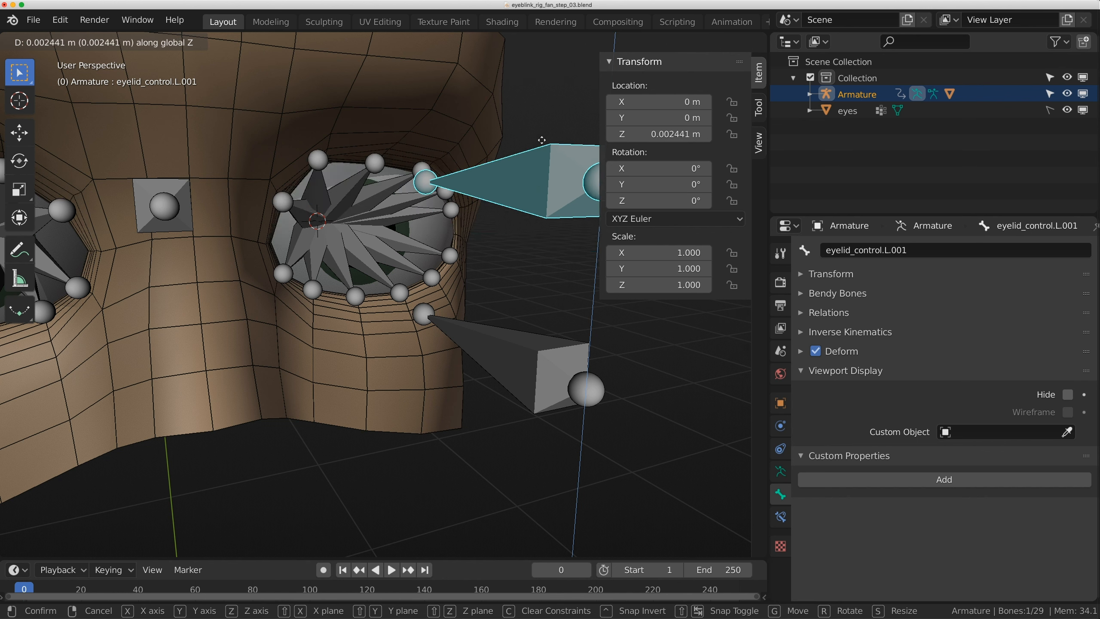
{"action": "key", "text": "ctrl+z"}
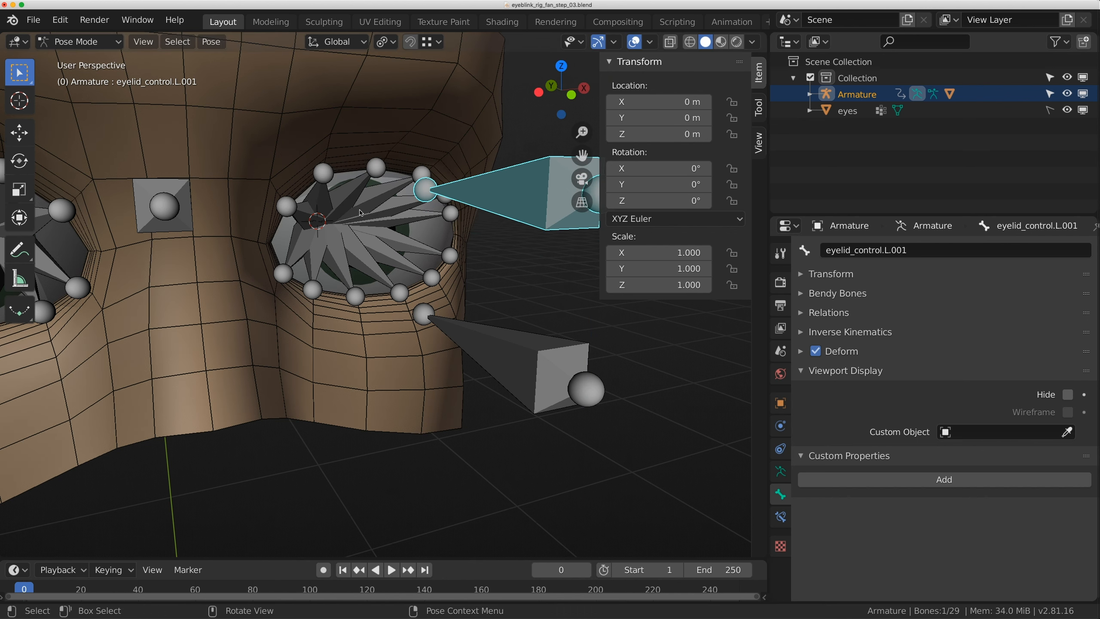
Add six custom properties to the eyelid_control.L.001 bone.
{"action": "left_click", "coordinate": [360, 205]}
{"action": "scroll", "coordinate": [363, 205], "scroll_direction": "down", "scroll_amount": 2}
{"action": "left_click", "coordinate": [508, 210]}
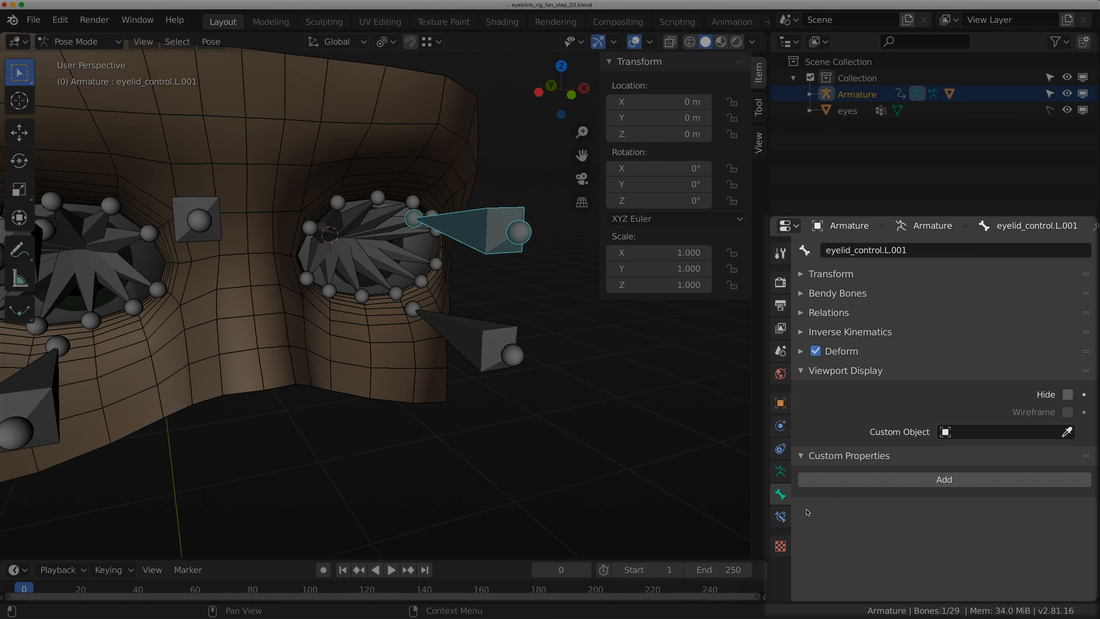
{"action": "left_click", "coordinate": [858, 371]}
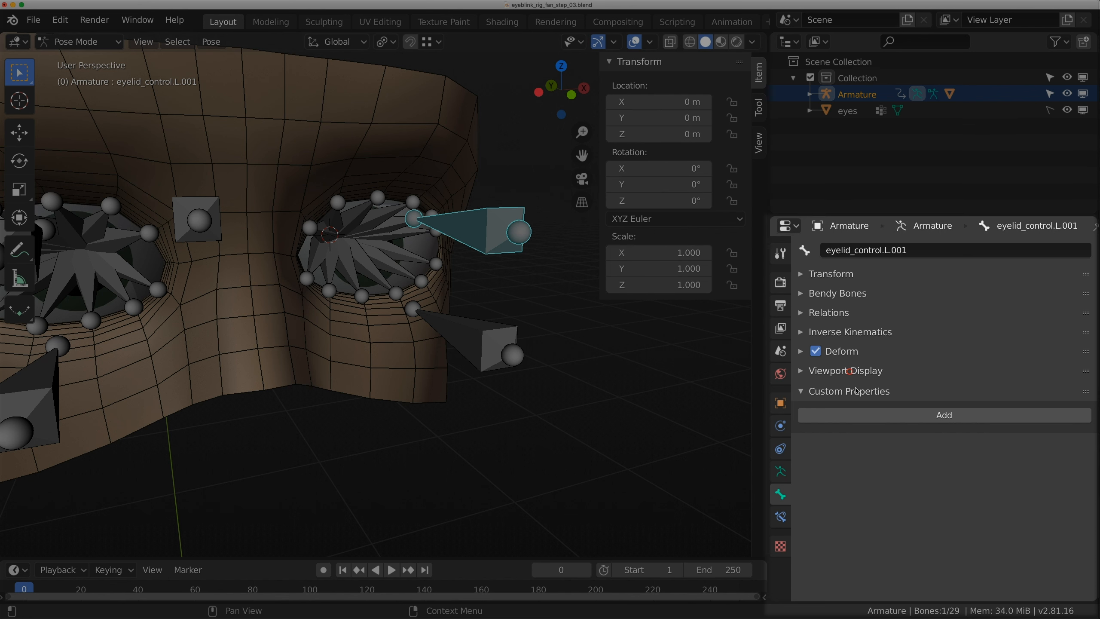
{"action": "left_click", "coordinate": [921, 416]}
{"action": "left_click", "coordinate": [921, 416]}
{"action": "left_click", "coordinate": [921, 416]}
{"action": "left_click", "coordinate": [922, 417]}
{"action": "left_click", "coordinate": [921, 416]}
{"action": "left_click", "coordinate": [921, 416]}
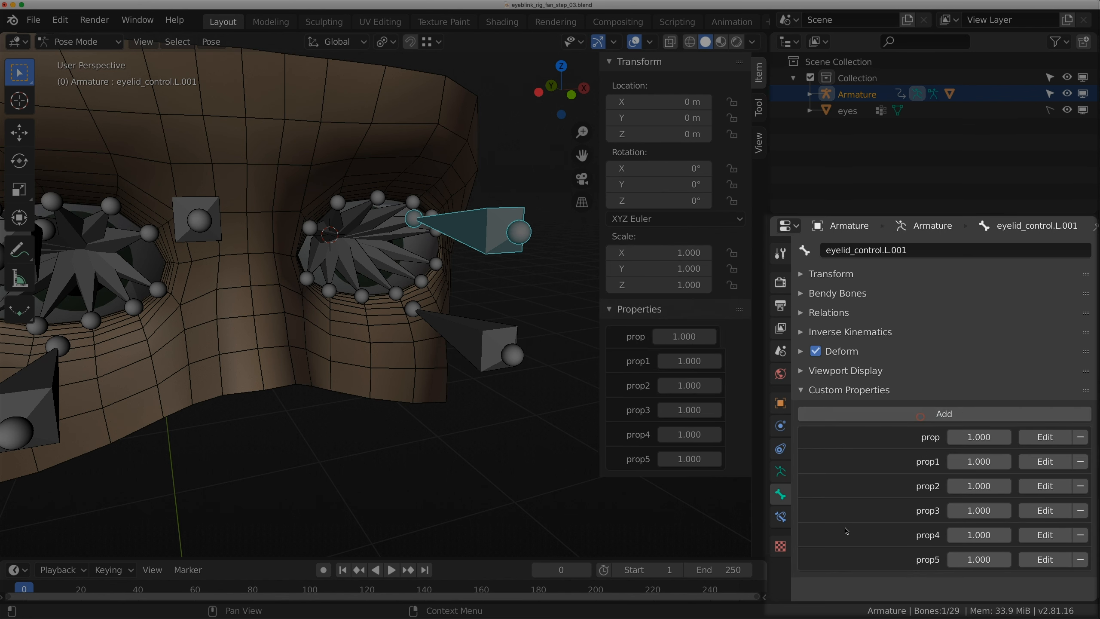
Begin renaming the bone's first custom property, prop, entering eyelid_t in its property name.
{"action": "left_click", "coordinate": [1048, 438]}
{"action": "left_click", "coordinate": [967, 459]}
{"action": "type", "text": "eyelid_t"}
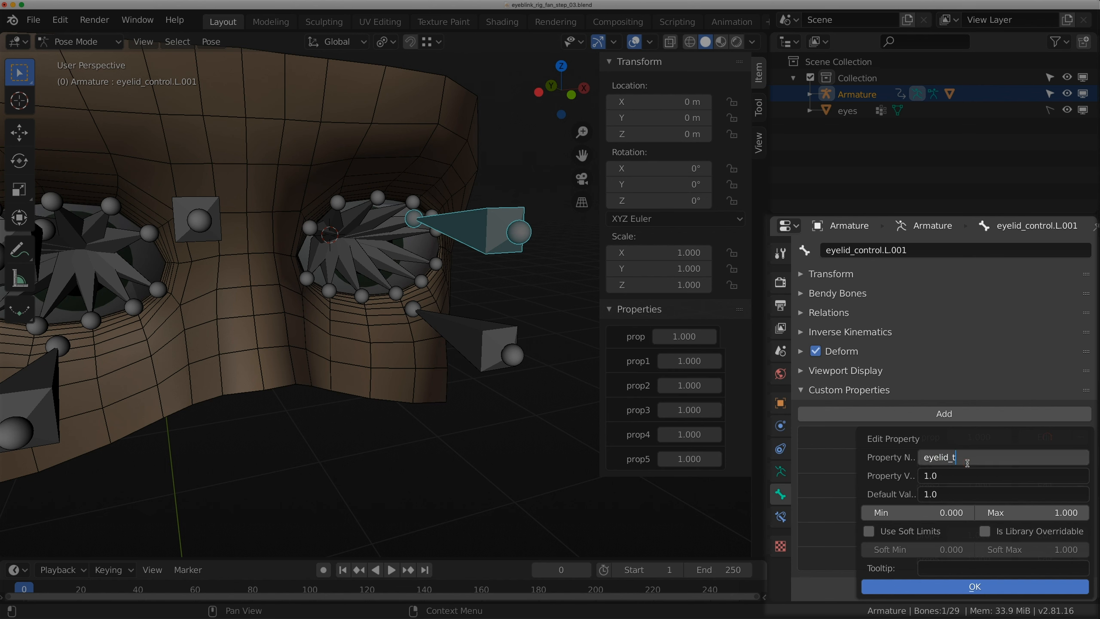
Rename the first custom property of the eyelid_control.L.001 bone as eyelid_top.001 with a maximum of 30.
{"action": "type", "text": "op.001"}
{"action": "key", "text": "Return"}
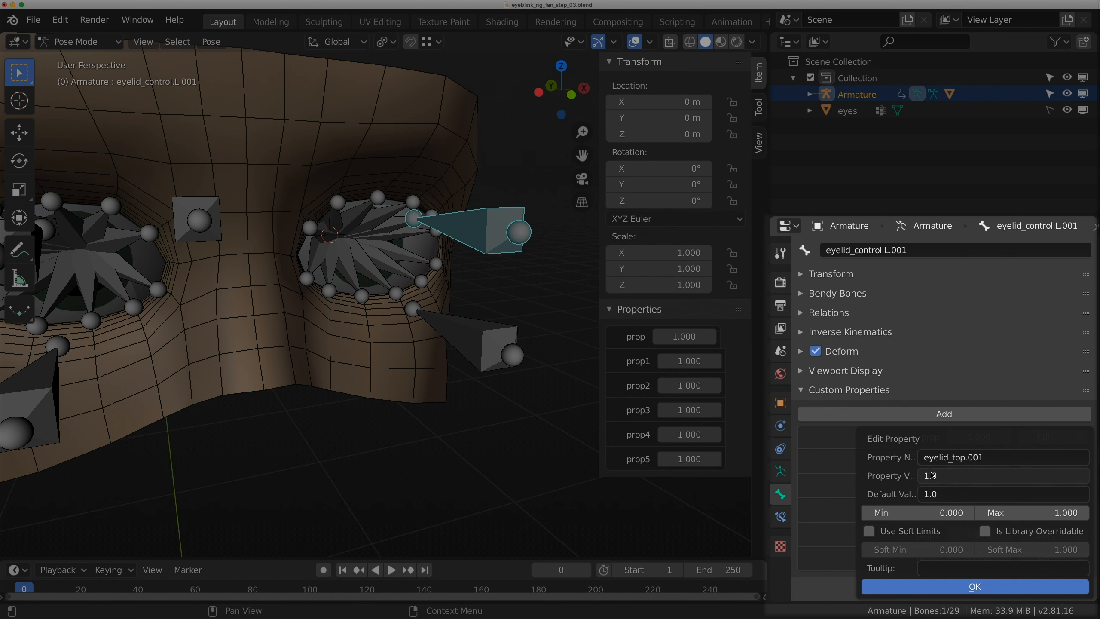
{"action": "left_click", "coordinate": [1047, 511]}
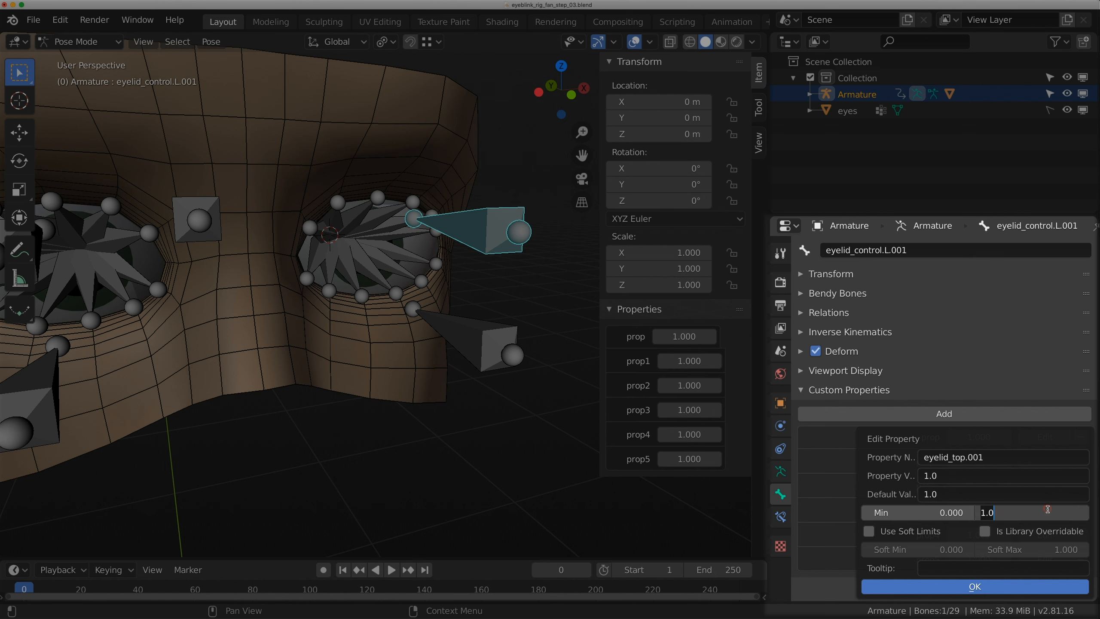
{"action": "type", "text": "30"}
{"action": "key", "text": "Return"}
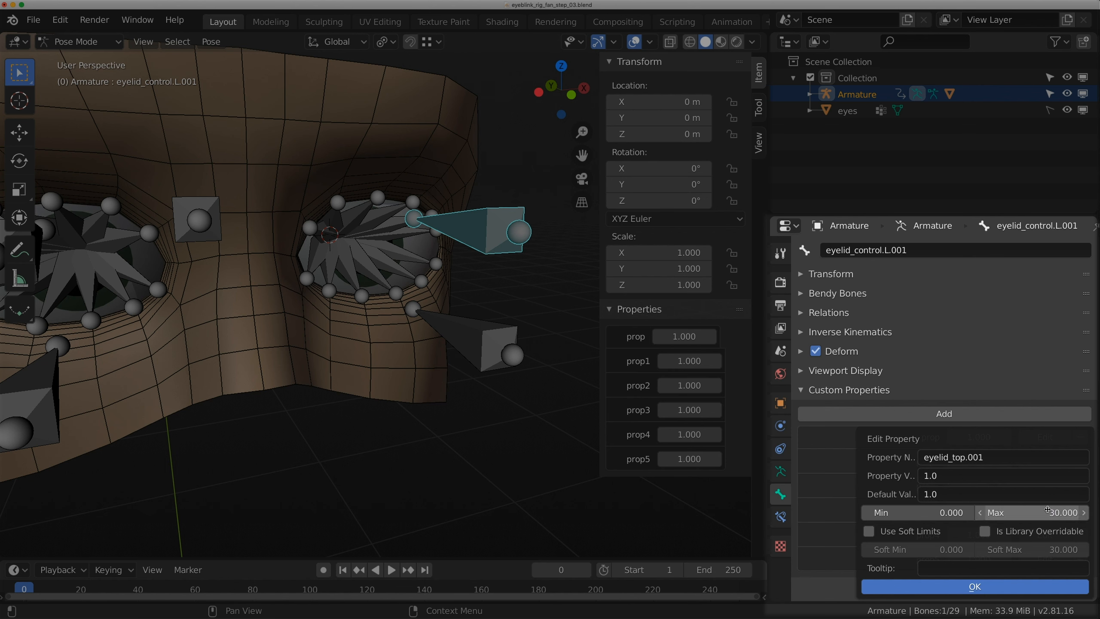
{"action": "left_click", "coordinate": [973, 585]}
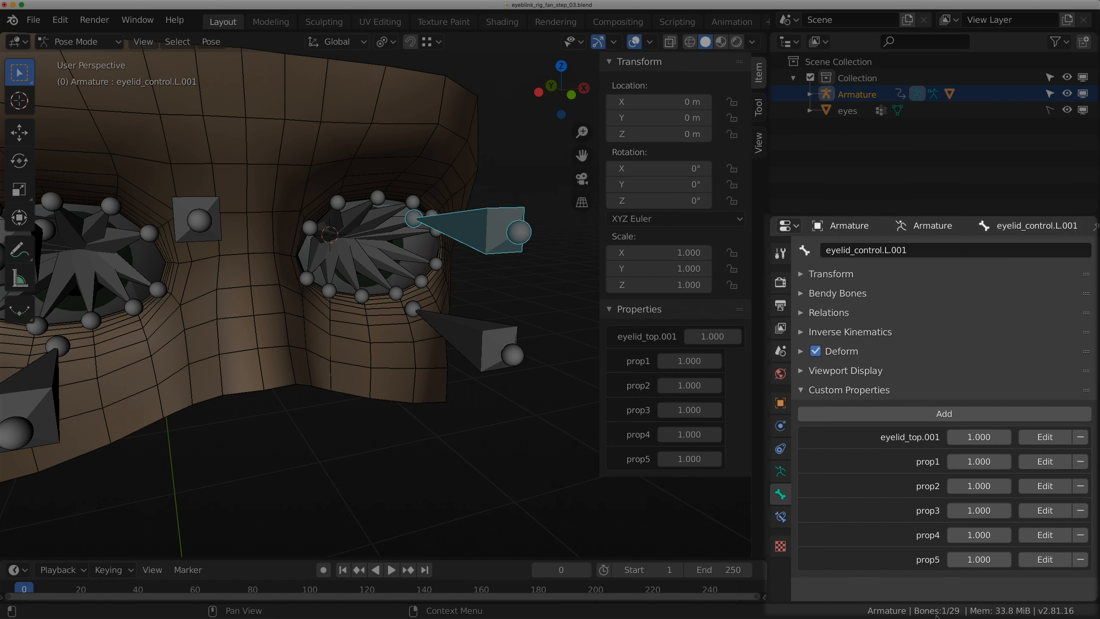
Rename the custom property prop1 as eyelid_top.002 and set its maximum to 30.
{"action": "left_click", "coordinate": [1065, 471]}
{"action": "left_click", "coordinate": [1013, 472]}
{"action": "type", "text": "eyelid_top.002"}
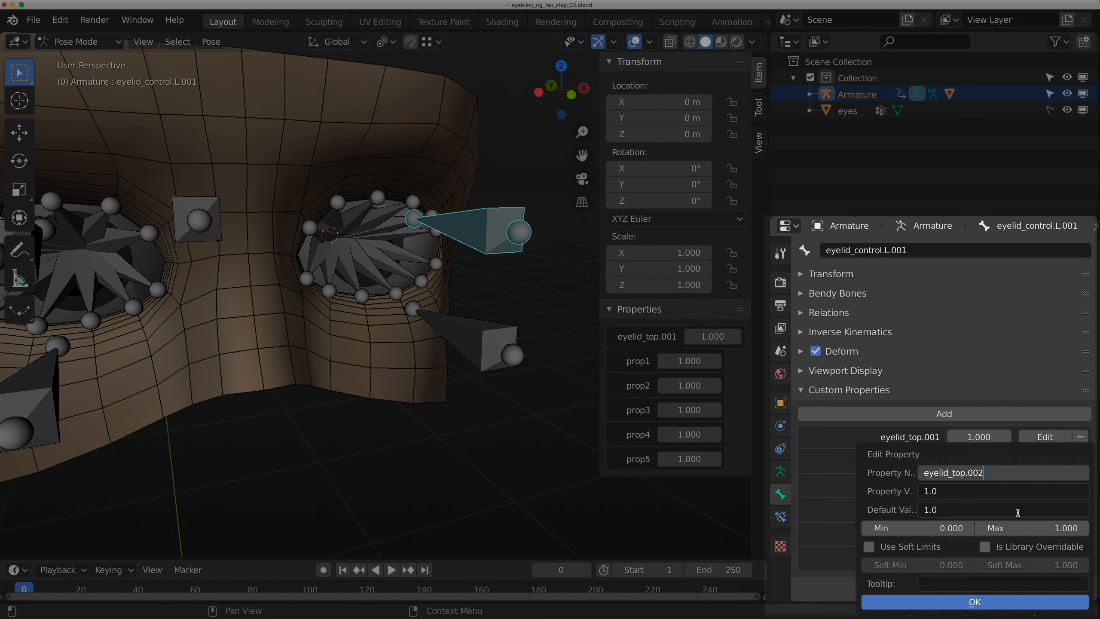
{"action": "left_click", "coordinate": [1022, 528]}
{"action": "type", "text": "30"}
{"action": "key", "text": "Return"}
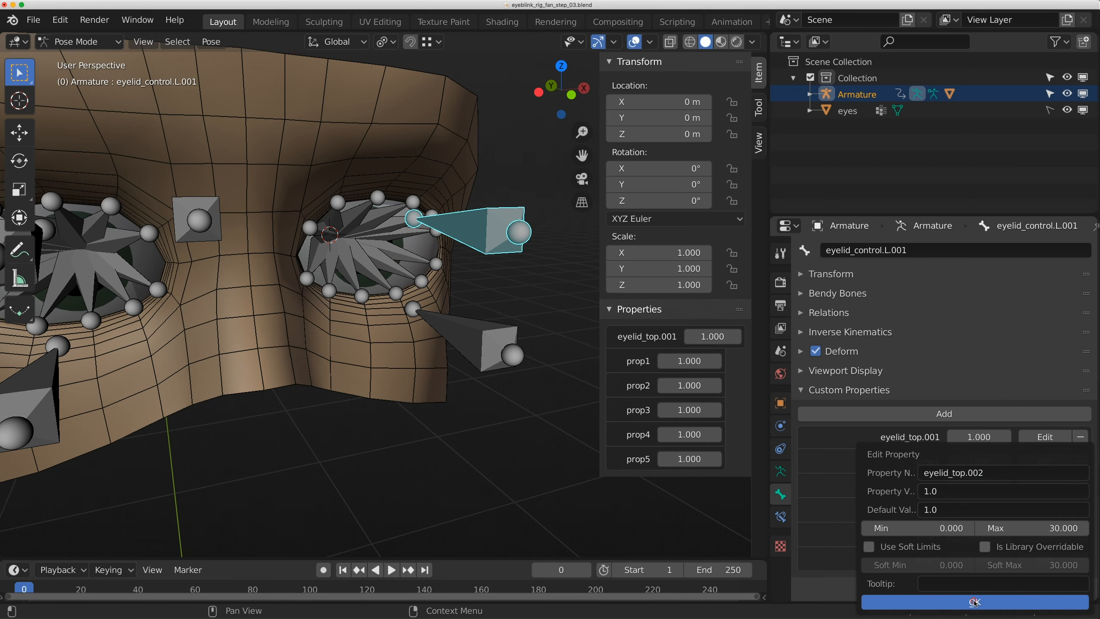
{"action": "left_click", "coordinate": [974, 603]}
Rename the custom property prop2 as eyelid_top.003 and set its maximum to 30.
{"action": "left_click", "coordinate": [1045, 486]}
{"action": "left_click", "coordinate": [998, 474]}
{"action": "type", "text": "eyelid_top.003"}
{"action": "left_click", "coordinate": [1027, 528]}
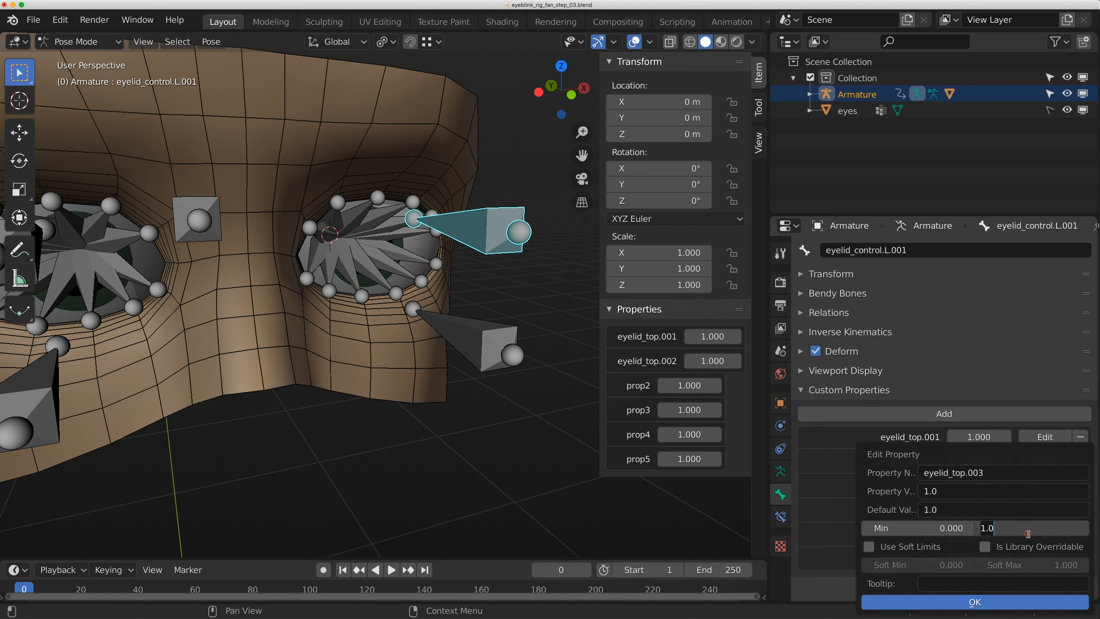
{"action": "type", "text": "30"}
{"action": "left_click", "coordinate": [996, 602]}
Rename the custom property prop3 as eyelid_top.003 with a maximum of 30.
{"action": "left_click", "coordinate": [1044, 510]}
{"action": "left_click", "coordinate": [989, 475]}
{"action": "type", "text": "eyelid_top.003"}
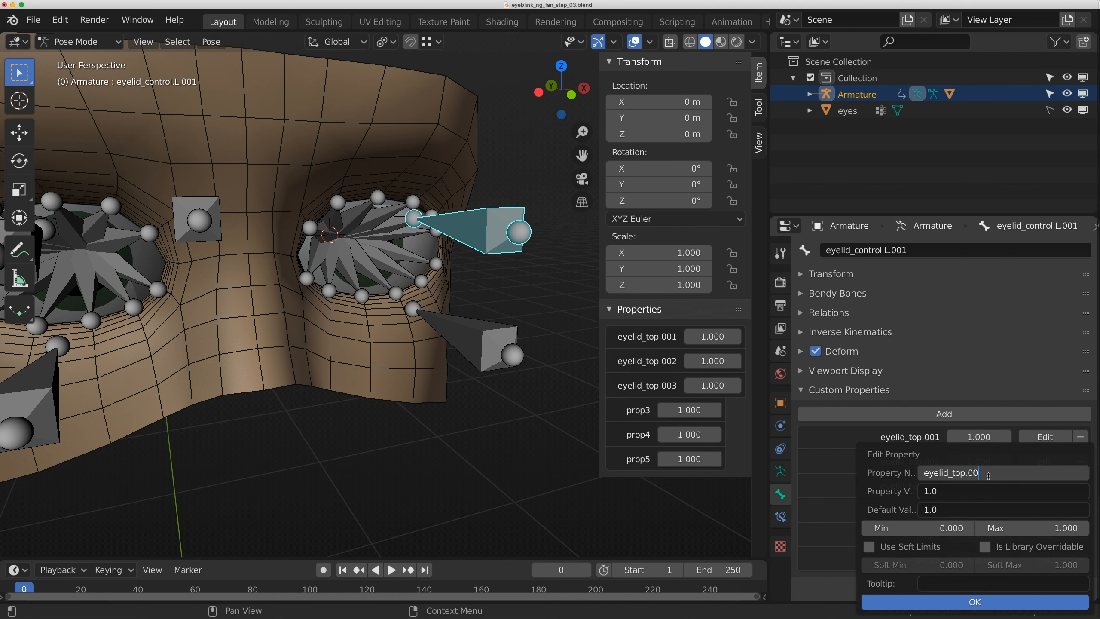
{"action": "left_click", "coordinate": [1029, 528]}
{"action": "type", "text": "30"}
{"action": "key", "text": "Return"}
{"action": "left_click", "coordinate": [1000, 603]}
Rename the custom property prop4 as eyelid_top.004.
{"action": "left_click", "coordinate": [1045, 511]}
{"action": "left_click", "coordinate": [962, 478]}
{"action": "type", "text": "eyelid_top.004"}
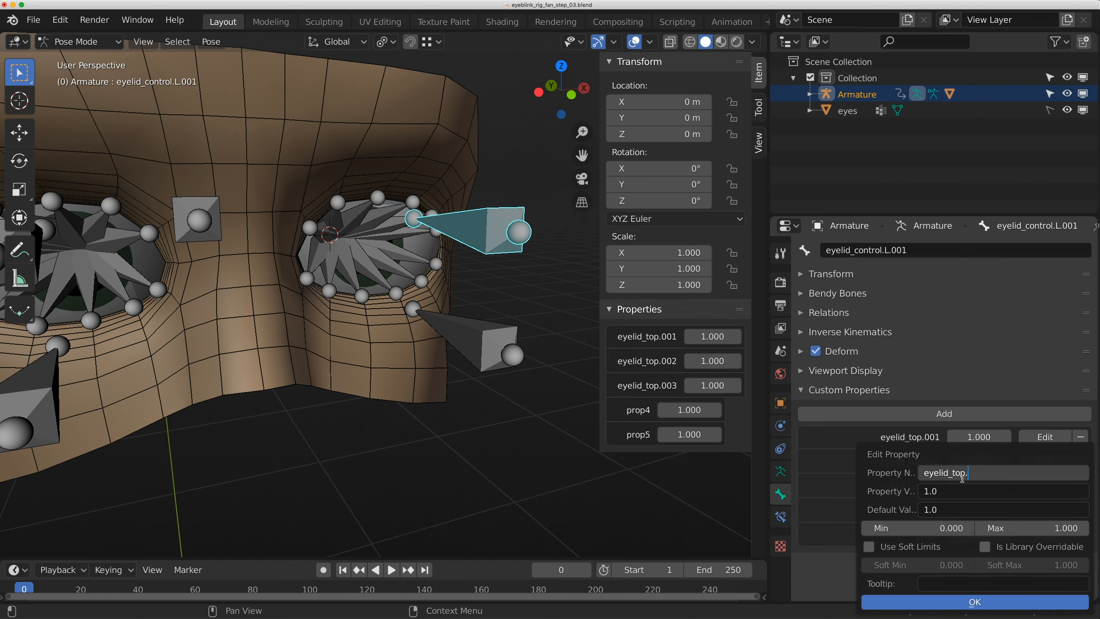
{"action": "key", "text": "Return"}
{"action": "key", "text": "Return"}
Rename the custom property prop5 as eyelid_top.006.
{"action": "left_click", "coordinate": [1045, 535]}
{"action": "left_click", "coordinate": [979, 474]}
{"action": "type", "text": "eyelid_top.006"}
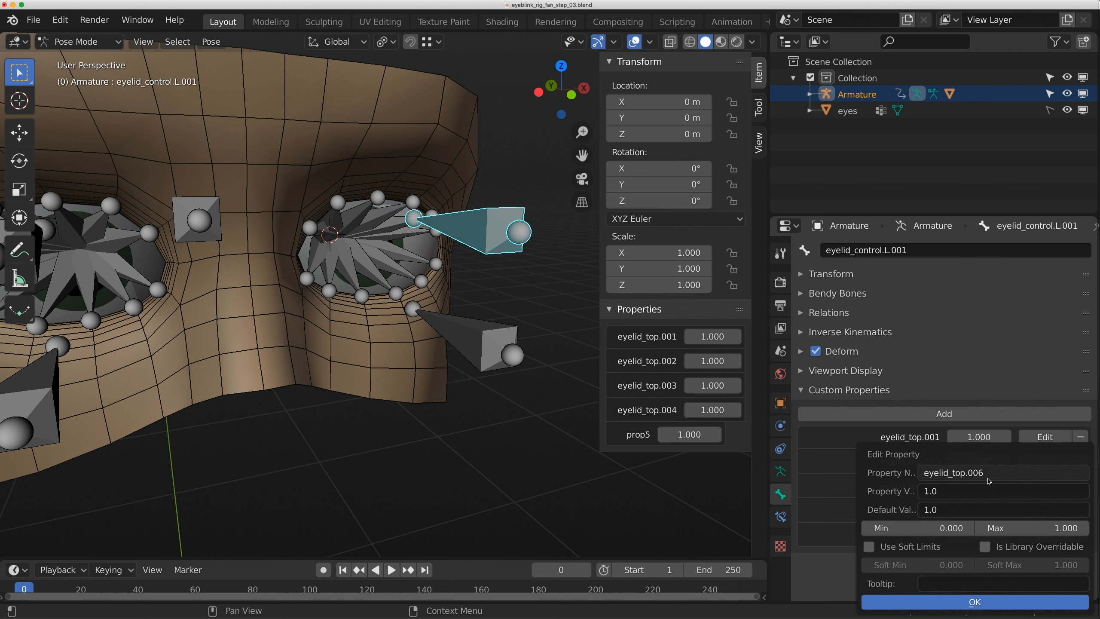
{"action": "key", "text": "Return"}
{"action": "key", "text": "Return"}
Add another custom property to the eyelid_control.L.001 bone and name it eyelid_top.005.
{"action": "left_click", "coordinate": [944, 413]}
{"action": "left_click", "coordinate": [1045, 559]}
{"action": "left_click", "coordinate": [1005, 472]}
{"action": "type", "text": "eyelid_top.005"}
{"action": "key", "text": "Return"}
{"action": "key", "text": "Return"}
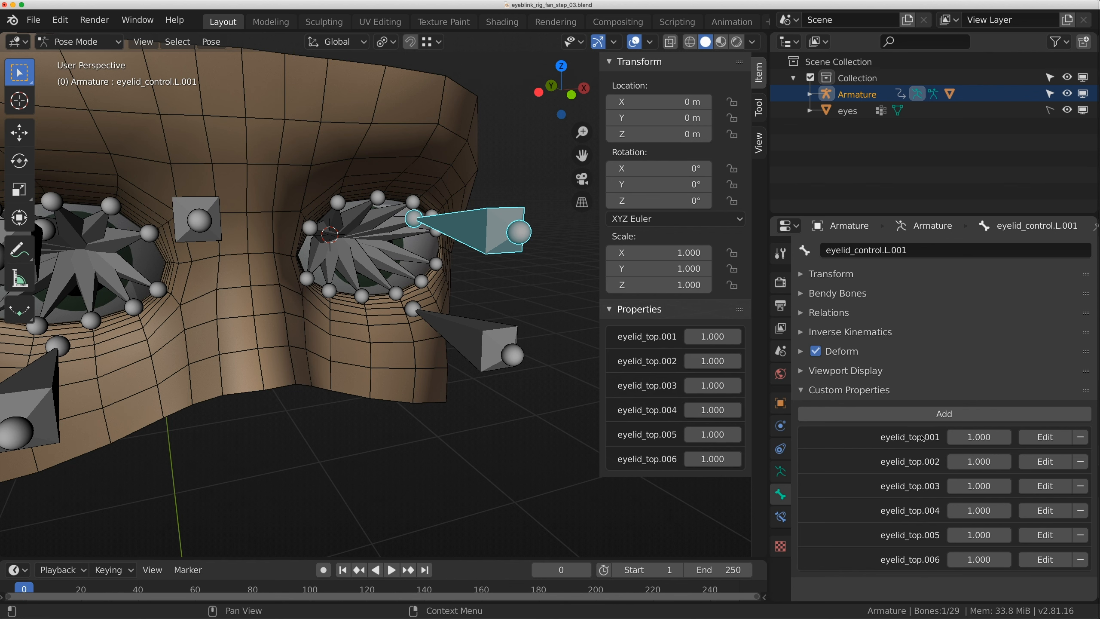
Copy the data path of eyelid_top.001 and open the Z rotation driver of the eyelid_deform.L.001 bone.
{"action": "right_click", "coordinate": [975, 436]}
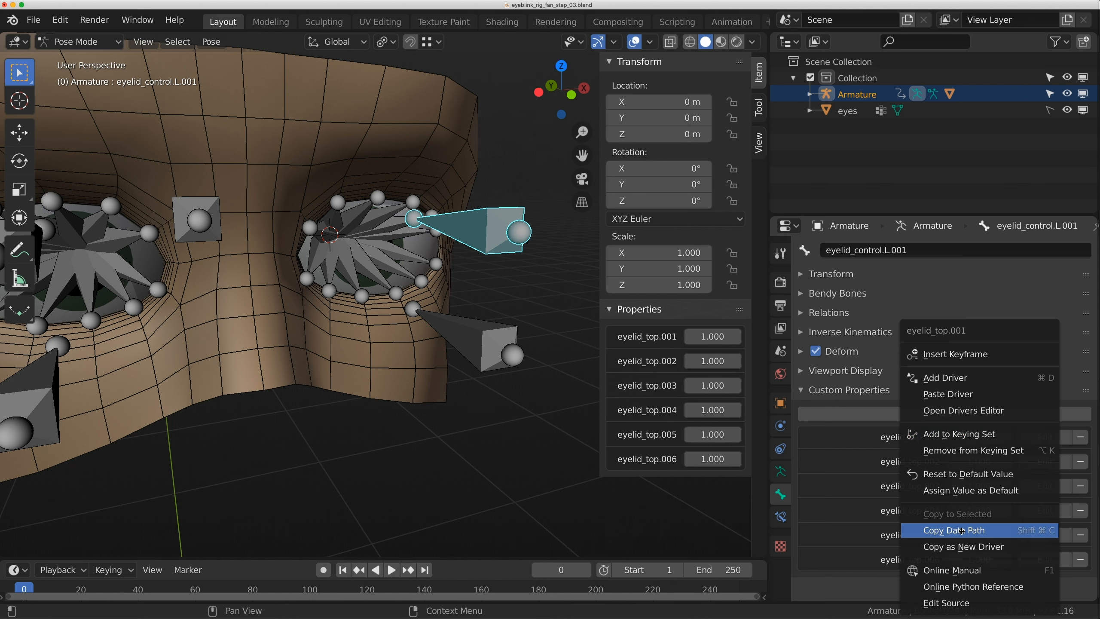
{"action": "left_click", "coordinate": [958, 530]}
{"action": "left_click", "coordinate": [319, 234]}
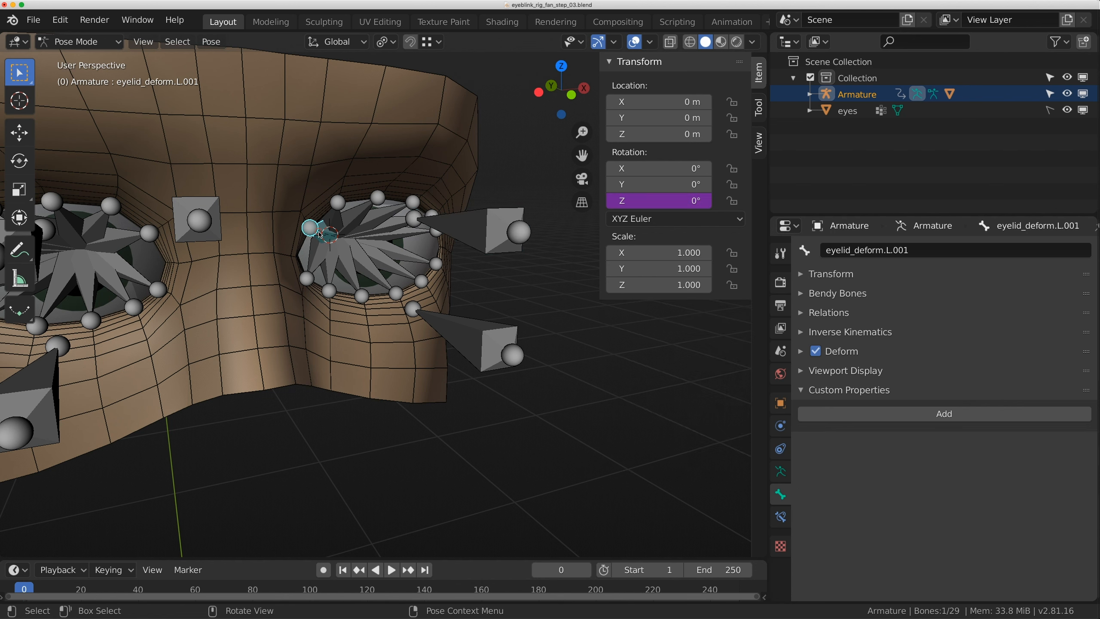
{"action": "right_click", "coordinate": [652, 204]}
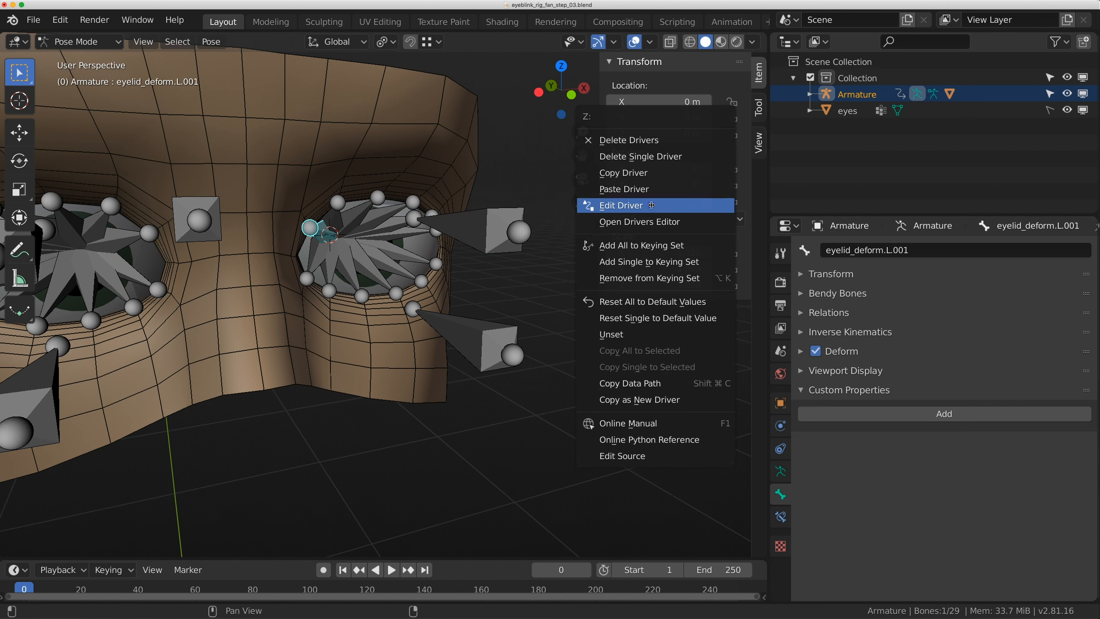
{"action": "left_click", "coordinate": [650, 205]}
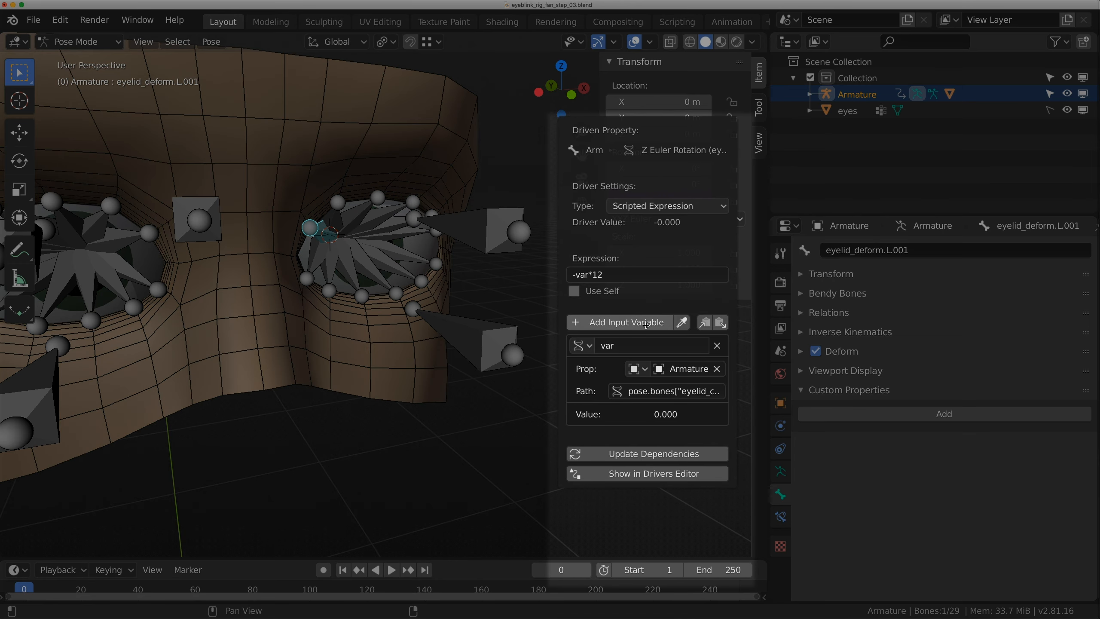
Add a second input variable named eyelid to the Z rotation driver.
{"action": "left_click", "coordinate": [618, 322]}
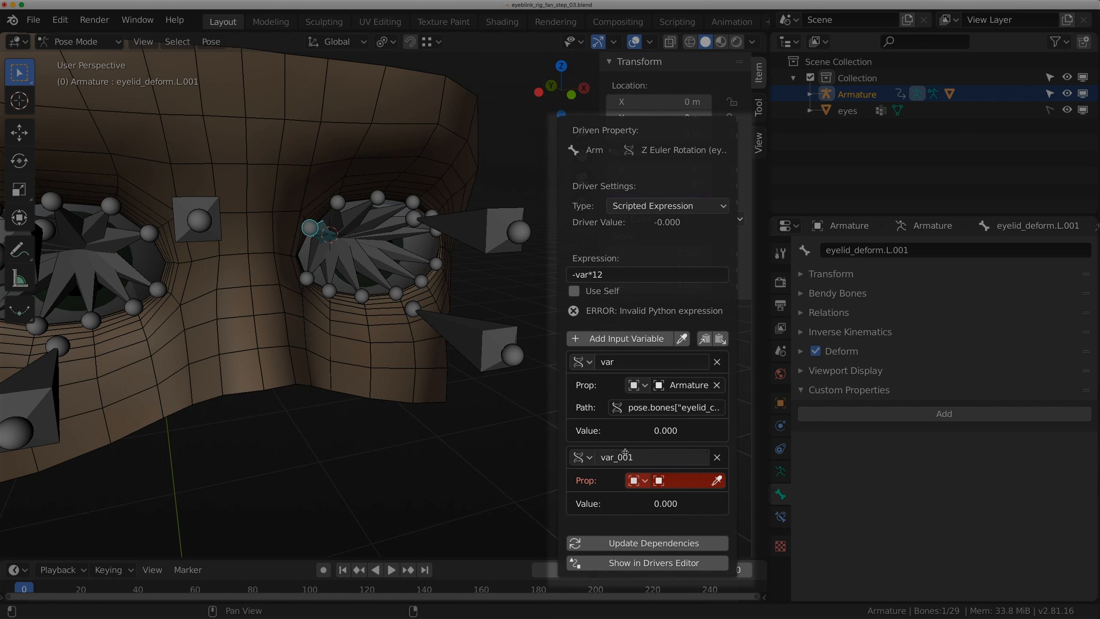
{"action": "left_click", "coordinate": [646, 461]}
{"action": "type", "text": "e"}
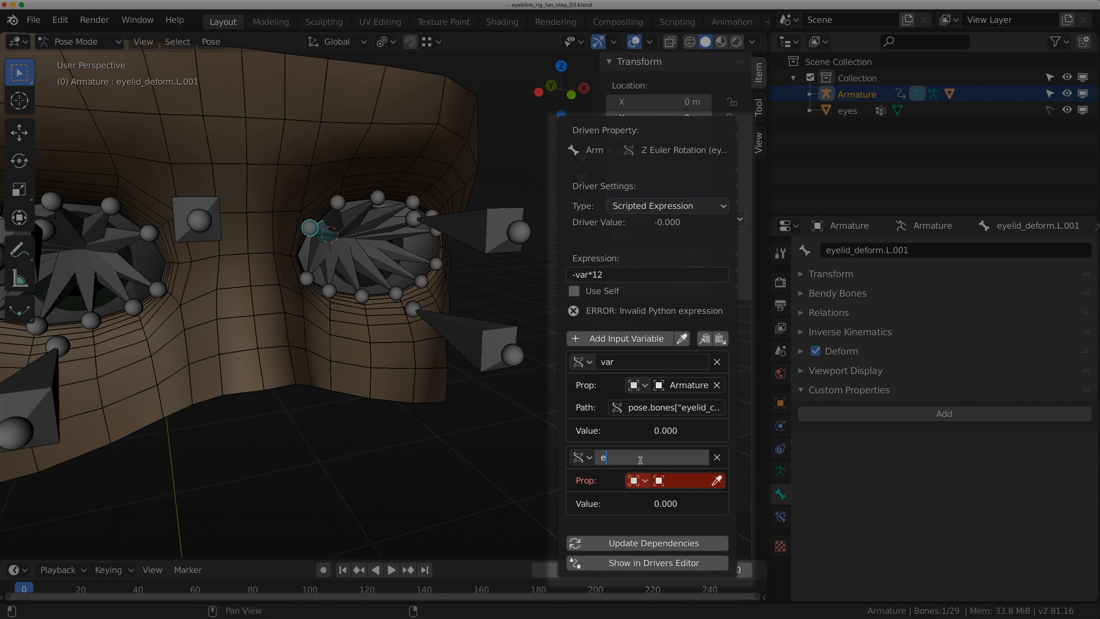
{"action": "type", "text": "yelid"}
{"action": "key", "text": "Return"}
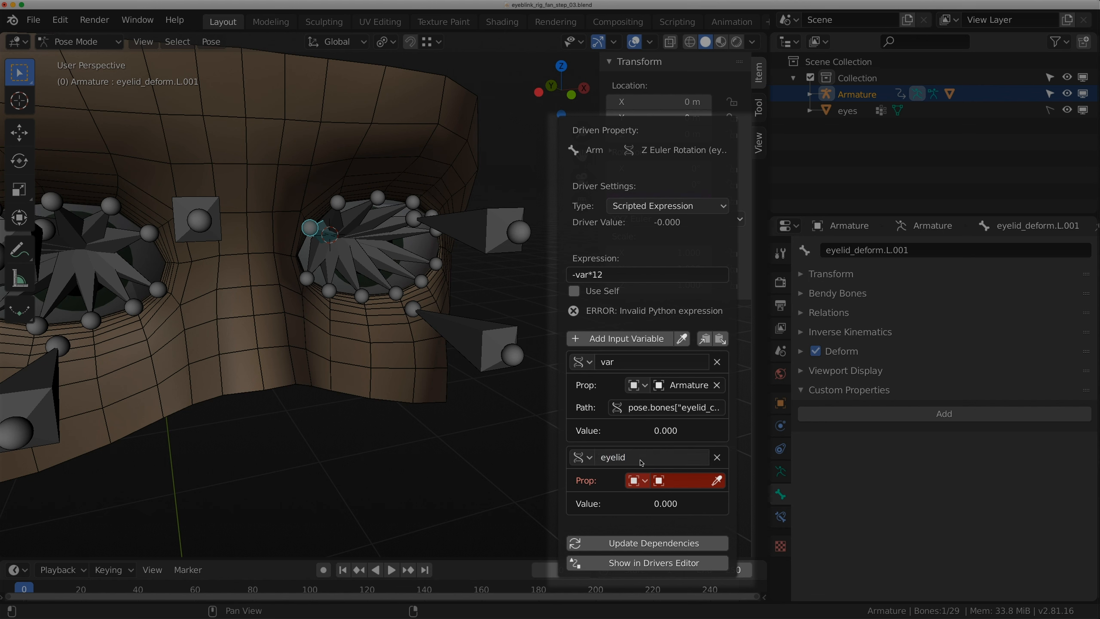
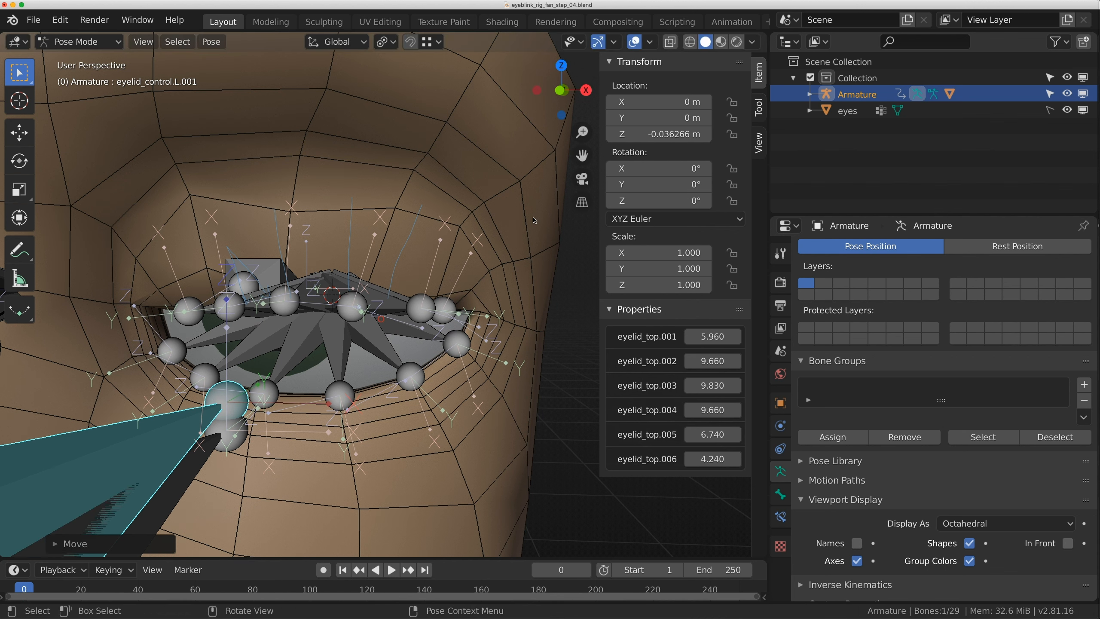
Leave Pose Mode, add the face mesh to the armature selection and enter Weight Paint mode.
{"action": "left_click", "coordinate": [635, 43]}
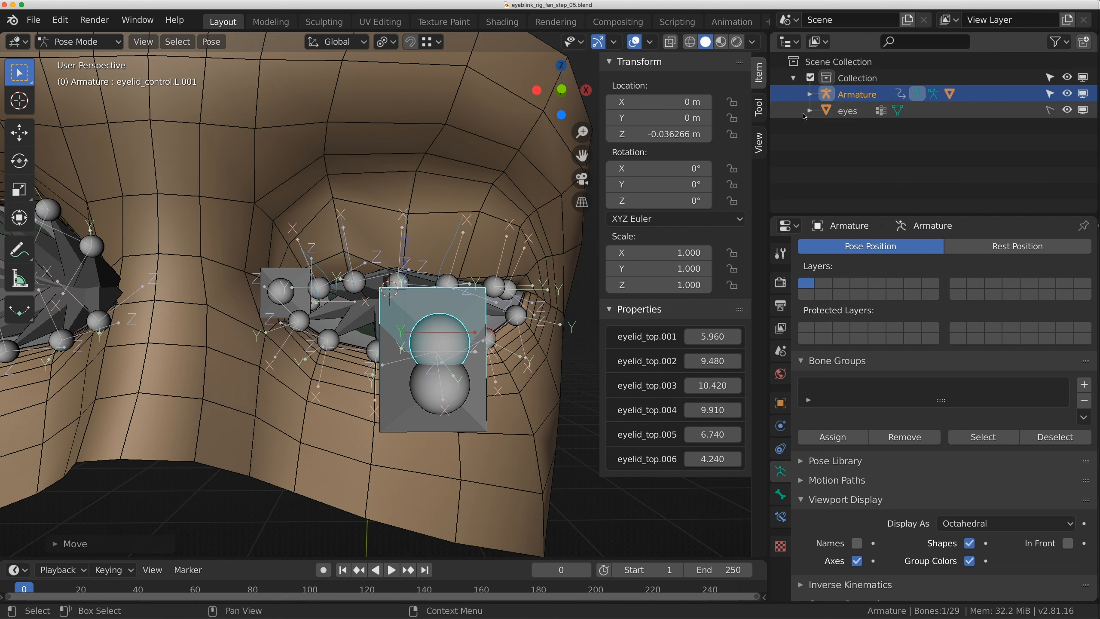
{"action": "left_click", "coordinate": [80, 41]}
{"action": "left_click", "coordinate": [91, 60]}
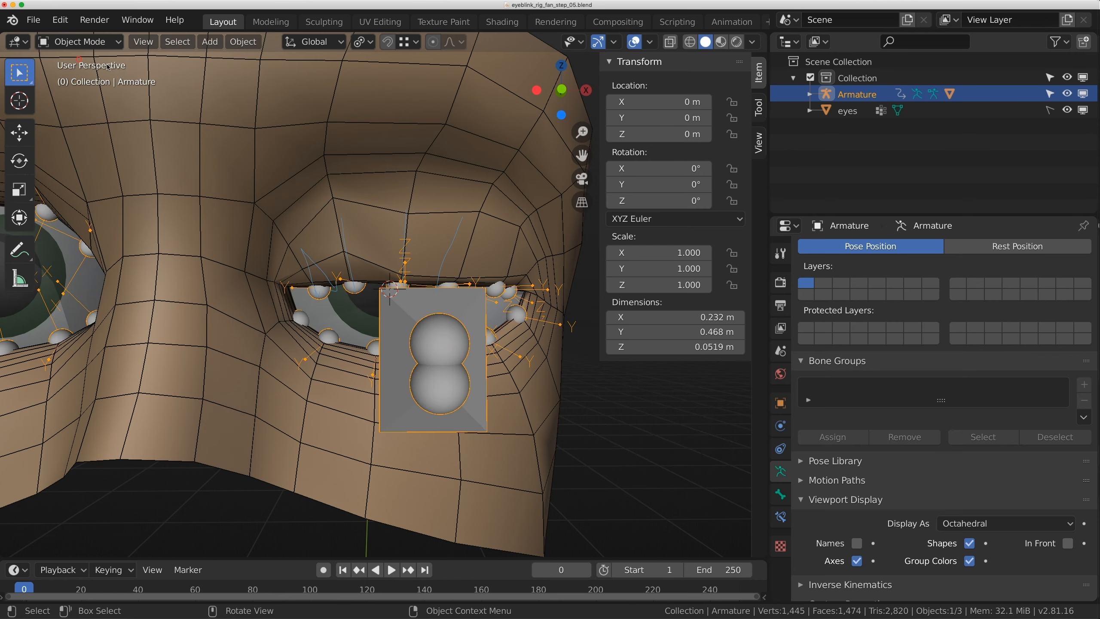
{"action": "left_click", "coordinate": [359, 63], "text": "shift"}
{"action": "left_click", "coordinate": [65, 43]}
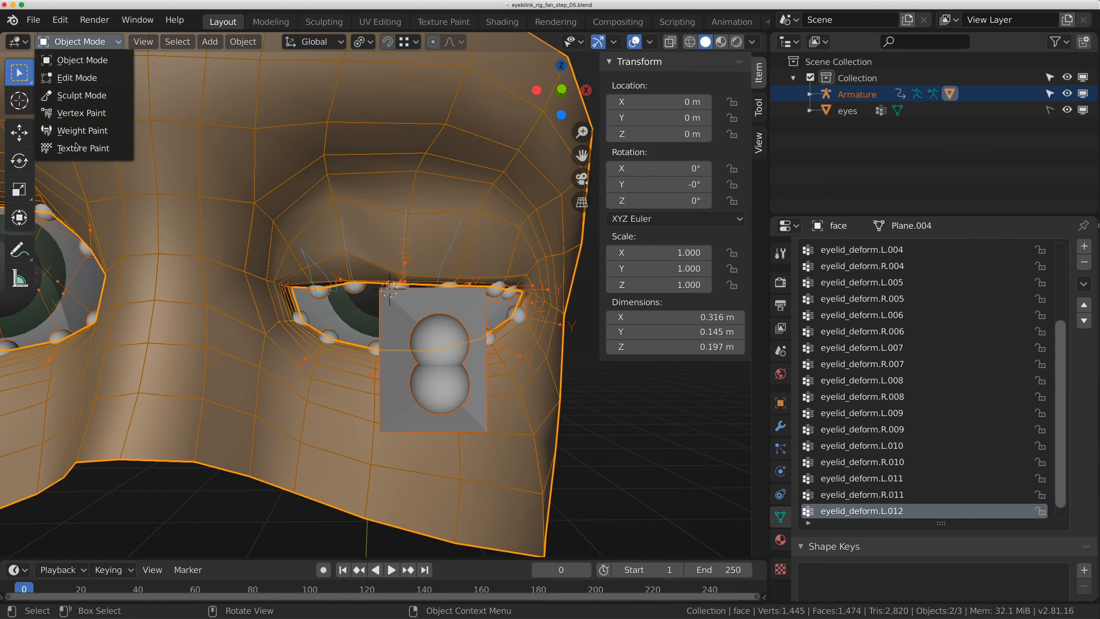
{"action": "left_click", "coordinate": [77, 131]}
Select the eyelid_deform.L.002 bone to display its weights on the face mesh.
{"action": "mouse_move", "coordinate": [381, 281]}
{"action": "middle_mouse_down"}
{"action": "mouse_move", "coordinate": [350, 252]}
{"action": "mouse_move", "coordinate": [381, 299]}
{"action": "mouse_move", "coordinate": [383, 285]}
{"action": "mouse_move", "coordinate": [402, 291]}
{"action": "mouse_move", "coordinate": [343, 276]}
{"action": "middle_mouse_up"}
{"action": "scroll", "coordinate": [402, 291], "scroll_direction": "up", "scroll_amount": 1}
{"action": "scroll", "coordinate": [406, 317], "scroll_direction": "down", "scroll_amount": 1}
{"action": "left_click", "coordinate": [394, 331], "text": "ctrl"}
{"action": "left_click", "coordinate": [635, 43]}
{"action": "left_click", "coordinate": [635, 42]}
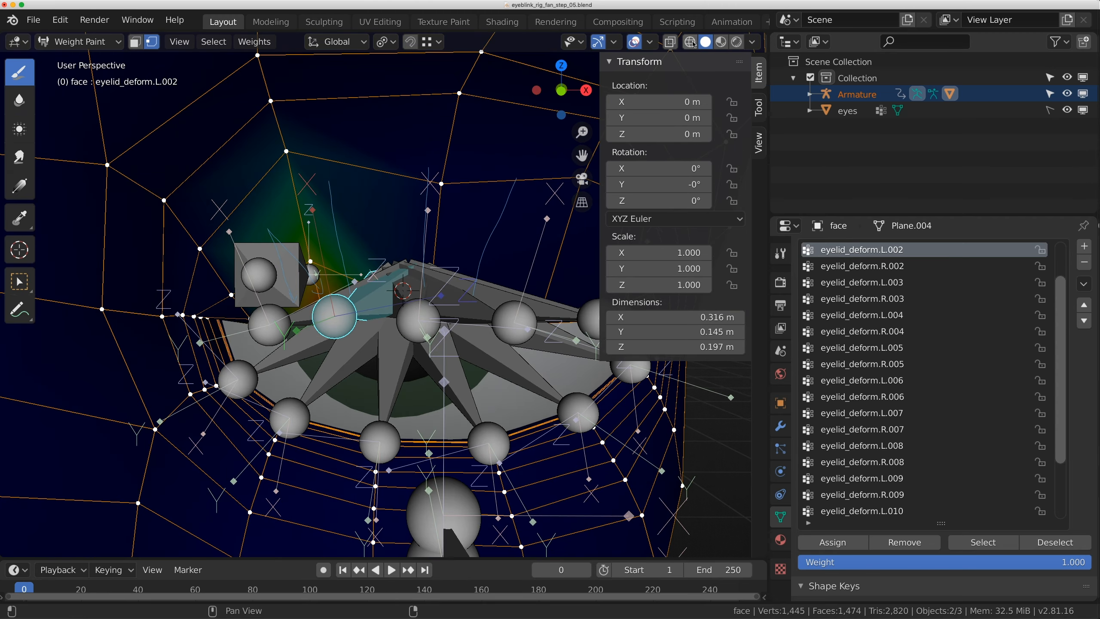
Switch the viewport to wireframe shading and paint eyelid_deform.L.002 weight above the inner part of the upper eyelid.
{"action": "left_click", "coordinate": [693, 44]}
{"action": "middle_click_drag", "start_coordinate": [312, 131], "coordinate": [345, 129]}
{"action": "scroll", "coordinate": [346, 129], "scroll_direction": "up", "scroll_amount": 1}
{"action": "scroll", "coordinate": [346, 129], "scroll_direction": "down", "scroll_amount": 1}
{"action": "left_click", "coordinate": [758, 107]}
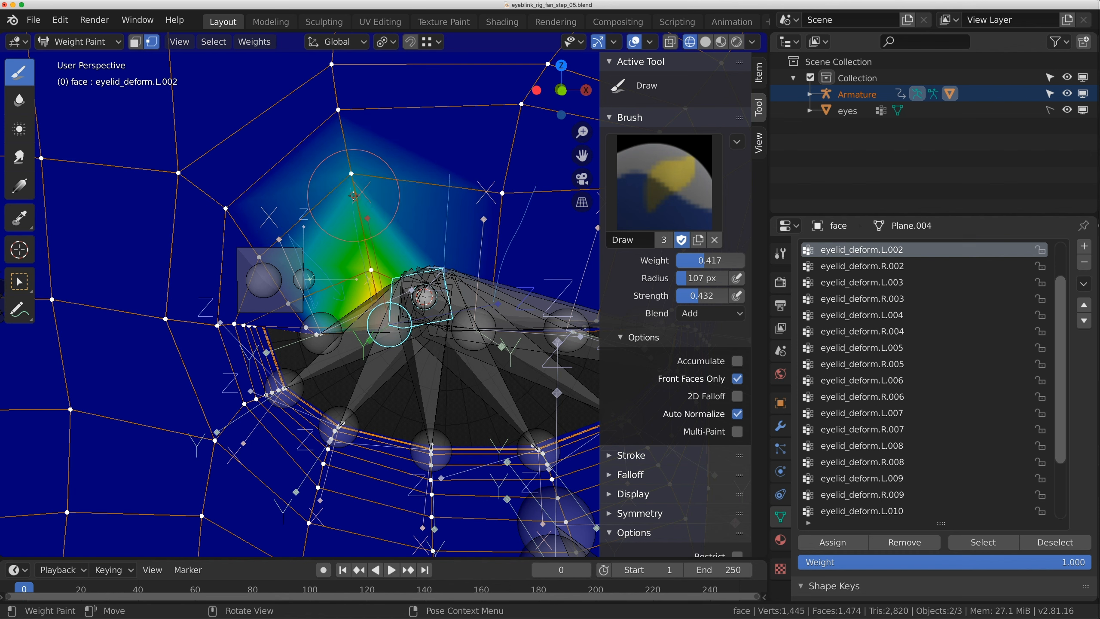
{"action": "left_click_drag", "start_coordinate": [352, 199], "coordinate": [349, 211]}
Select the eyelid_deform.L.005 bone and paint more of its weight above the outer part of the upper eyelid.
{"action": "middle_click_drag", "start_coordinate": [453, 227], "coordinate": [422, 329]}
{"action": "left_click", "coordinate": [419, 335], "text": "ctrl"}
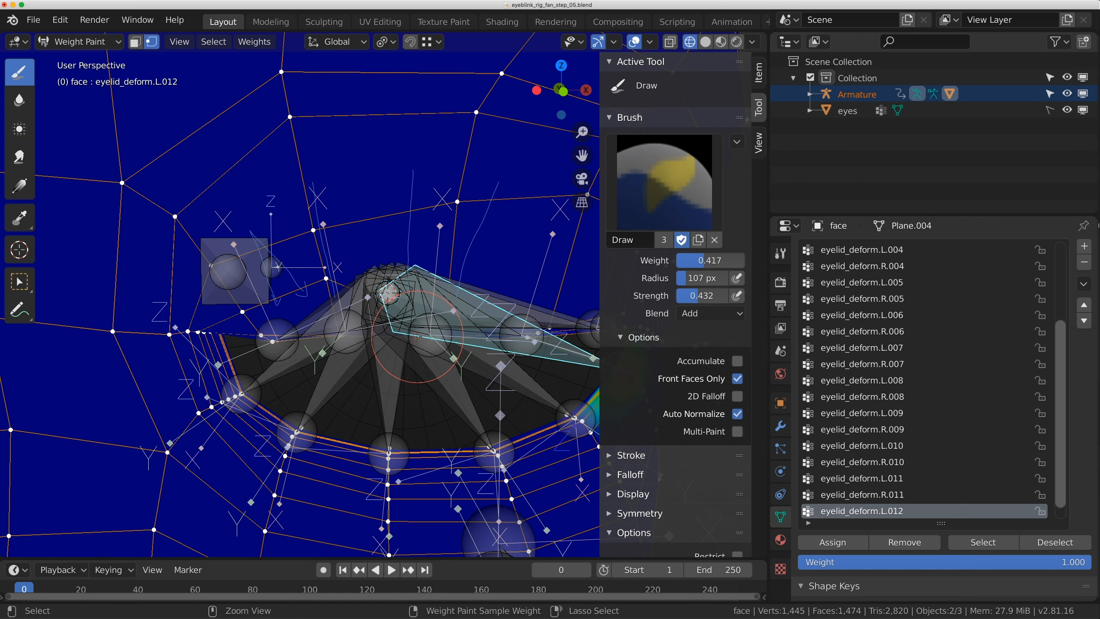
{"action": "left_click", "coordinate": [428, 339], "text": "ctrl"}
{"action": "middle_click_drag", "start_coordinate": [469, 242], "coordinate": [444, 178]}
{"action": "left_click", "coordinate": [377, 163], "text": "ctrl"}
{"action": "left_click", "coordinate": [445, 178], "text": "ctrl"}
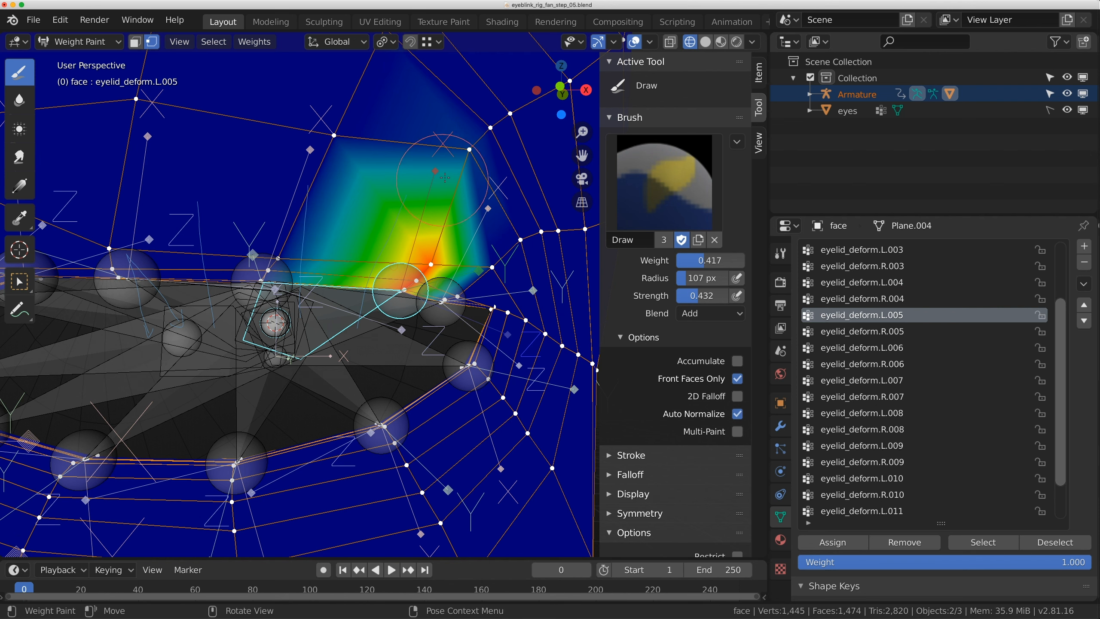
{"action": "left_click_drag", "start_coordinate": [454, 165], "coordinate": [452, 186]}
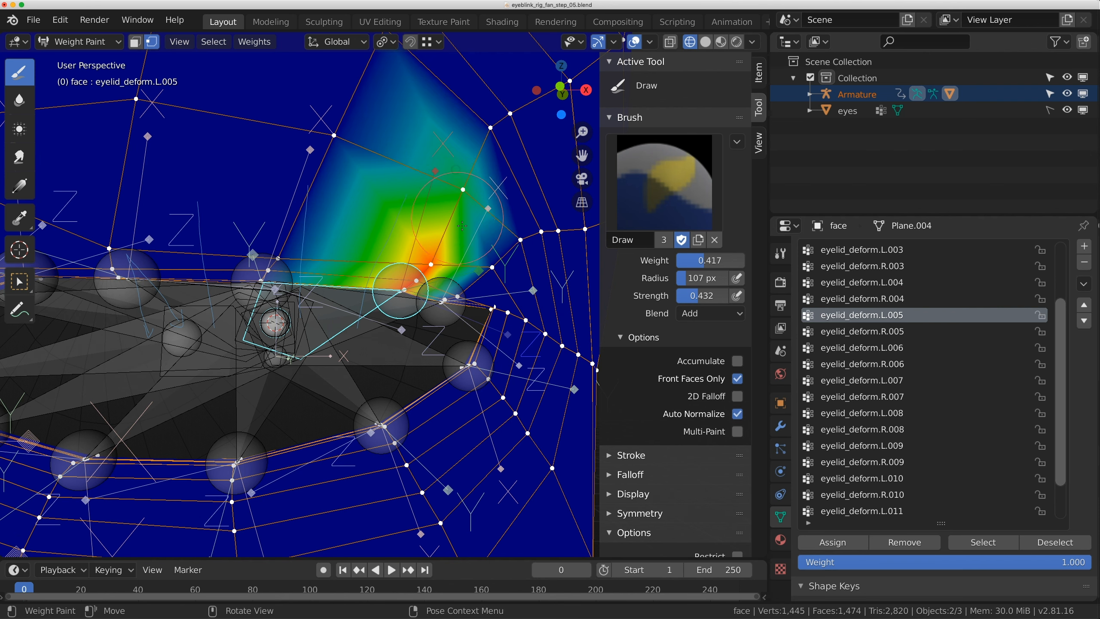
Select the eyelid_deform.L.006 bone and paint its weight around the outer corner of the upper eyelid, undoing one stroke.
{"action": "scroll", "coordinate": [457, 234], "scroll_direction": "up", "scroll_amount": 2}
{"action": "middle_click_drag", "start_coordinate": [457, 234], "coordinate": [438, 236]}
{"action": "left_click", "coordinate": [393, 272], "text": "ctrl"}
{"action": "left_click", "coordinate": [476, 255]}
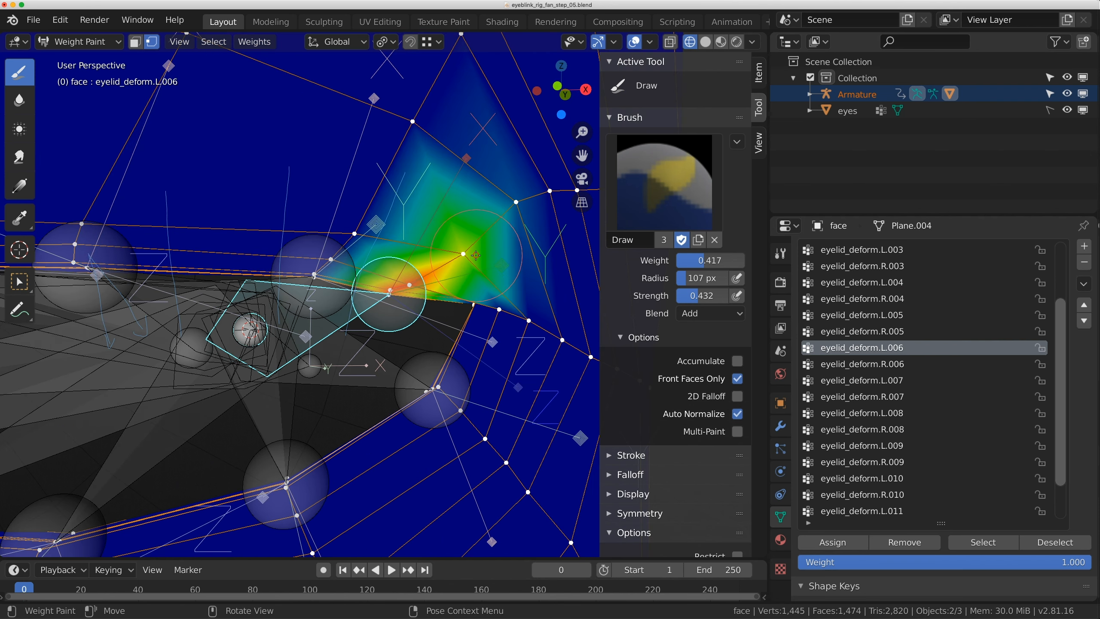
{"action": "left_click", "coordinate": [457, 262]}
{"action": "mouse_move", "coordinate": [455, 262]}
{"action": "middle_mouse_down"}
{"action": "mouse_move", "coordinate": [490, 242]}
{"action": "mouse_move", "coordinate": [478, 242]}
{"action": "middle_mouse_up"}
{"action": "key", "text": "ctrl+z"}
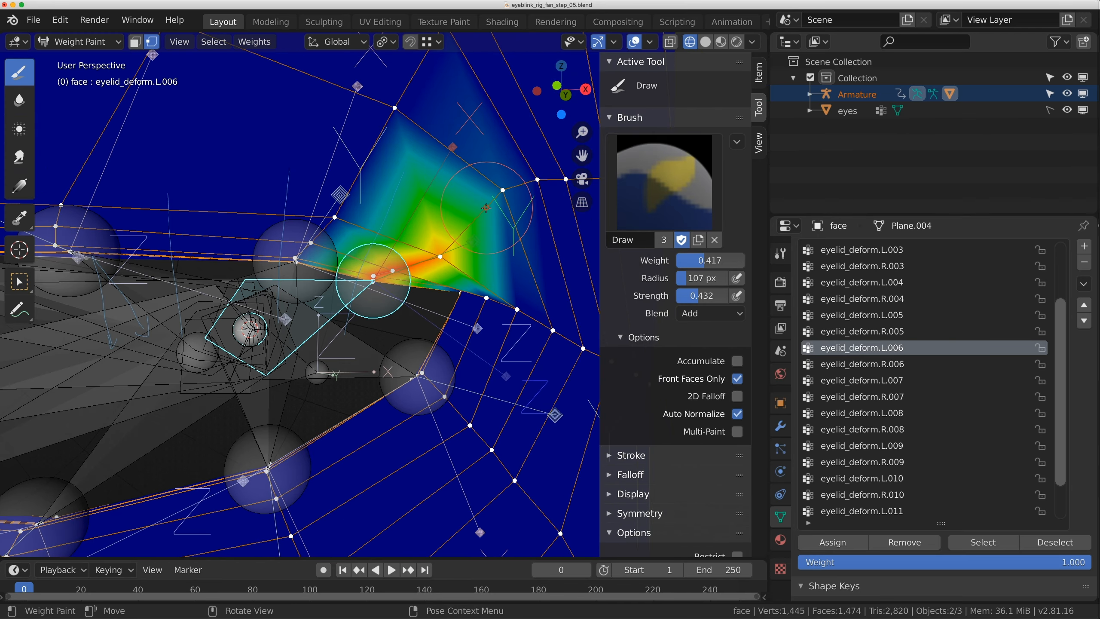
{"action": "left_click", "coordinate": [484, 208]}
{"action": "left_click", "coordinate": [485, 208]}
{"action": "left_click", "coordinate": [486, 208]}
Select an eyelid bone nearer the inner eye corner and paint its weight onto the skin above it.
{"action": "scroll", "coordinate": [481, 210], "scroll_direction": "down", "scroll_amount": 3}
{"action": "mouse_move", "coordinate": [222, 217]}
{"action": "middle_mouse_down", "text": "shift"}
{"action": "mouse_move", "coordinate": [441, 273]}
{"action": "mouse_move", "coordinate": [404, 243]}
{"action": "middle_mouse_up", "text": "shift"}
{"action": "scroll", "coordinate": [405, 243], "scroll_direction": "up", "scroll_amount": 2}
{"action": "scroll", "coordinate": [404, 243], "scroll_direction": "up", "scroll_amount": 1}
{"action": "left_click", "coordinate": [298, 352], "text": "ctrl"}
{"action": "scroll", "coordinate": [390, 304], "scroll_direction": "up", "scroll_amount": 3}
{"action": "left_click", "coordinate": [288, 263]}
{"action": "mouse_move", "coordinate": [303, 325]}
{"action": "middle_mouse_down", "text": "shift"}
{"action": "mouse_move", "coordinate": [398, 307]}
{"action": "mouse_move", "coordinate": [280, 273]}
{"action": "mouse_move", "coordinate": [330, 262]}
{"action": "middle_mouse_up", "text": "shift"}
{"action": "left_click", "coordinate": [288, 263]}
Exit Weight Paint mode, select the armature and return it to Pose Mode with eyelid_control.L.001 active.
{"action": "scroll", "coordinate": [290, 264], "scroll_direction": "down", "scroll_amount": 7}
{"action": "scroll", "coordinate": [280, 273], "scroll_direction": "up", "scroll_amount": 3}
{"action": "scroll", "coordinate": [338, 209], "scroll_direction": "down", "scroll_amount": 8}
{"action": "scroll", "coordinate": [329, 262], "scroll_direction": "up", "scroll_amount": 3}
{"action": "left_click", "coordinate": [80, 41]}
{"action": "left_click", "coordinate": [99, 54]}
{"action": "scroll", "coordinate": [499, 313], "scroll_direction": "down", "scroll_amount": 3}
{"action": "left_click", "coordinate": [555, 364]}
{"action": "middle_click_drag", "start_coordinate": [556, 360], "coordinate": [455, 289], "text": "shift"}
{"action": "key", "text": "ctrl+Tab"}
{"action": "left_click", "coordinate": [357, 230]}
{"action": "middle_click_drag", "start_coordinate": [357, 230], "coordinate": [370, 234]}
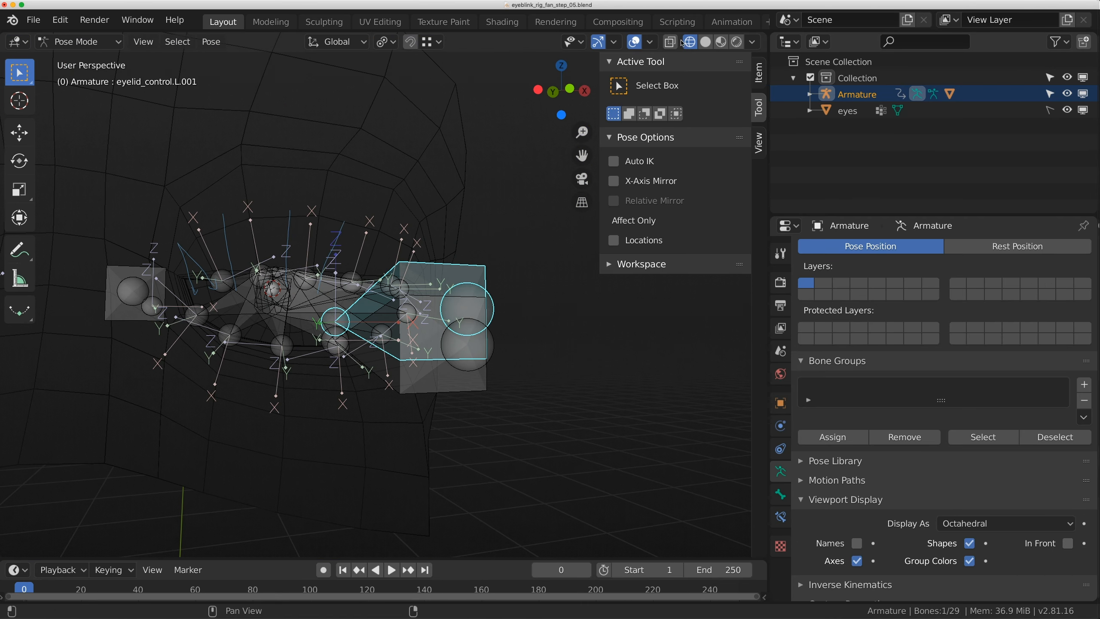
Switch the viewport to solid shading and hide the overlays.
{"action": "left_click", "coordinate": [705, 42]}
{"action": "middle_click_drag", "start_coordinate": [411, 204], "coordinate": [424, 210]}
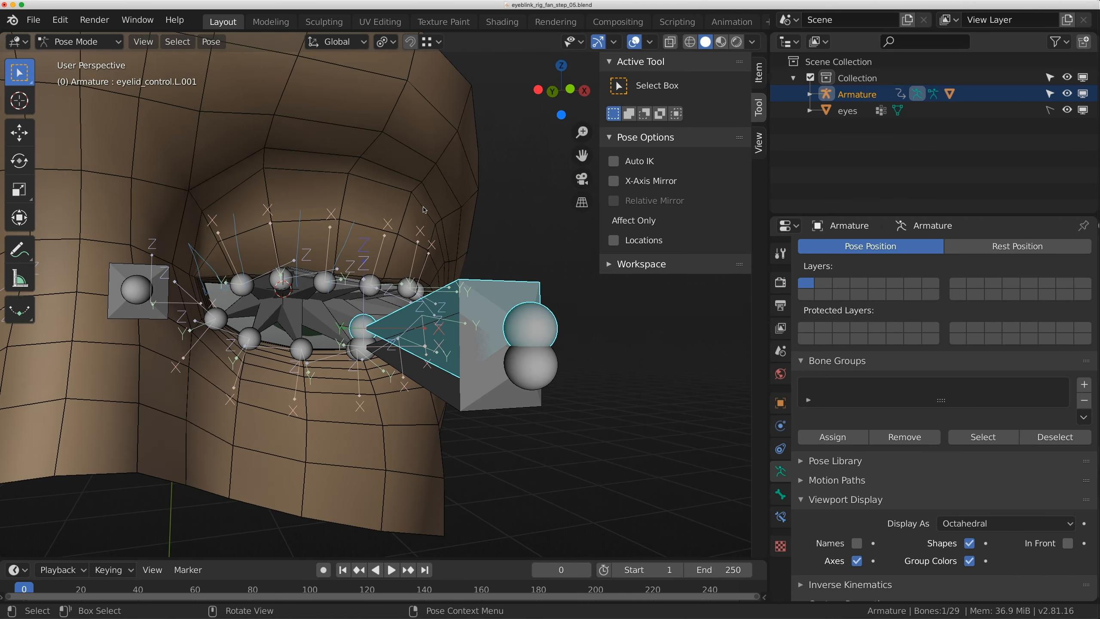
{"action": "left_click", "coordinate": [633, 42]}
Move the eyelid_control.L.001 bone down and back up along Z, checking the upper eyelid's deformation at the inner eye corner.
{"action": "key", "text": "g"}
{"action": "key", "text": "z"}
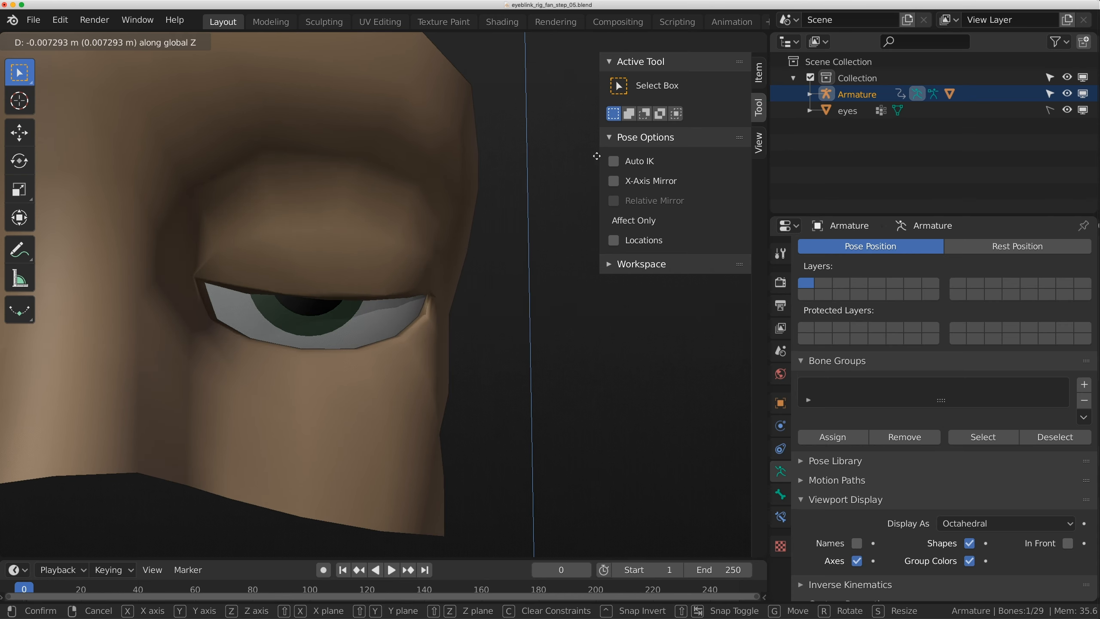
{"action": "left_click", "coordinate": [552, 304]}
{"action": "middle_click_drag", "start_coordinate": [552, 305], "coordinate": [438, 297]}
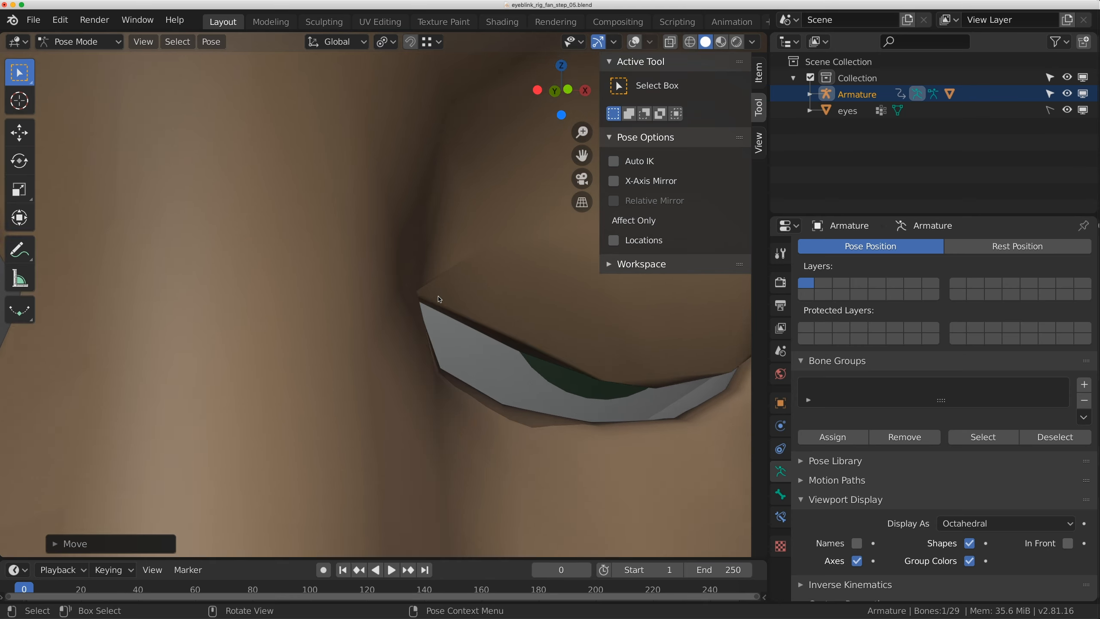
{"action": "key", "text": "g"}
{"action": "key", "text": "z"}
{"action": "left_click", "coordinate": [479, 343]}
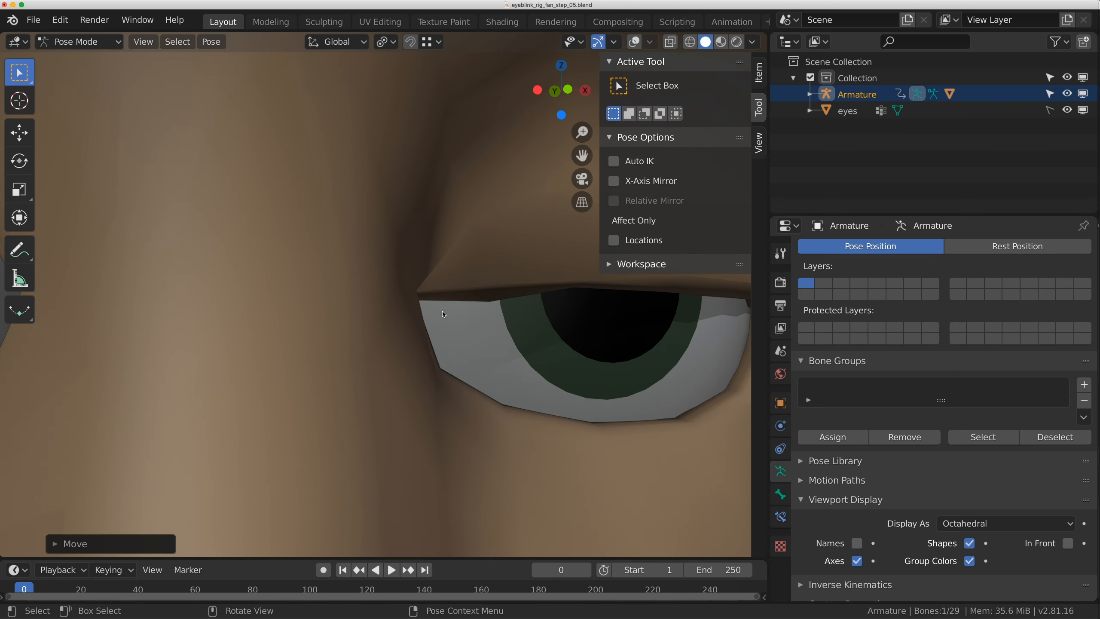
Try another Z move of the eyelid_control.L.001 bone with both eyes in view and undo it.
{"action": "scroll", "coordinate": [443, 313], "scroll_direction": "down", "scroll_amount": 6}
{"action": "key", "text": "g"}
{"action": "key", "text": "z"}
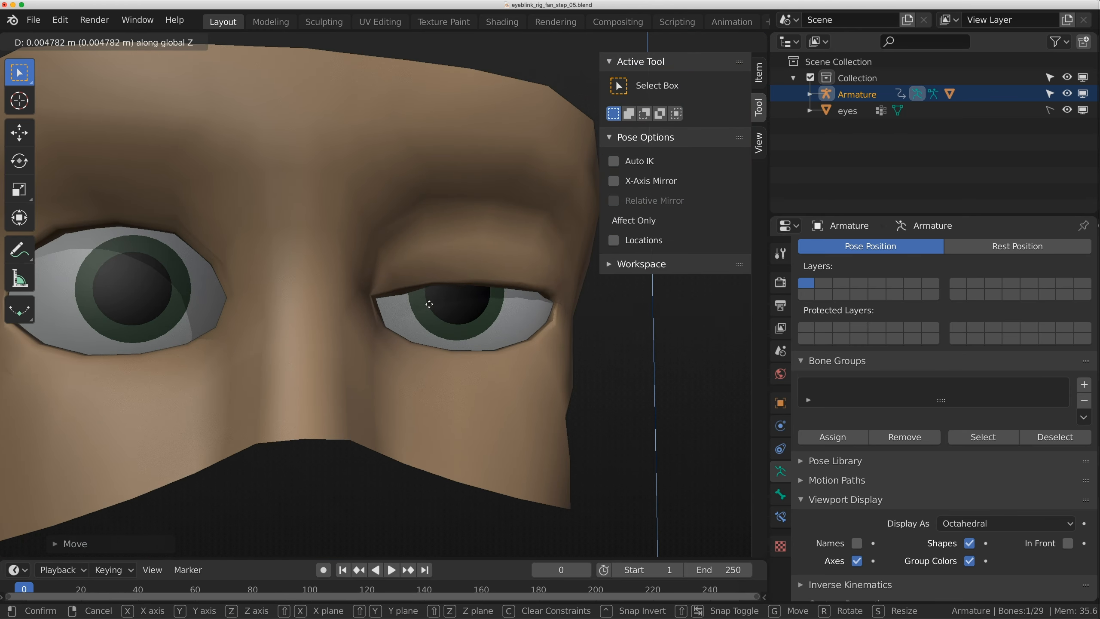
{"action": "left_click", "coordinate": [441, 314]}
{"action": "key", "text": "ctrl+z"}
{"action": "middle_click_drag", "start_coordinate": [444, 315], "coordinate": [429, 305]}
Lower the eyelid_control.L.001 bone and inspect the skin around both eyes from an angled view for unwanted deformation.
{"action": "key", "text": "g"}
{"action": "key", "text": "z"}
{"action": "left_click", "coordinate": [427, 432]}
{"action": "middle_click_drag", "start_coordinate": [322, 373], "coordinate": [372, 367]}
{"action": "middle_click_drag", "start_coordinate": [349, 276], "coordinate": [339, 274]}
{"action": "key", "text": "g"}
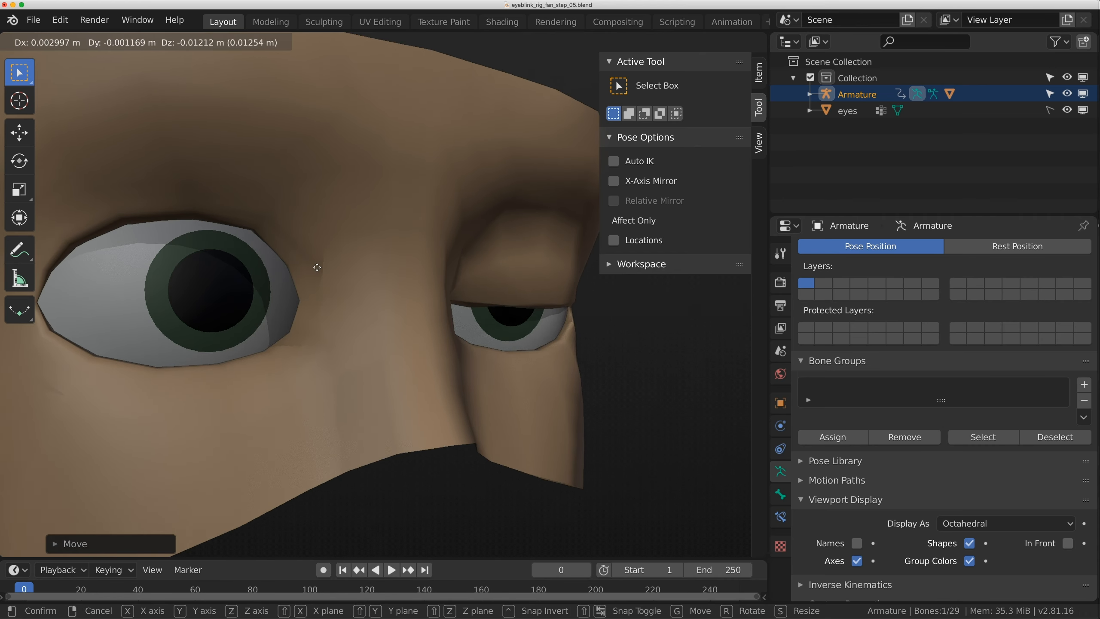
{"action": "left_click", "coordinate": [336, 307]}
Select the face mesh, turn the overlays back on and enter Weight Paint mode.
{"action": "left_click", "coordinate": [506, 93]}
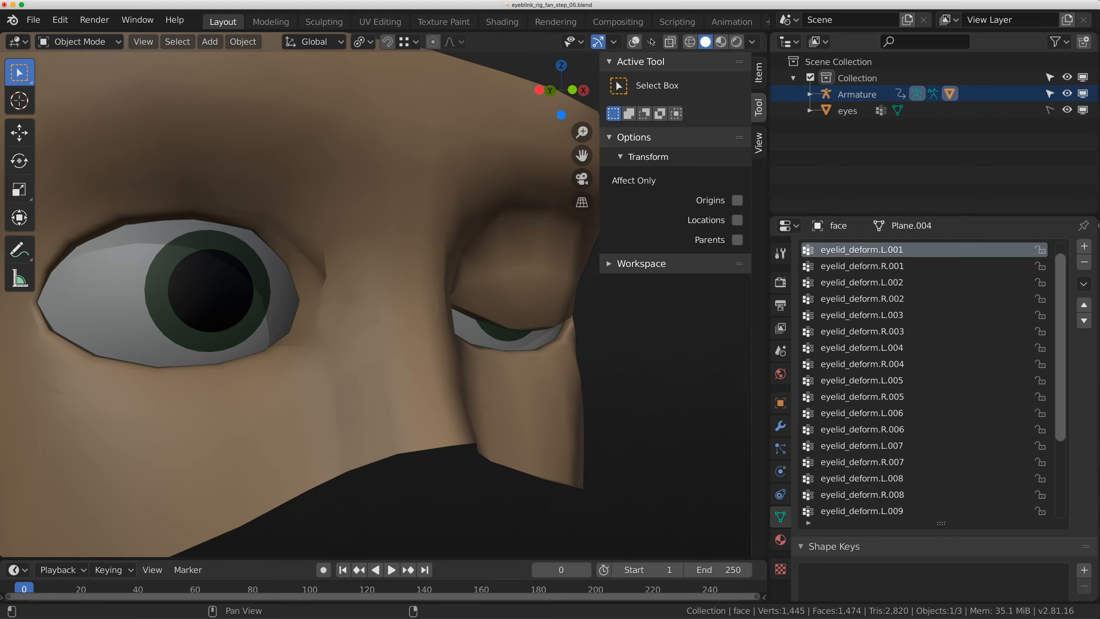
{"action": "left_click", "coordinate": [635, 42]}
{"action": "key", "text": "ctrl+Tab"}
{"action": "left_click", "coordinate": [287, 184]}
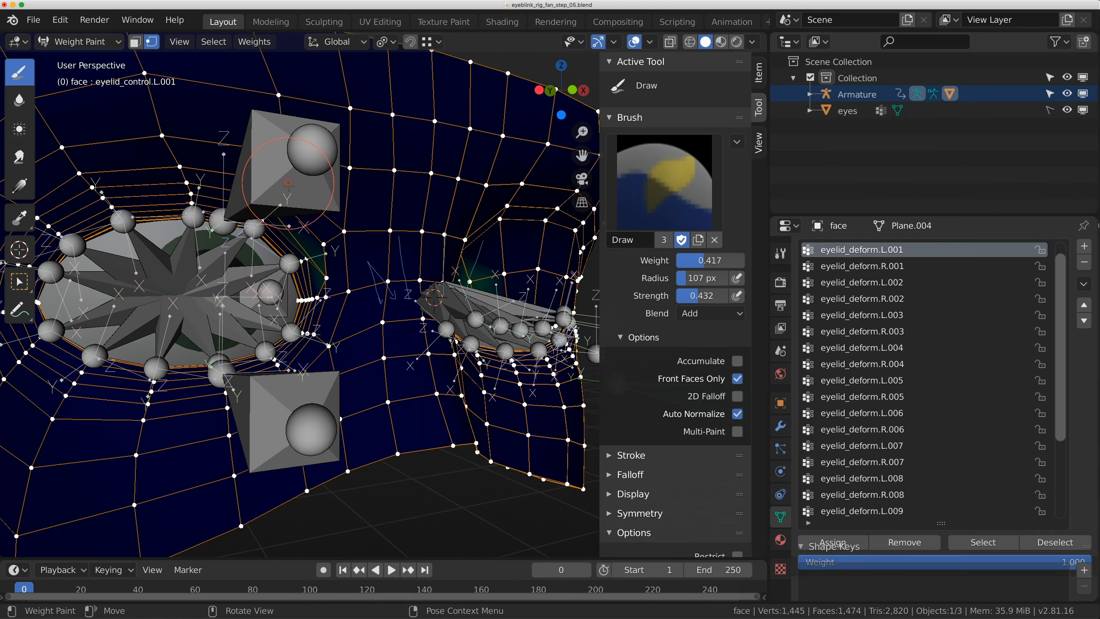
{"action": "scroll", "coordinate": [365, 237], "scroll_direction": "up", "scroll_amount": 2}
{"action": "scroll", "coordinate": [414, 256], "scroll_direction": "down", "scroll_amount": 6}
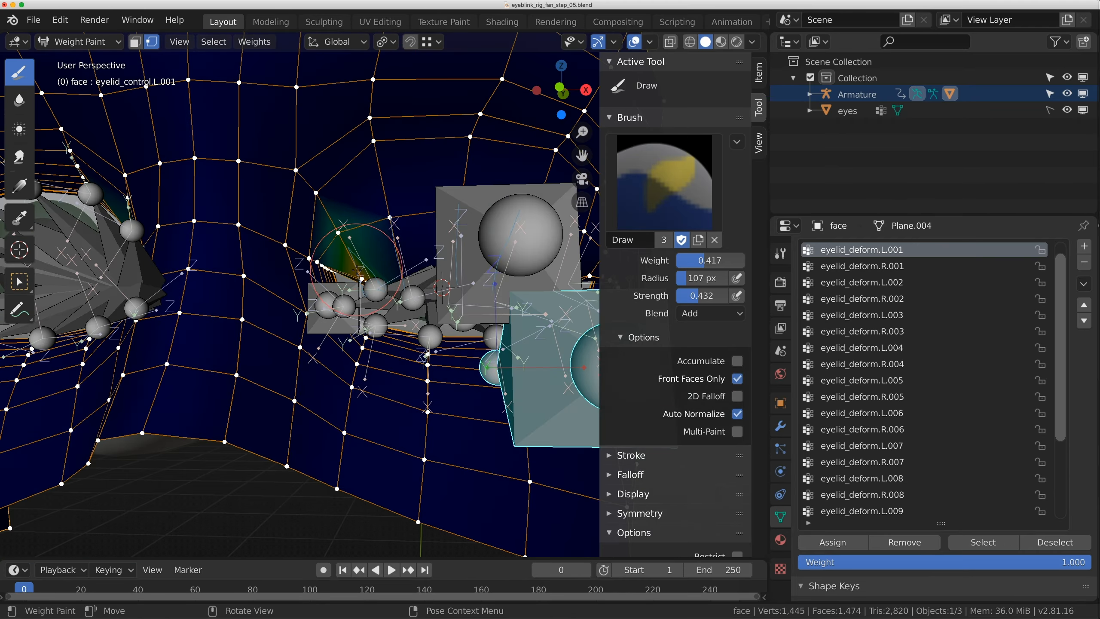
Raise the eyelid_control.L.001 bone to open the eye and select the eyelid_deform.L.001 bone for weight painting.
{"action": "key", "text": "g"}
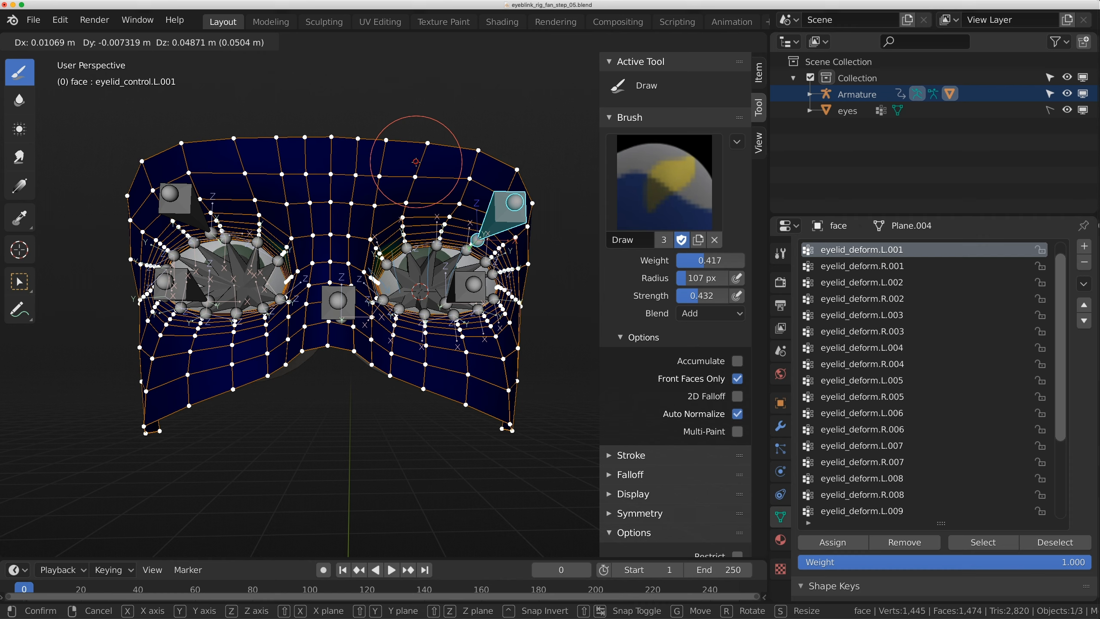
{"action": "left_click", "coordinate": [414, 165]}
{"action": "left_click", "coordinate": [398, 278], "text": "ctrl"}
{"action": "scroll", "coordinate": [399, 277], "scroll_direction": "up", "scroll_amount": 7}
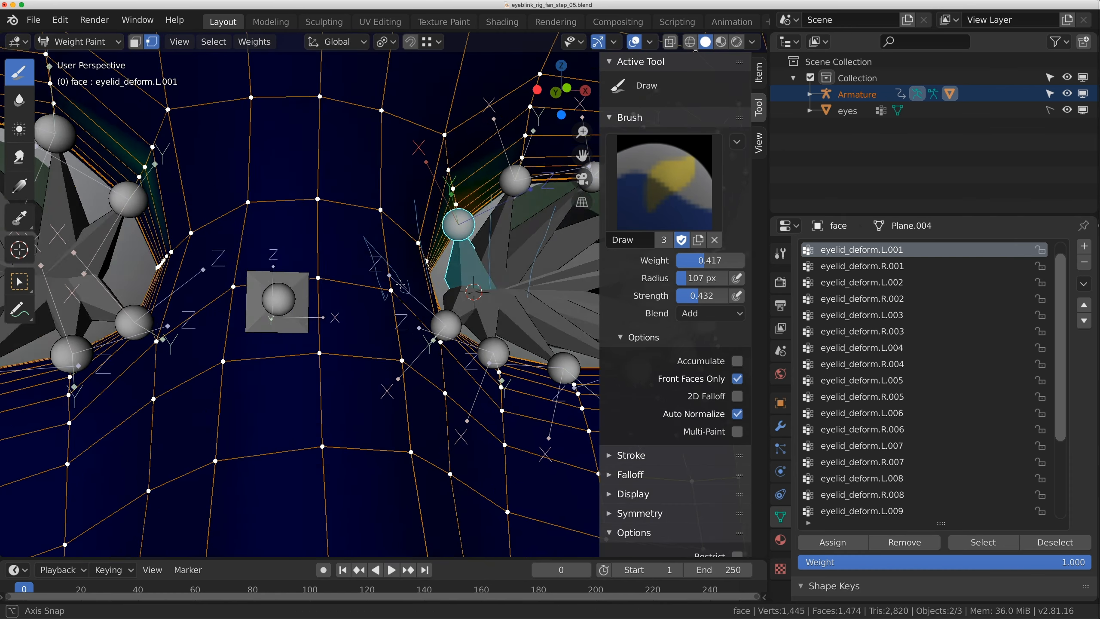
Set the brush to Mix with weight 0 and strength 1, and erase eyelid_deform.L.001's weight near the opposite eye's inner corner.
{"action": "left_click", "coordinate": [710, 313]}
{"action": "left_click", "coordinate": [712, 334]}
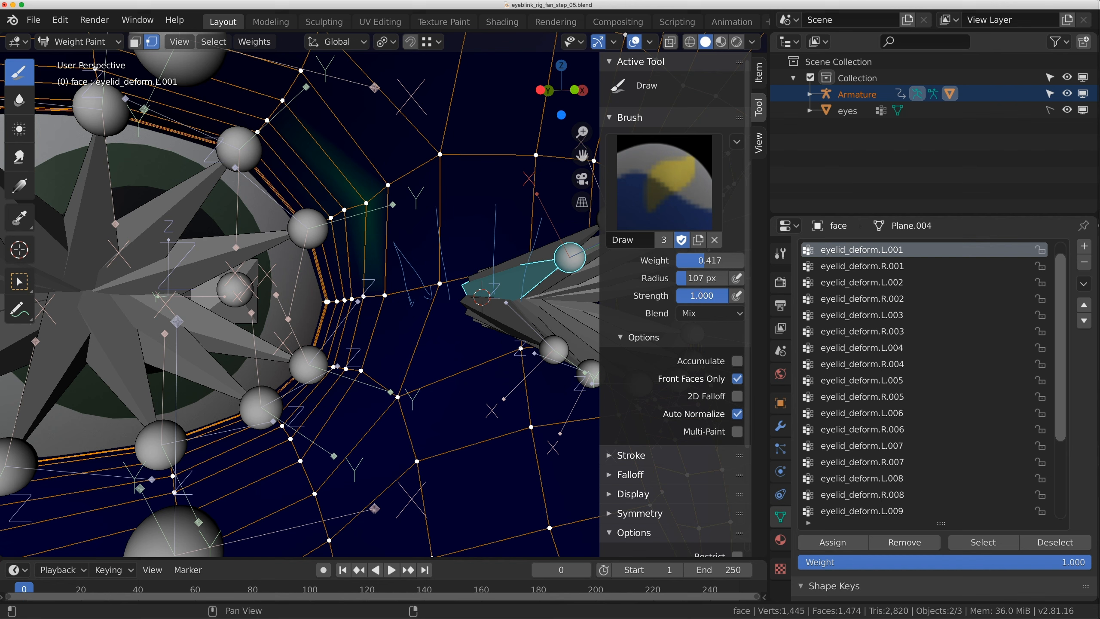
{"action": "left_click_drag", "start_coordinate": [702, 256], "coordinate": [669, 256]}
{"action": "left_click_drag", "start_coordinate": [407, 183], "coordinate": [364, 200]}
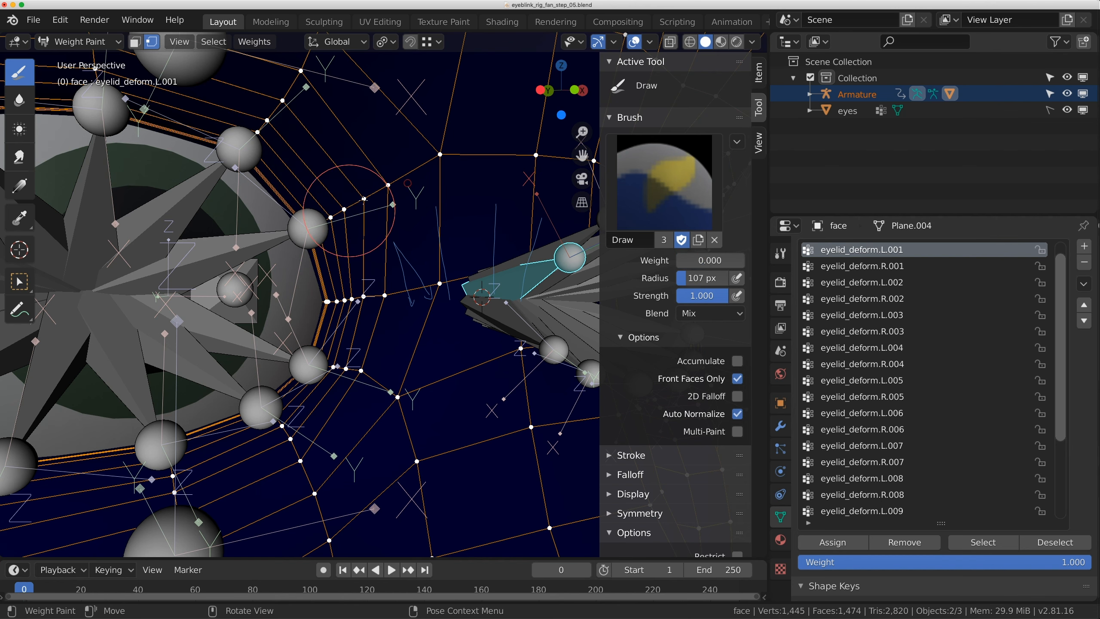
Leave Weight Paint mode and return the face mesh to Object Mode.
{"action": "scroll", "coordinate": [318, 234], "scroll_direction": "down", "scroll_amount": 7}
{"action": "middle_click_drag", "start_coordinate": [372, 211], "coordinate": [343, 219]}
{"action": "scroll", "coordinate": [372, 217], "scroll_direction": "up", "scroll_amount": 2}
{"action": "left_click", "coordinate": [81, 41]}
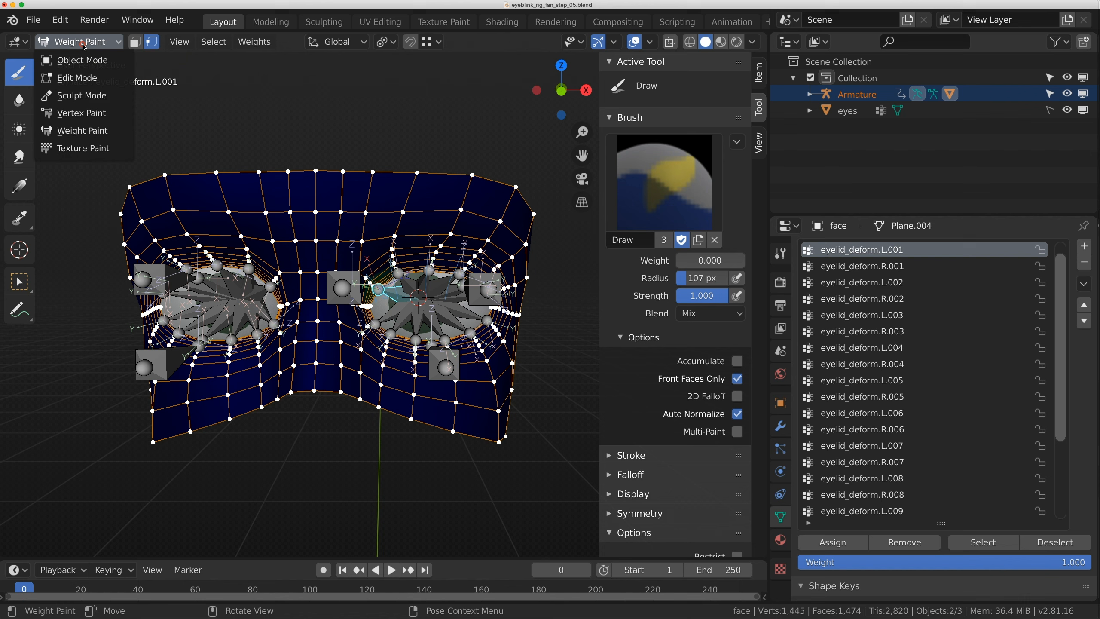
{"action": "left_click", "coordinate": [83, 60]}
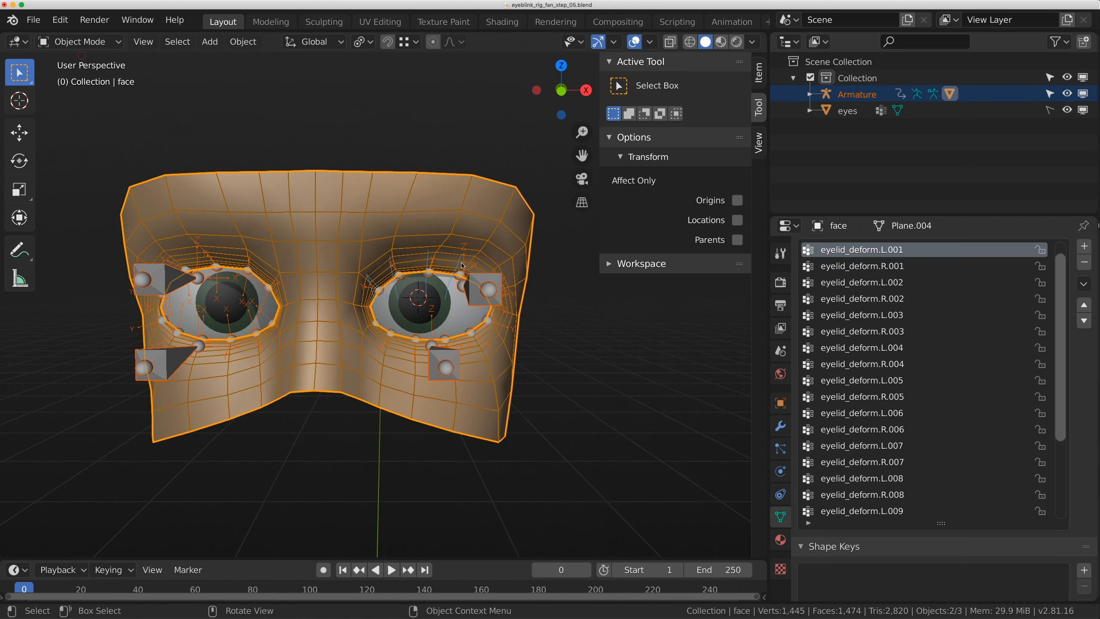
Select the armature, enter Pose Mode and move the eyelid_control.L.001 bone along Z to test the eyelid.
{"action": "left_click", "coordinate": [481, 284]}
{"action": "middle_click_drag", "start_coordinate": [477, 279], "coordinate": [487, 285]}
{"action": "key", "text": "ctrl+Tab"}
{"action": "left_click", "coordinate": [463, 260]}
{"action": "key", "text": "g"}
{"action": "key", "text": "z"}
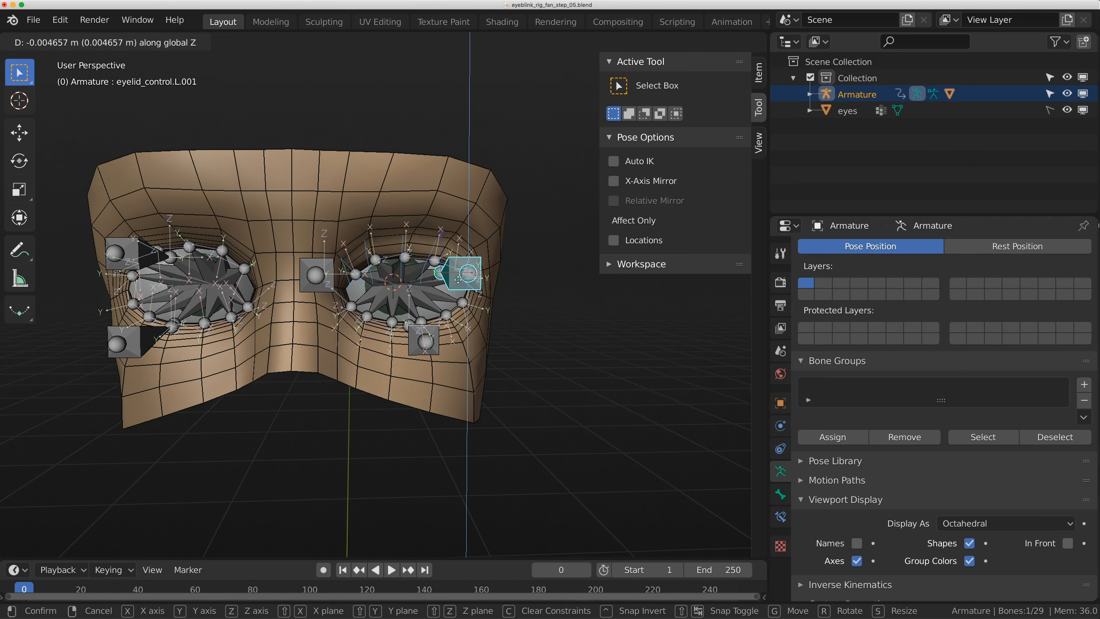
{"action": "left_click", "coordinate": [437, 150]}
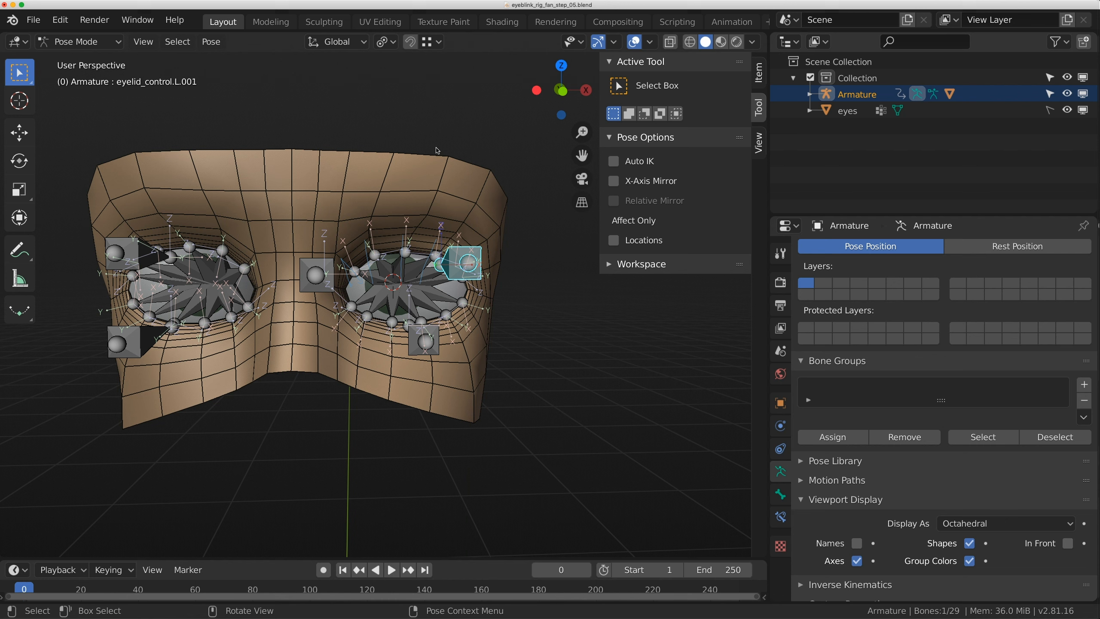
Select the face in Object Mode, show its Subdivision modifier in the viewport and place it below the Armature modifier.
{"action": "key", "text": "ctrl+Tab"}
{"action": "left_click", "coordinate": [419, 159]}
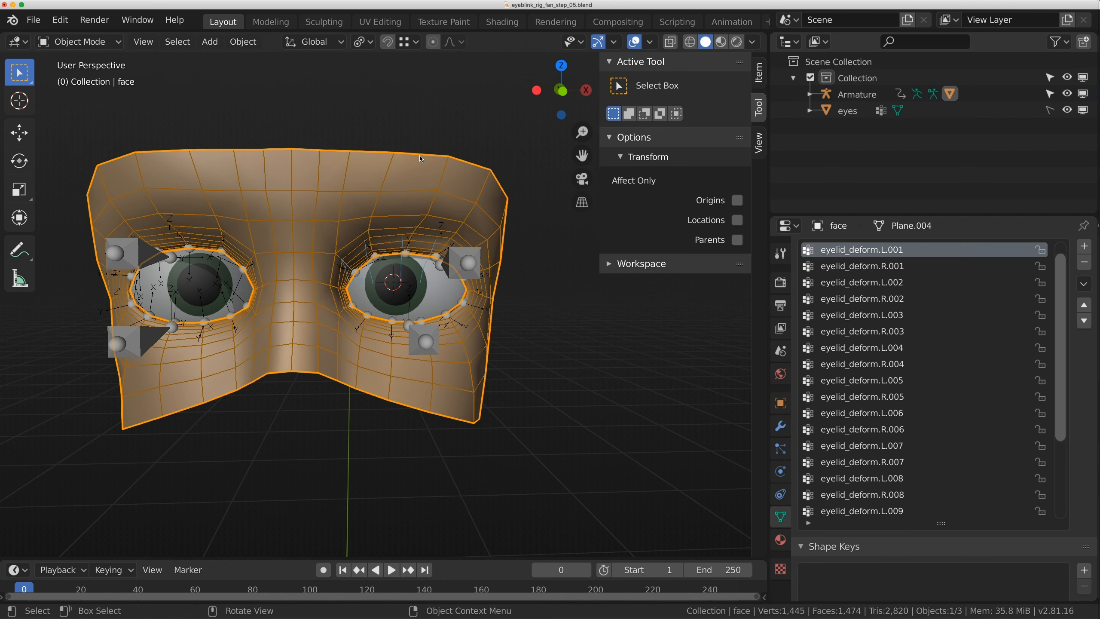
{"action": "left_click", "coordinate": [780, 426]}
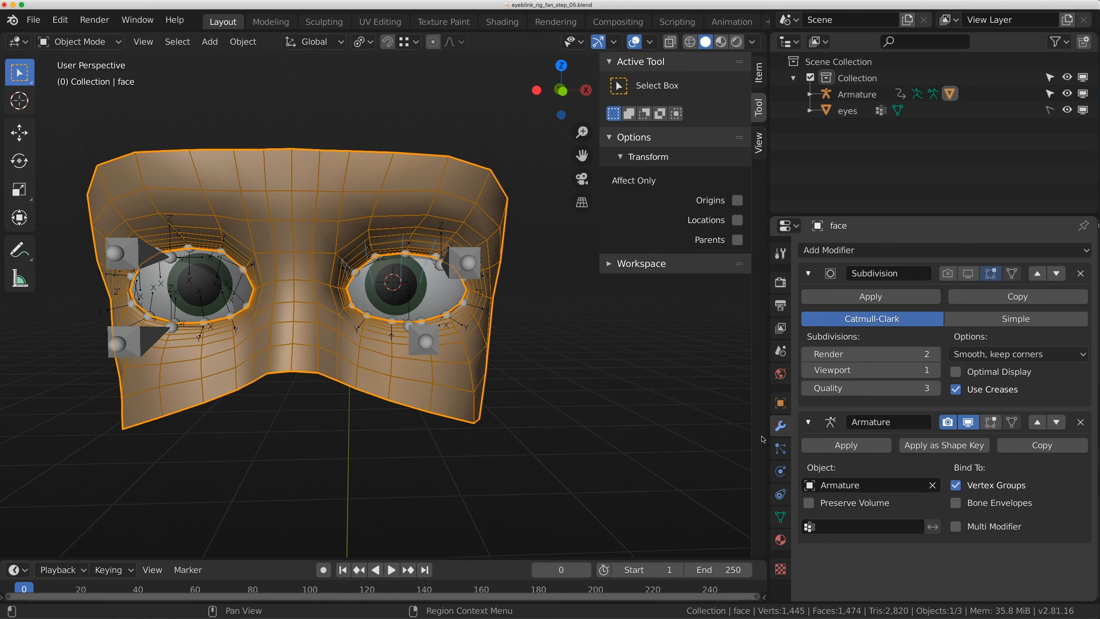
{"action": "left_click", "coordinate": [968, 273]}
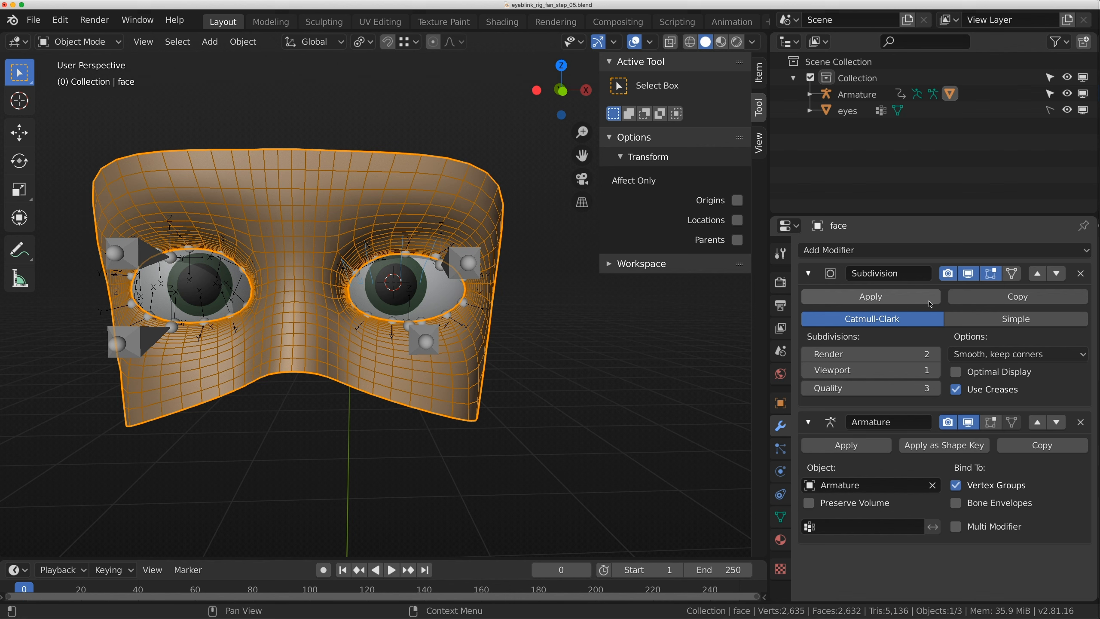
{"action": "left_click", "coordinate": [808, 273]}
{"action": "left_click", "coordinate": [808, 301]}
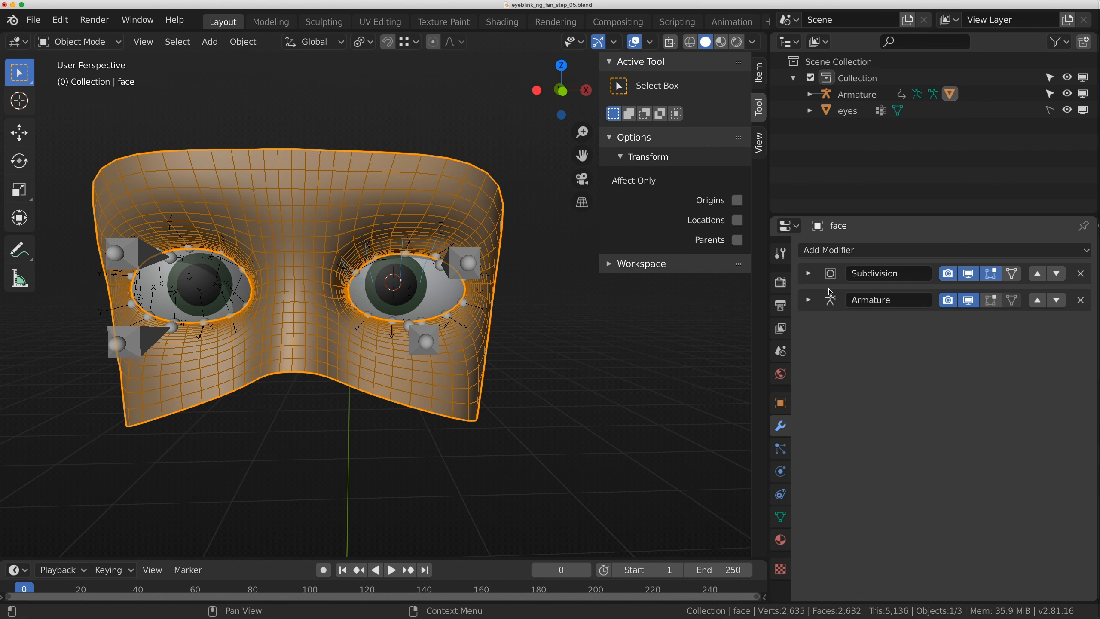
{"action": "left_click", "coordinate": [1057, 274]}
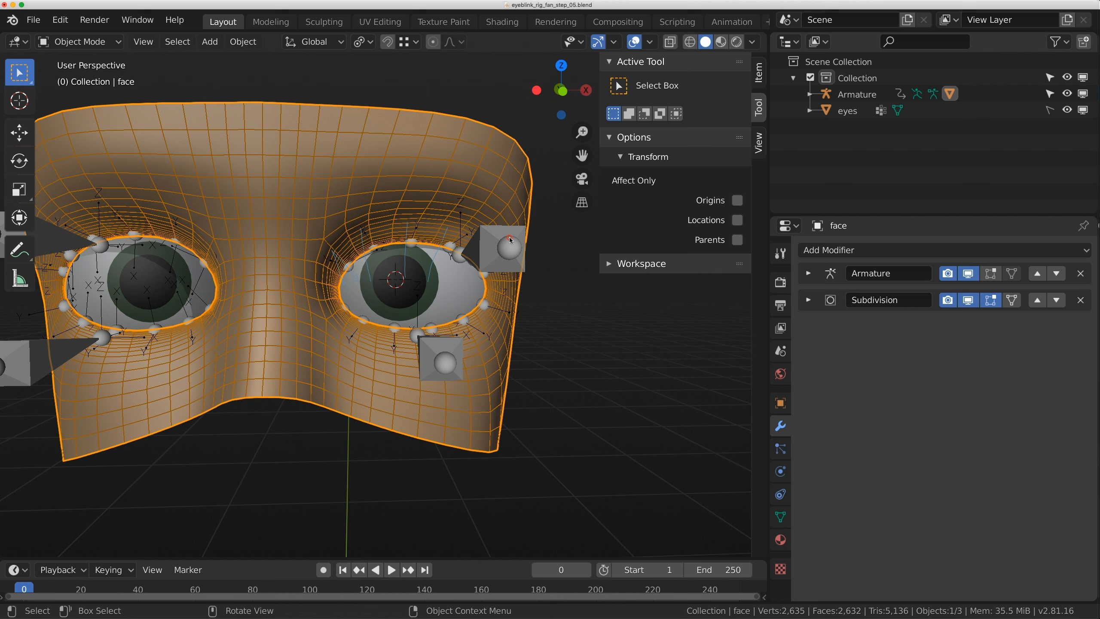
Put the armature back in Pose Mode and lower the eyelid_control.L.001 bone along Z on the subdivided face.
{"action": "left_click", "coordinate": [510, 240]}
{"action": "key", "text": "ctrl+Tab"}
{"action": "left_click", "coordinate": [506, 243]}
{"action": "scroll", "coordinate": [501, 246], "scroll_direction": "up", "scroll_amount": 3}
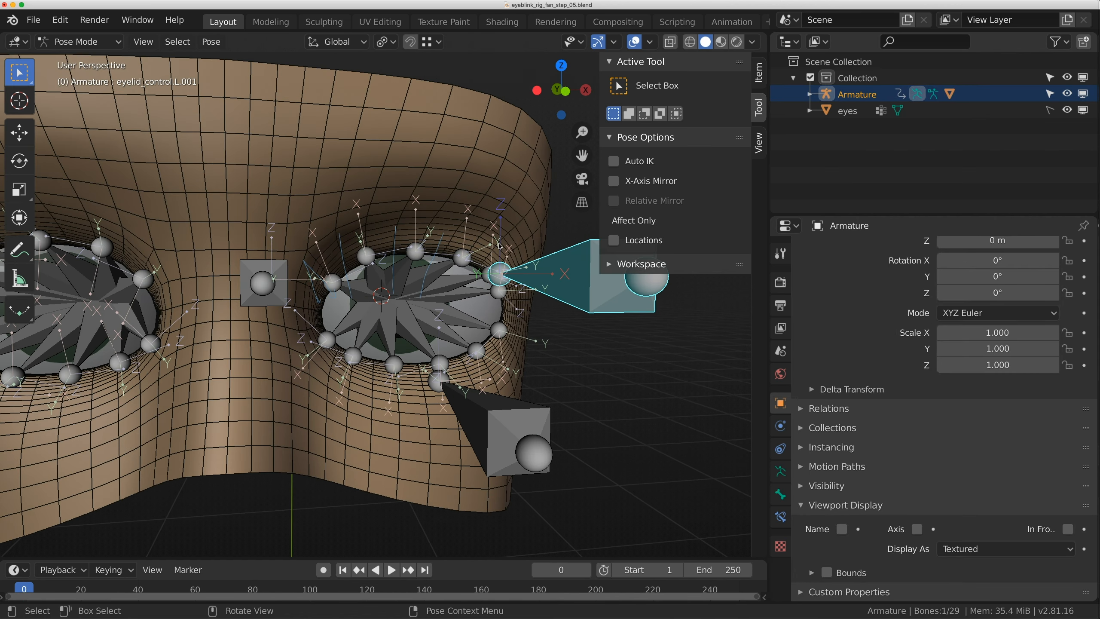
{"action": "key", "text": "g"}
{"action": "key", "text": "z"}
{"action": "left_click", "coordinate": [502, 318]}
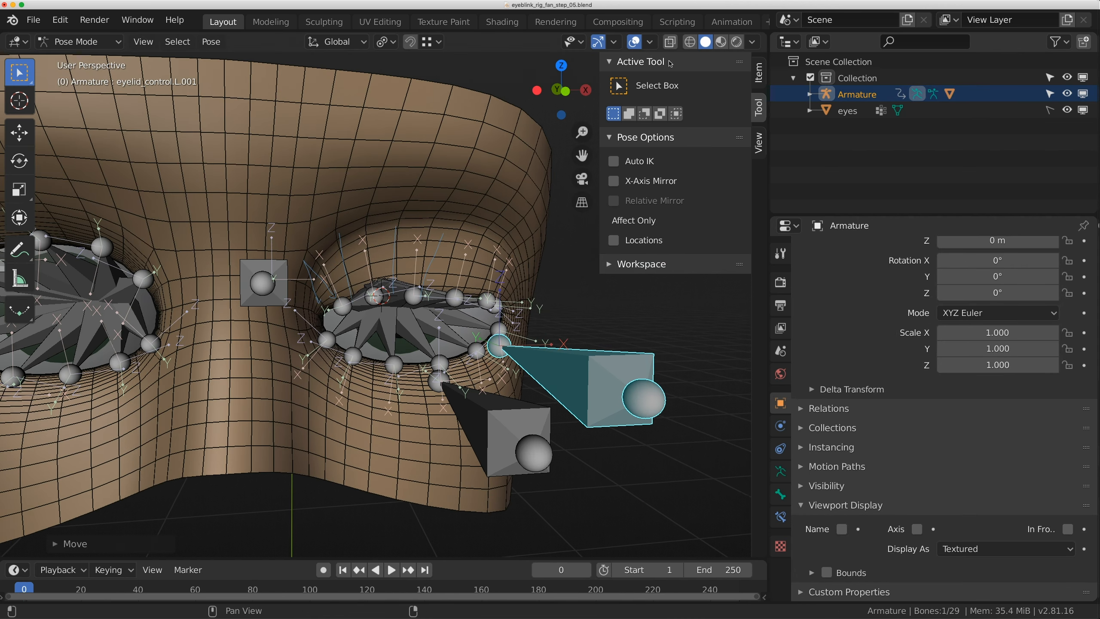
Hide the overlays, move the eyelid_control.L.001 bone along Z to check the smoothed eyelid, and show the overlays again.
{"action": "left_click", "coordinate": [638, 45]}
{"action": "key", "text": "g"}
{"action": "key", "text": "z"}
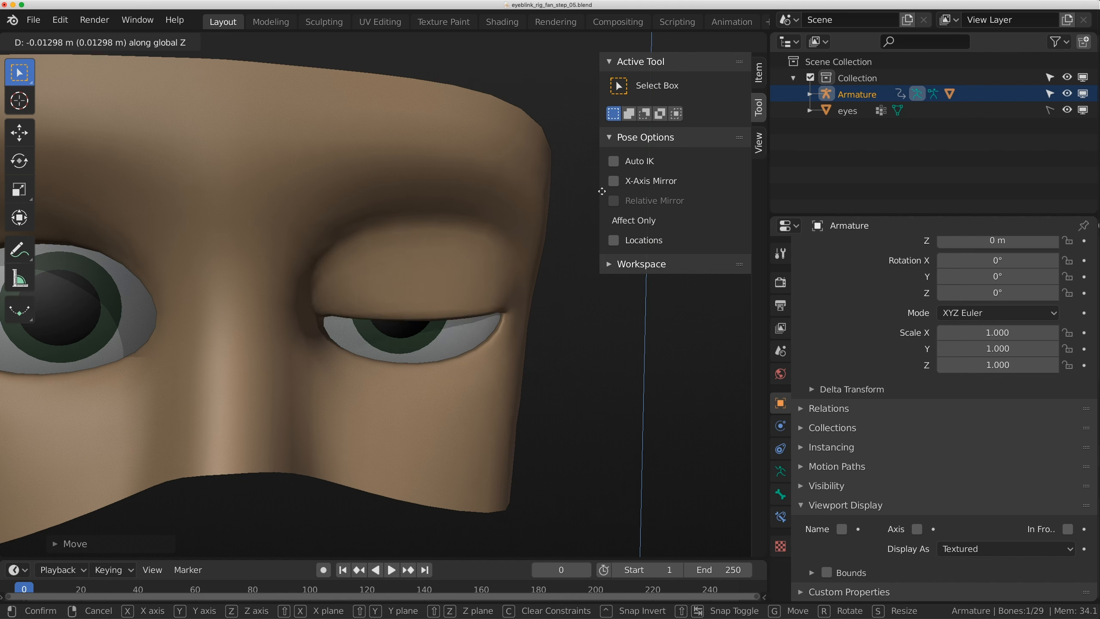
{"action": "left_click", "coordinate": [602, 175]}
{"action": "scroll", "coordinate": [552, 143], "scroll_direction": "down", "scroll_amount": 4}
{"action": "scroll", "coordinate": [546, 126], "scroll_direction": "up", "scroll_amount": 3}
{"action": "left_click", "coordinate": [634, 44]}
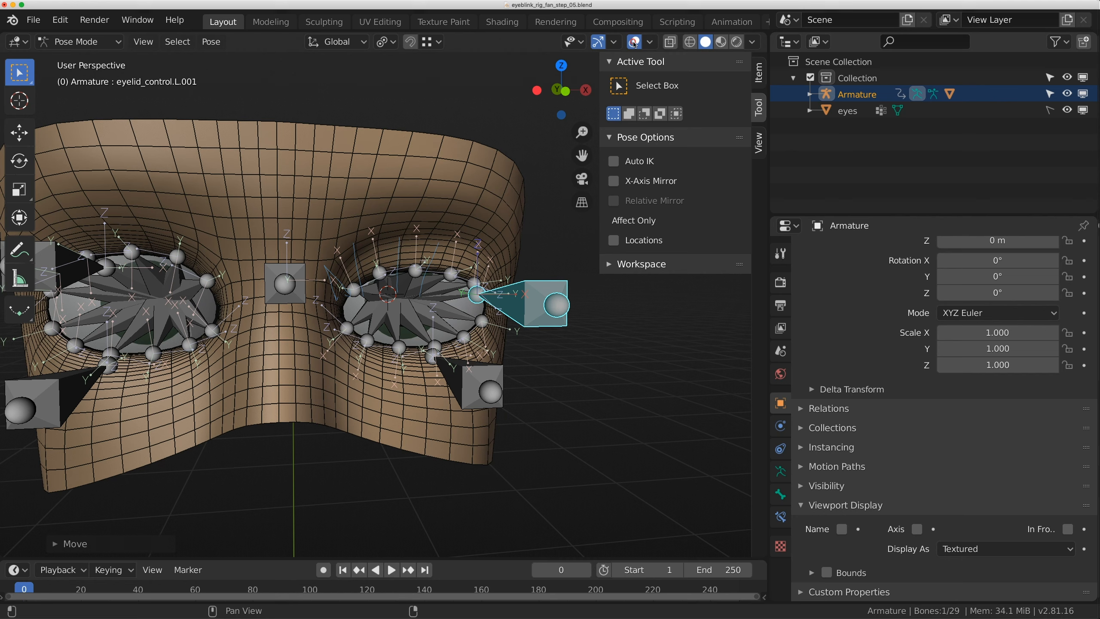
Try a free move of the eyelid_control.L.001 bone and clear its location.
{"action": "middle_click_drag", "start_coordinate": [549, 152], "coordinate": [559, 143]}
{"action": "key", "text": "g"}
{"action": "left_click", "coordinate": [481, 264]}
{"action": "key", "text": "alt+g"}
Select the eyelid_control.R.001 bone and move it along Z to test the other eye's upper eyelid.
{"action": "middle_click_drag", "start_coordinate": [461, 262], "coordinate": [440, 277]}
{"action": "left_click", "coordinate": [252, 261]}
{"action": "key", "text": "g"}
{"action": "key", "text": "z"}
{"action": "left_click", "coordinate": [250, 259]}
{"action": "key", "text": "g"}
{"action": "key", "text": "z"}
{"action": "left_click", "coordinate": [315, 279]}
Display the transform values of eyelid_deform.L.001, and move eyelid_control.L.001 along Z to examine its driven eyelid and properties.
{"action": "left_click", "coordinate": [439, 277]}
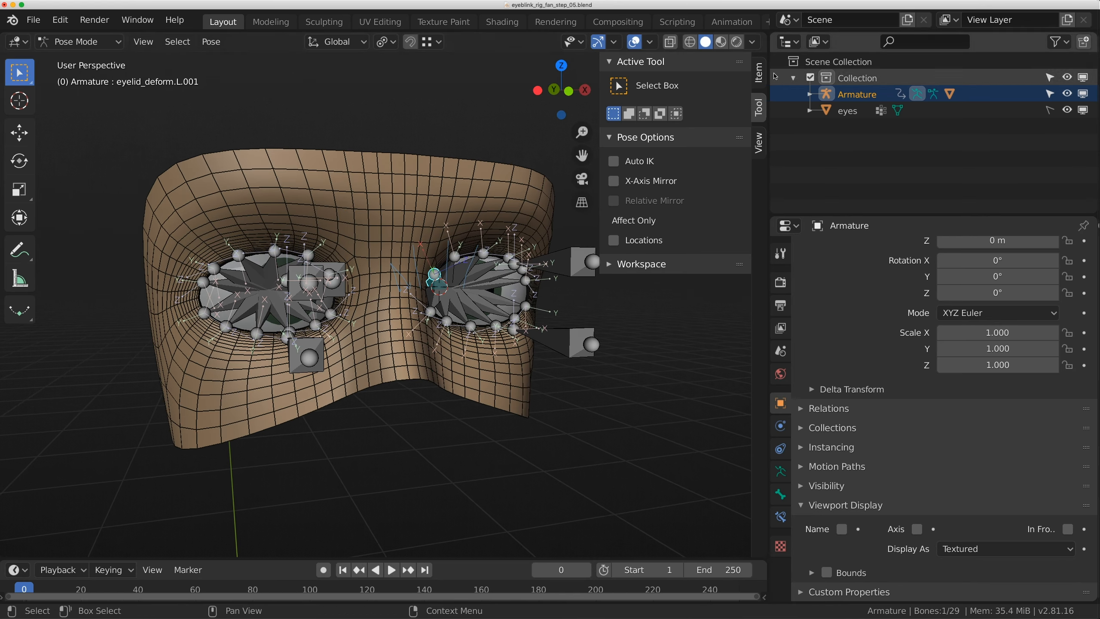
{"action": "left_click", "coordinate": [758, 72]}
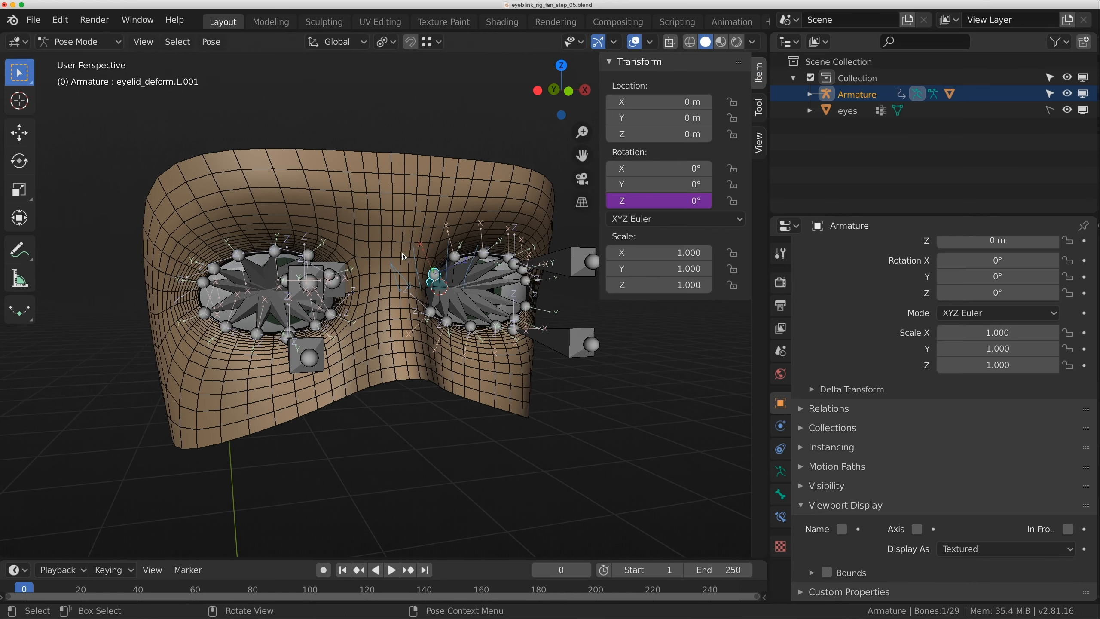
{"action": "left_click", "coordinate": [558, 262]}
{"action": "key", "text": "g"}
{"action": "key", "text": "z"}
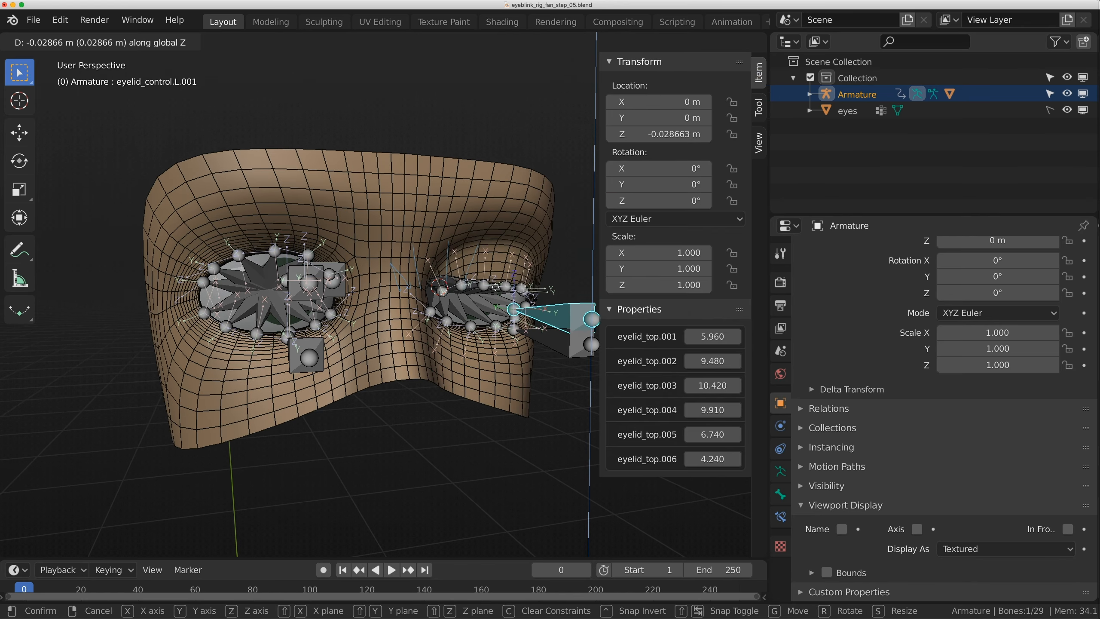
{"action": "left_click", "coordinate": [519, 294]}
{"action": "middle_click_drag", "start_coordinate": [520, 294], "coordinate": [487, 282]}
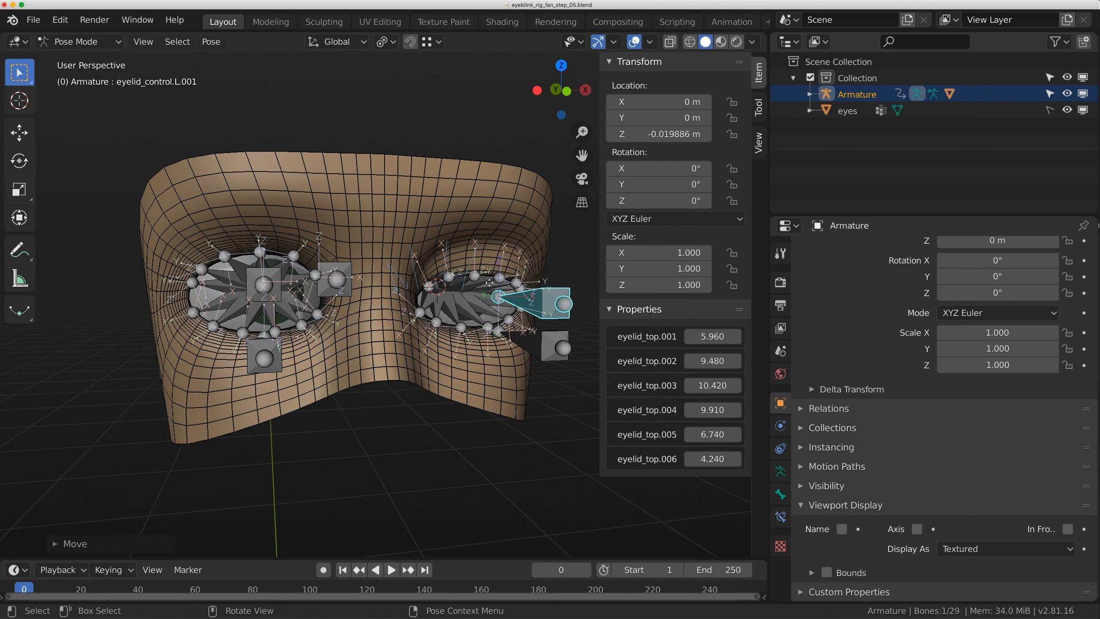
{"action": "key", "text": "g"}
{"action": "left_click", "coordinate": [491, 257]}
View the opposite eye's controls, make a short test move and select the eyelid_control.R.001 bone.
{"action": "middle_click_drag", "start_coordinate": [263, 316], "coordinate": [289, 321]}
{"action": "key", "text": "g"}
{"action": "left_click", "coordinate": [290, 312]}
{"action": "left_click", "coordinate": [295, 309]}
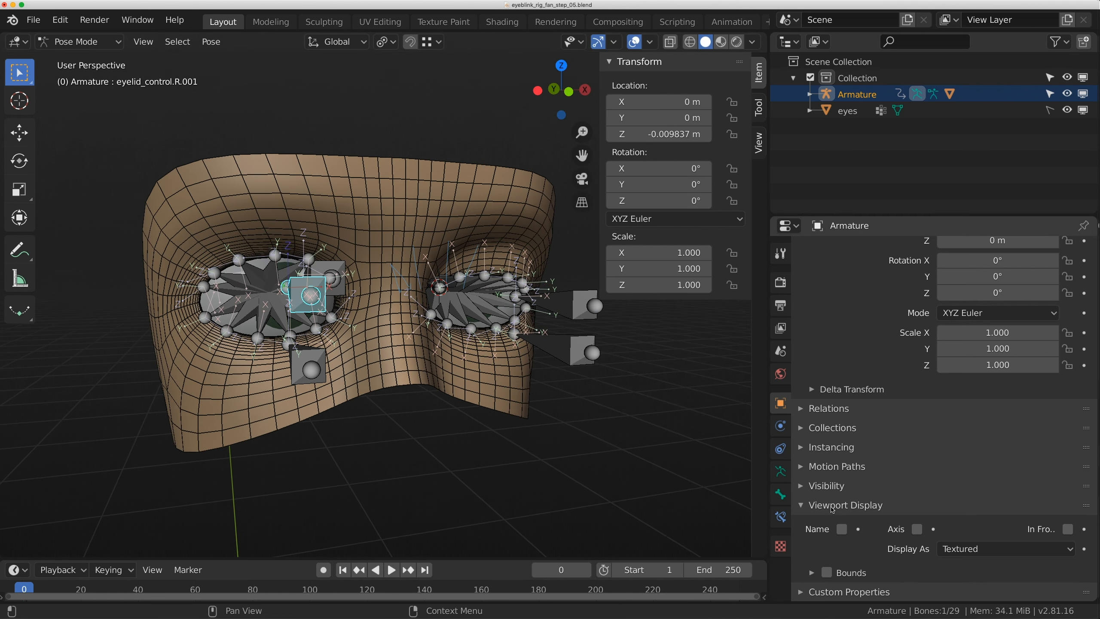
Add five custom properties to the eyelid_control.R.001 bone.
{"action": "left_click", "coordinate": [780, 494]}
{"action": "left_click", "coordinate": [921, 413]}
{"action": "left_click", "coordinate": [921, 414]}
{"action": "left_click", "coordinate": [921, 414]}
{"action": "left_click", "coordinate": [921, 414]}
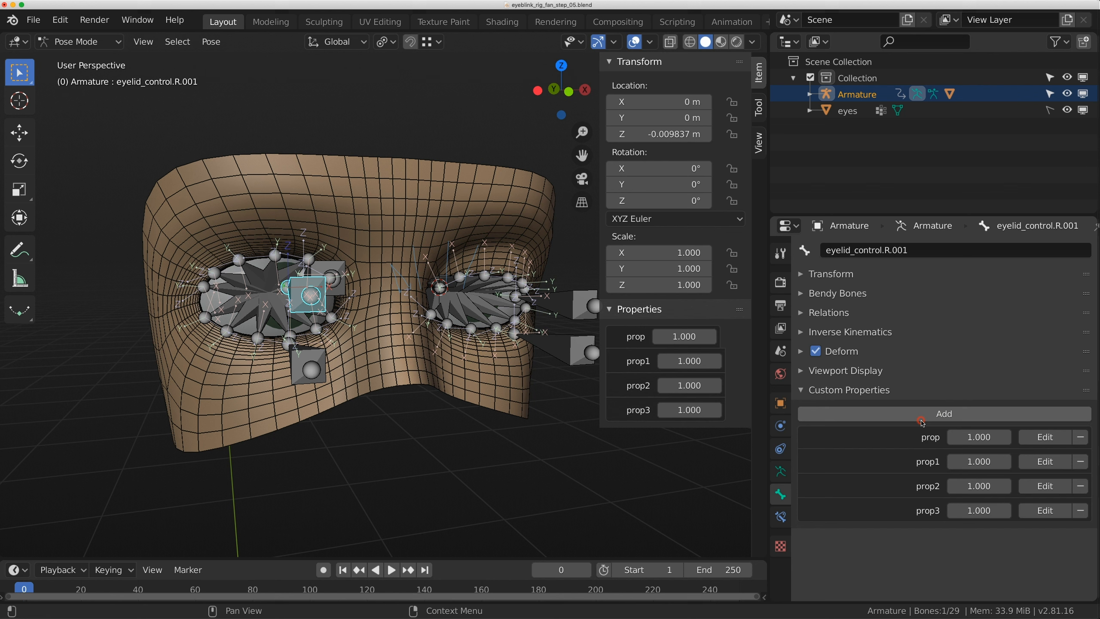
{"action": "left_click", "coordinate": [921, 413]}
Rename the first custom property eyelid_top.001 and set its maximum to 30.
{"action": "left_click", "coordinate": [1045, 436]}
{"action": "left_click", "coordinate": [961, 460]}
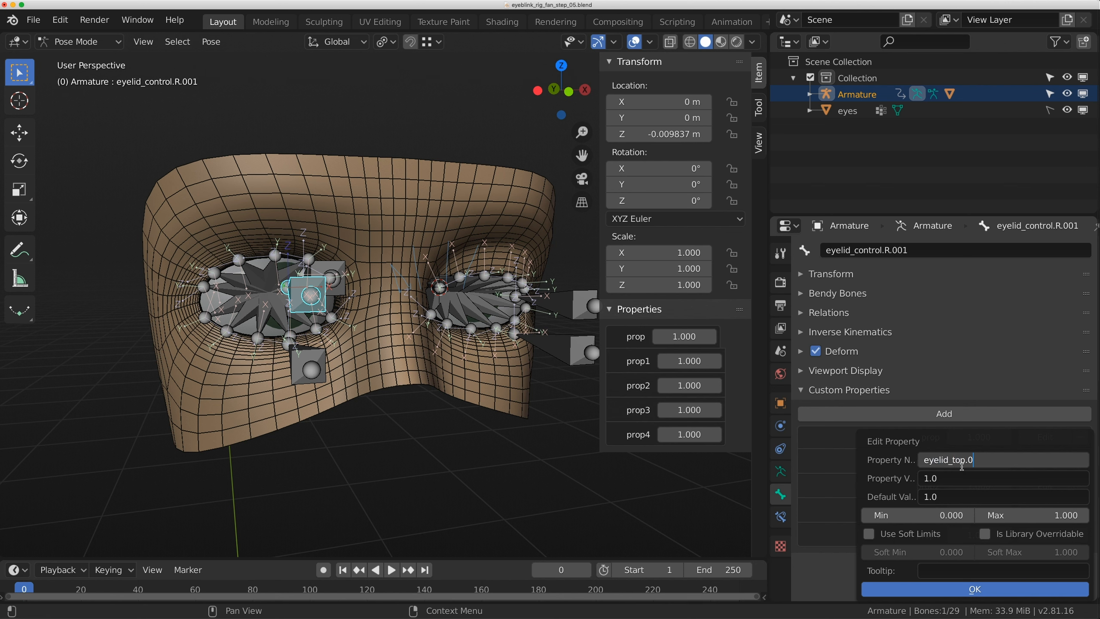
{"action": "type", "text": "01"}
{"action": "key", "text": "Return"}
{"action": "left_click", "coordinate": [1021, 515]}
{"action": "key", "text": "Return"}
{"action": "left_click", "coordinate": [975, 588]}
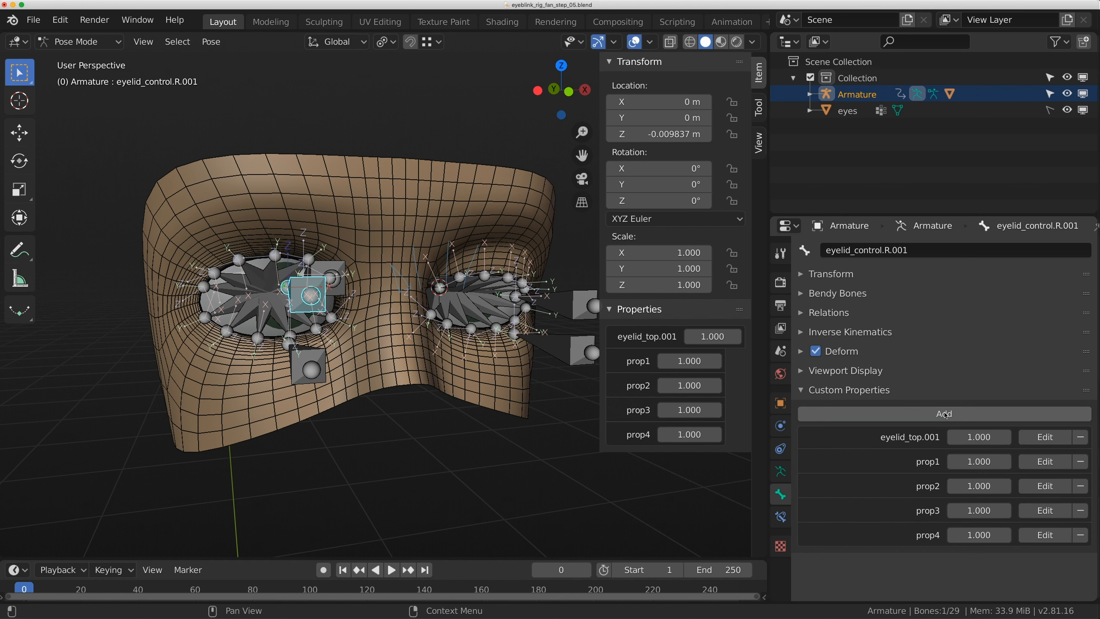
Add a sixth custom property and rename the one below eyelid_top.001 as eyelid_top.002 with a maximum of 30.
{"action": "left_click", "coordinate": [945, 414]}
{"action": "left_click", "coordinate": [1045, 461]}
{"action": "left_click", "coordinate": [999, 471]}
{"action": "key", "text": "Return"}
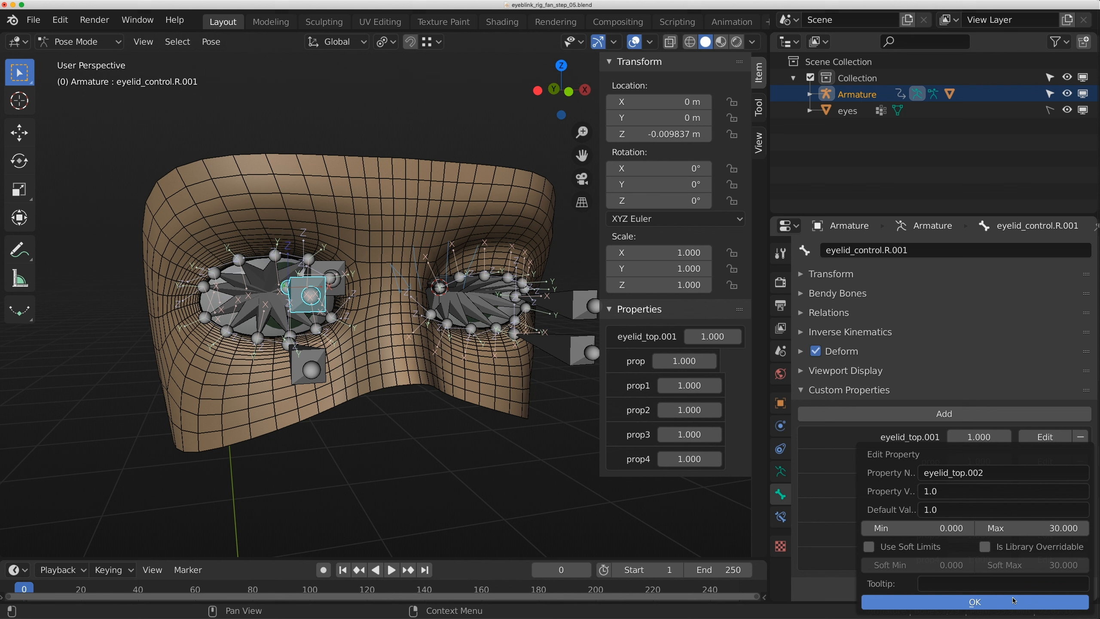
{"action": "left_click", "coordinate": [1006, 600]}
Rename the third and fourth custom properties eyelid_top.003 and eyelid_top.004, each with a maximum of 30.
{"action": "left_click", "coordinate": [1045, 485]}
{"action": "left_click", "coordinate": [973, 472]}
{"action": "type", "text": "eyelid_top.003"}
{"action": "key", "text": "Return"}
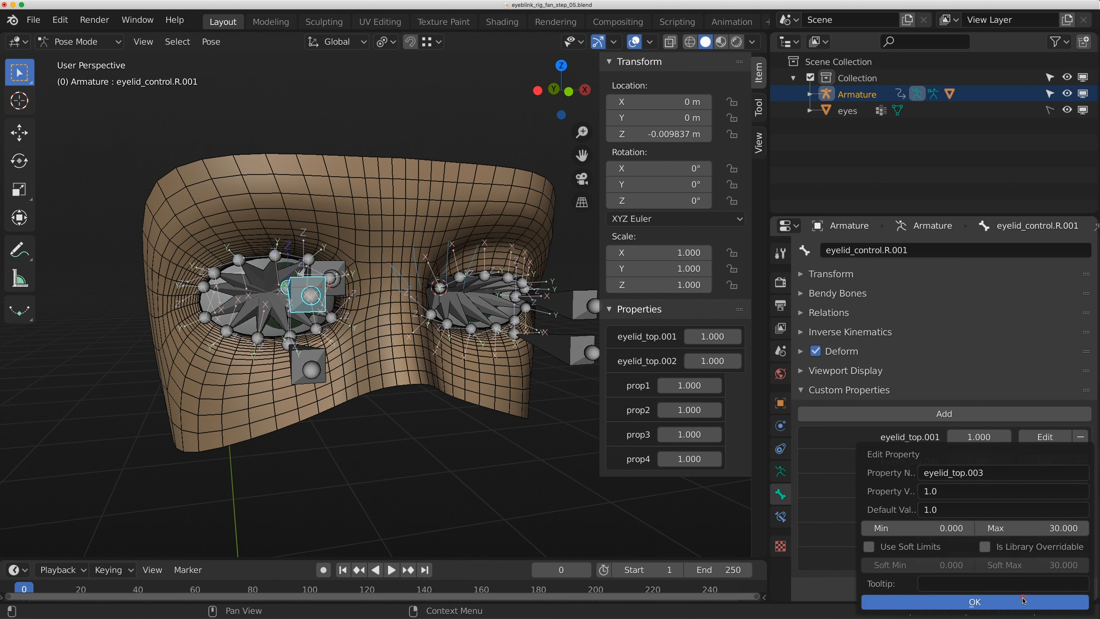
{"action": "left_click", "coordinate": [1025, 601]}
{"action": "left_click", "coordinate": [1045, 511]}
{"action": "left_click", "coordinate": [972, 472]}
{"action": "type", "text": "eyelid_top.004"}
{"action": "key", "text": "Return"}
{"action": "left_click", "coordinate": [975, 602]}
Rename the fifth and sixth custom properties eyelid_top.005 and eyelid_top.006, each with a maximum of 30.
{"action": "left_click", "coordinate": [1044, 535]}
{"action": "left_click", "coordinate": [973, 472]}
{"action": "type", "text": "eyelid_top.005"}
{"action": "key", "text": "Return"}
{"action": "left_click", "coordinate": [974, 602]}
{"action": "left_click", "coordinate": [1045, 559]}
{"action": "left_click", "coordinate": [965, 472]}
{"action": "type", "text": "eyelid_top.006"}
{"action": "key", "text": "Return"}
{"action": "left_click", "coordinate": [974, 601]}
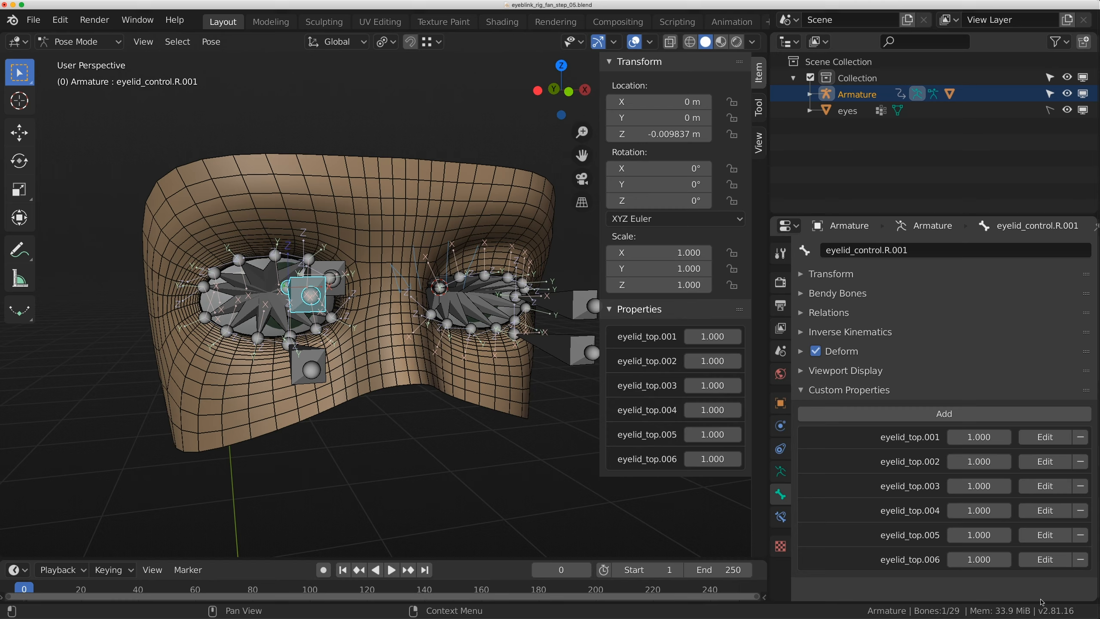
Copy the Z rotation driver of the eyelid_deform.L.001 bone and select the eyelid_deform.R.001 bone.
{"action": "scroll", "coordinate": [410, 333], "scroll_direction": "up", "scroll_amount": 4}
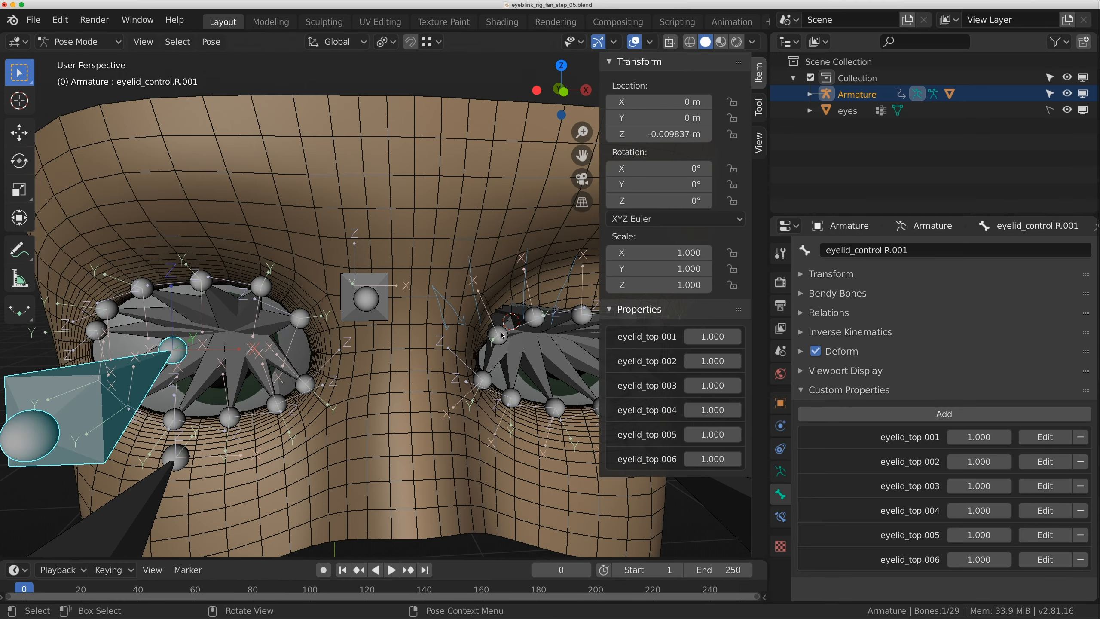
{"action": "left_click", "coordinate": [500, 334]}
{"action": "middle_click_drag", "start_coordinate": [525, 350], "coordinate": [533, 343]}
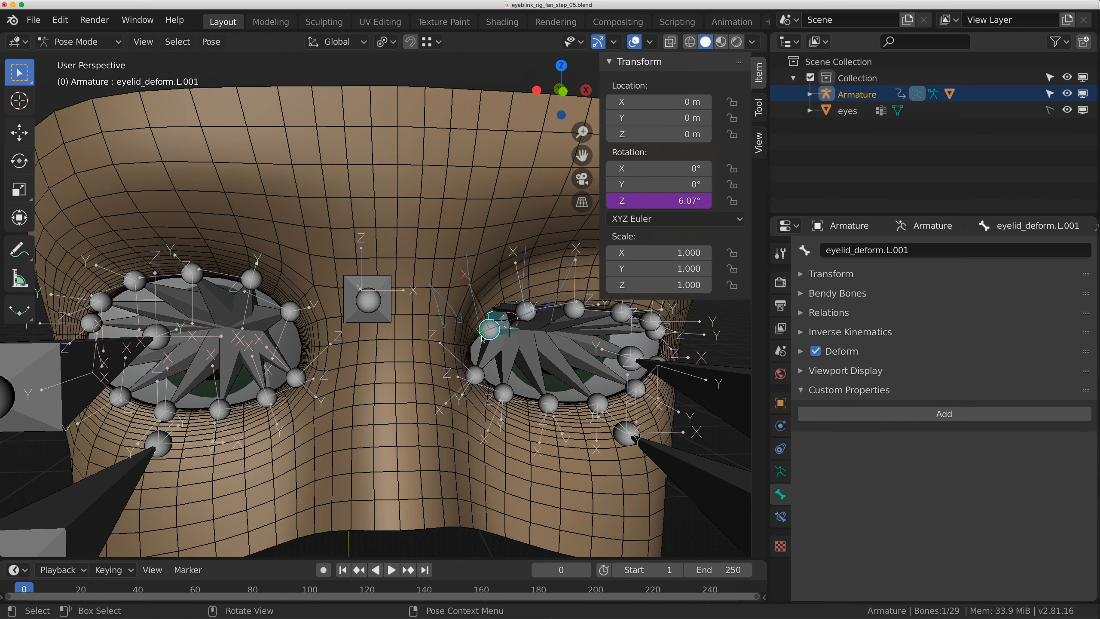
{"action": "right_click", "coordinate": [648, 201]}
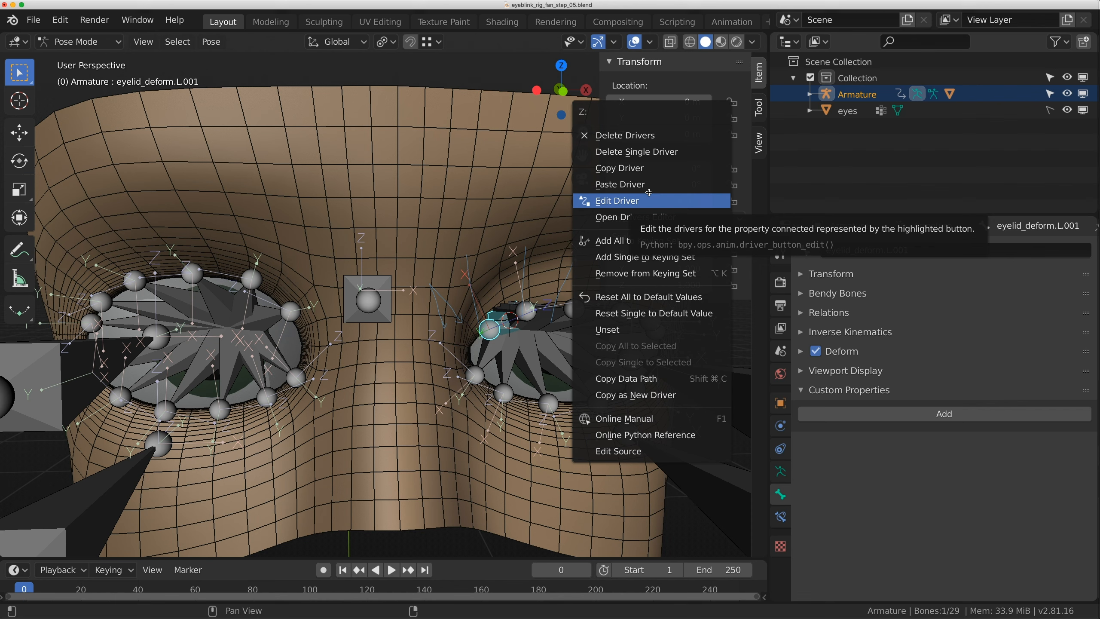
{"action": "left_click", "coordinate": [621, 167]}
{"action": "middle_click_drag", "start_coordinate": [377, 295], "coordinate": [360, 292]}
{"action": "left_click", "coordinate": [360, 292]}
{"action": "key", "text": "KP_Decimal"}
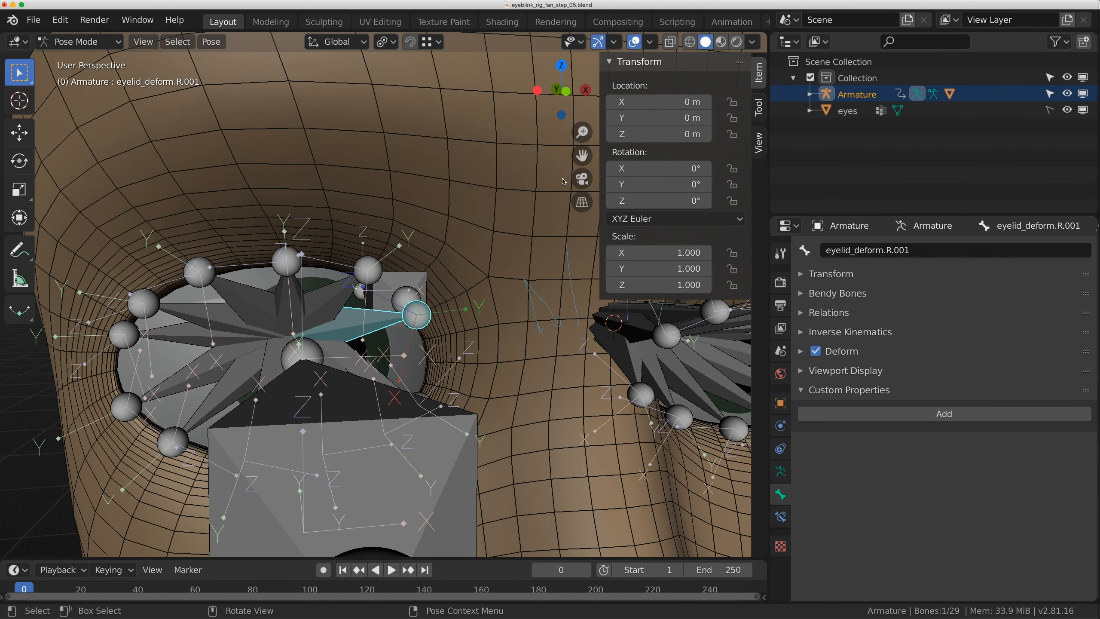
{"action": "right_click", "coordinate": [654, 134]}
{"action": "left_click", "coordinate": [645, 193]}
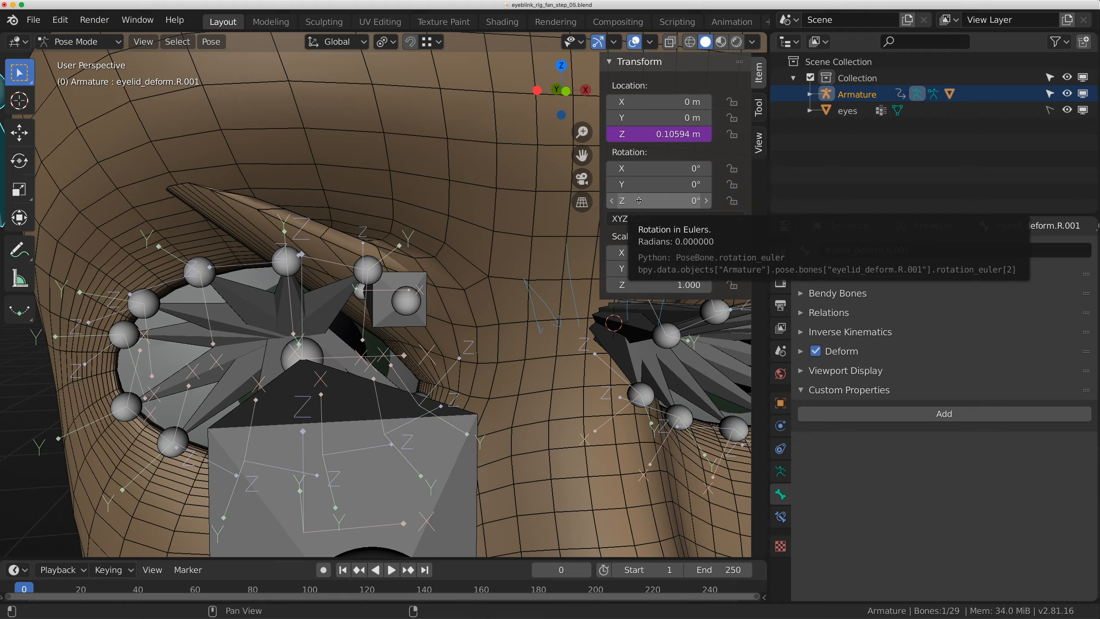
{"action": "scroll", "coordinate": [418, 273], "scroll_direction": "down", "scroll_amount": 4}
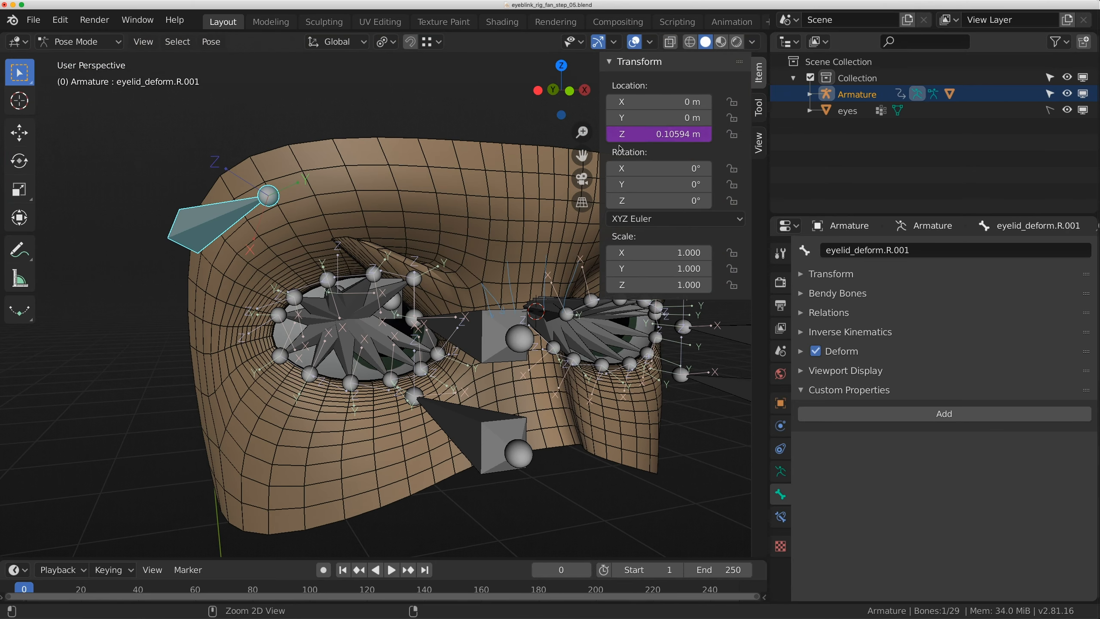
{"action": "right_click", "coordinate": [651, 137]}
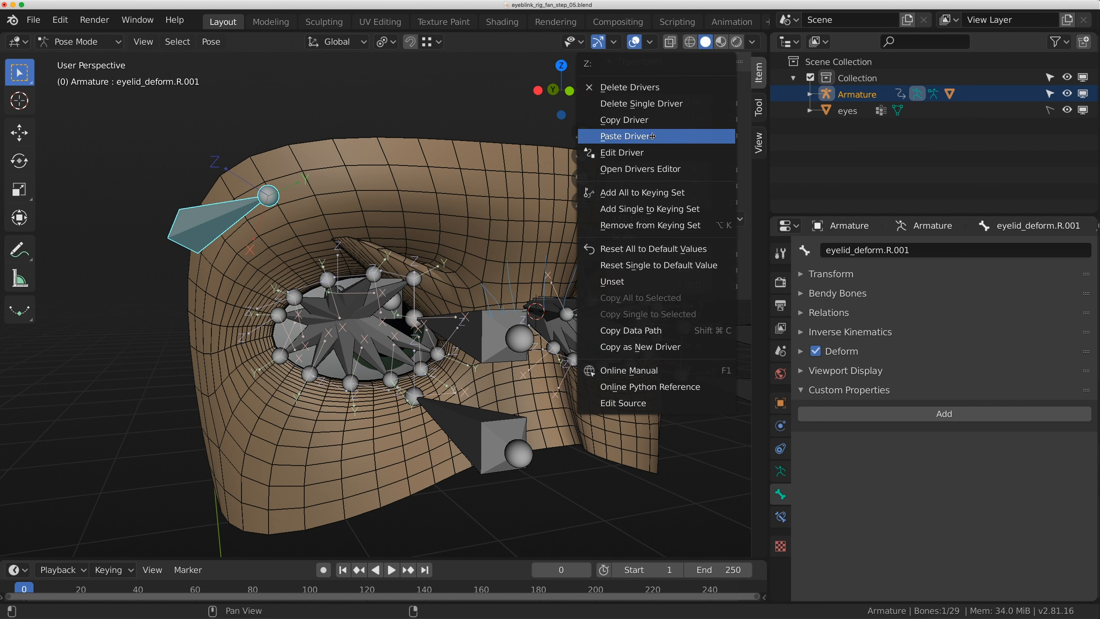
{"action": "left_click", "coordinate": [651, 87]}
{"action": "key", "text": "BackSpace"}
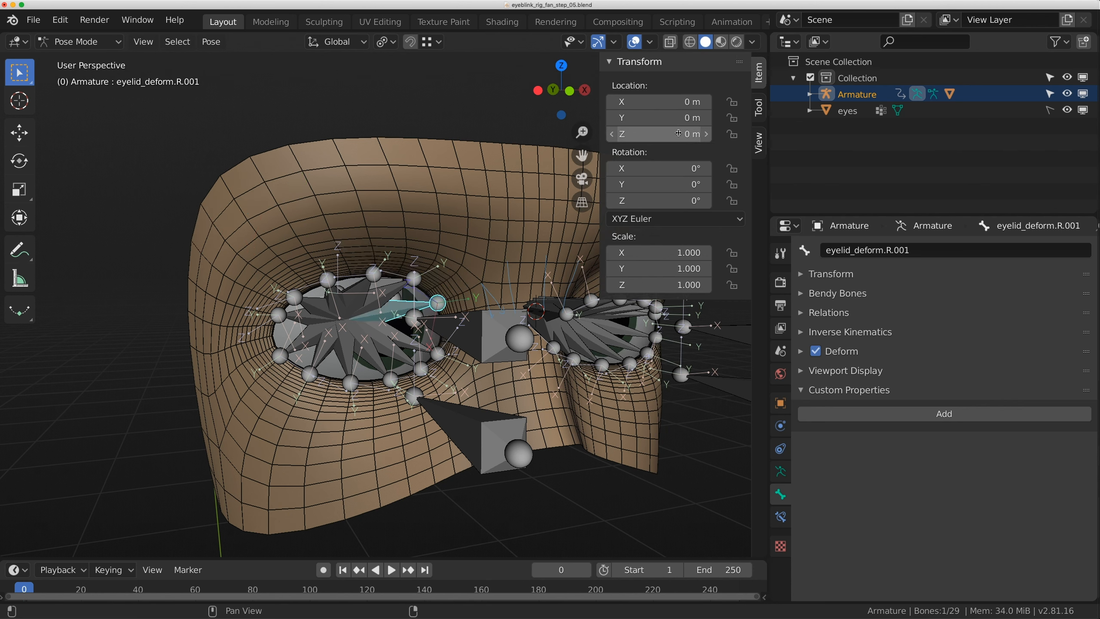
Paste the copied driver onto the Z rotation of eyelid_deform.R.001.
{"action": "right_click", "coordinate": [653, 201]}
{"action": "left_click", "coordinate": [644, 255]}
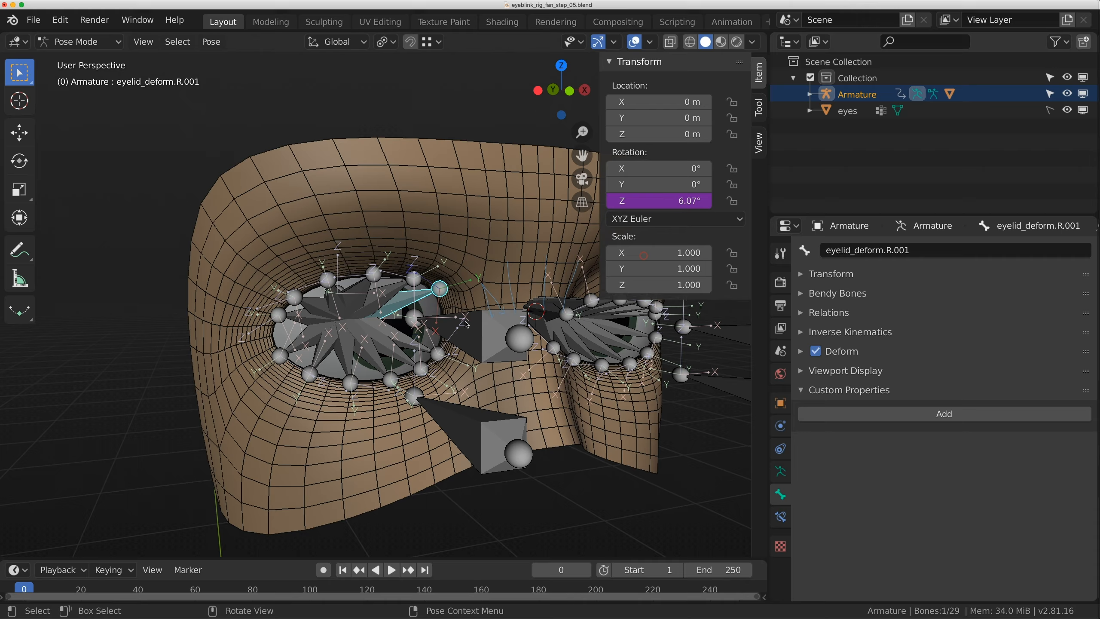
{"action": "middle_click_drag", "start_coordinate": [465, 324], "coordinate": [433, 324]}
{"action": "scroll", "coordinate": [433, 324], "scroll_direction": "up", "scroll_amount": 3}
In the Z rotation driver of eyelid_deform.R.001, change the var path to eyelid_control.R.001 and check the eyelid variable's path.
{"action": "right_click", "coordinate": [652, 202]}
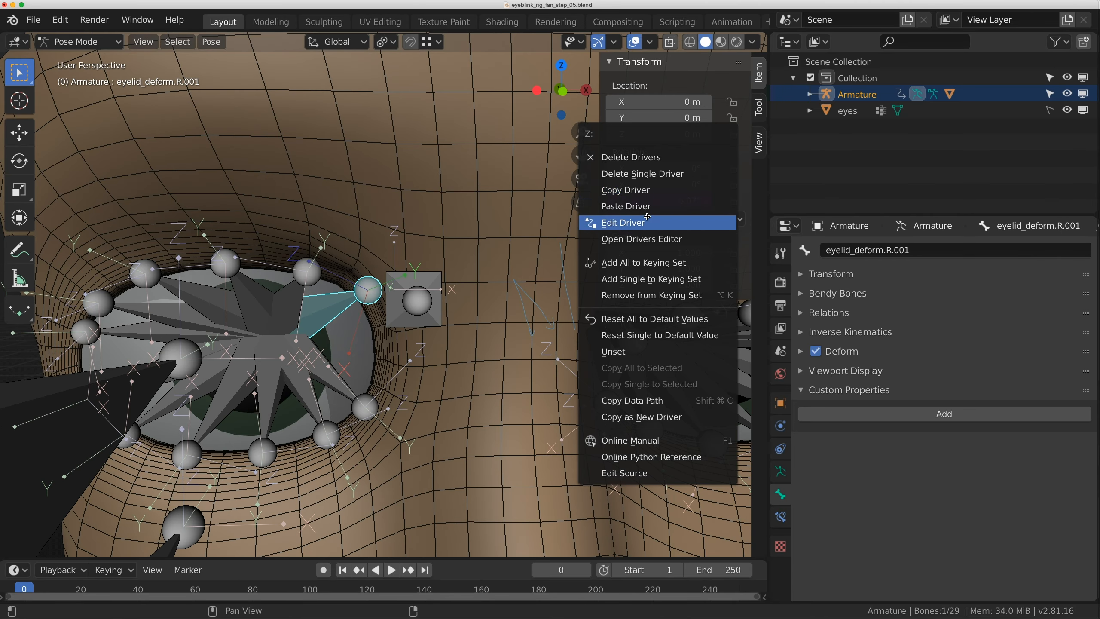
{"action": "left_click", "coordinate": [646, 222]}
{"action": "left_click", "coordinate": [650, 404]}
{"action": "left_click", "coordinate": [651, 404]}
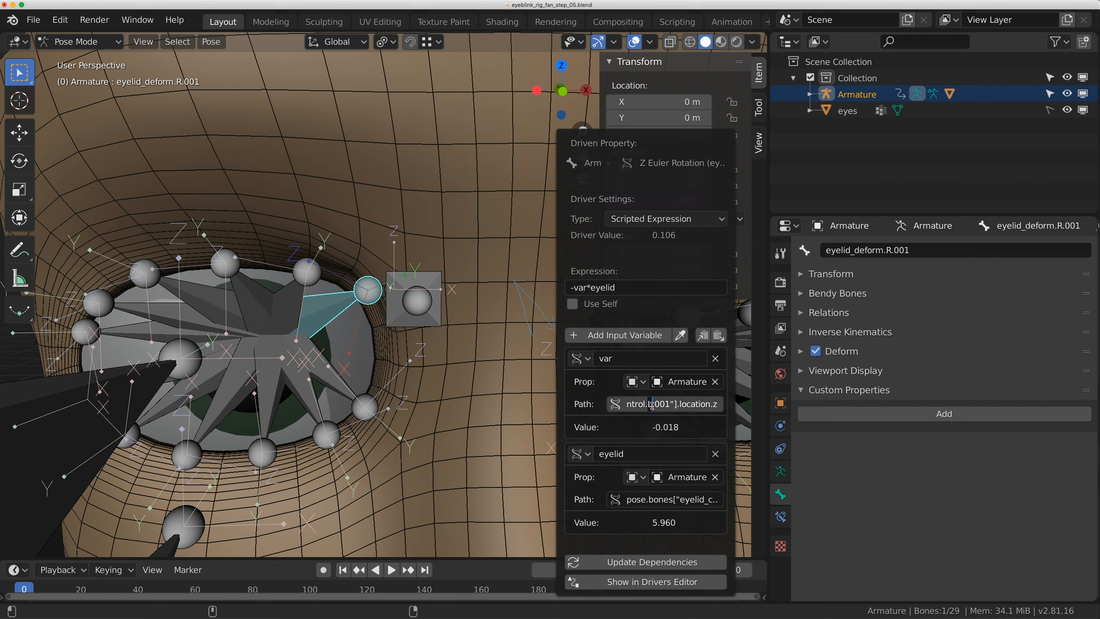
{"action": "key", "text": "Return"}
{"action": "left_click", "coordinate": [654, 413]}
{"action": "left_click", "coordinate": [654, 414]}
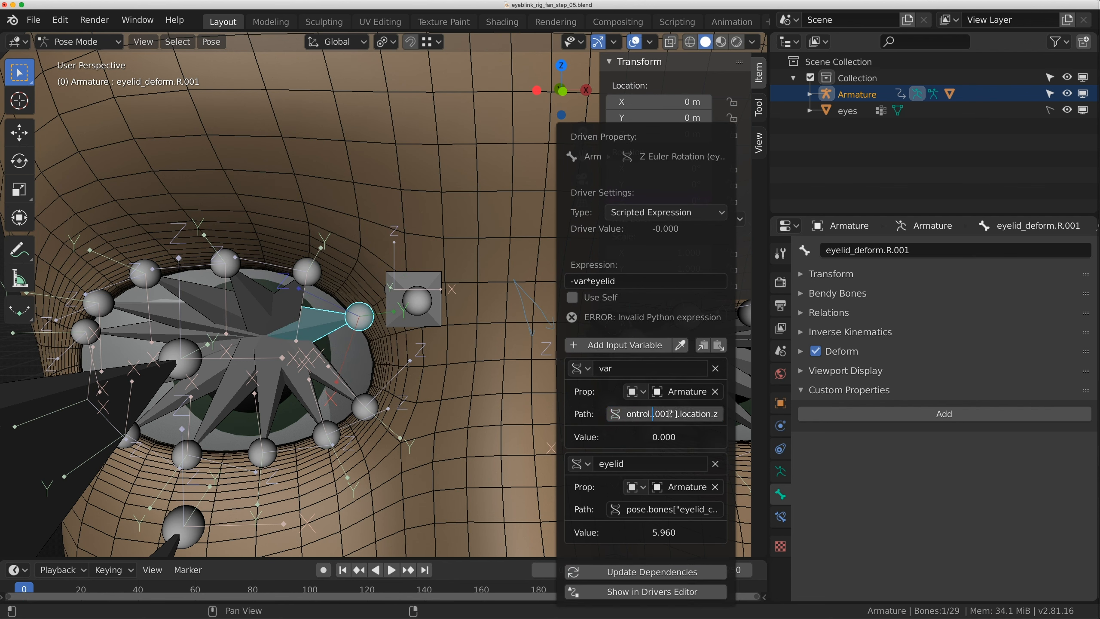
{"action": "type", "text": ".R"}
{"action": "key", "text": "Return"}
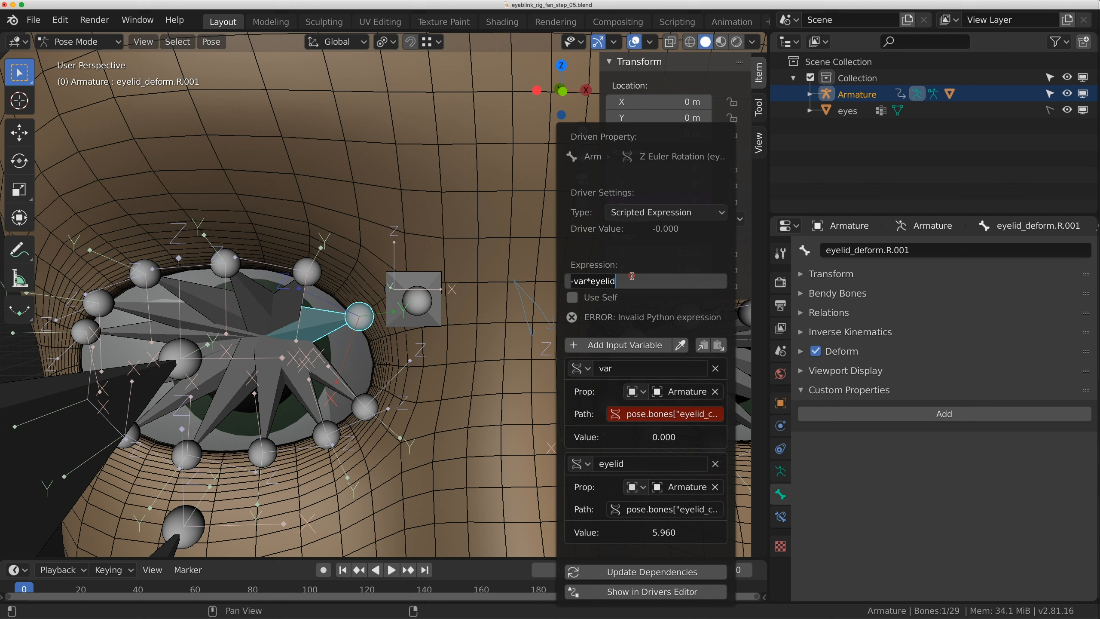
{"action": "left_click", "coordinate": [681, 493]}
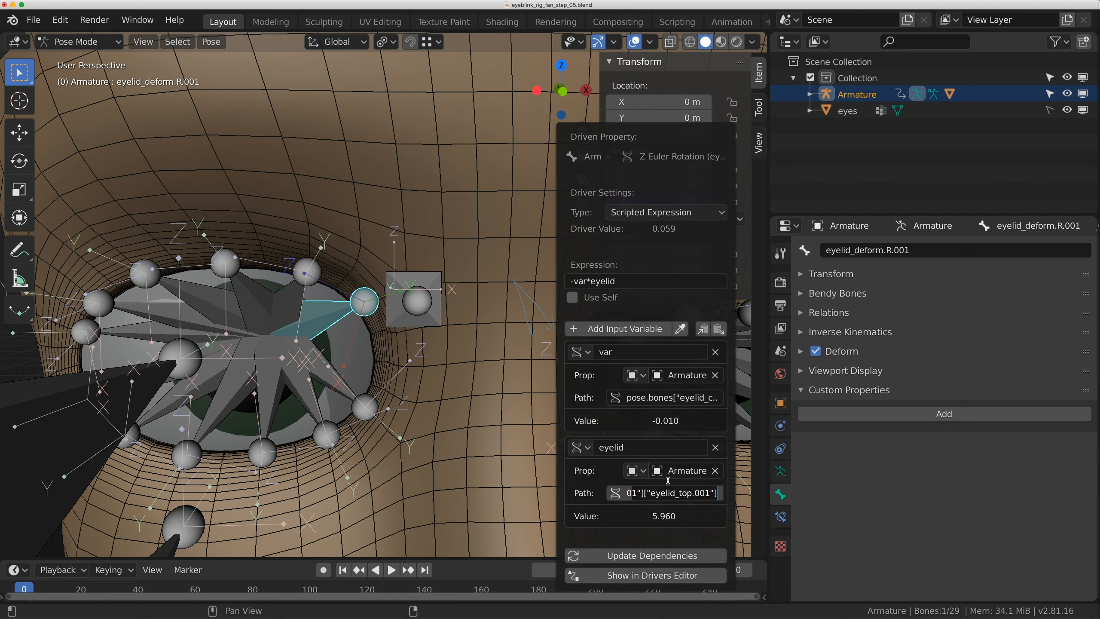
{"action": "left_click", "coordinate": [315, 260]}
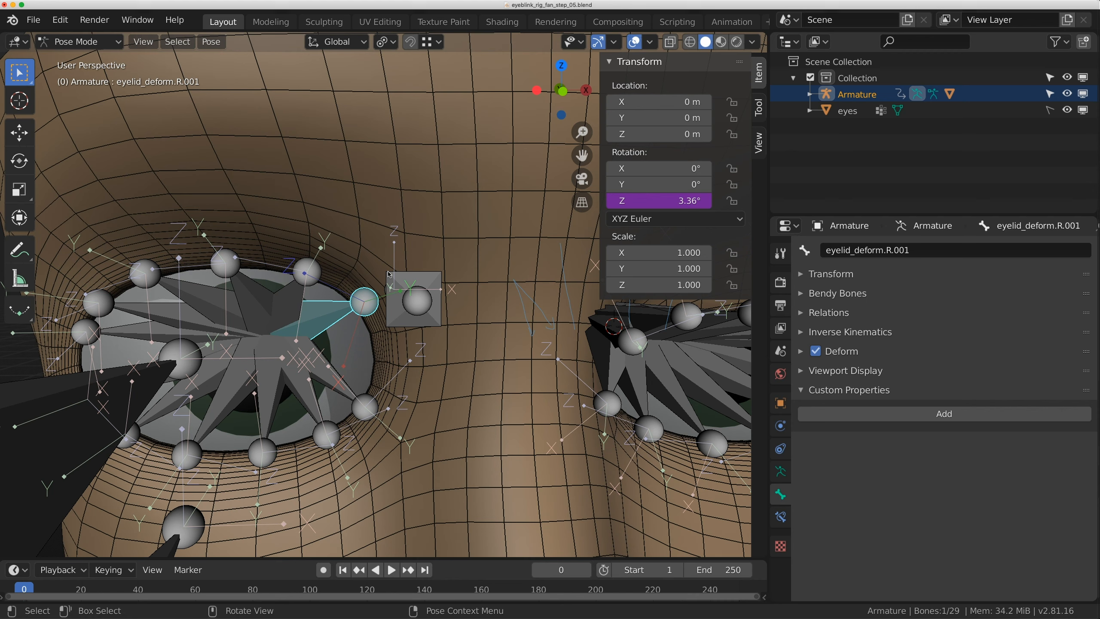
Copy the Z rotation driver of eyelid_deform.R.001 and paste it onto the Z rotation of eyelid_deform.R.002.
{"action": "middle_click_drag", "start_coordinate": [316, 260], "coordinate": [407, 266], "text": "shift"}
{"action": "right_click", "coordinate": [652, 197]}
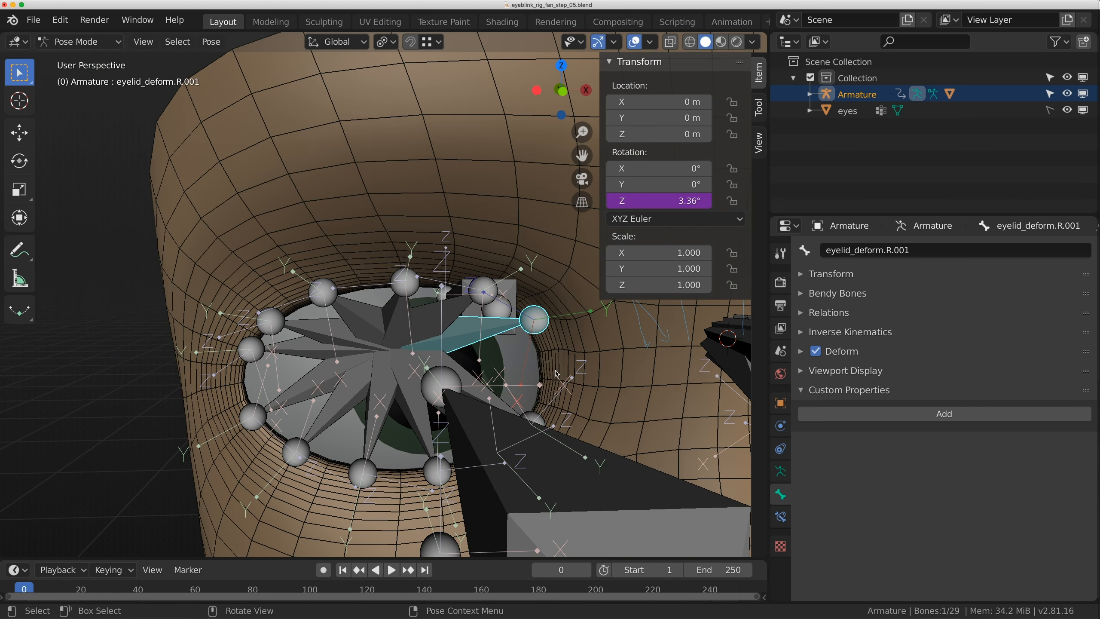
{"action": "right_click", "coordinate": [647, 201]}
{"action": "left_click", "coordinate": [646, 164]}
{"action": "left_click", "coordinate": [458, 318]}
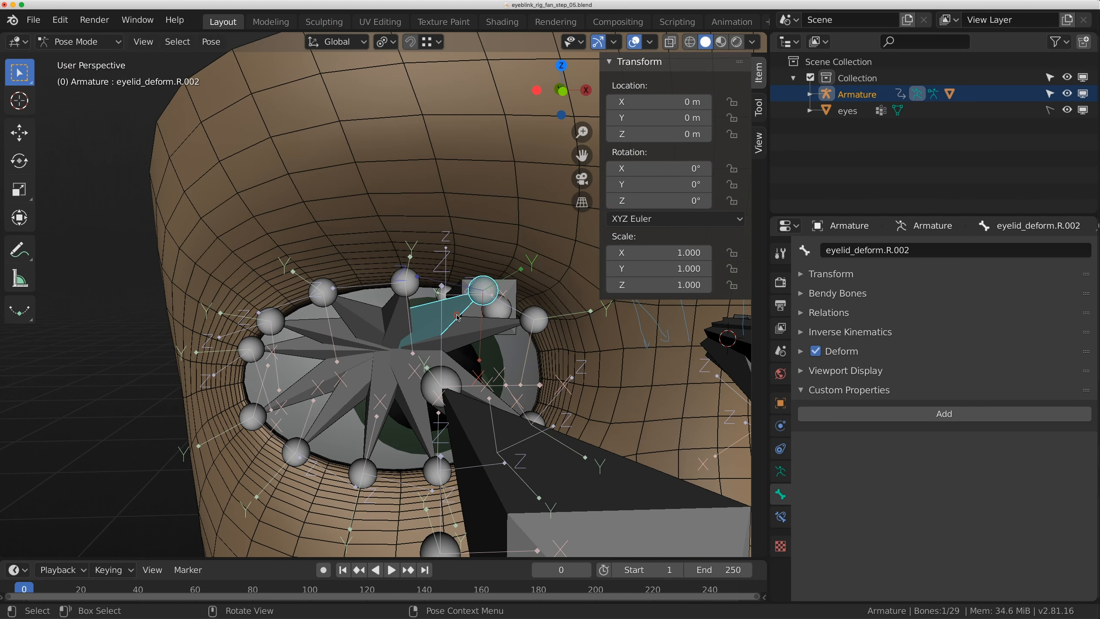
{"action": "right_click", "coordinate": [634, 198]}
{"action": "left_click", "coordinate": [629, 251]}
Paste the copied driver onto the Z rotations of eyelid_deform.R.003 and eyelid_deform.R.004.
{"action": "right_click", "coordinate": [397, 305]}
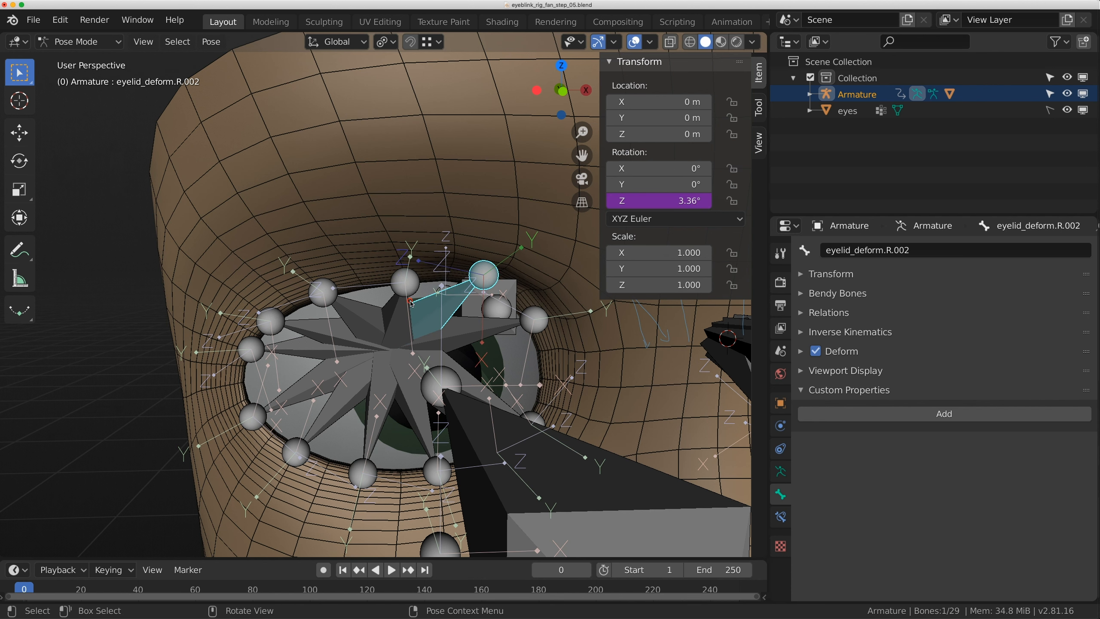
{"action": "left_click", "coordinate": [411, 303]}
{"action": "right_click", "coordinate": [635, 199]}
{"action": "left_click", "coordinate": [630, 251]}
{"action": "left_click", "coordinate": [347, 310]}
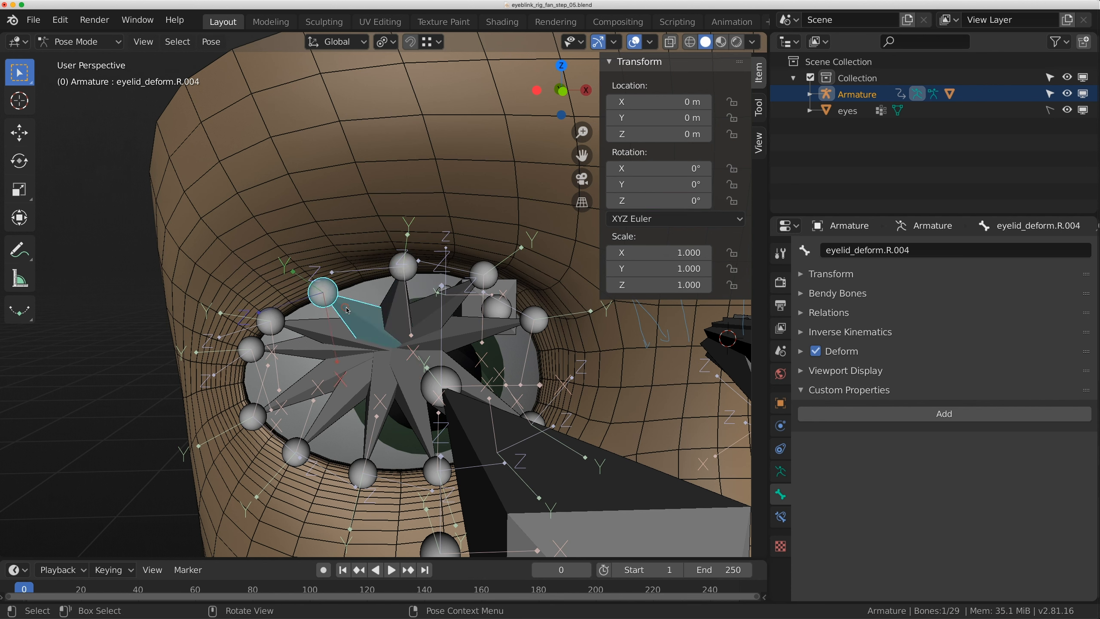
{"action": "right_click", "coordinate": [635, 200]}
{"action": "left_click", "coordinate": [630, 251]}
Paste the copied driver onto the Z rotations of eyelid_deform.R.005 and eyelid_deform.R.006.
{"action": "left_click", "coordinate": [270, 321]}
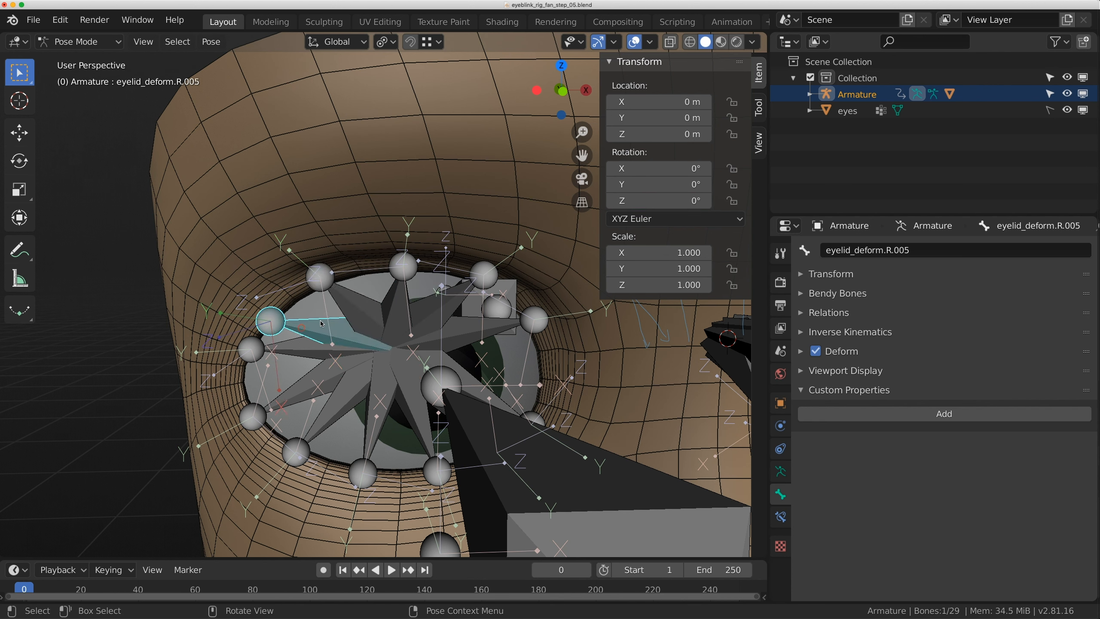
{"action": "right_click", "coordinate": [680, 200]}
{"action": "left_click", "coordinate": [677, 203]}
{"action": "left_click", "coordinate": [247, 335]}
{"action": "right_click", "coordinate": [671, 201]}
{"action": "left_click", "coordinate": [671, 208]}
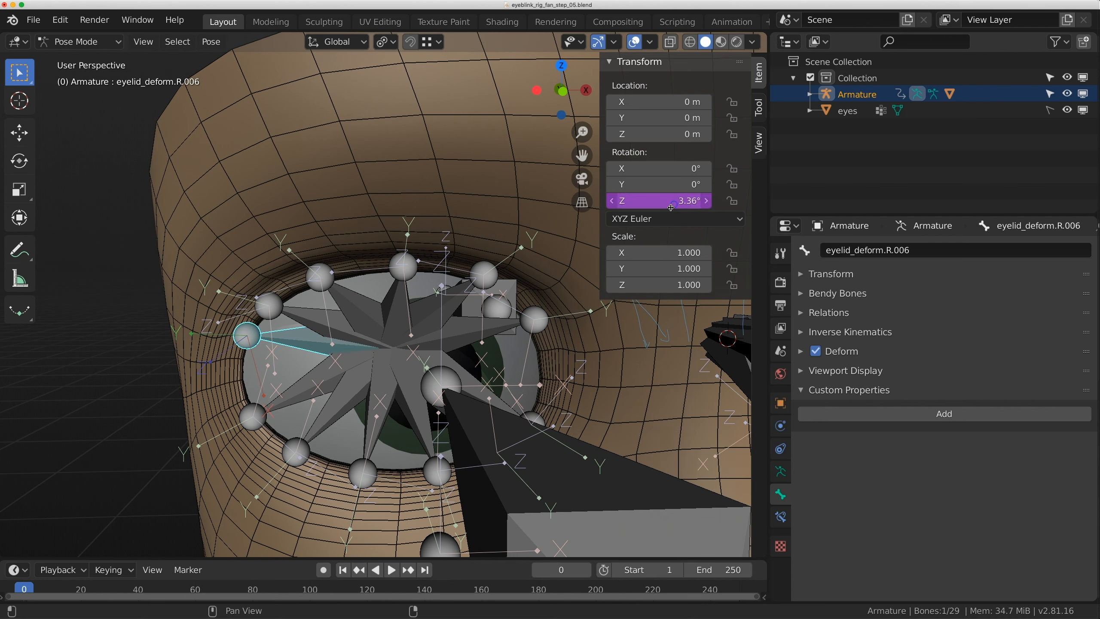
Set the Z location of the eyelid_control.R.001 bone to 0.
{"action": "scroll", "coordinate": [513, 331], "scroll_direction": "down", "scroll_amount": 4}
{"action": "middle_click_drag", "start_coordinate": [509, 336], "coordinate": [525, 332]}
{"action": "left_click", "coordinate": [524, 331]}
{"action": "left_click", "coordinate": [650, 134]}
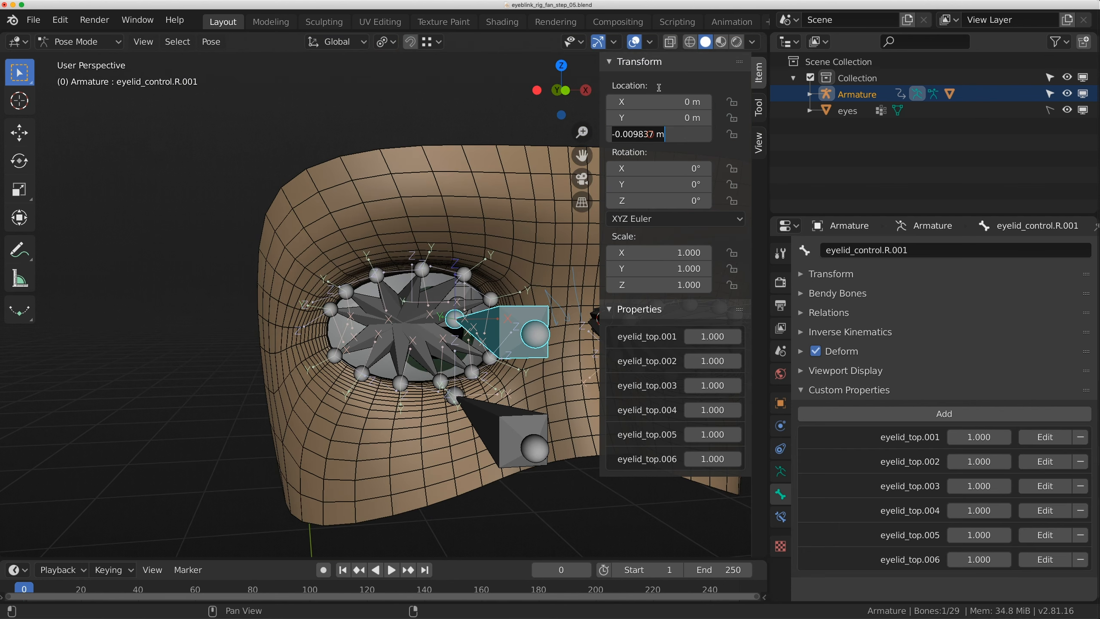
{"action": "type", "text": "0"}
{"action": "key", "text": "Return"}
In the Z rotation driver of eyelid_deform.R.003, point the eyelid variable to eyelid_top.003 and flip the expression's sign.
{"action": "middle_click_drag", "start_coordinate": [498, 329], "coordinate": [504, 299]}
{"action": "left_click", "coordinate": [369, 282]}
{"action": "right_click", "coordinate": [649, 202]}
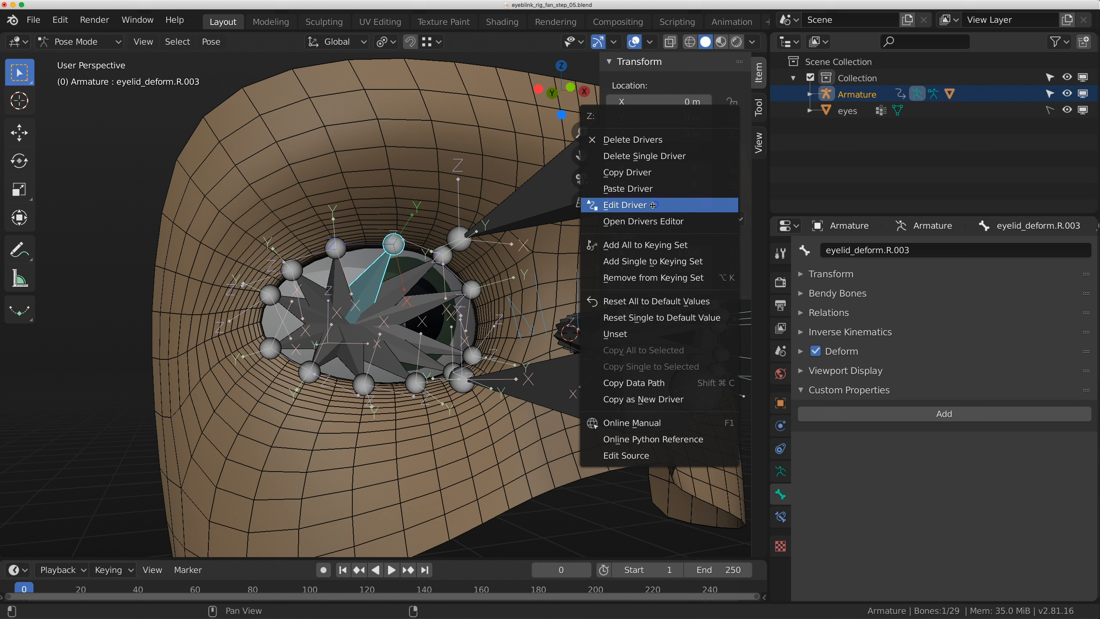
{"action": "left_click", "coordinate": [650, 205]}
{"action": "left_click", "coordinate": [703, 484]}
{"action": "left_click", "coordinate": [705, 484]}
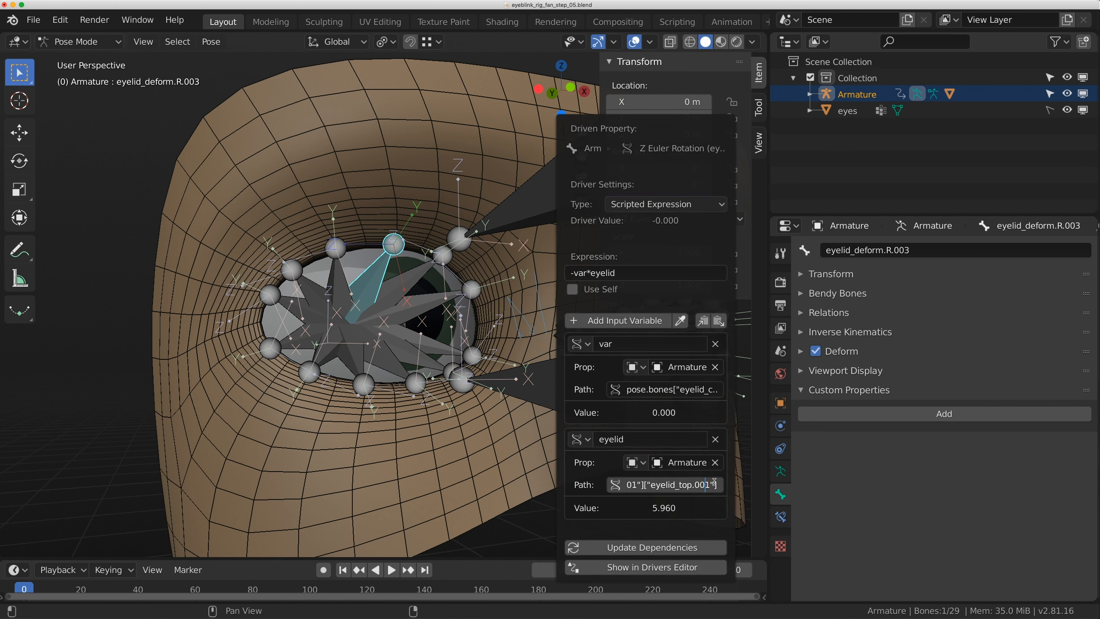
{"action": "key", "text": "Return"}
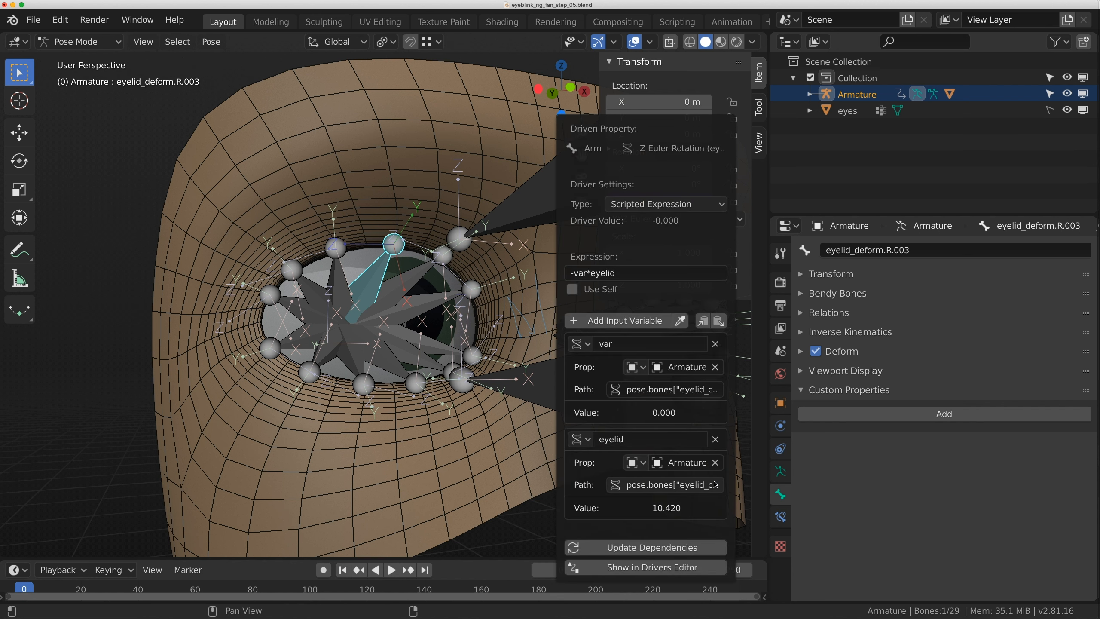
{"action": "left_click", "coordinate": [574, 272]}
{"action": "key", "text": "Return"}
Flip the sign of the Z rotation driver expressions on eyelid_deform.R.004, eyelid_deform.R.005 and eyelid_deform.R.006.
{"action": "left_click", "coordinate": [341, 279]}
{"action": "middle_click_drag", "start_coordinate": [341, 280], "coordinate": [385, 293]}
{"action": "right_click", "coordinate": [664, 203]}
{"action": "left_click", "coordinate": [663, 205]}
{"action": "left_click", "coordinate": [585, 273]}
{"action": "type", "text": "-"}
{"action": "key", "text": "Return"}
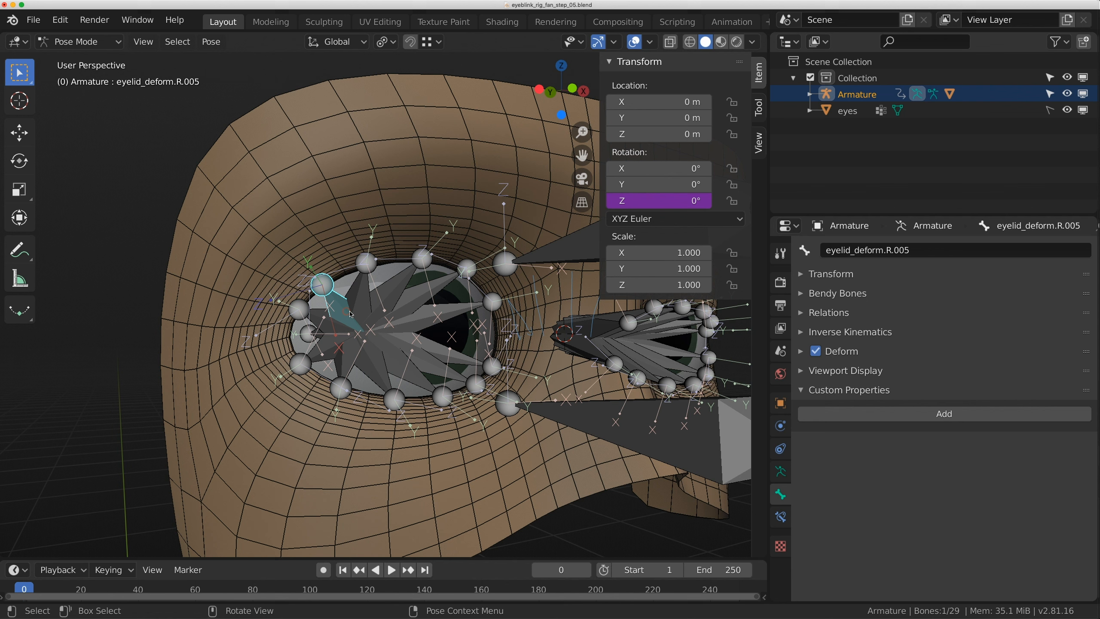
{"action": "key", "text": "Return"}
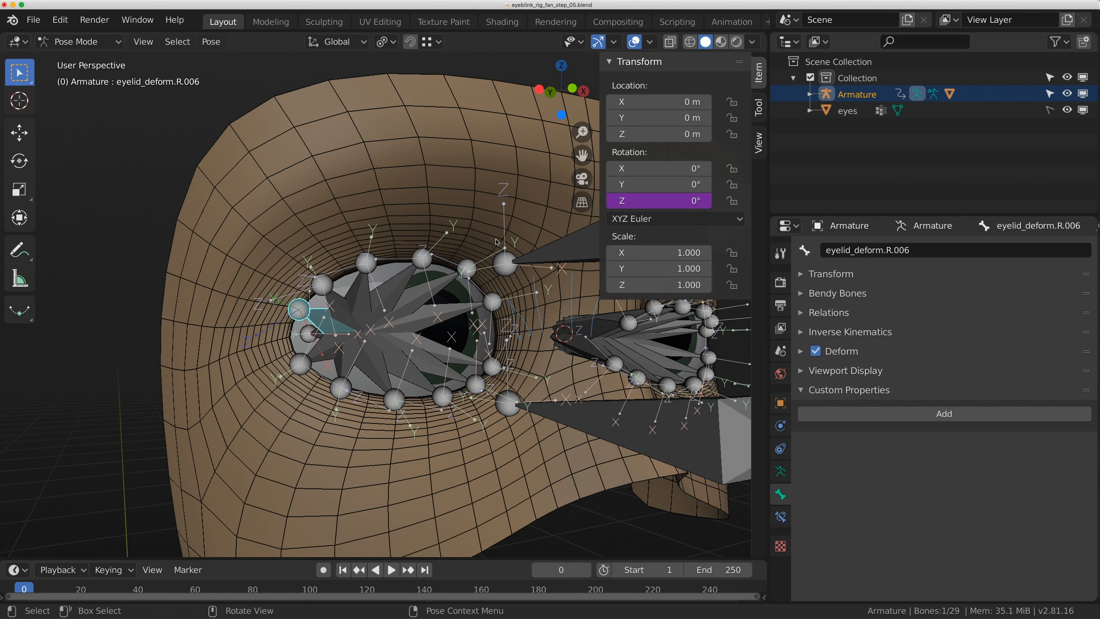
Test the new drivers by moving eyelid_control.R.001 along the Z axis, and undo the move.
{"action": "key", "text": "g"}
{"action": "key", "text": "z"}
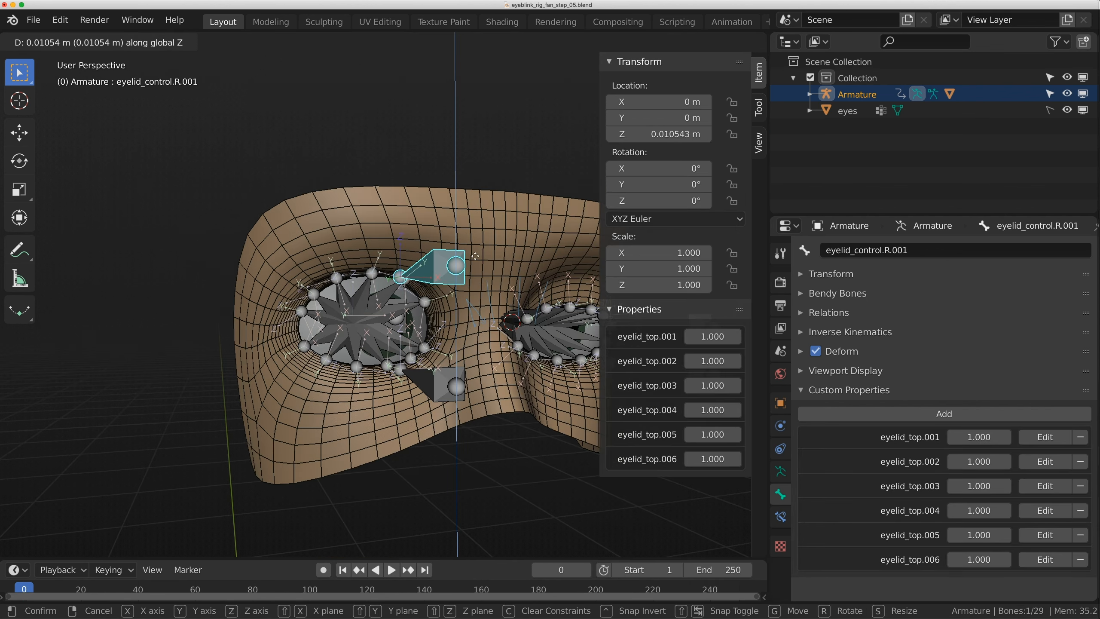
{"action": "left_click", "coordinate": [479, 378]}
{"action": "key", "text": "ctrl+z"}
Clear the location of eyelid_control.L.001 and move it down along Z by about 0.039 m to test the left eyelid.
{"action": "middle_click_drag", "start_coordinate": [487, 325], "coordinate": [445, 321]}
{"action": "left_click", "coordinate": [574, 323]}
{"action": "key", "text": "alt+g"}
{"action": "mouse_move", "coordinate": [573, 323]}
{"action": "middle_mouse_down"}
{"action": "mouse_move", "coordinate": [535, 327]}
{"action": "mouse_move", "coordinate": [559, 321]}
{"action": "middle_mouse_up"}
{"action": "scroll", "coordinate": [519, 299], "scroll_direction": "down", "scroll_amount": 1}
{"action": "key", "text": "g"}
{"action": "key", "text": "z"}
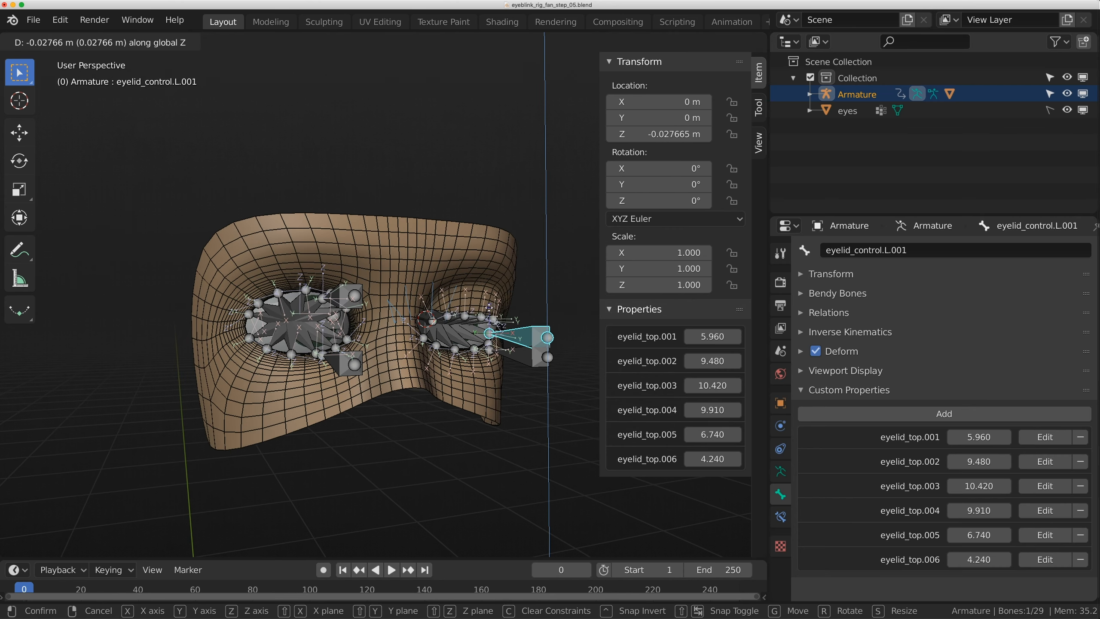
{"action": "left_click", "coordinate": [480, 325]}
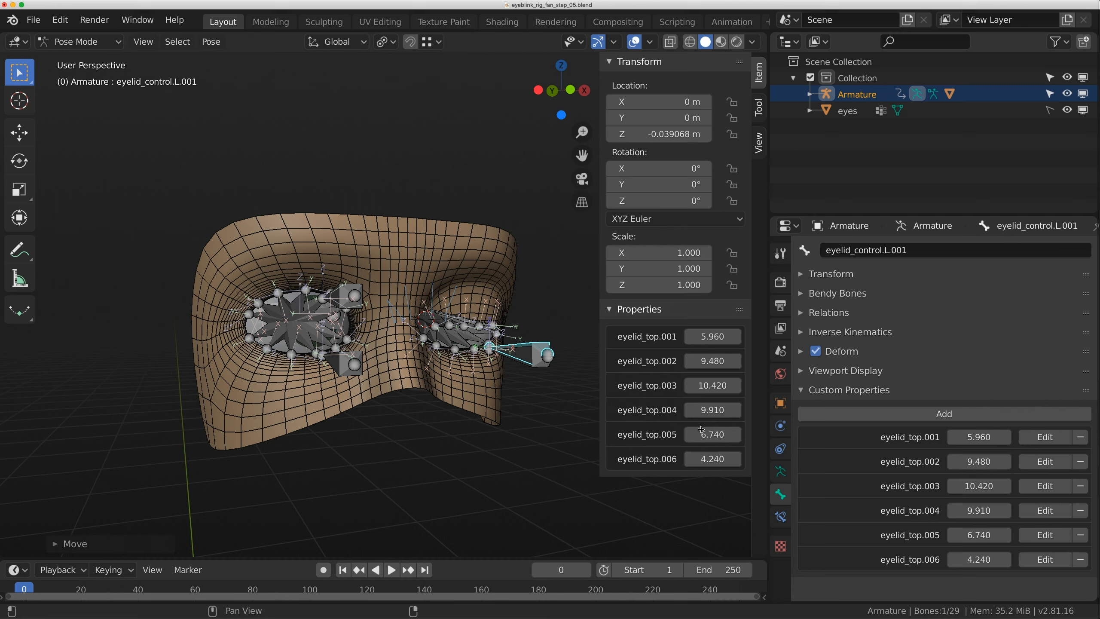
Move eyelid_control.R.001 along Z to compare its eyelid motion with the left eye, and clear its location.
{"action": "middle_click_drag", "start_coordinate": [433, 299], "coordinate": [381, 298]}
{"action": "left_click", "coordinate": [379, 295]}
{"action": "key", "text": "g"}
{"action": "key", "text": "z"}
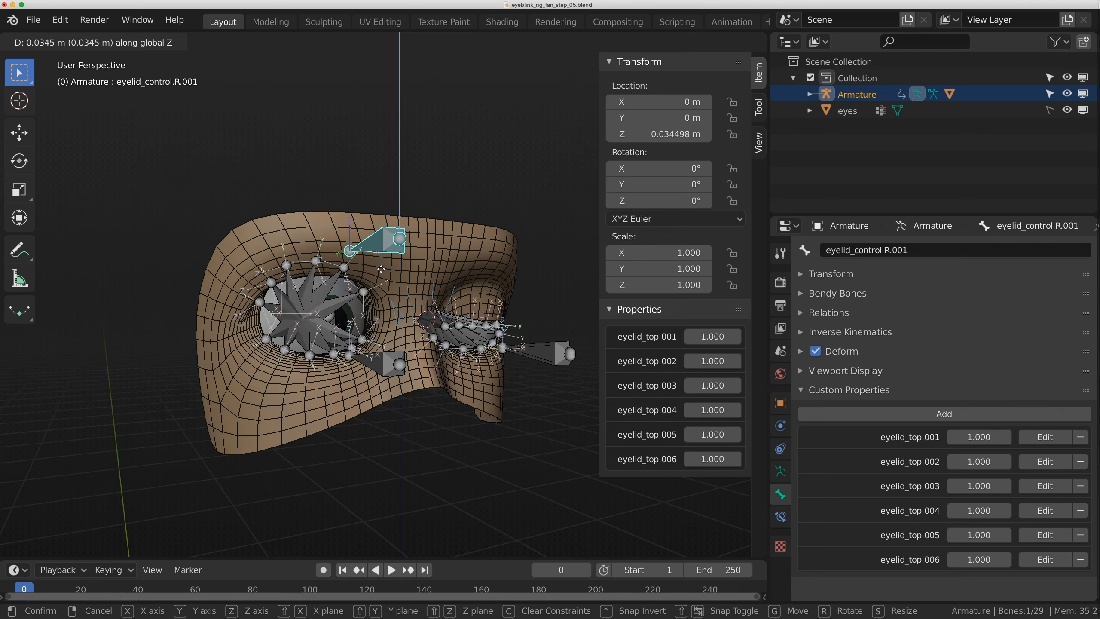
{"action": "left_click", "coordinate": [386, 303]}
{"action": "key", "text": "alt+g"}
Test eyelid_control.R.001 along Z once more, and clear the location of all bones.
{"action": "middle_click_drag", "start_coordinate": [386, 304], "coordinate": [419, 291]}
{"action": "key", "text": "g"}
{"action": "key", "text": "z"}
{"action": "left_click", "coordinate": [448, 290]}
{"action": "key", "text": "alt+g"}
{"action": "key", "text": "a"}
{"action": "key", "text": "alt+g"}
View the custom property values of eyelid_control.L.001 and select the eyelid_control.R.001 bone.
{"action": "left_click", "coordinate": [531, 294]}
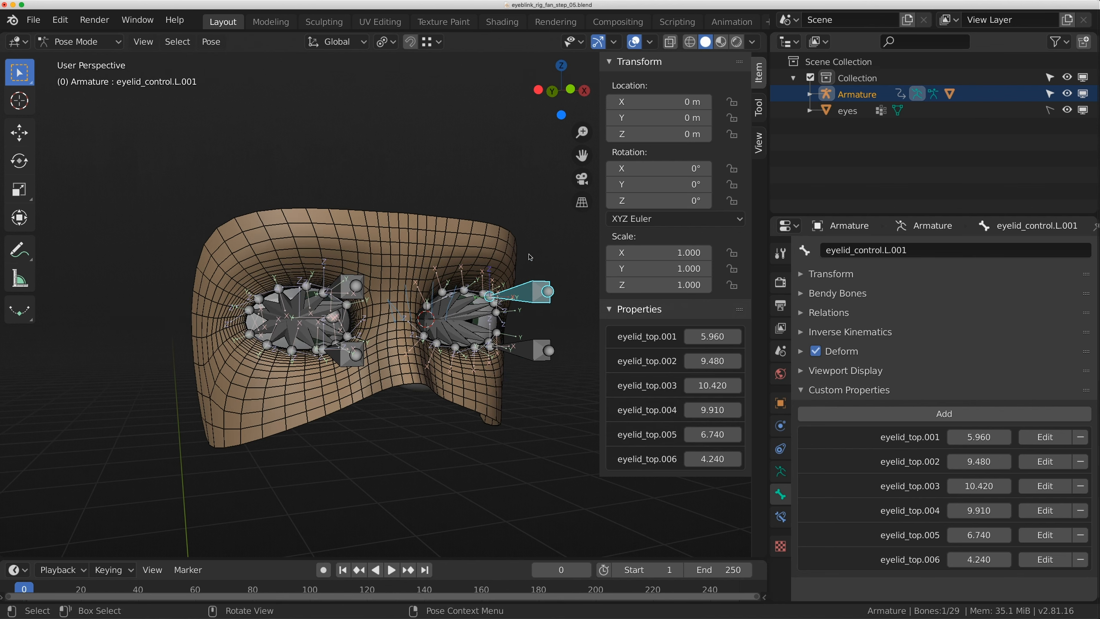
{"action": "middle_click_drag", "start_coordinate": [226, 91], "coordinate": [295, 122]}
{"action": "left_click", "coordinate": [359, 246]}
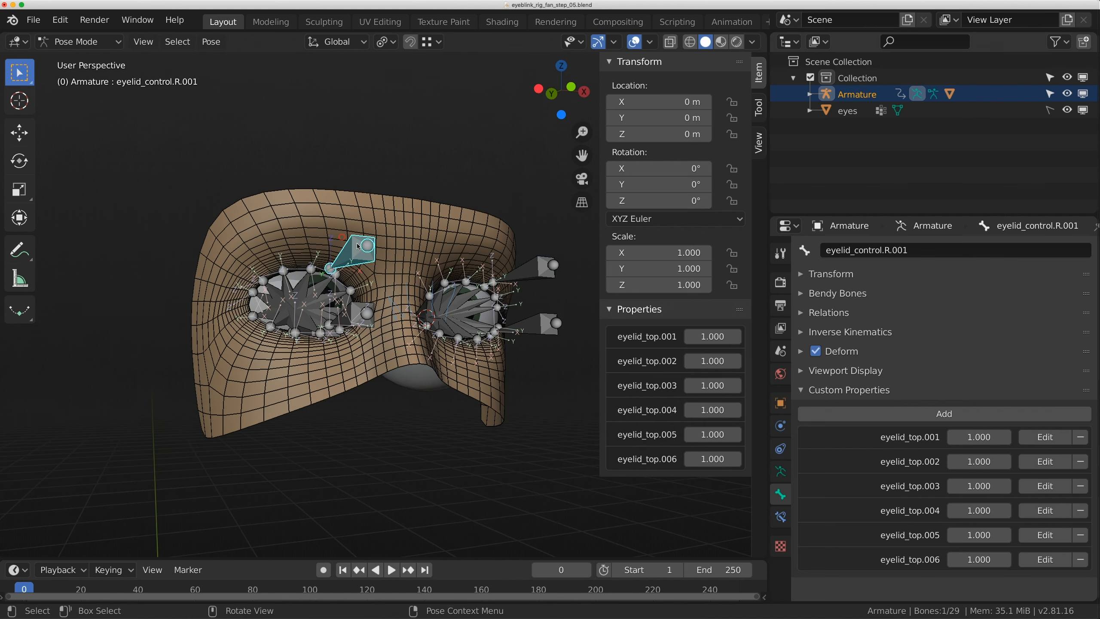
Copy the pose of eyelid_control.L.001 with its custom property values and paste it flipped on the X-axis onto eyelid_control.R.001.
{"action": "middle_click_drag", "start_coordinate": [195, 85], "coordinate": [454, 227]}
{"action": "left_click", "coordinate": [468, 259]}
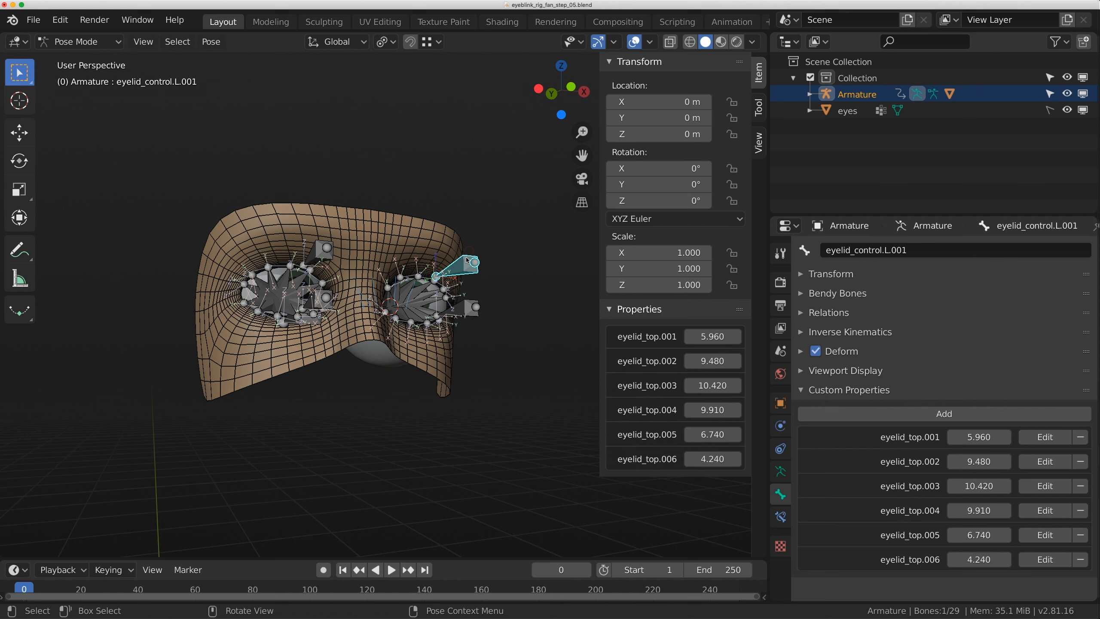
{"action": "key", "text": "ctrl+c"}
{"action": "left_click", "coordinate": [146, 543]}
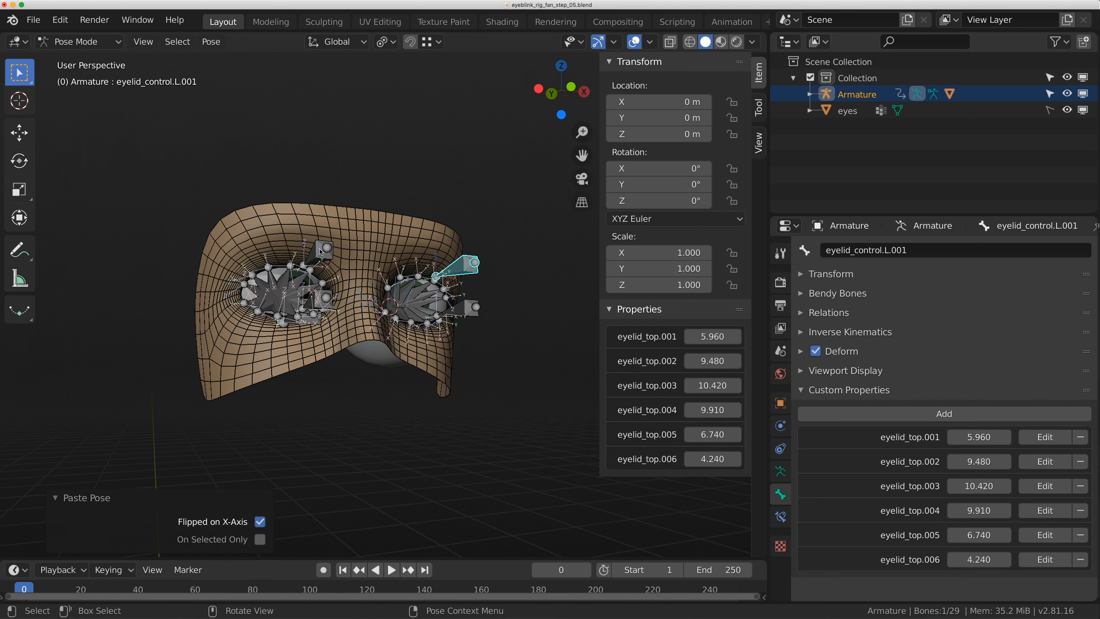
{"action": "left_click", "coordinate": [321, 252]}
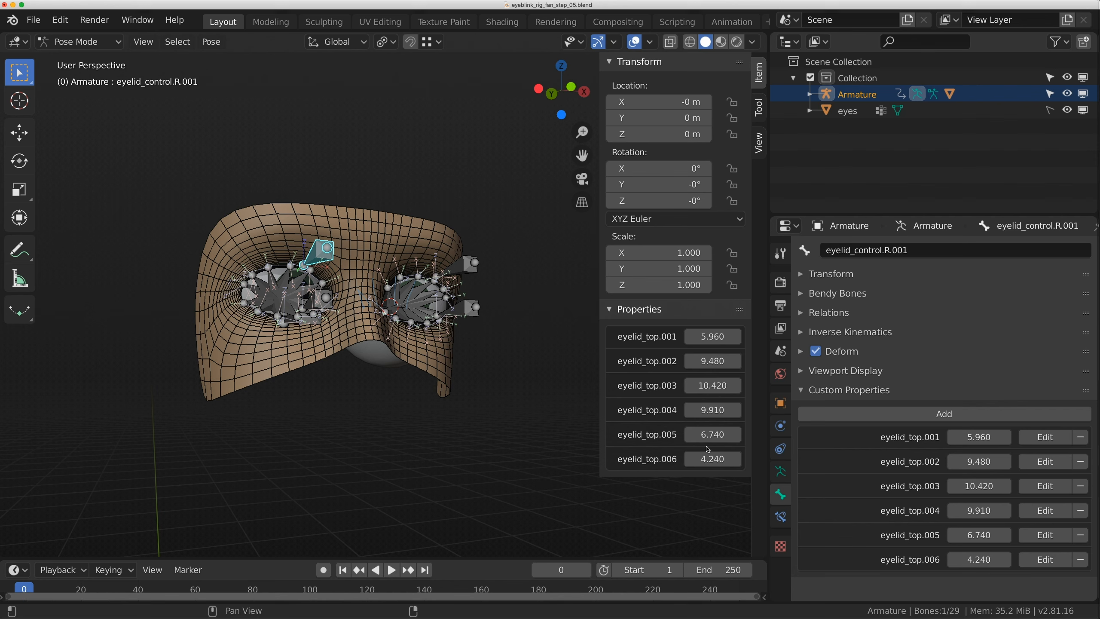
Select eyelid_control.L.001 and eyelid_control.R.001 together and move them down about 0.036 m along global Z.
{"action": "left_click", "coordinate": [466, 265]}
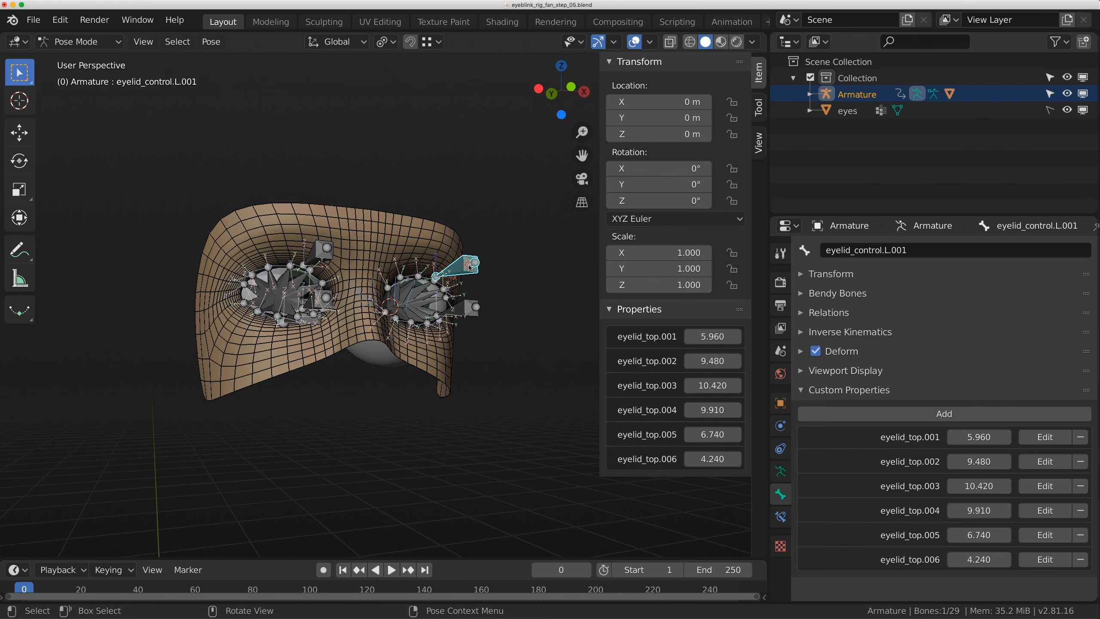
{"action": "left_click", "coordinate": [320, 252], "text": "shift"}
{"action": "scroll", "coordinate": [320, 252], "scroll_direction": "up", "scroll_amount": 2}
{"action": "key", "text": "g"}
{"action": "key", "text": "z"}
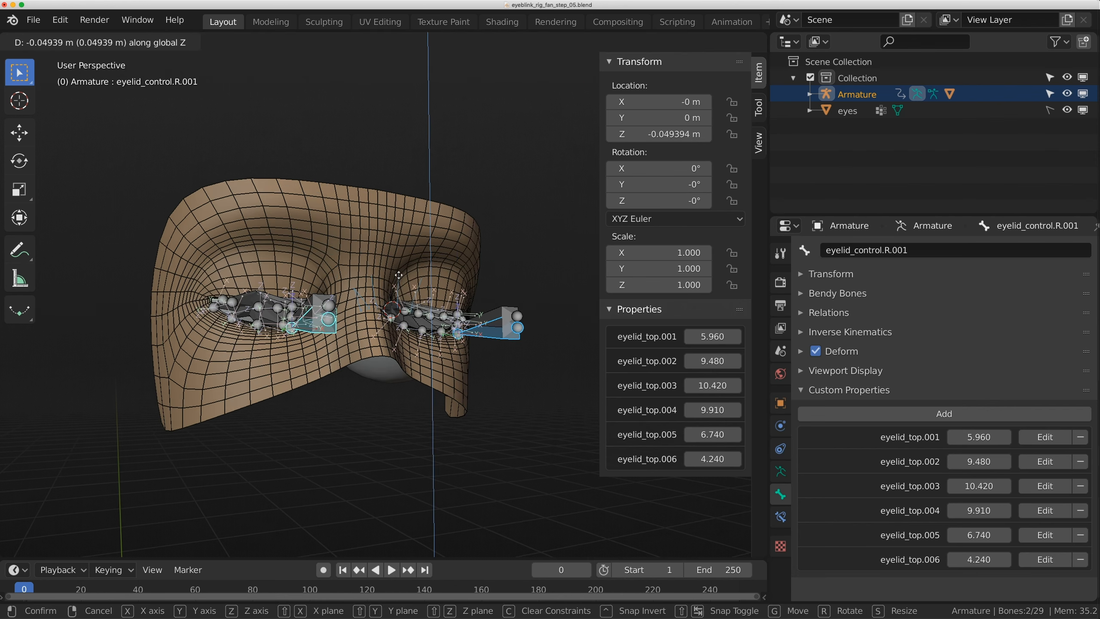
{"action": "right_click", "coordinate": [412, 232]}
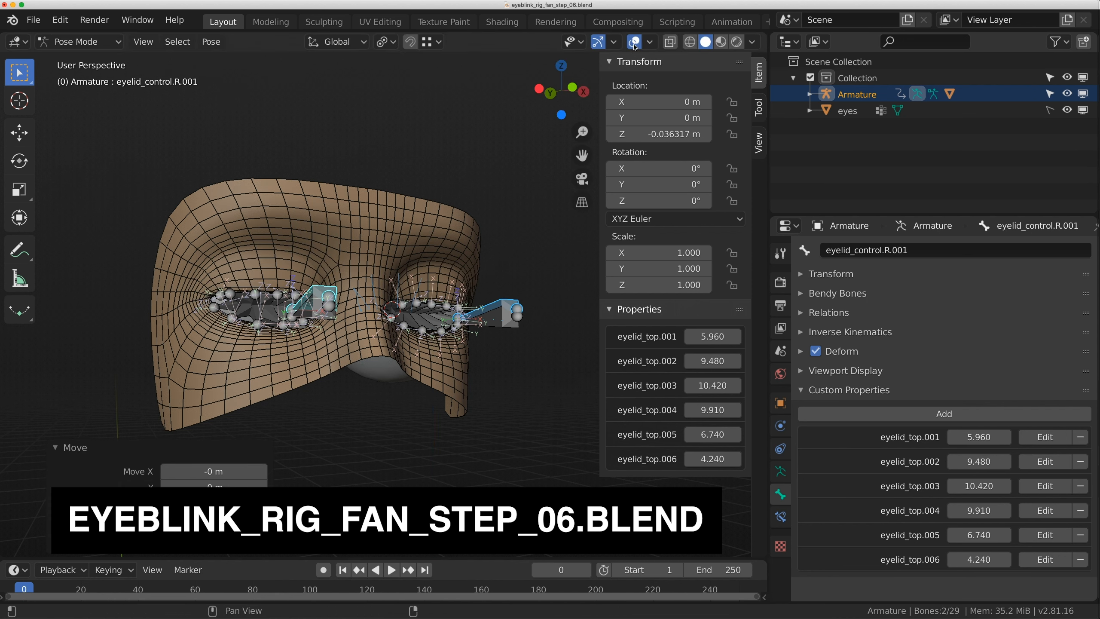
Hide the viewport overlays and move both upper eyelid controls about 0.032 m further down along Z to test the blink.
{"action": "left_click", "coordinate": [634, 42]}
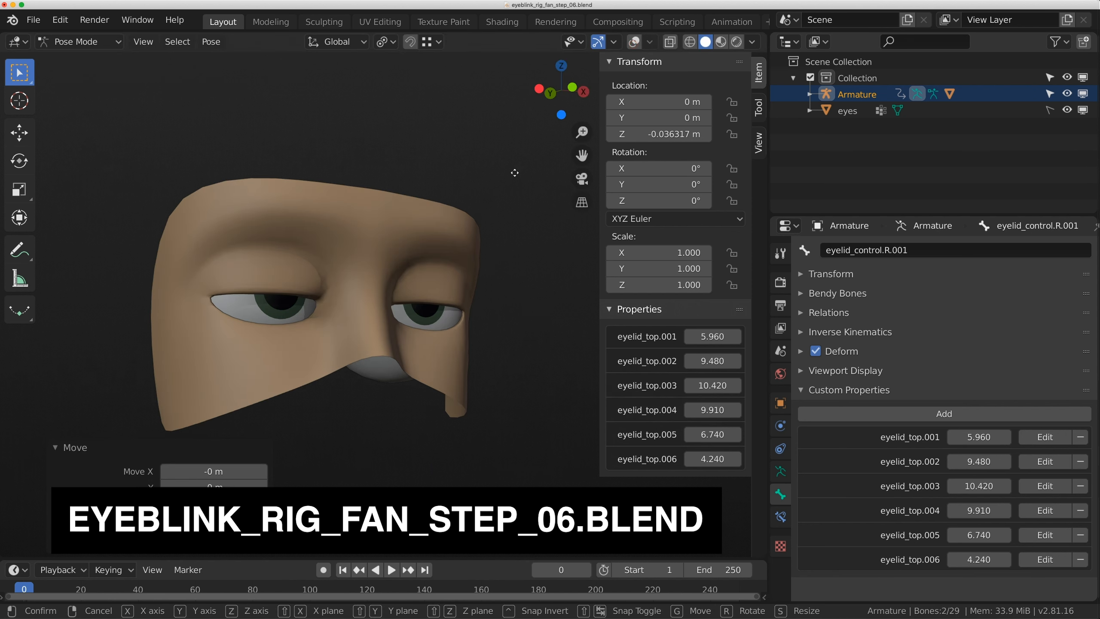
{"action": "key", "text": "g"}
{"action": "key", "text": "z"}
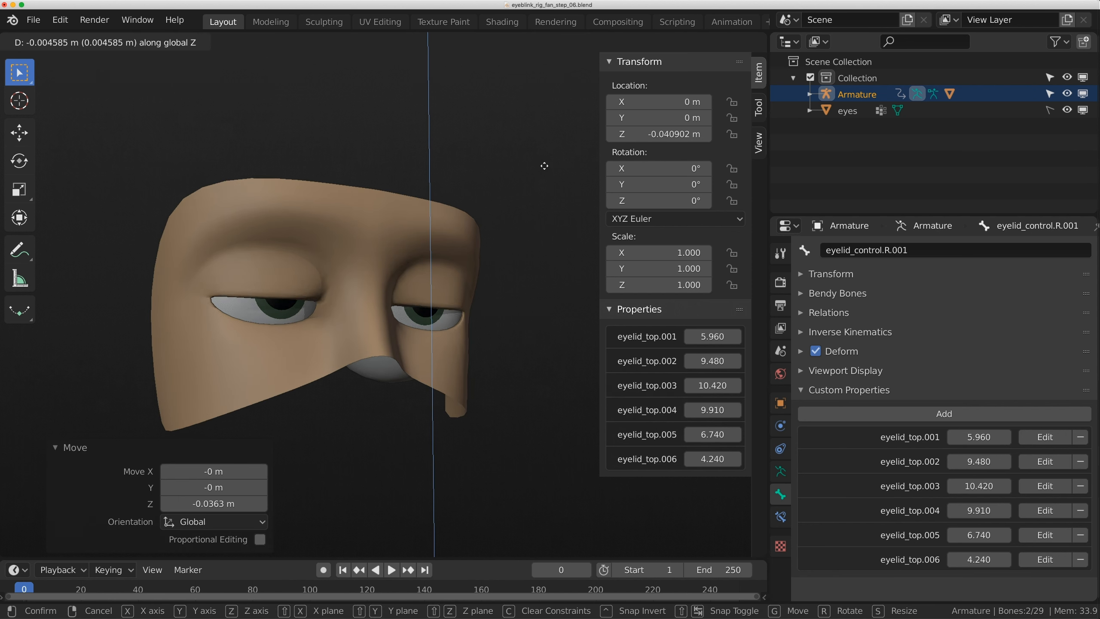
{"action": "left_click", "coordinate": [544, 226]}
Raise both upper eyelid controls along Z to check the lid motion from other angles.
{"action": "middle_click_drag", "start_coordinate": [543, 225], "coordinate": [499, 223]}
{"action": "key", "text": "g"}
{"action": "key", "text": "z"}
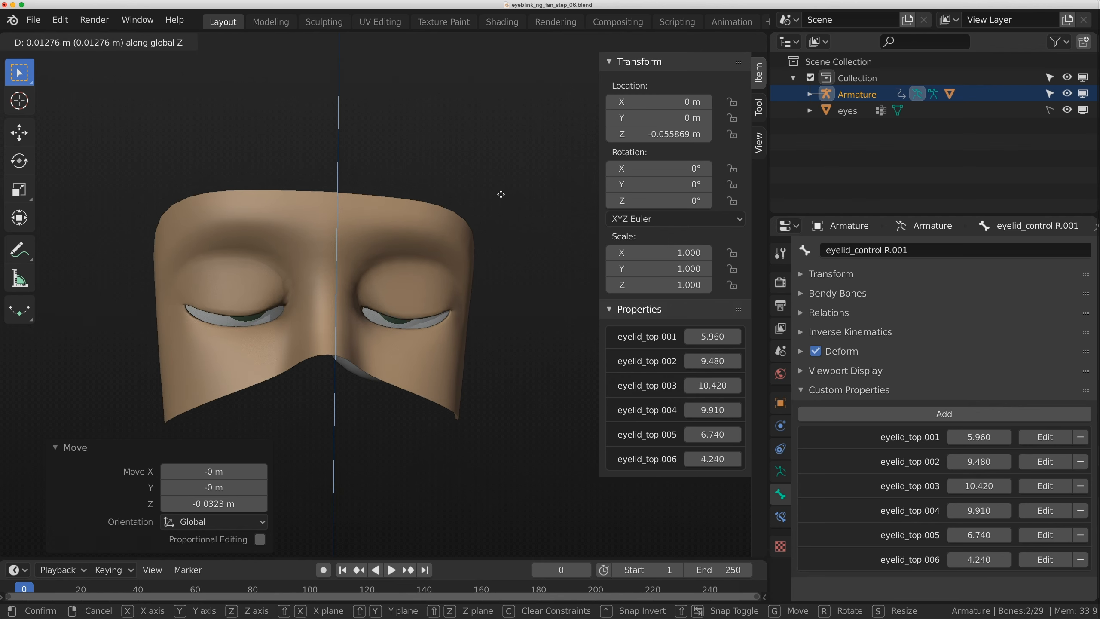
{"action": "left_click", "coordinate": [515, 175]}
{"action": "middle_click_drag", "start_coordinate": [516, 175], "coordinate": [531, 150]}
{"action": "key", "text": "g"}
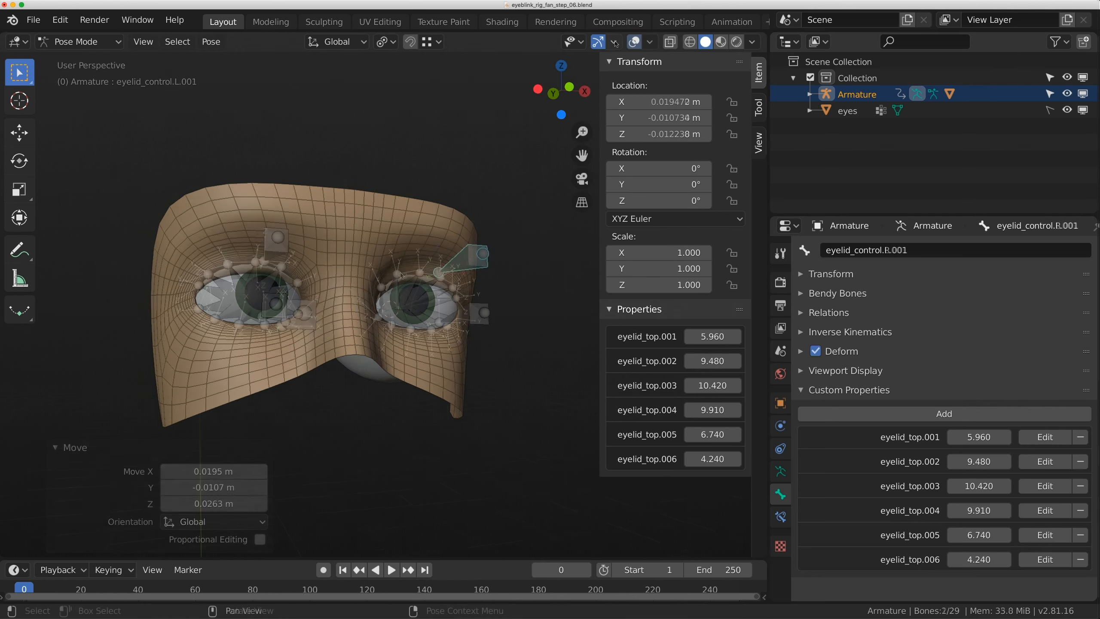
Copy the Z rotation driver of eyelid_deform.L.001 and paste it onto the Z rotation of the lower eyelid bone eyelid_deform.L.007.
{"action": "mouse_move", "coordinate": [400, 270]}
{"action": "middle_mouse_down"}
{"action": "mouse_move", "coordinate": [379, 251]}
{"action": "mouse_move", "coordinate": [419, 267]}
{"action": "middle_mouse_up"}
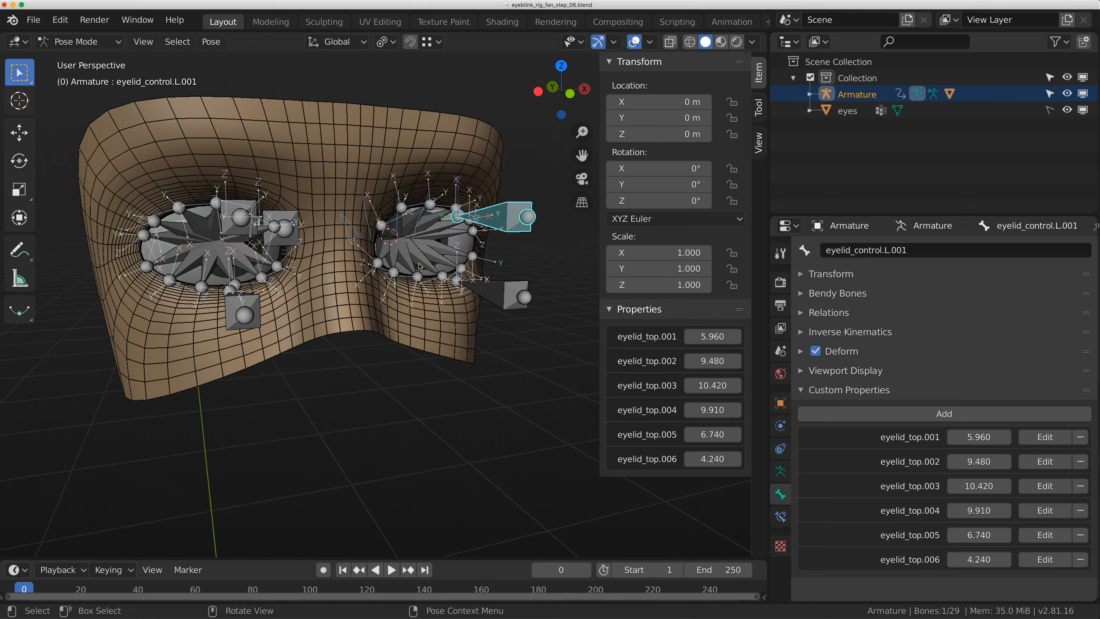
{"action": "left_click", "coordinate": [521, 287]}
{"action": "middle_click_drag", "start_coordinate": [524, 292], "coordinate": [498, 311]}
{"action": "scroll", "coordinate": [498, 311], "scroll_direction": "up", "scroll_amount": 2}
{"action": "left_click", "coordinate": [363, 262]}
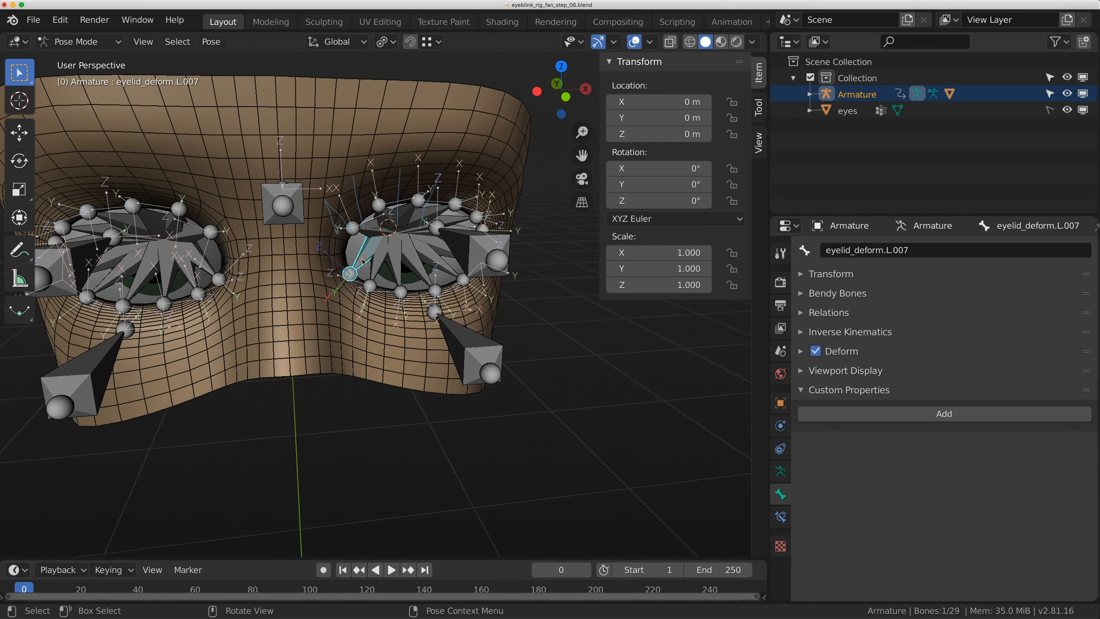
{"action": "left_click", "coordinate": [362, 228]}
{"action": "right_click", "coordinate": [645, 195]}
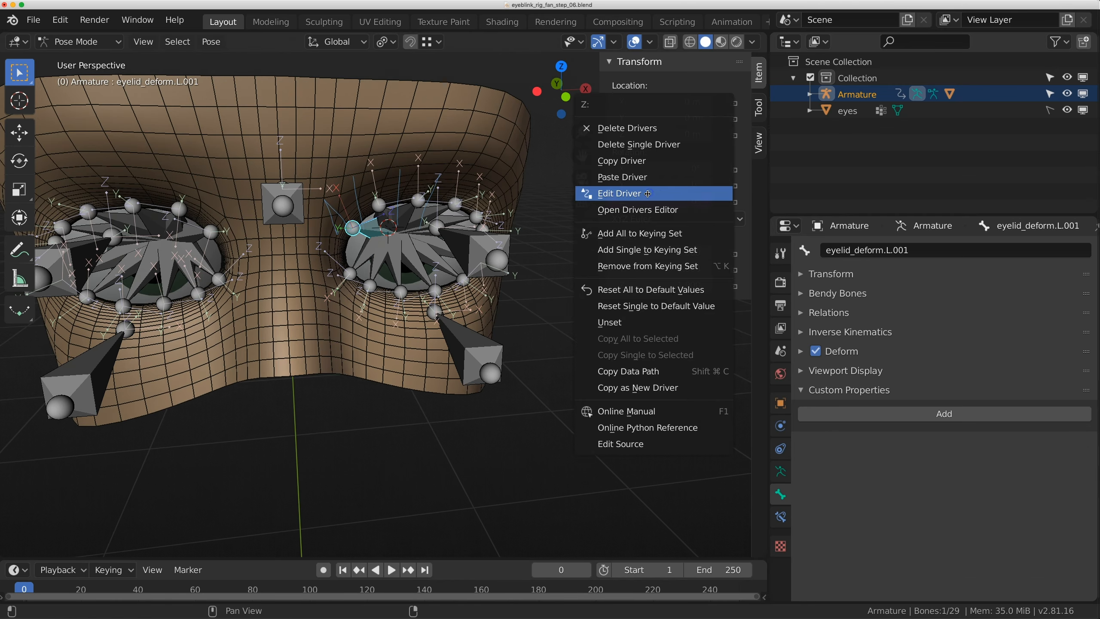
{"action": "left_click", "coordinate": [638, 160]}
{"action": "left_click", "coordinate": [352, 274]}
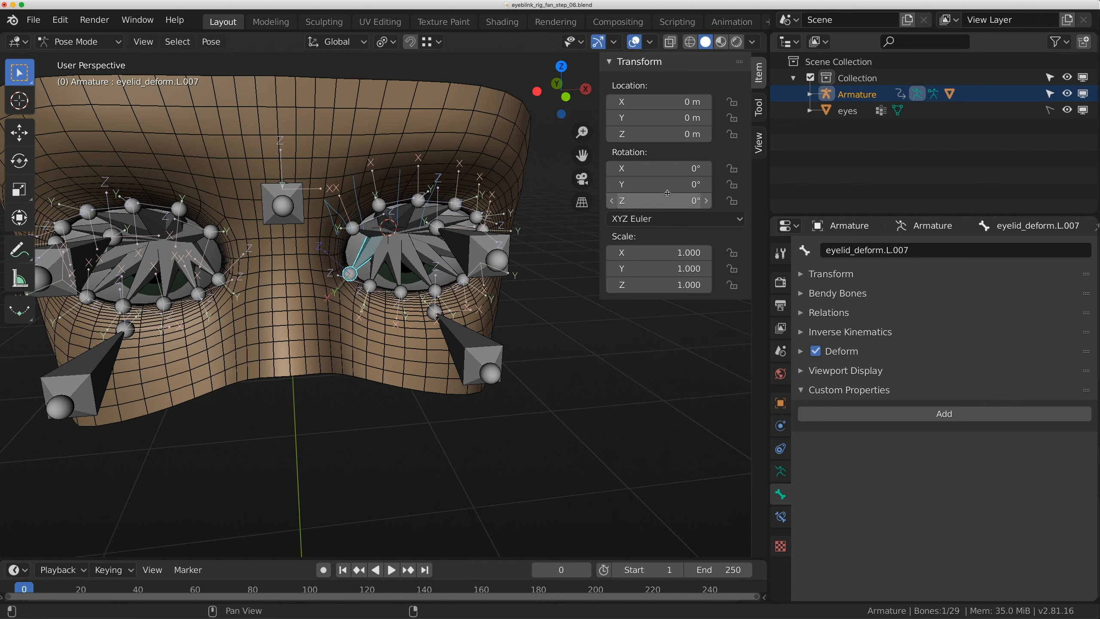
{"action": "right_click", "coordinate": [666, 193]}
{"action": "left_click", "coordinate": [630, 264]}
Open the Z rotation driver of eyelid_deform.L.007 and inspect the data path of its var variable.
{"action": "right_click", "coordinate": [667, 200]}
{"action": "left_click", "coordinate": [653, 201]}
{"action": "right_click", "coordinate": [653, 198]}
{"action": "left_click", "coordinate": [650, 216]}
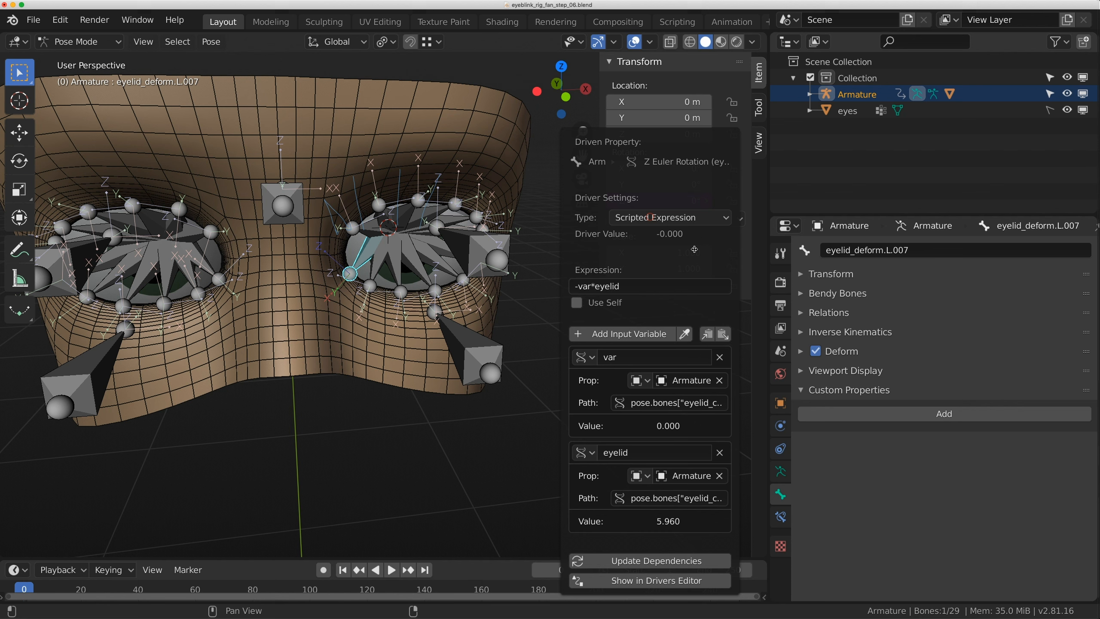
{"action": "left_click", "coordinate": [701, 403]}
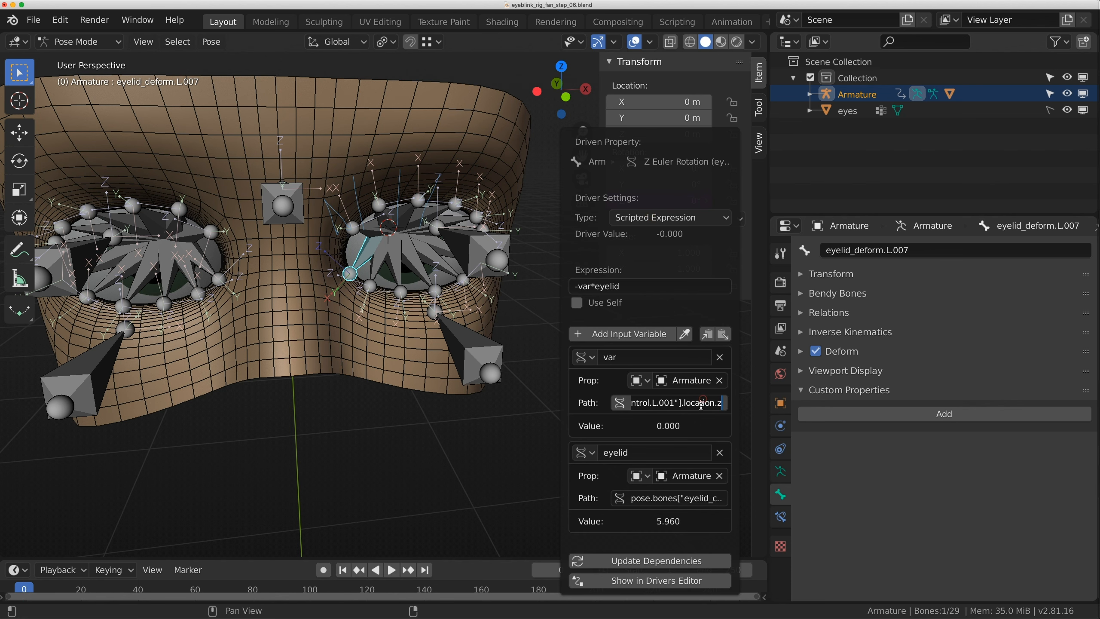
{"action": "left_click", "coordinate": [670, 403]}
{"action": "key", "text": "Return"}
Select the lower eyelid control bone eyelid_control.L.002 and add six custom properties to it.
{"action": "left_click", "coordinate": [467, 353]}
{"action": "scroll", "coordinate": [455, 359], "scroll_direction": "down", "scroll_amount": 3}
{"action": "middle_click_drag", "start_coordinate": [414, 365], "coordinate": [444, 366]}
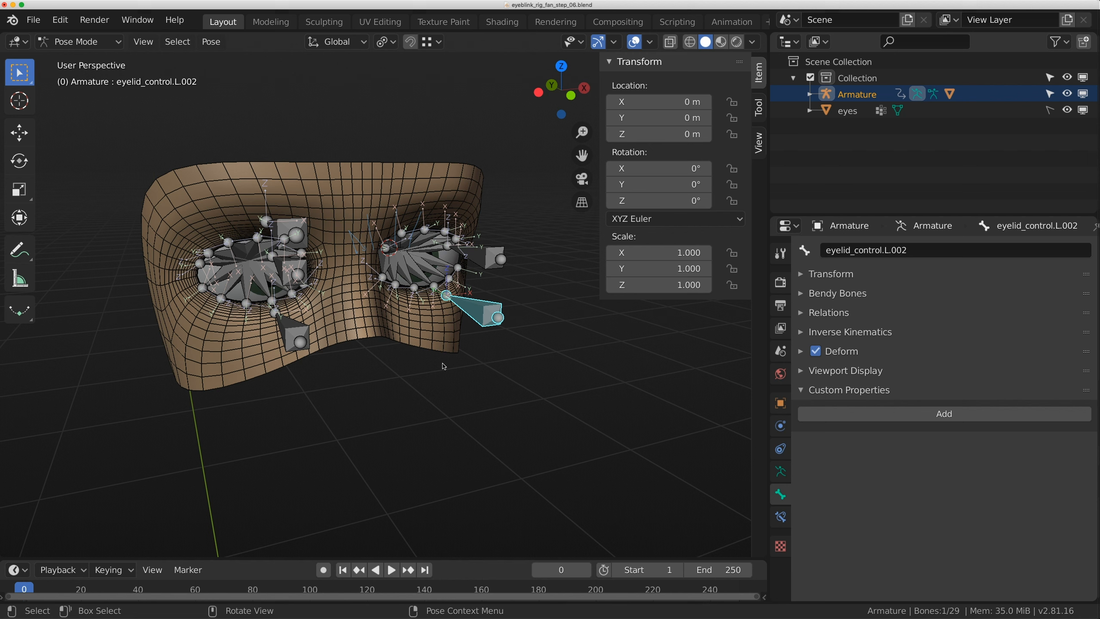
{"action": "left_click", "coordinate": [500, 259]}
{"action": "left_click", "coordinate": [283, 341]}
{"action": "left_click", "coordinate": [483, 318]}
{"action": "left_click", "coordinate": [297, 336]}
{"action": "left_click", "coordinate": [494, 315]}
{"action": "left_click", "coordinate": [875, 415]}
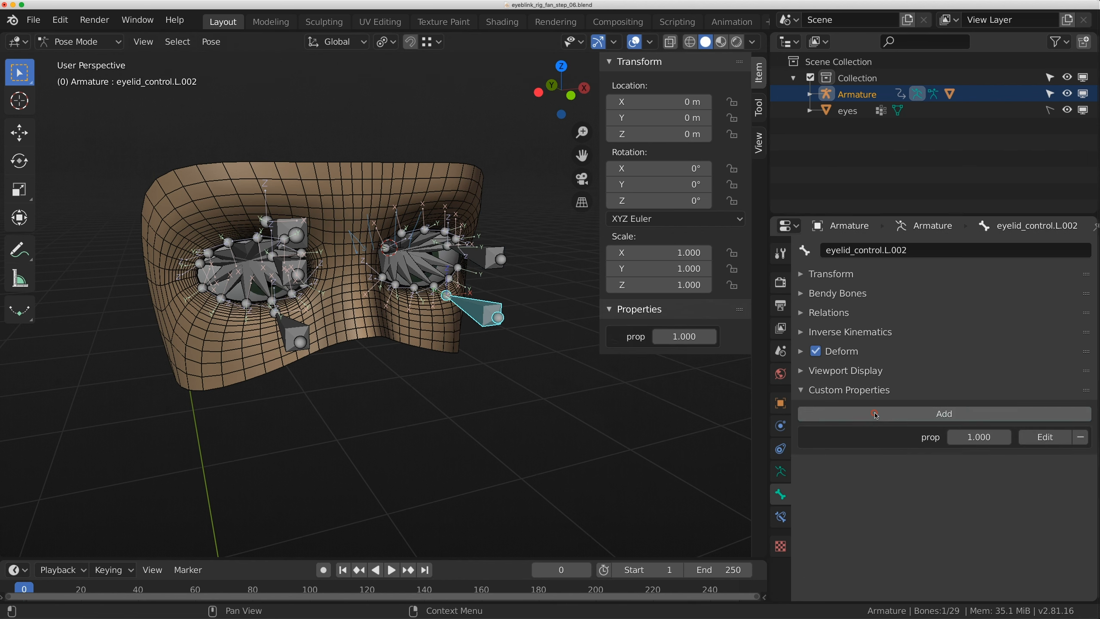
{"action": "left_click", "coordinate": [875, 414]}
{"action": "left_click", "coordinate": [875, 415]}
{"action": "left_click", "coordinate": [875, 414]}
{"action": "left_click", "coordinate": [875, 414]}
{"action": "left_click", "coordinate": [875, 414]}
Rename the first custom property of eyelid_control.L.002 to eyelid_bot.001 and copy the name for reuse.
{"action": "left_click", "coordinate": [1045, 436]}
{"action": "left_click", "coordinate": [965, 456]}
{"action": "type", "text": "EYE"}
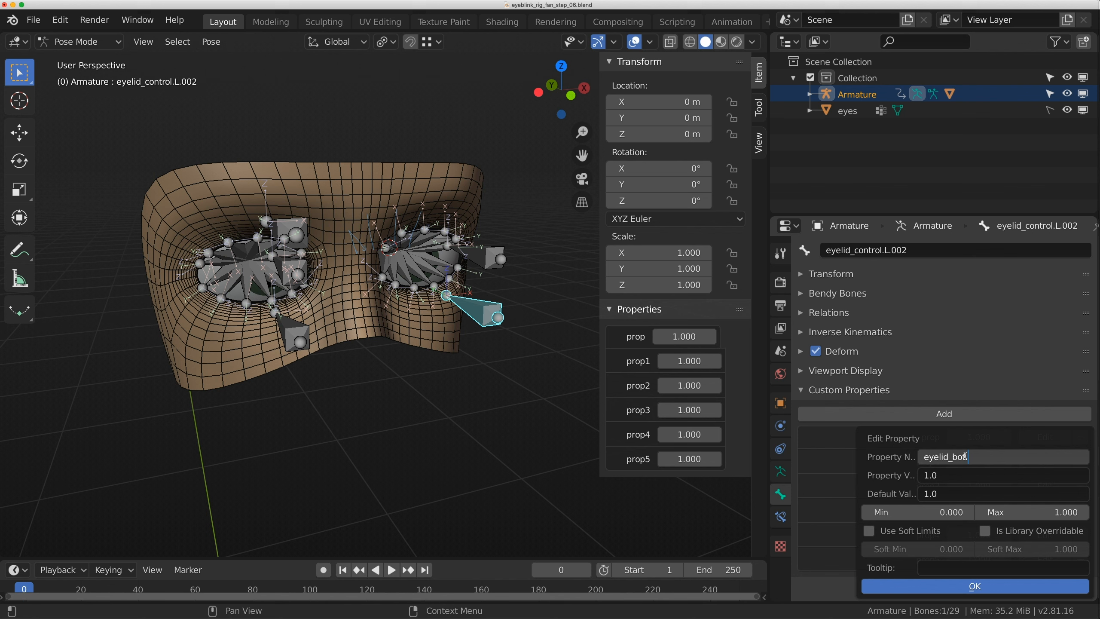
{"action": "key", "text": "Delete"}
{"action": "key", "text": "Delete"}
{"action": "left_click_drag", "start_coordinate": [987, 457], "coordinate": [927, 461]}
{"action": "left_click", "coordinate": [1052, 586]}
Rename the second and third custom properties eyelid_bot.002 and eyelid_bot.003, giving the third a maximum of 30.
{"action": "left_click", "coordinate": [1045, 462]}
{"action": "left_click", "coordinate": [982, 473]}
{"action": "key", "text": "ctrl+v"}
{"action": "key", "text": "BackSpace"}
{"action": "type", "text": "2"}
{"action": "left_click", "coordinate": [1035, 601]}
{"action": "left_click", "coordinate": [1045, 485]}
{"action": "left_click", "coordinate": [979, 472]}
{"action": "type", "text": "310"}
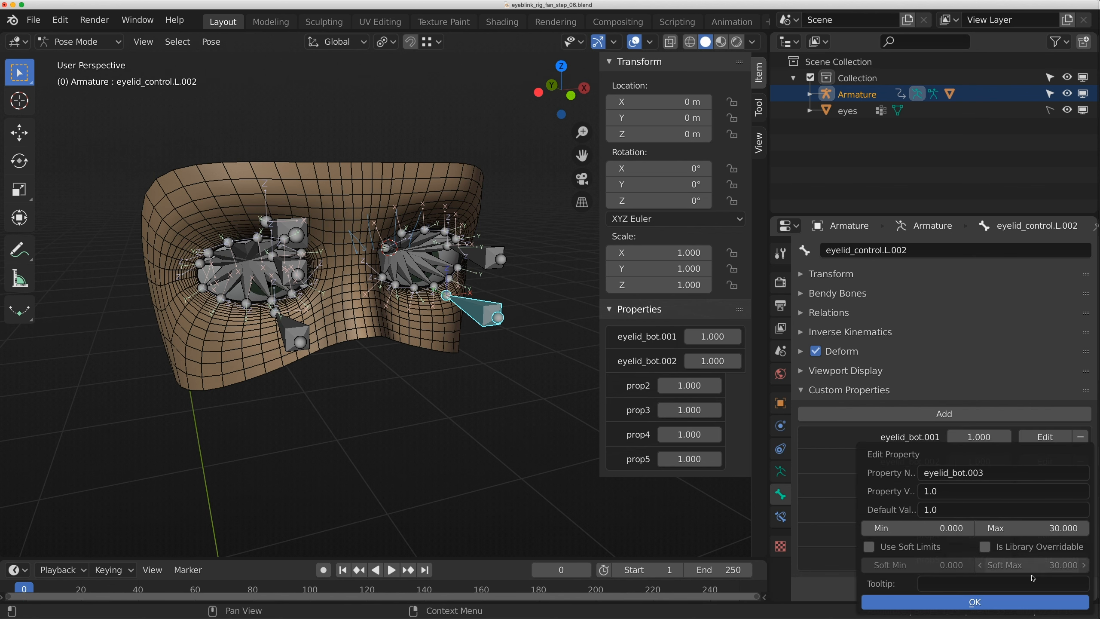
{"action": "left_click", "coordinate": [1033, 602]}
Rename the fourth custom property eyelid_bot.004 and raise its maximum to 30.
{"action": "left_click", "coordinate": [1045, 510]}
{"action": "left_click", "coordinate": [989, 473]}
{"action": "key", "text": "BackSpace"}
{"action": "type", "text": "4"}
{"action": "key", "text": "Return"}
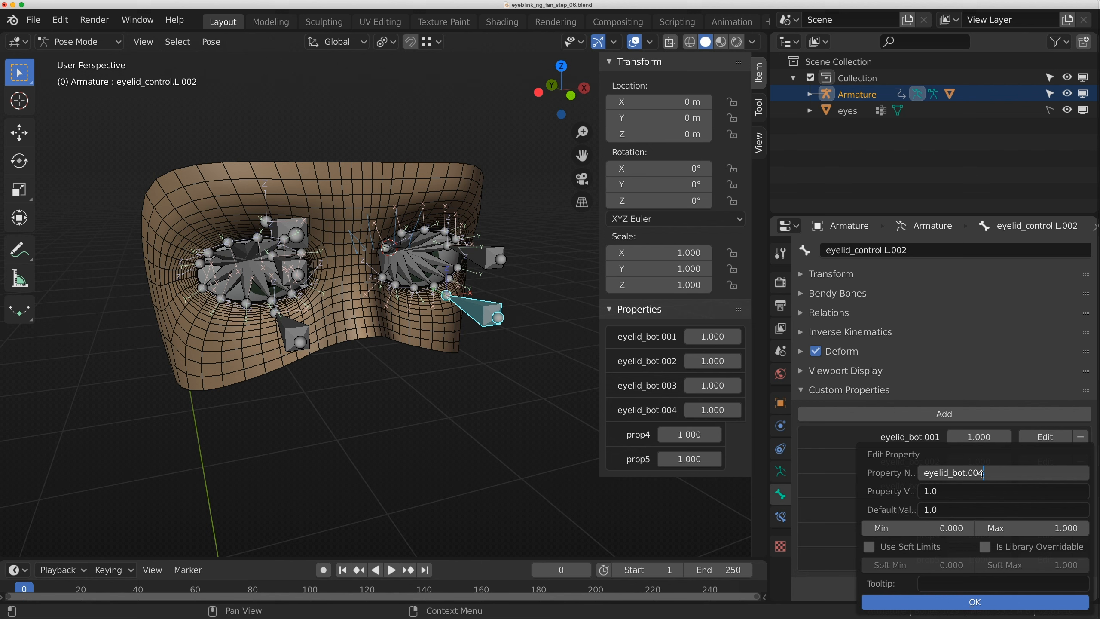
{"action": "double_click", "coordinate": [1059, 528]}
{"action": "type", "text": "10"}
{"action": "left_click", "coordinate": [1035, 601]}
Rename the last two custom properties eyelid_bot.005, with a maximum of 30, and eyelid_bot.006.
{"action": "left_click", "coordinate": [1045, 535]}
{"action": "key", "text": "ctrl+v"}
{"action": "double_click", "coordinate": [1033, 530]}
{"action": "type", "text": "10"}
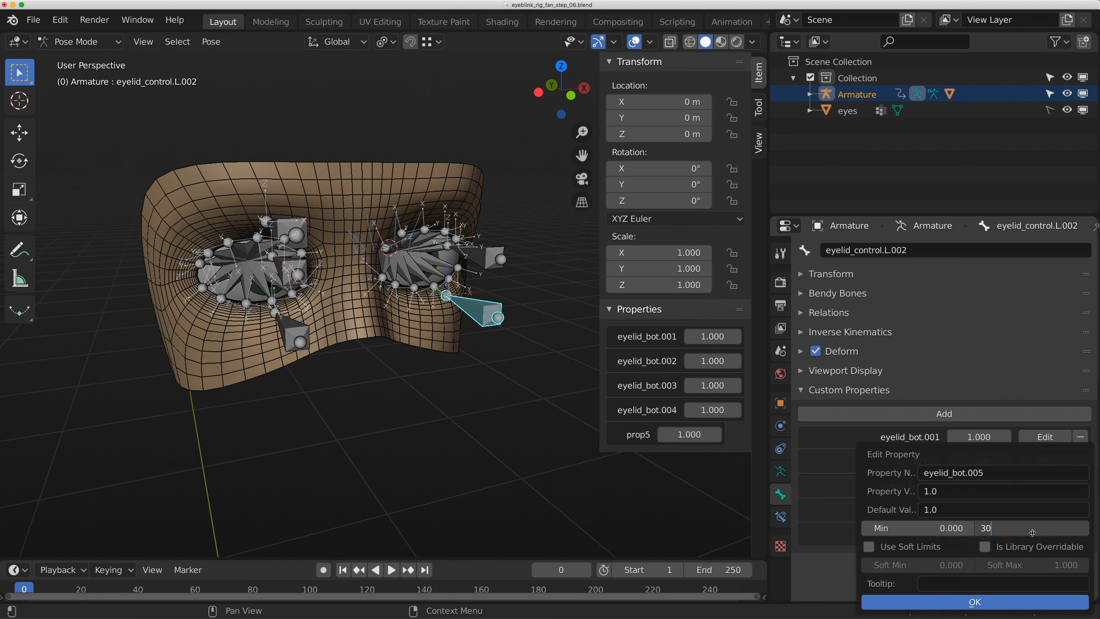
{"action": "left_click", "coordinate": [1035, 602]}
{"action": "left_click", "coordinate": [1045, 560]}
{"action": "left_click", "coordinate": [990, 474]}
{"action": "key", "text": "ctrl+v"}
{"action": "key", "text": "BackSpace"}
{"action": "type", "text": "6"}
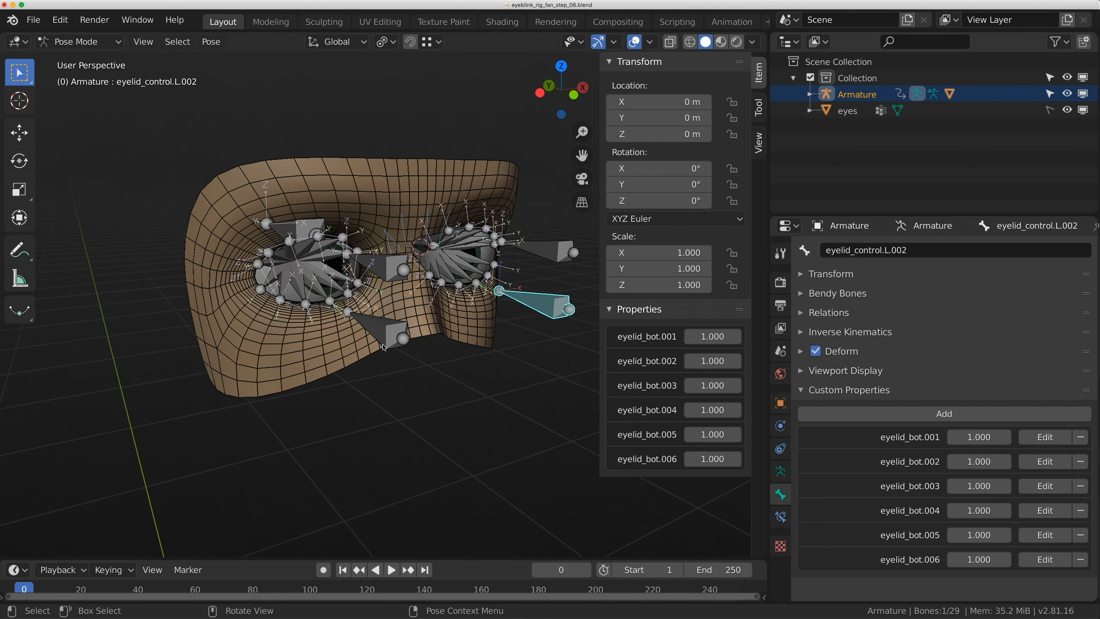
Set up the first two custom properties of eyelid_control.R.002 as eyelid_bot.001 and eyelid_bot.002.
{"action": "left_click", "coordinate": [1035, 441]}
{"action": "left_click", "coordinate": [1052, 508]}
{"action": "type", "text": "3"}
{"action": "left_click", "coordinate": [1019, 588]}
{"action": "left_click", "coordinate": [1047, 461]}
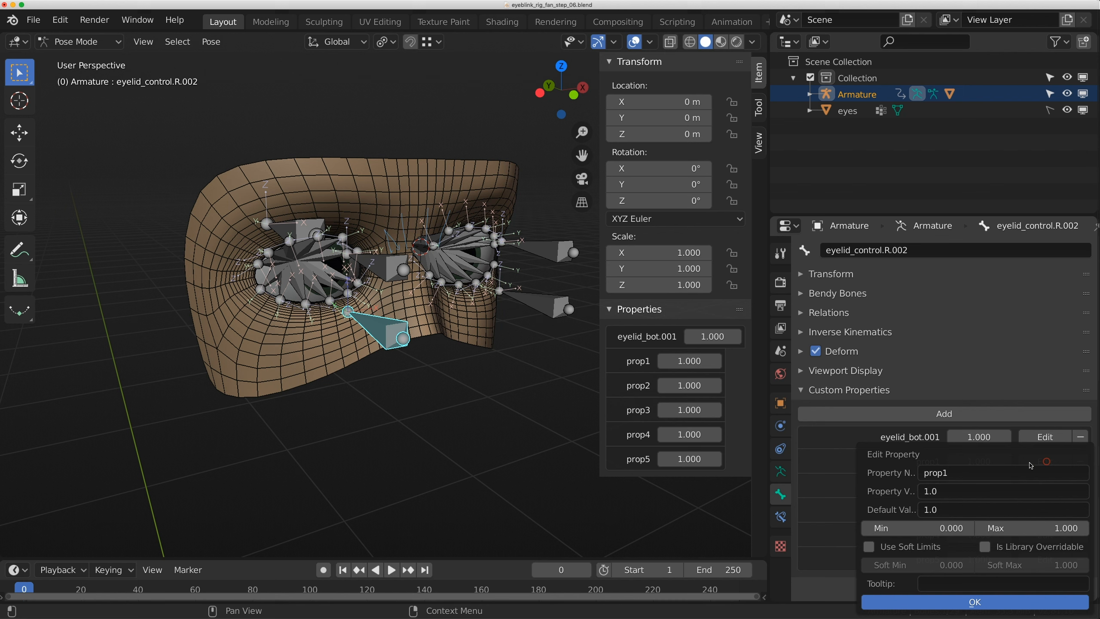
{"action": "left_click", "coordinate": [1015, 601]}
Rename the third and fourth custom properties of eyelid_control.R.002 to eyelid_bot.003 and eyelid_bot.004.
{"action": "left_click", "coordinate": [1045, 485]}
{"action": "left_click", "coordinate": [968, 473]}
{"action": "key", "text": "ctrl+v"}
{"action": "key", "text": "BackSpace"}
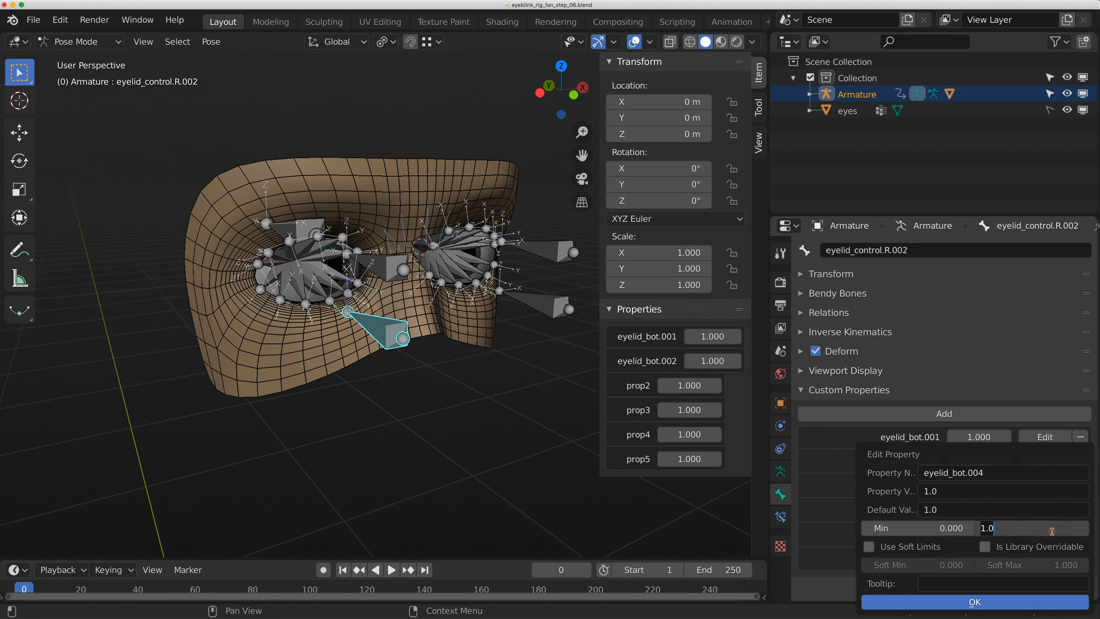
{"action": "left_click", "coordinate": [1017, 601]}
{"action": "left_click", "coordinate": [1028, 512]}
{"action": "left_click", "coordinate": [1019, 601]}
Rename the fifth and sixth custom properties of eyelid_control.R.002 to eyelid_bot.005 and eyelid_bot.006.
{"action": "left_click", "coordinate": [1045, 534]}
{"action": "left_click", "coordinate": [983, 469]}
{"action": "key", "text": "ctrl+v"}
{"action": "key", "text": "BackSpace"}
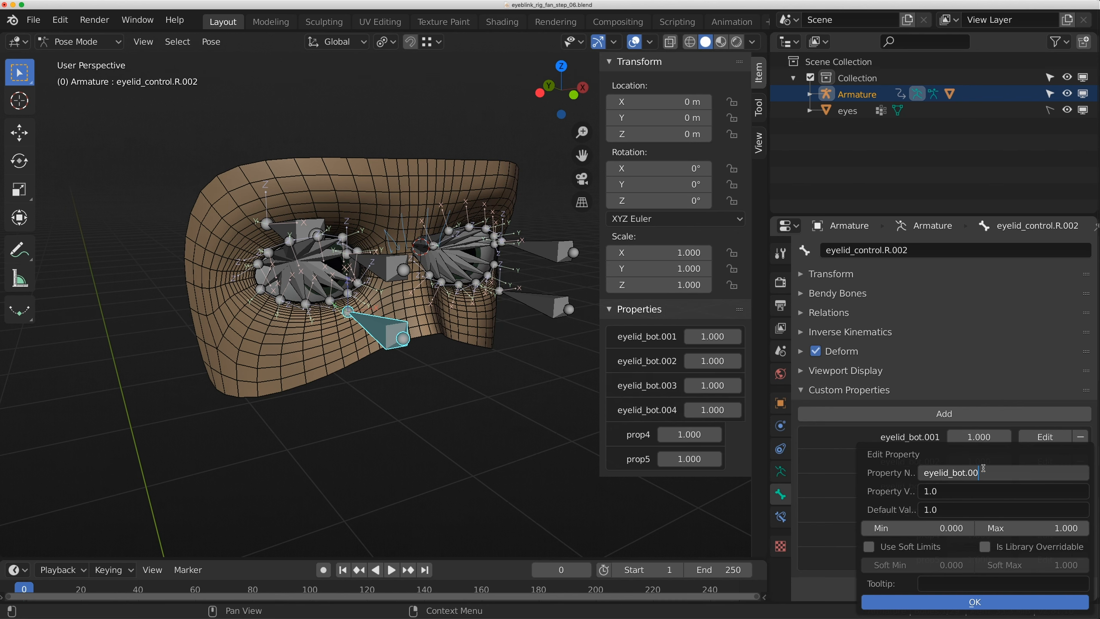
{"action": "left_click", "coordinate": [1018, 602]}
{"action": "left_click", "coordinate": [1032, 537]}
{"action": "type", "text": "eyelid_bot.006"}
{"action": "double_click", "coordinate": [1059, 528]}
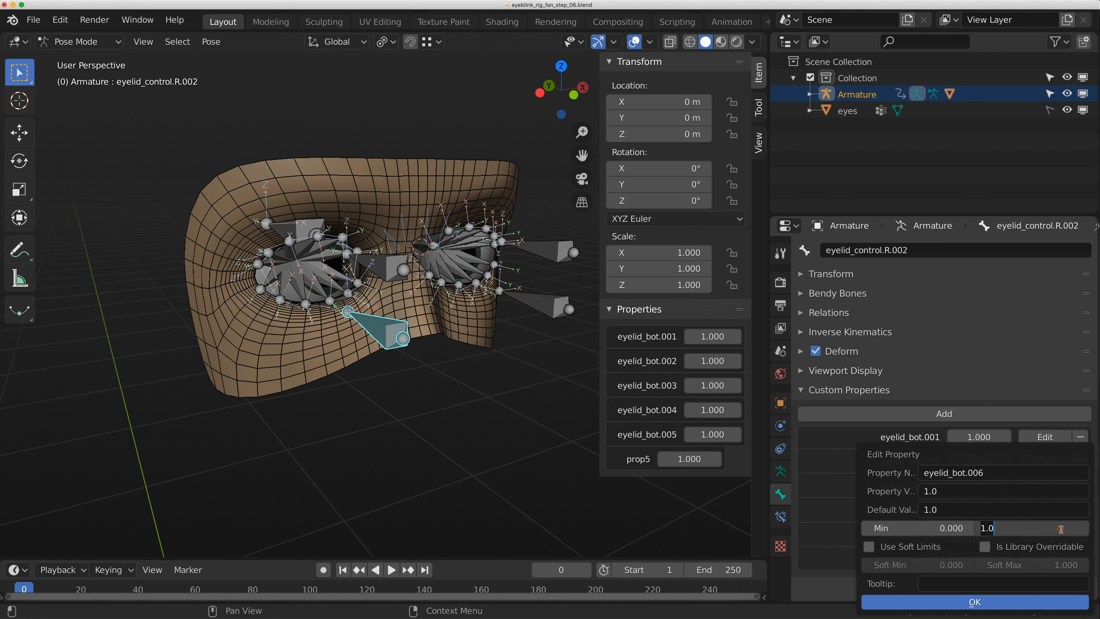
{"action": "key", "text": "Return"}
{"action": "left_click", "coordinate": [1013, 602]}
Copy the driver from the Z rotation of eyelid_deform.L.001 and paste it onto the Z rotation of eyelid_deform.L.007.
{"action": "left_click", "coordinate": [531, 309]}
{"action": "middle_click_drag", "start_coordinate": [531, 311], "coordinate": [464, 309]}
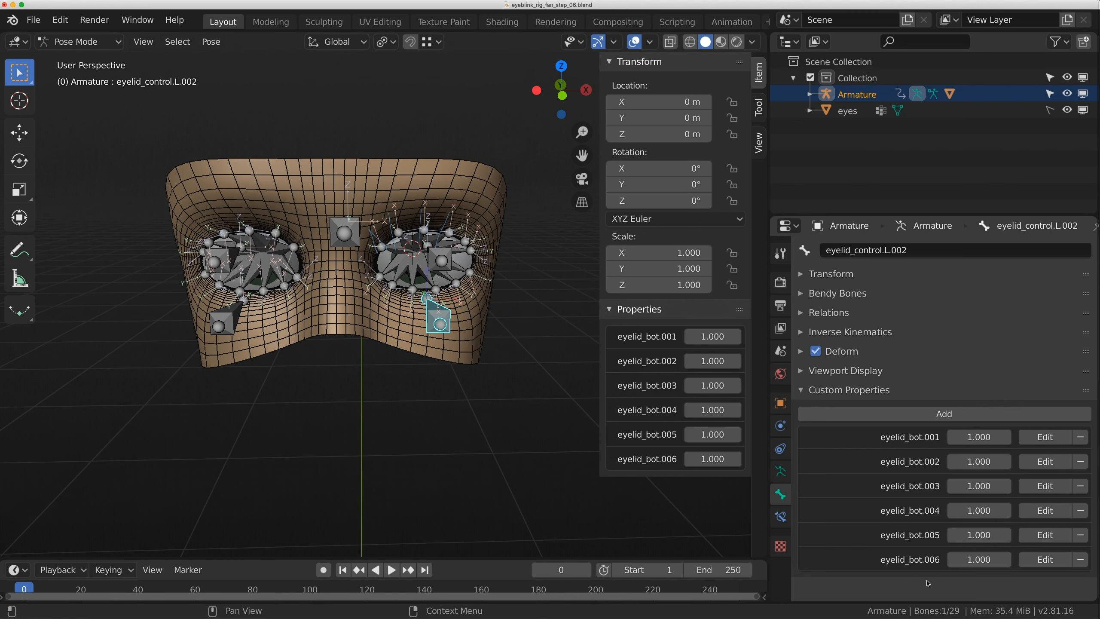
{"action": "scroll", "coordinate": [403, 323], "scroll_direction": "up", "scroll_amount": 4}
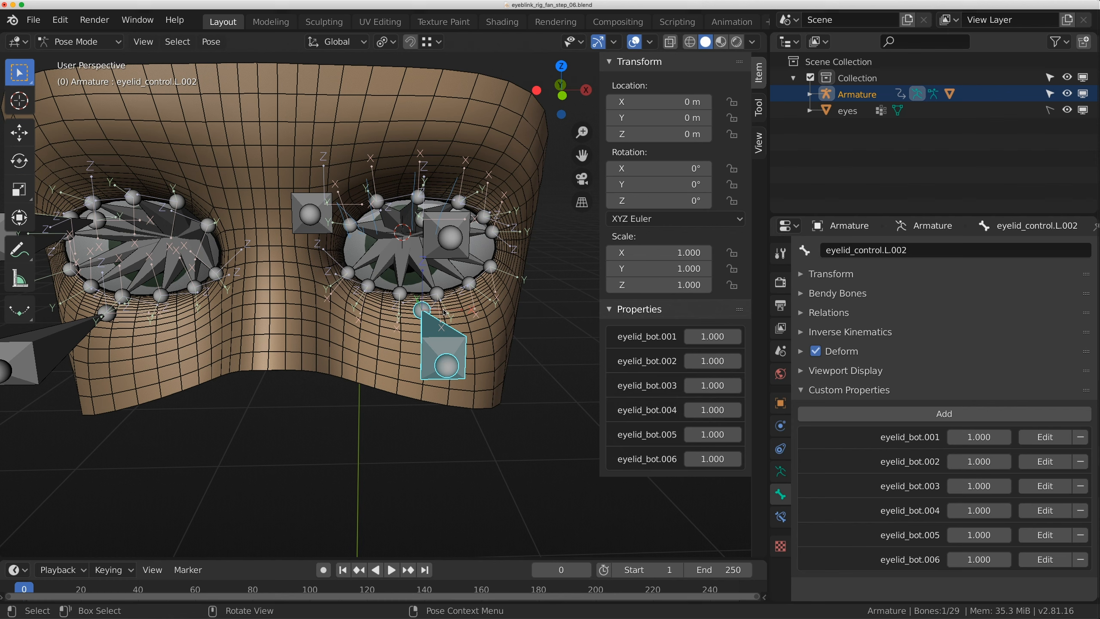
{"action": "left_click", "coordinate": [366, 223]}
{"action": "scroll", "coordinate": [339, 247], "scroll_direction": "up", "scroll_amount": 2}
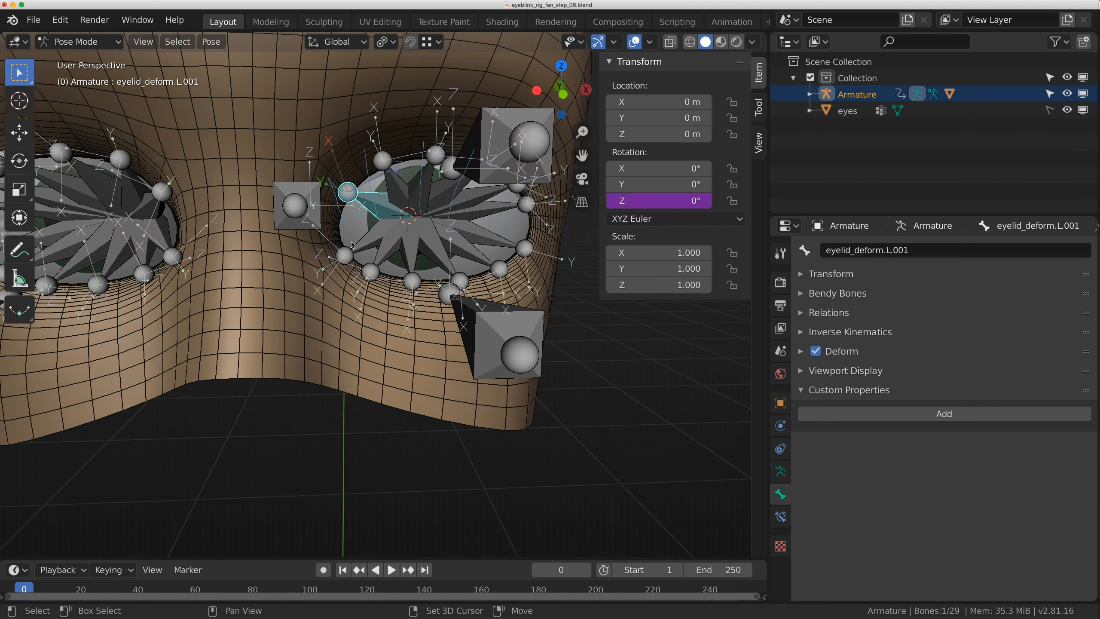
{"action": "right_click", "coordinate": [654, 200]}
{"action": "left_click", "coordinate": [648, 168]}
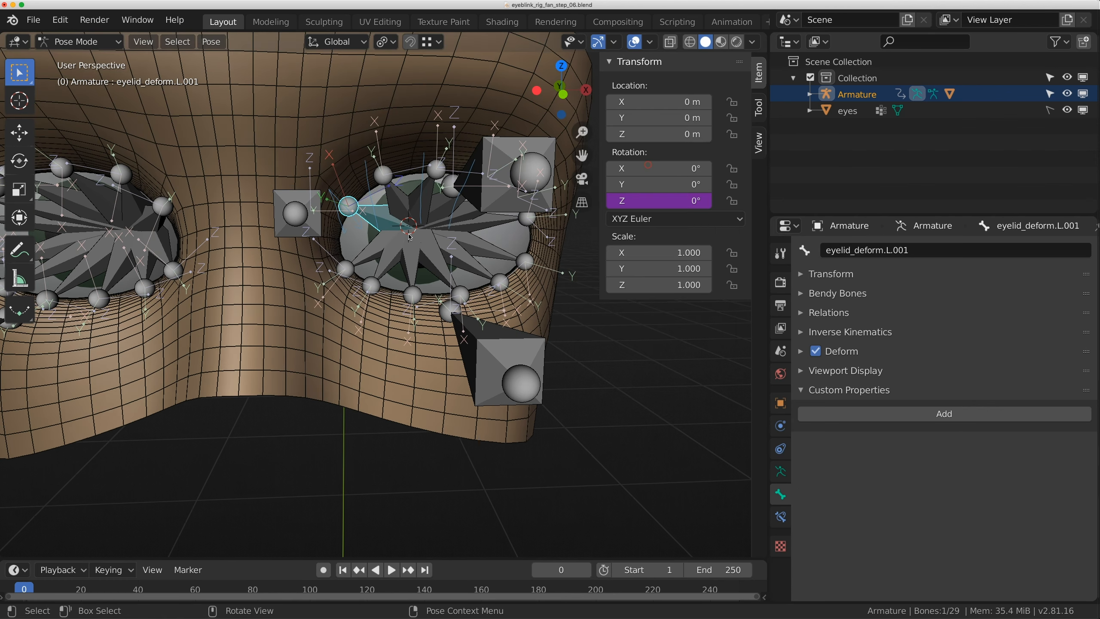
{"action": "left_click", "coordinate": [355, 266]}
{"action": "right_click", "coordinate": [615, 198]}
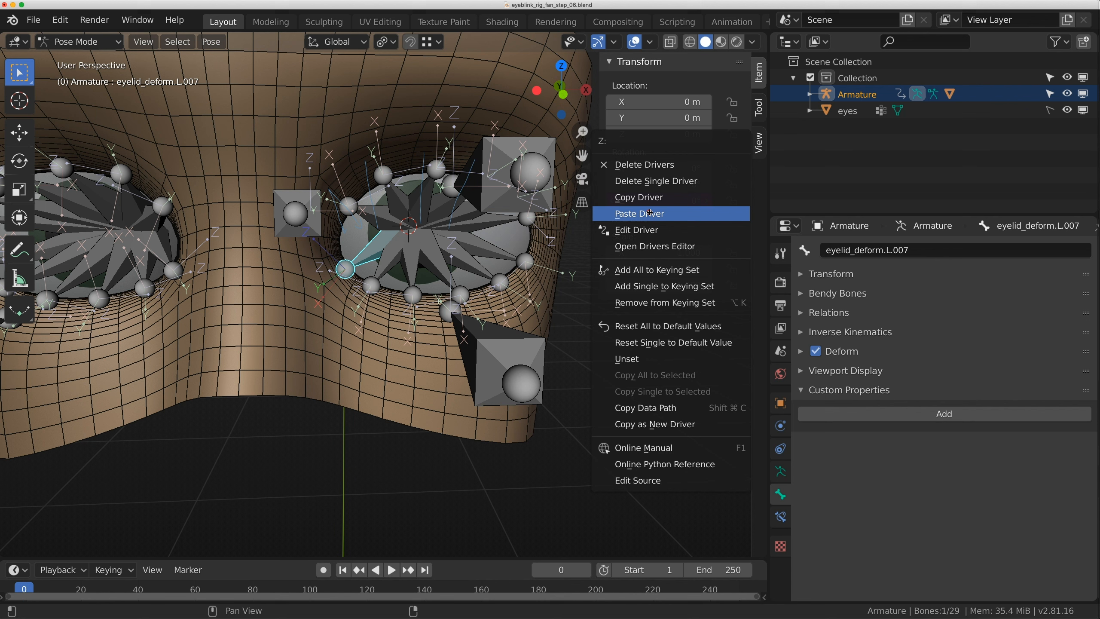
{"action": "left_click", "coordinate": [645, 202]}
Edit the Z rotation driver of eyelid_deform.L.007 so the var variable's path points to the Z location of eyelid_control.L.002.
{"action": "right_click", "coordinate": [646, 204]}
{"action": "left_click", "coordinate": [647, 219]}
{"action": "left_click", "coordinate": [668, 405]}
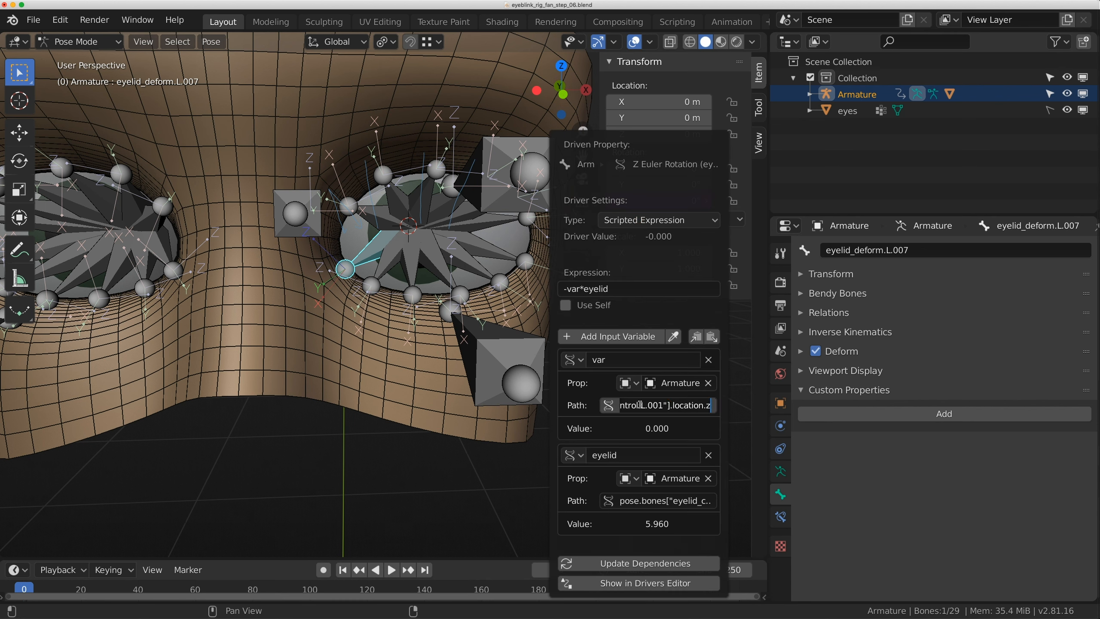
{"action": "left_click_drag", "start_coordinate": [640, 404], "coordinate": [671, 405]}
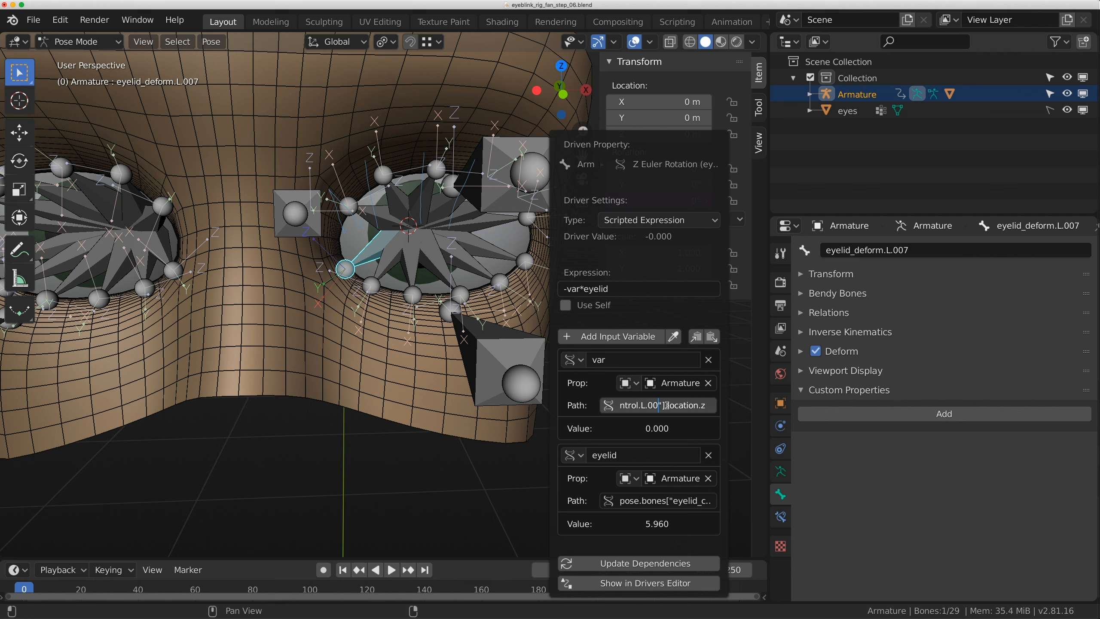
Edit the eyelid variable's path in the Z rotation driver of eyelid_deform.L.007, replacing eyelid_top.001 with eyelid_bot.001 and the control bone with eyelid_control.L.002.
{"action": "left_click", "coordinate": [667, 500]}
{"action": "left_click", "coordinate": [687, 504]}
{"action": "left_click_drag", "start_coordinate": [672, 501], "coordinate": [678, 501]}
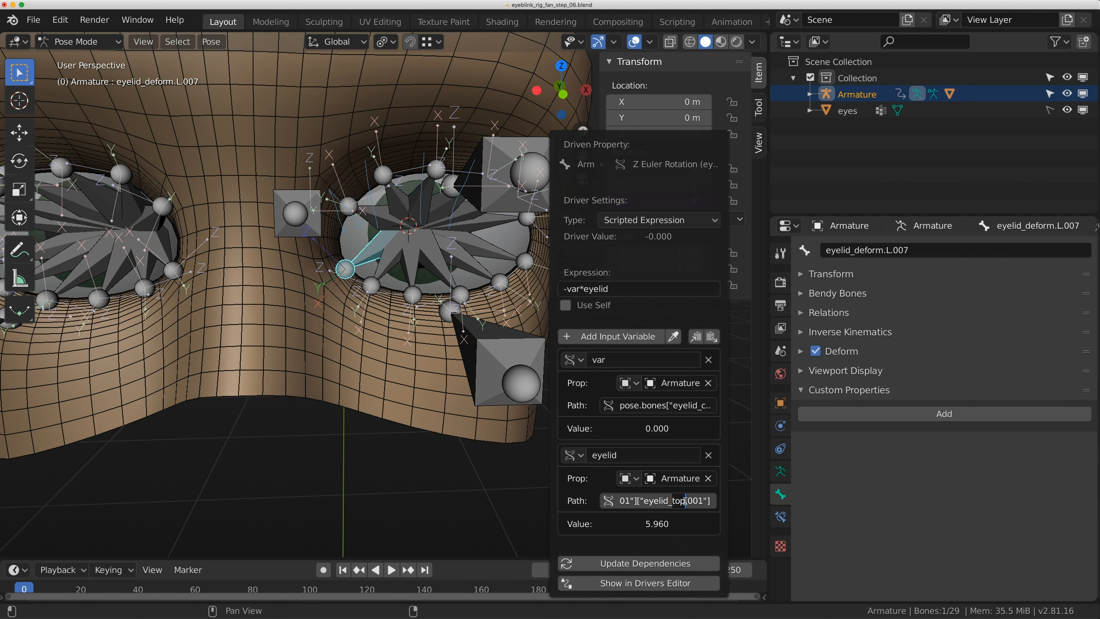
{"action": "key", "text": "Return"}
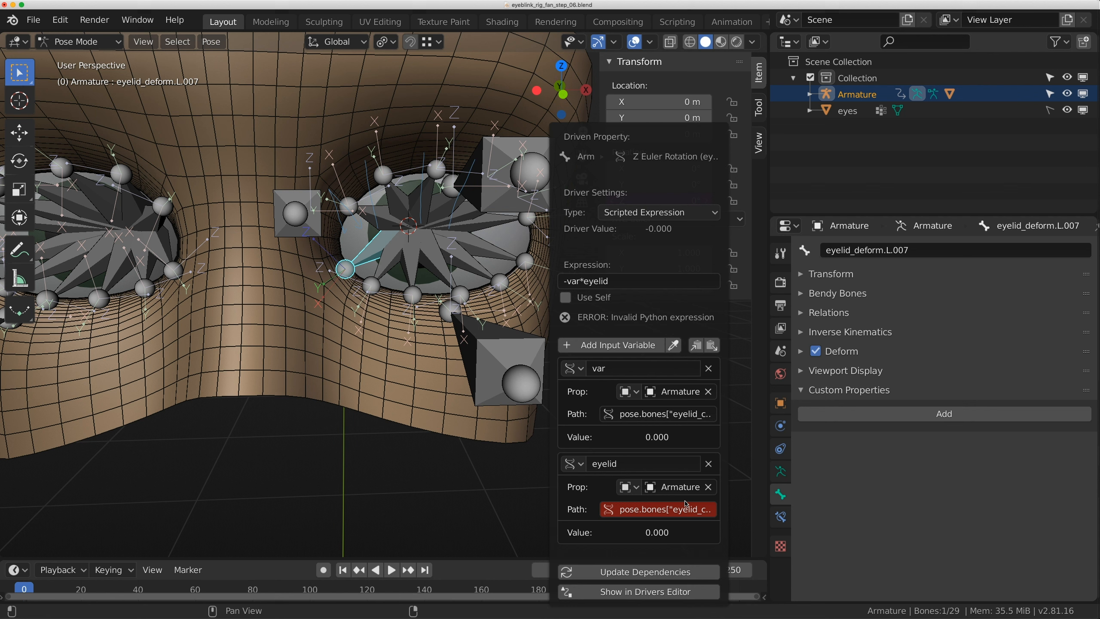
{"action": "left_click", "coordinate": [641, 280]}
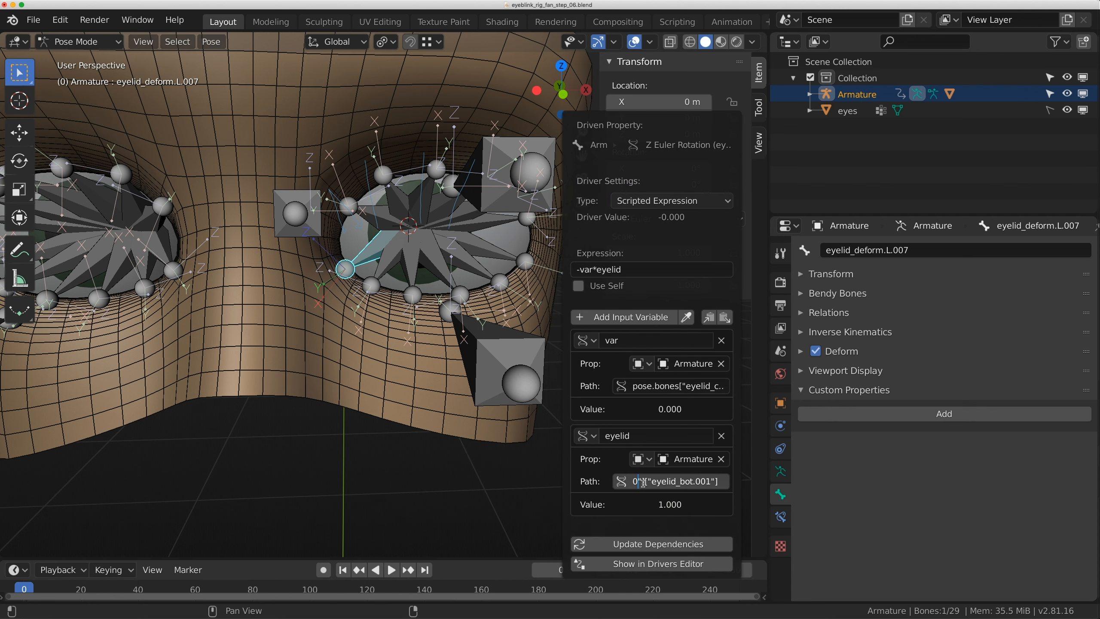
{"action": "left_click_drag", "start_coordinate": [643, 483], "coordinate": [754, 484]}
{"action": "left_click", "coordinate": [665, 483]}
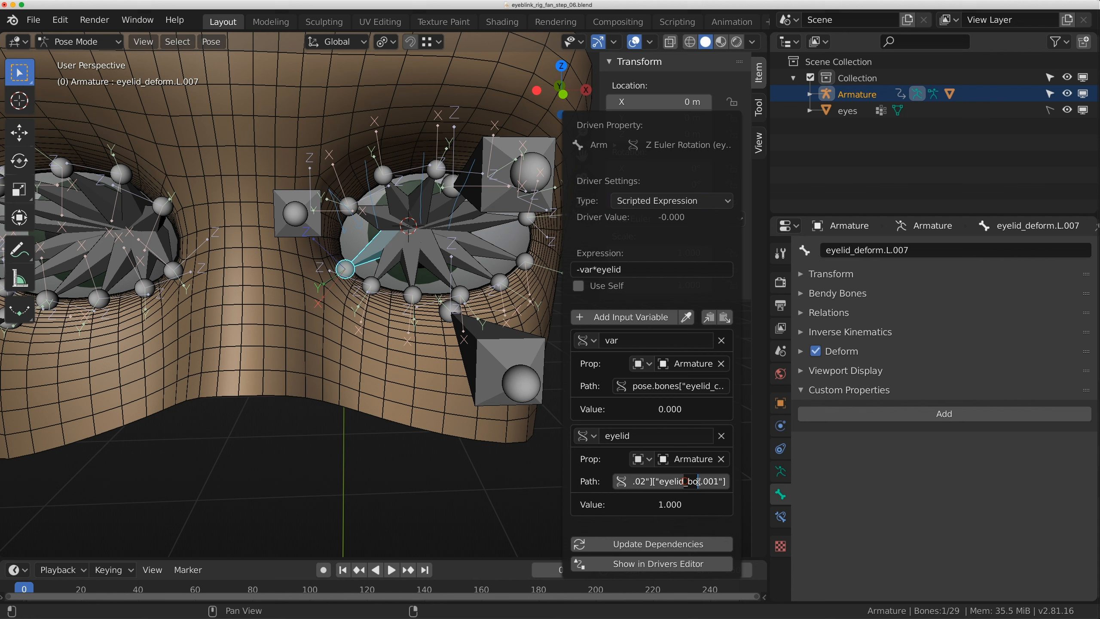
{"action": "left_click", "coordinate": [637, 272]}
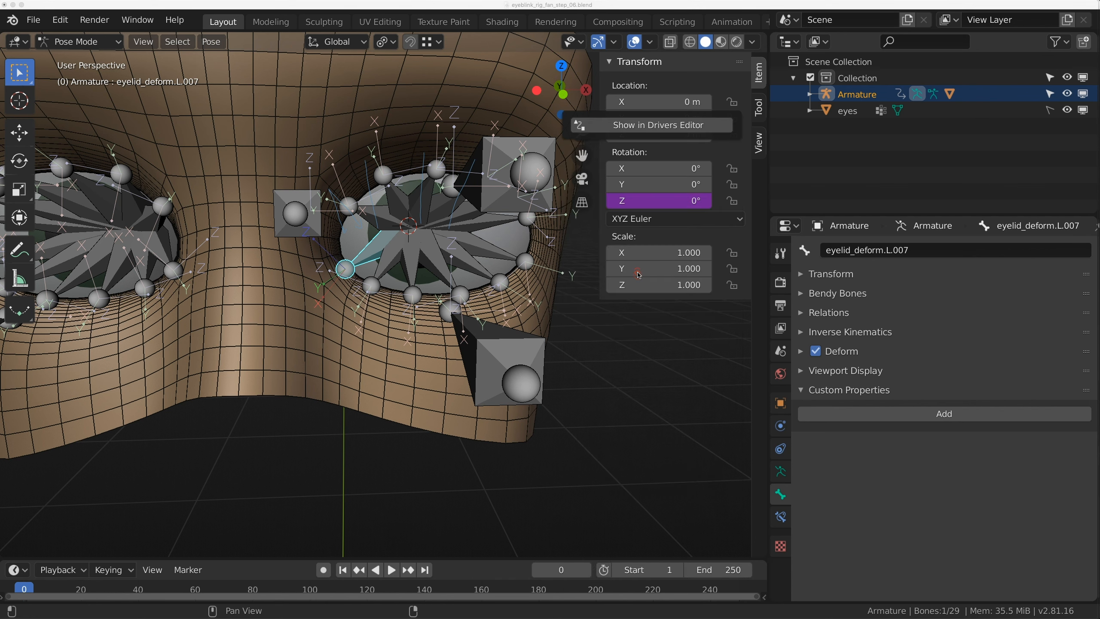
Reopen the Z rotation driver of eyelid_deform.L.007 and correct the eyelid variable's path to the eyelid_bot.001 property of eyelid_control.L.002.
{"action": "right_click", "coordinate": [661, 200]}
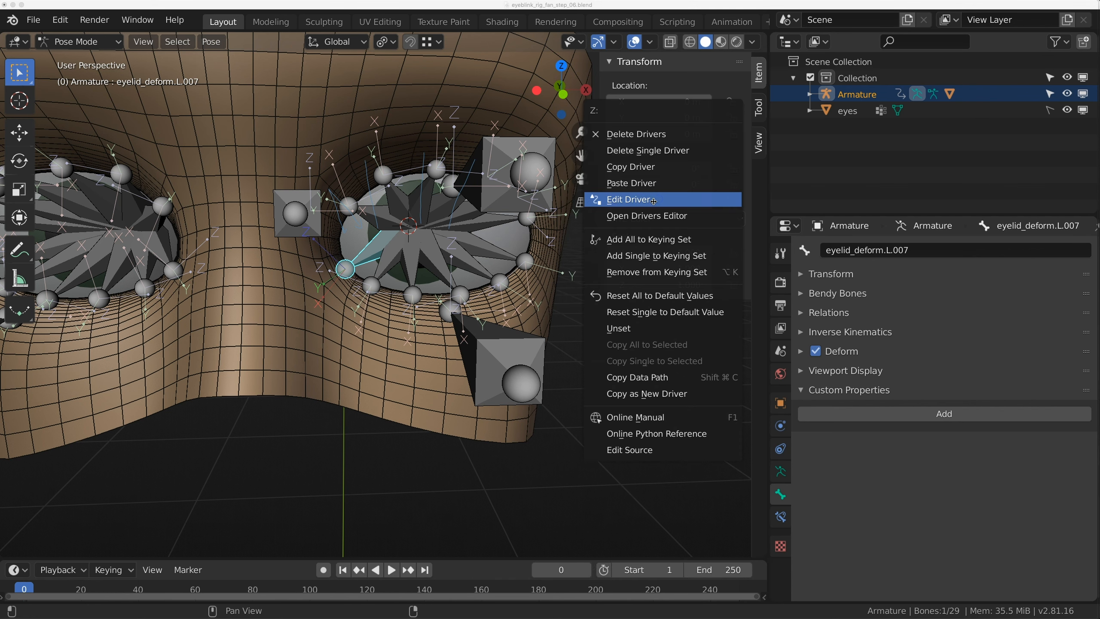
{"action": "left_click", "coordinate": [627, 200]}
{"action": "left_click", "coordinate": [638, 501]}
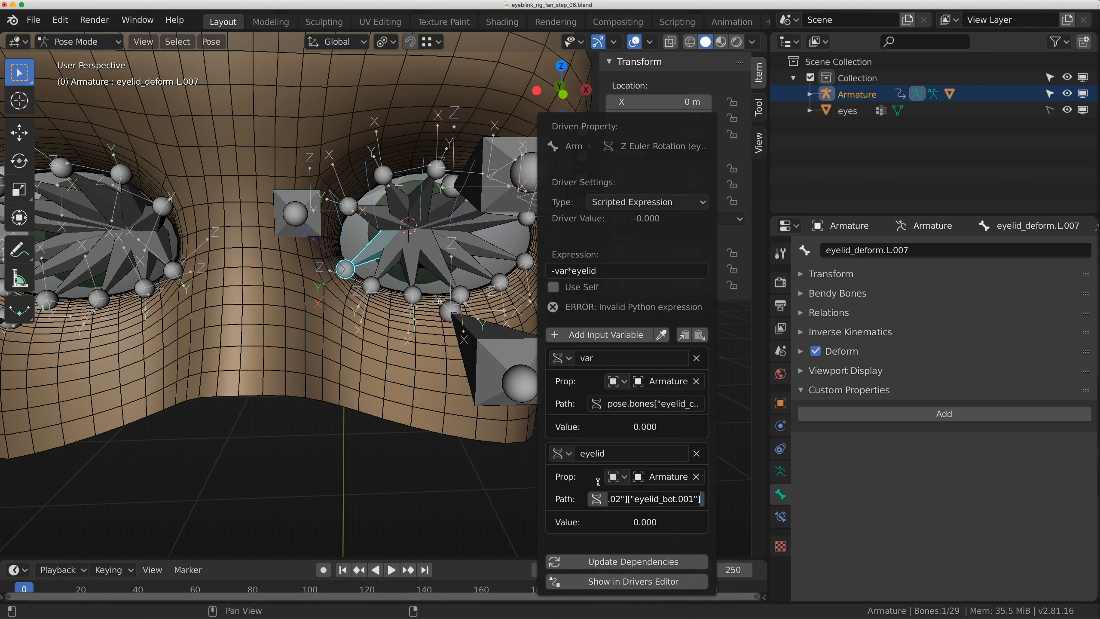
{"action": "left_click", "coordinate": [621, 268]}
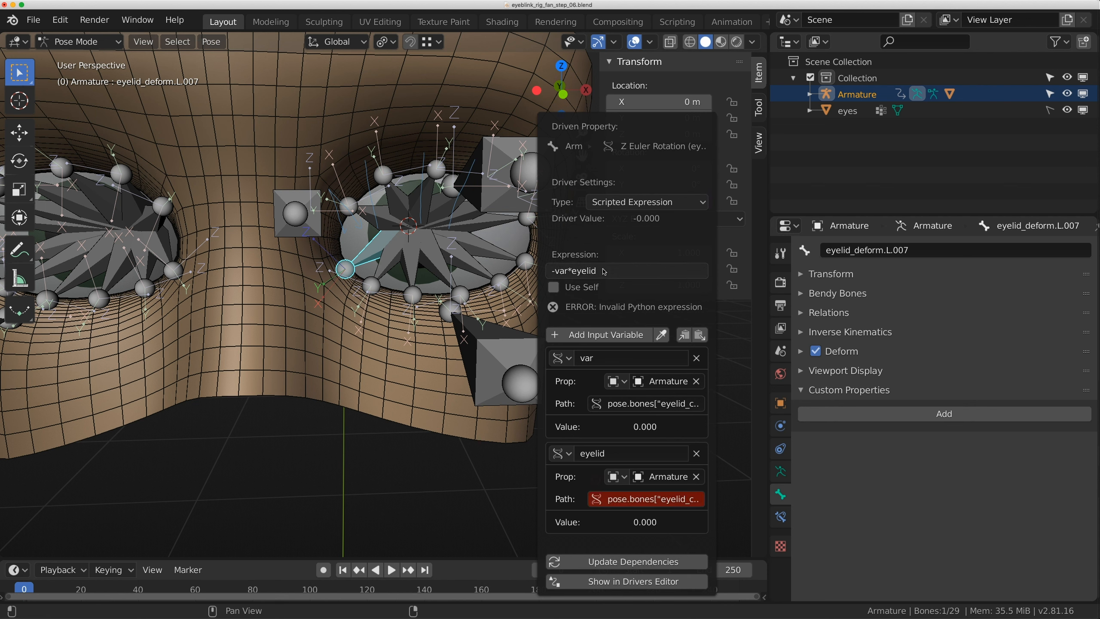
{"action": "left_click", "coordinate": [683, 503]}
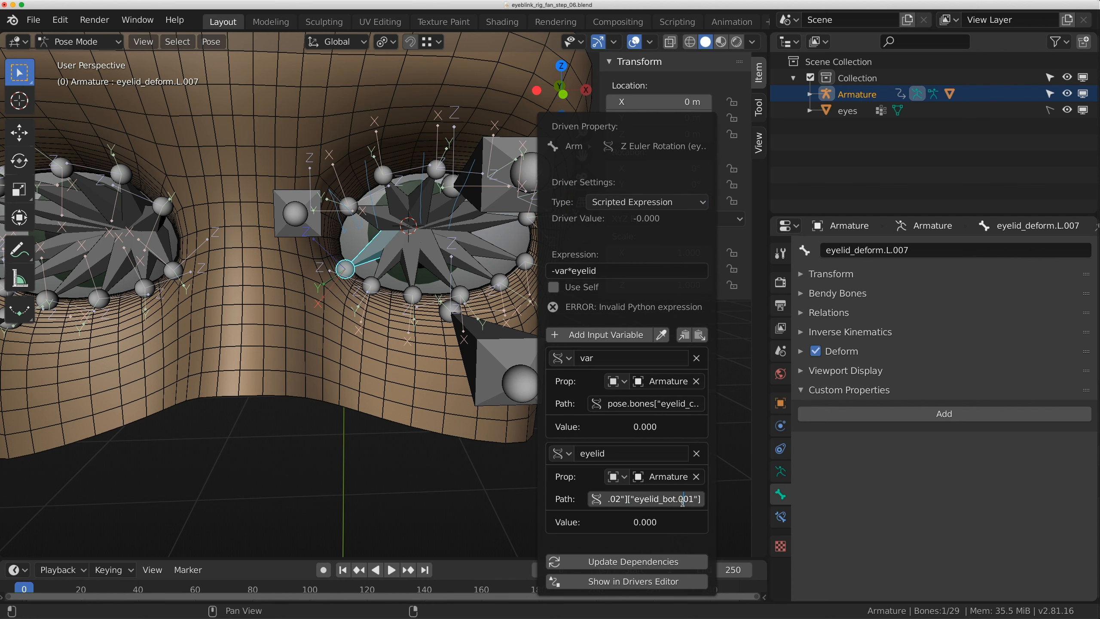
{"action": "key", "text": "ctrl+a"}
{"action": "key", "text": "ctrl+v"}
{"action": "key", "text": "Return"}
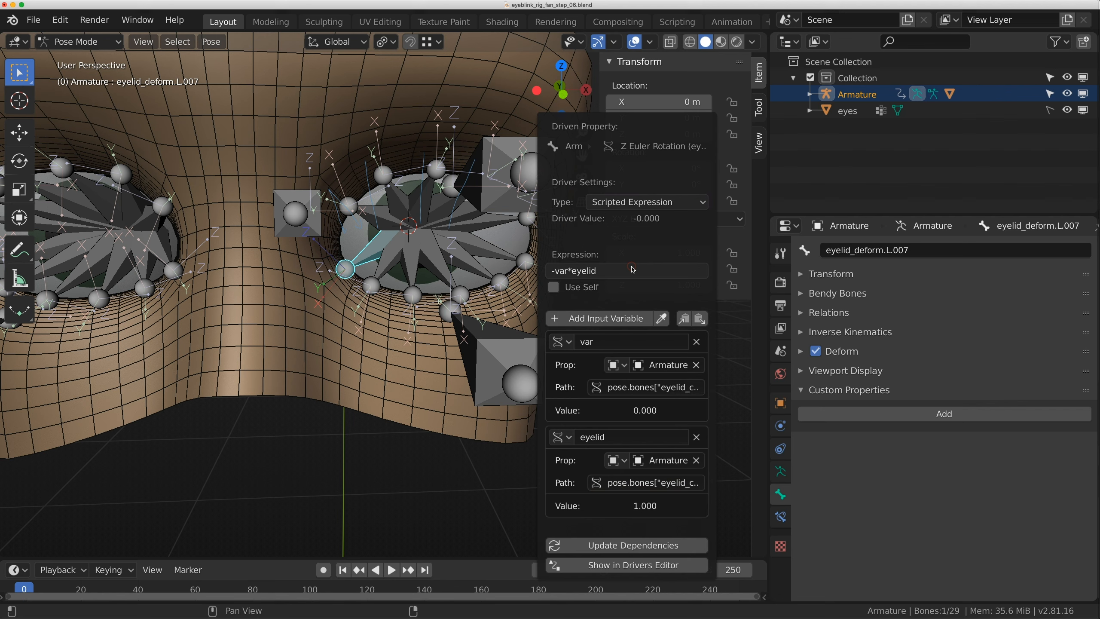
{"action": "left_click", "coordinate": [613, 488]}
Try moving eyelid_control.L.002 along the global Z axis to test the lower eyelid driver.
{"action": "left_click", "coordinate": [502, 372]}
{"action": "key", "text": "g"}
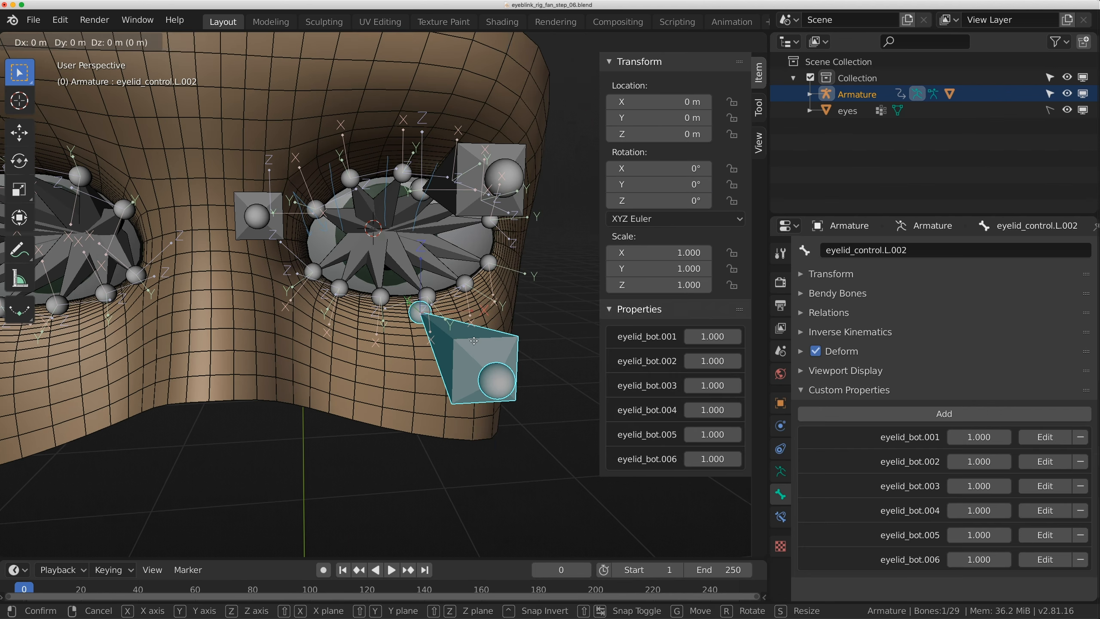
{"action": "key", "text": "z"}
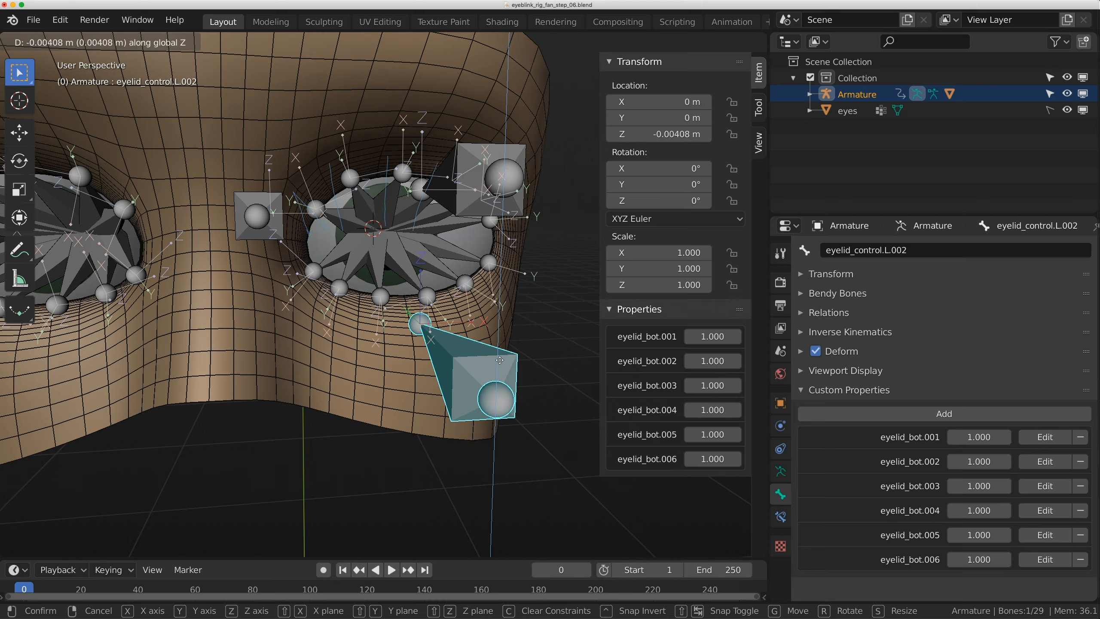
{"action": "key", "text": "Escape"}
Set the roll of eyelid_control.L.002 to 180° in Edit Mode, and test-move the bone along global Z in Pose Mode.
{"action": "middle_click_drag", "start_coordinate": [497, 390], "coordinate": [431, 309]}
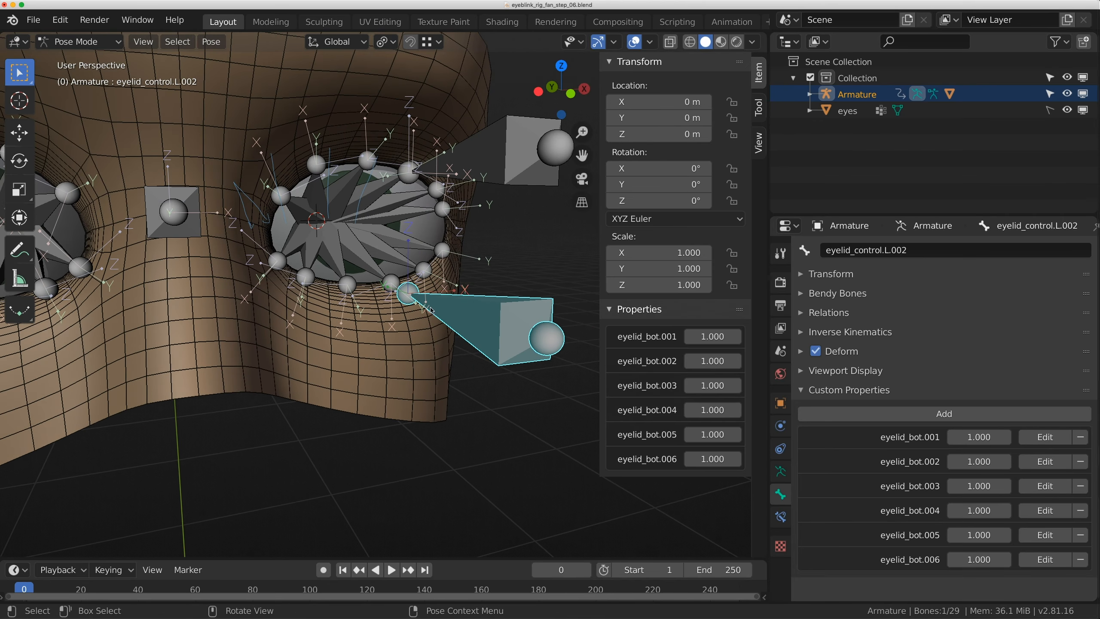
{"action": "key", "text": "Tab"}
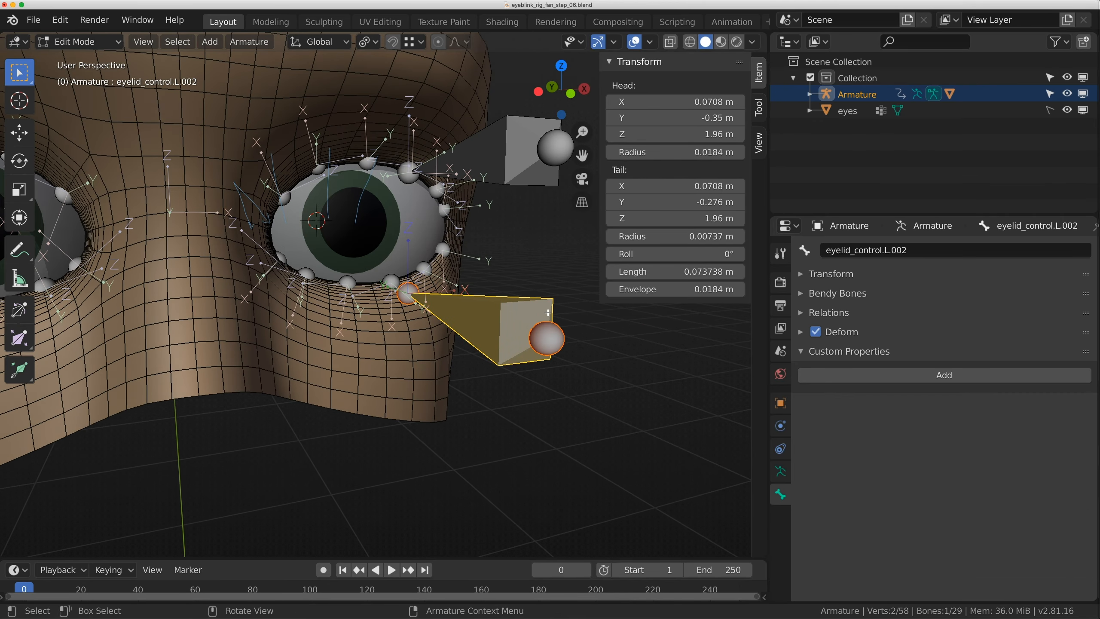
{"action": "left_click_drag", "start_coordinate": [676, 254], "coordinate": [710, 254]}
{"action": "left_click", "coordinate": [653, 253]}
{"action": "type", "text": "180"}
{"action": "key", "text": "Return"}
{"action": "key", "text": "Tab"}
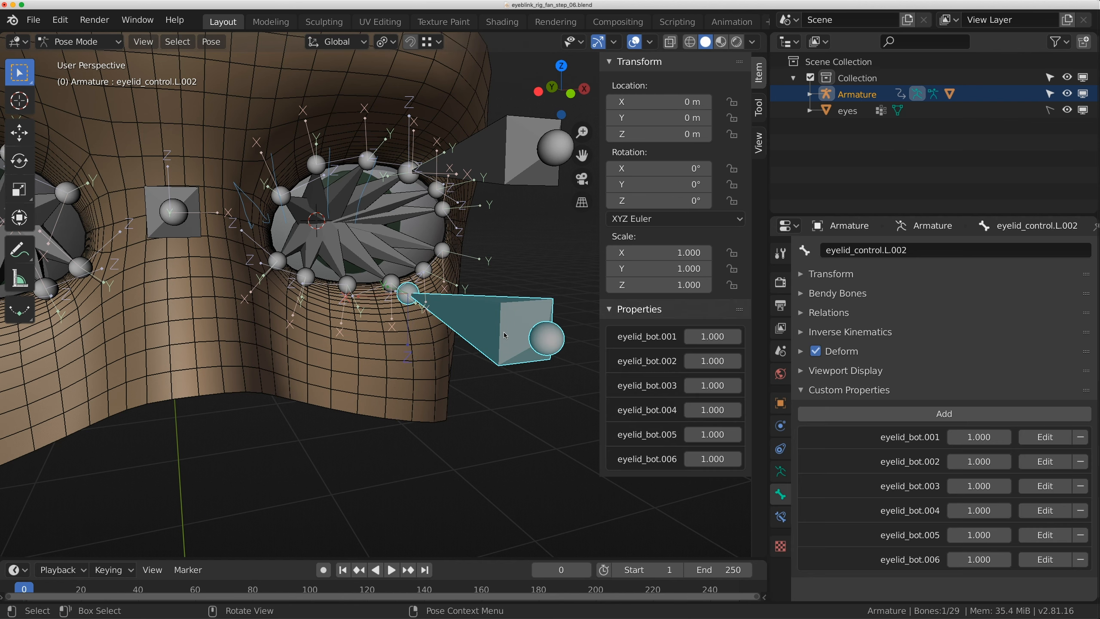
{"action": "key", "text": "g"}
{"action": "key", "text": "z"}
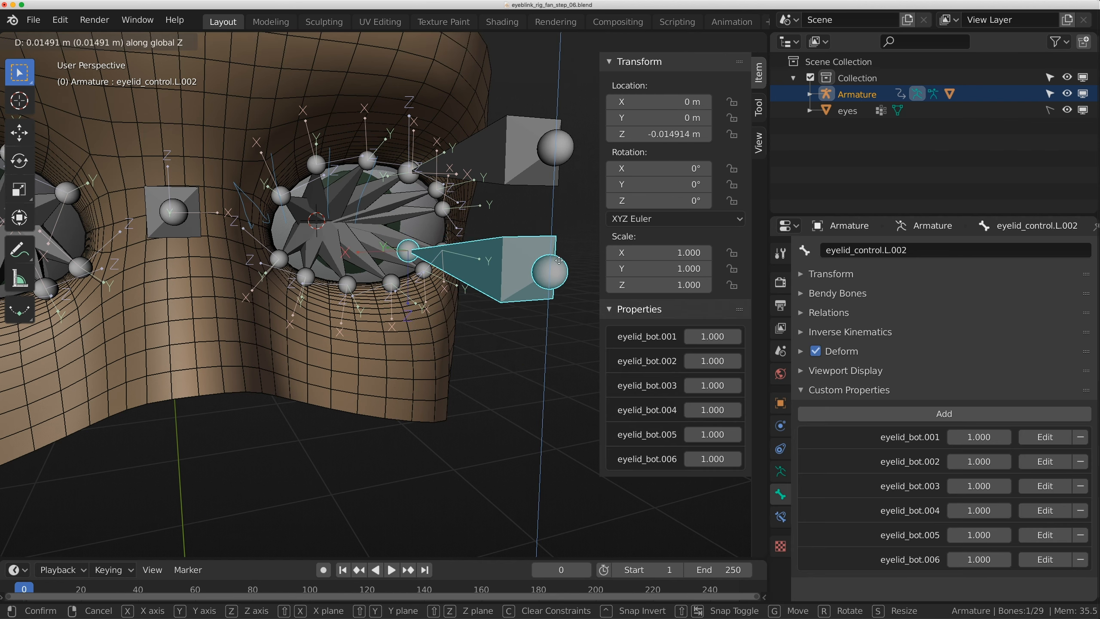
{"action": "right_click", "coordinate": [567, 233]}
Copy the Z rotation driver of eyelid_deform.L.007 and paste it onto the Z rotation of eyelid_deform.L.008.
{"action": "left_click", "coordinate": [302, 240]}
{"action": "middle_click_drag", "start_coordinate": [302, 240], "coordinate": [328, 299]}
{"action": "scroll", "coordinate": [327, 301], "scroll_direction": "up", "scroll_amount": 3}
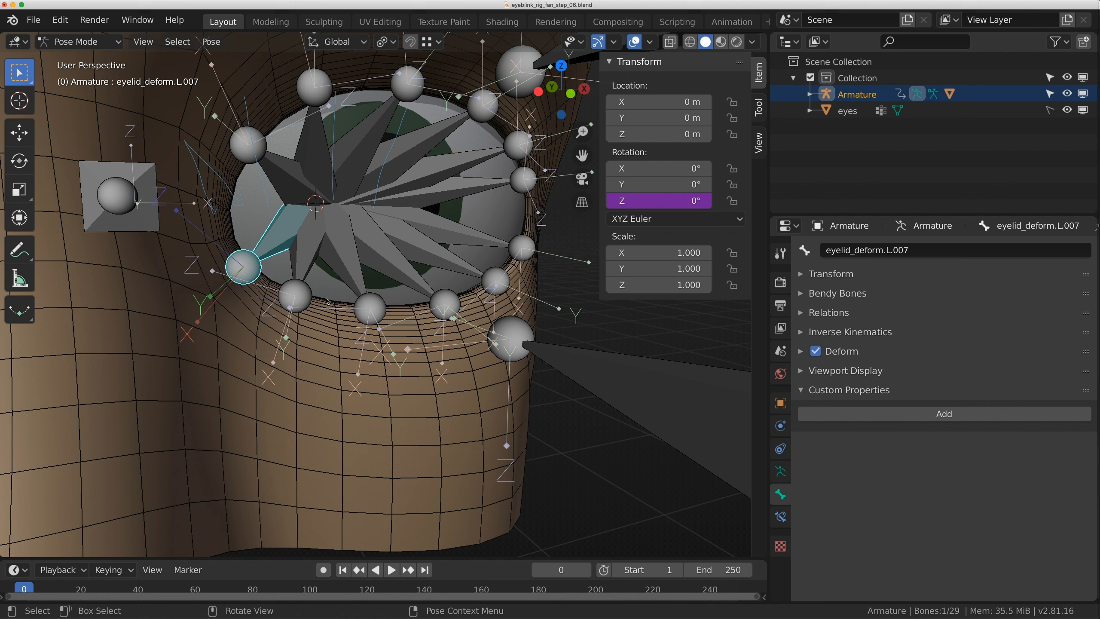
{"action": "right_click", "coordinate": [700, 200]}
{"action": "left_click", "coordinate": [645, 172]}
{"action": "left_click", "coordinate": [294, 295]}
{"action": "right_click", "coordinate": [627, 202]}
{"action": "left_click", "coordinate": [658, 259]}
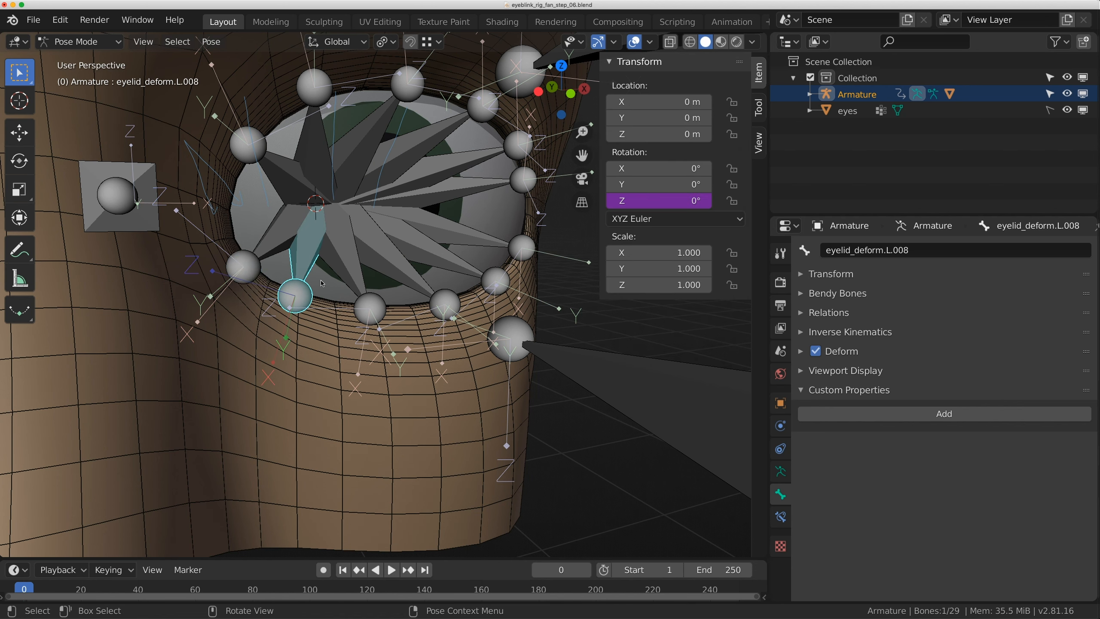
Paste the copied driver onto the Z rotation of eyelid_deform.L.009, L.010, L.011 and L.012.
{"action": "left_click", "coordinate": [350, 277]}
{"action": "right_click", "coordinate": [628, 202]}
{"action": "left_click", "coordinate": [658, 259]}
{"action": "left_click", "coordinate": [411, 269]}
{"action": "right_click", "coordinate": [637, 201]}
{"action": "left_click", "coordinate": [666, 259]}
{"action": "left_click", "coordinate": [454, 256]}
{"action": "right_click", "coordinate": [632, 202]}
{"action": "left_click", "coordinate": [662, 258]}
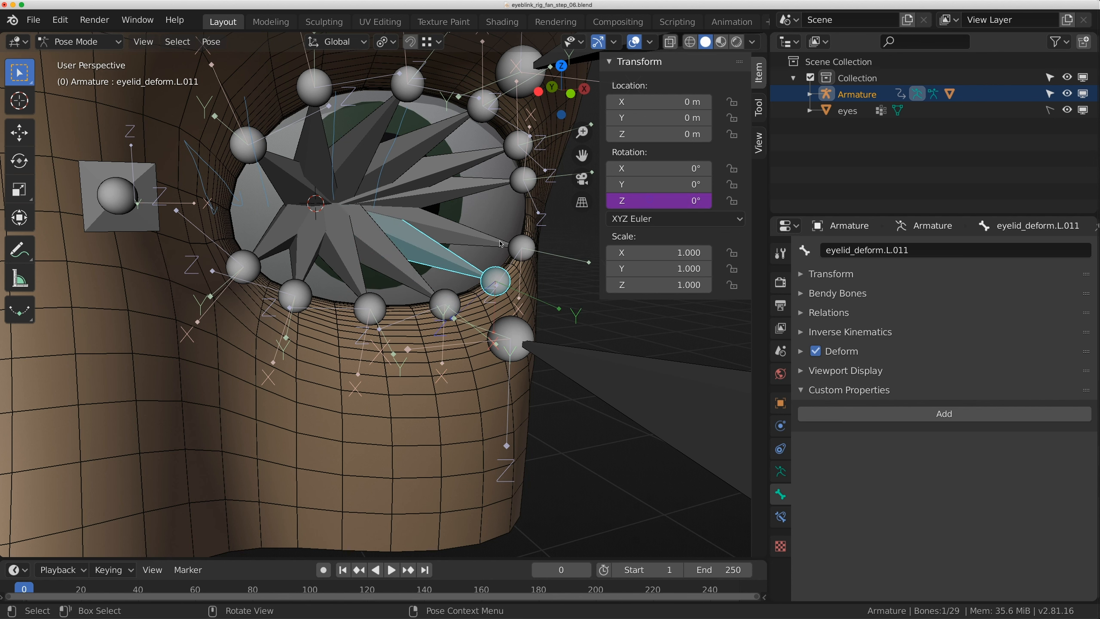
{"action": "left_click", "coordinate": [500, 242]}
{"action": "right_click", "coordinate": [640, 205]}
{"action": "left_click", "coordinate": [669, 261]}
Edit the Z rotation driver of eyelid_deform.L.008 so the eyelid variable's path uses eyelid_bot.002.
{"action": "left_click", "coordinate": [298, 280]}
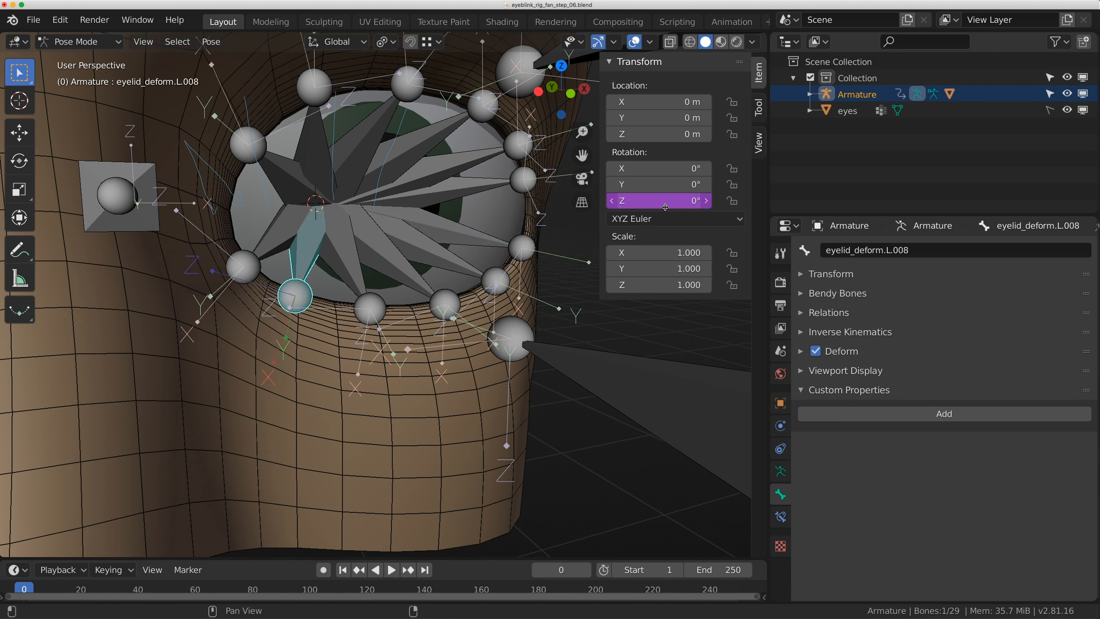
{"action": "right_click", "coordinate": [641, 200]}
{"action": "left_click", "coordinate": [642, 234]}
{"action": "left_click", "coordinate": [693, 509]}
{"action": "left_click", "coordinate": [700, 510]}
{"action": "key", "text": "Return"}
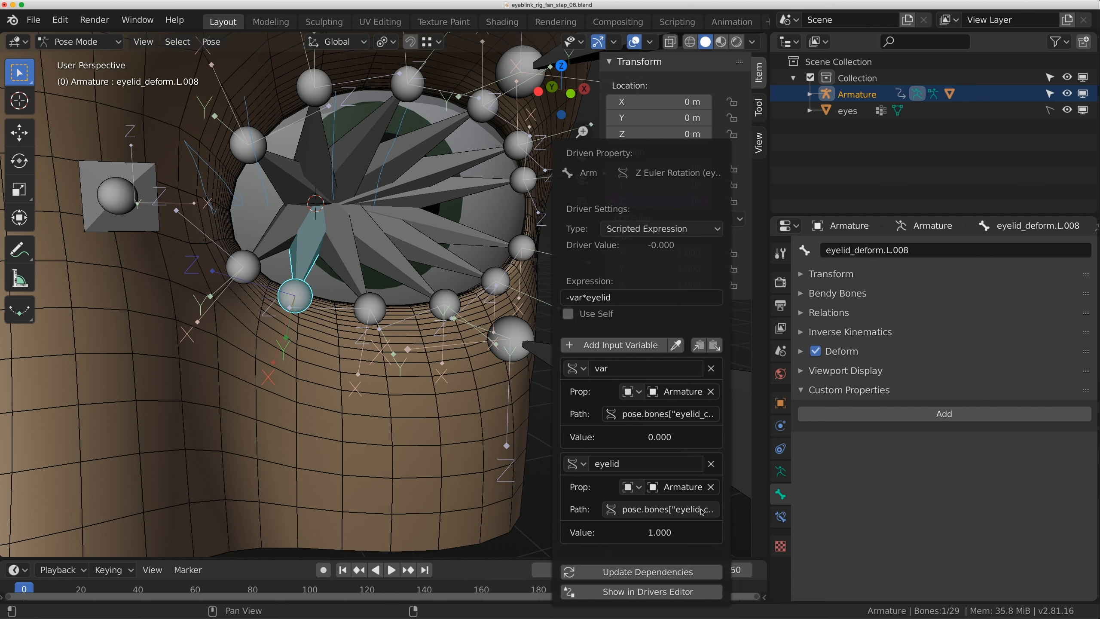
Edit the Z rotation driver of eyelid_deform.L.009 so the eyelid variable's path uses eyelid_bot.003.
{"action": "left_click", "coordinate": [353, 279]}
{"action": "right_click", "coordinate": [623, 202]}
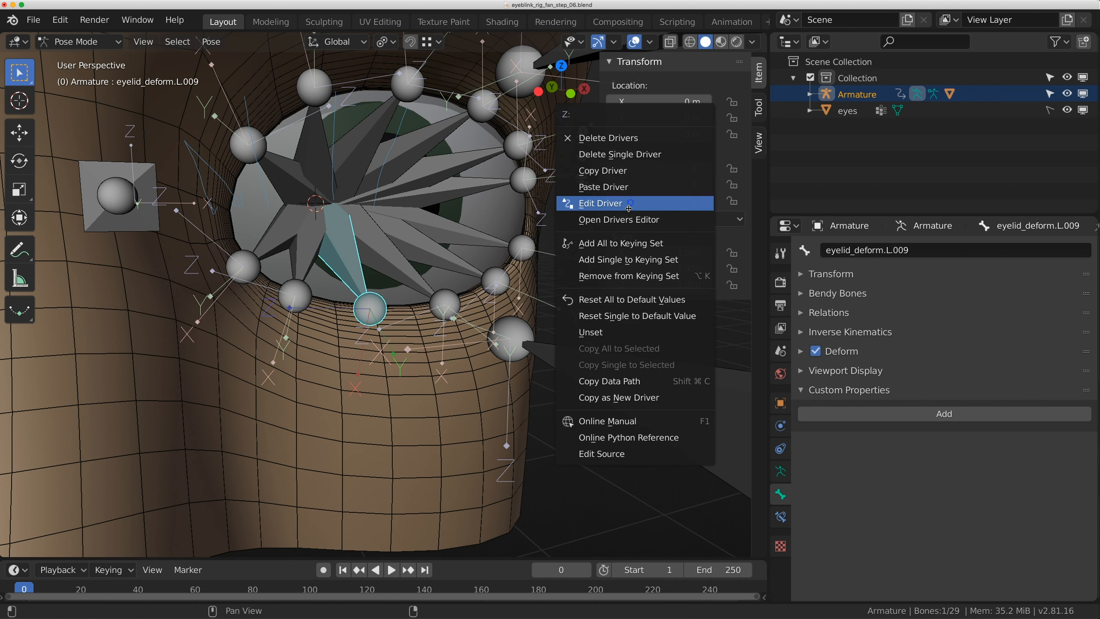
{"action": "left_click", "coordinate": [626, 202]}
{"action": "left_click", "coordinate": [671, 488]}
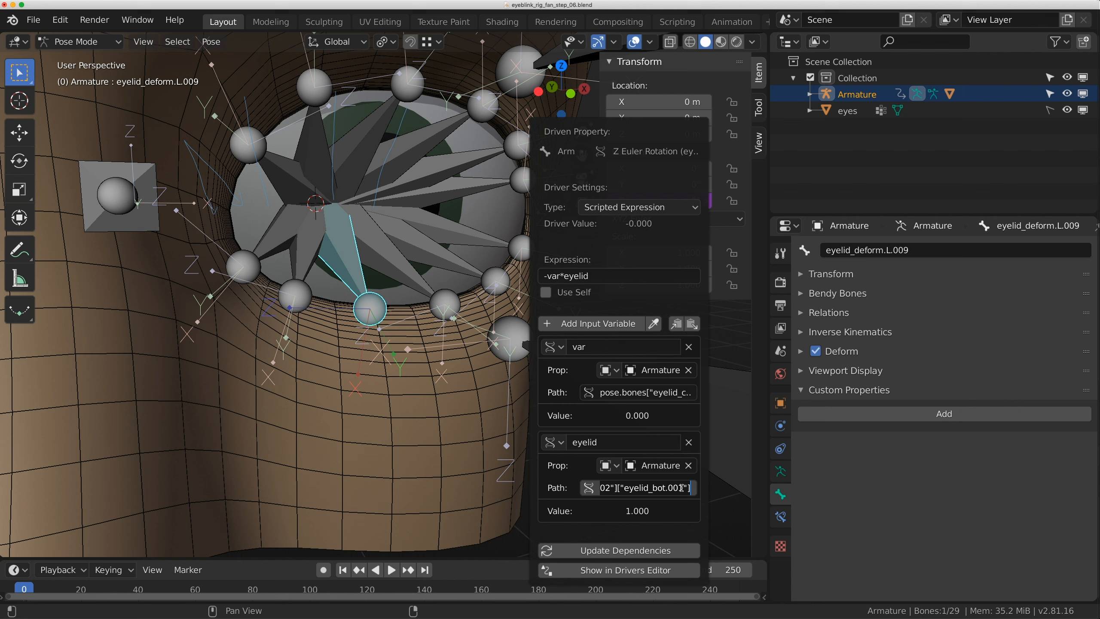
{"action": "left_click", "coordinate": [682, 487]}
{"action": "key", "text": "Return"}
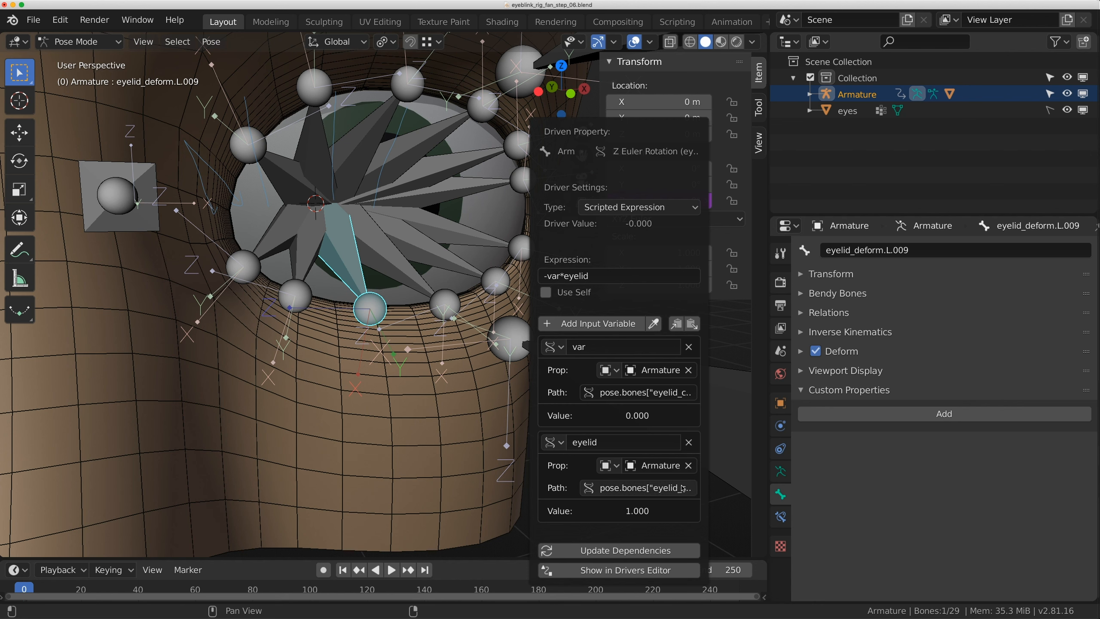
Edit the Z rotation driver of eyelid_deform.L.010 so the eyelid variable's path uses eyelid_bot.004.
{"action": "left_click", "coordinate": [445, 306]}
{"action": "right_click", "coordinate": [660, 198]}
{"action": "left_click", "coordinate": [662, 195]}
{"action": "left_click", "coordinate": [709, 482]}
{"action": "left_click", "coordinate": [718, 482]}
{"action": "key", "text": "BackSpace"}
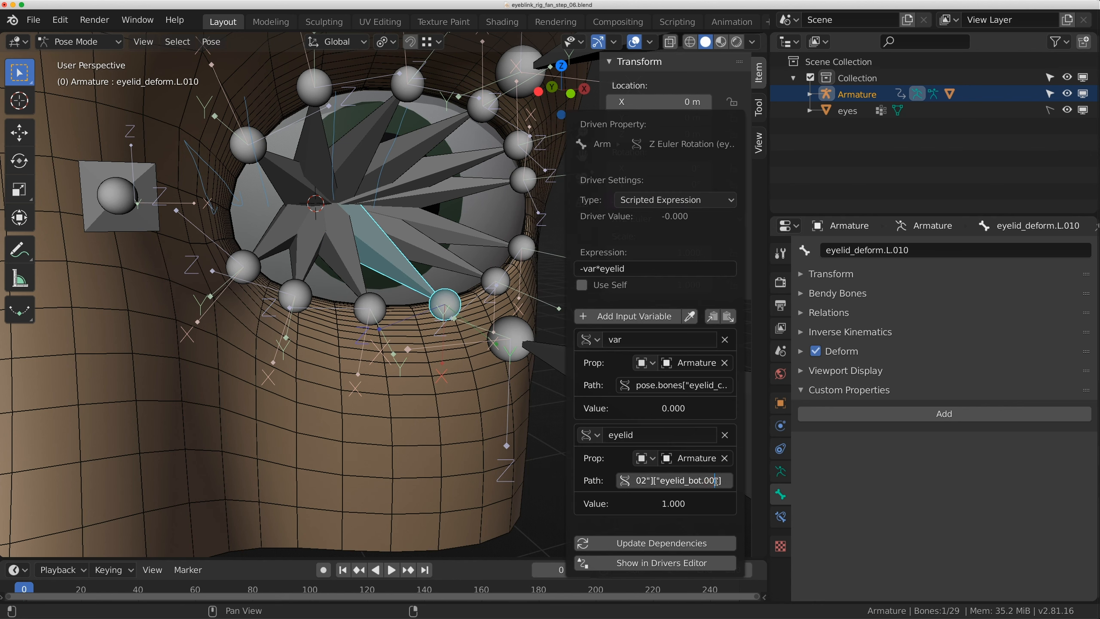
{"action": "type", "text": "4"}
{"action": "key", "text": "Return"}
Point the eyelid variable's path to eyelid_bot.005 in the driver of eyelid_deform.L.011 and to eyelid_bot.006 in that of eyelid_deform.L.012.
{"action": "left_click", "coordinate": [496, 282]}
{"action": "right_click", "coordinate": [652, 202]}
{"action": "left_click", "coordinate": [650, 197]}
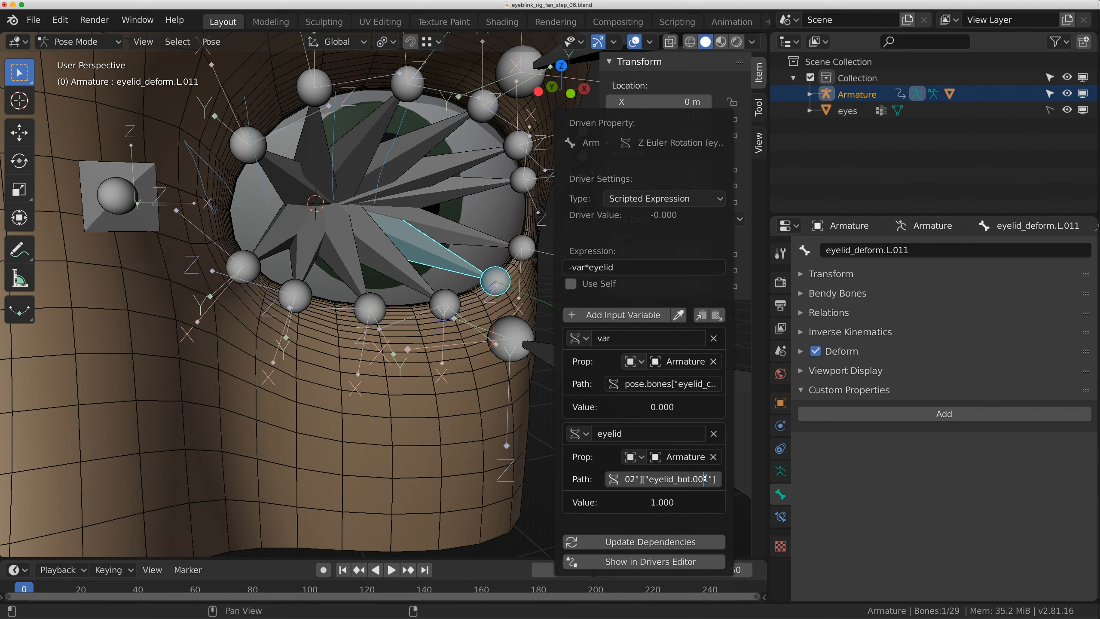
{"action": "left_click", "coordinate": [522, 247]}
{"action": "right_click", "coordinate": [654, 200]}
{"action": "left_click", "coordinate": [652, 197]}
{"action": "left_click", "coordinate": [703, 487]}
{"action": "left_click", "coordinate": [724, 488]}
{"action": "key", "text": "BackSpace"}
{"action": "type", "text": "6"}
{"action": "key", "text": "Return"}
Move eyelid_control.L.002 up about 0.0384 m along global Z and show the eye in front orthographic view.
{"action": "scroll", "coordinate": [492, 331], "scroll_direction": "down", "scroll_amount": 3}
{"action": "left_click", "coordinate": [491, 331]}
{"action": "key", "text": "g"}
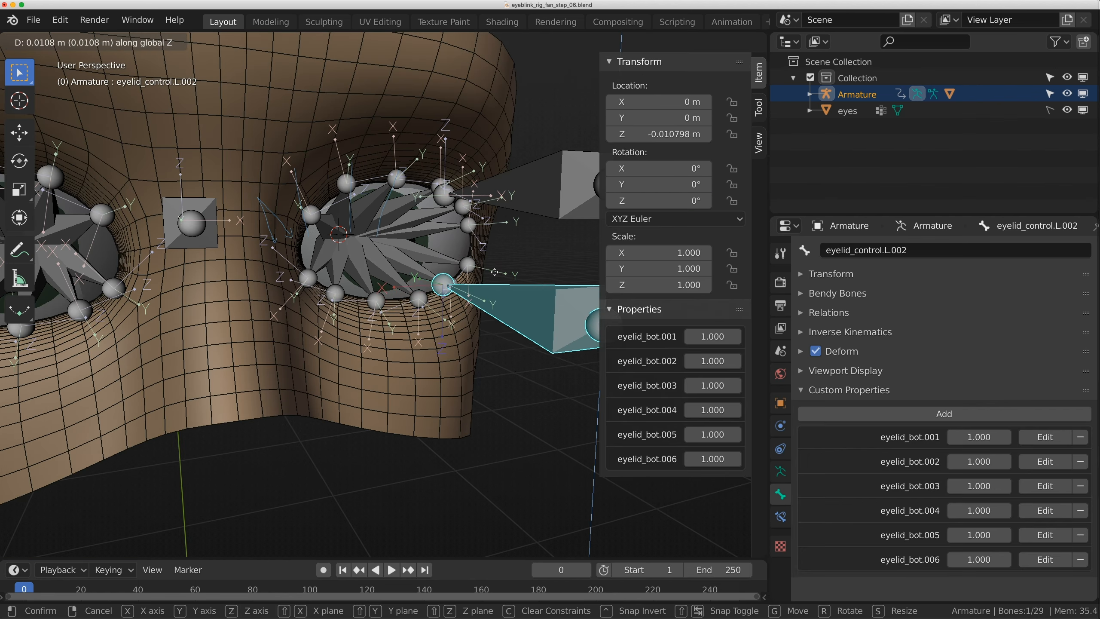
{"action": "key", "text": "z"}
{"action": "left_click", "coordinate": [474, 262]}
{"action": "scroll", "coordinate": [475, 262], "scroll_direction": "down", "scroll_amount": 5}
{"action": "middle_click_drag", "start_coordinate": [474, 263], "coordinate": [402, 323]}
{"action": "scroll", "coordinate": [429, 310], "scroll_direction": "up", "scroll_amount": 5}
{"action": "scroll", "coordinate": [402, 322], "scroll_direction": "up", "scroll_amount": 3}
{"action": "key", "text": "KP_1"}
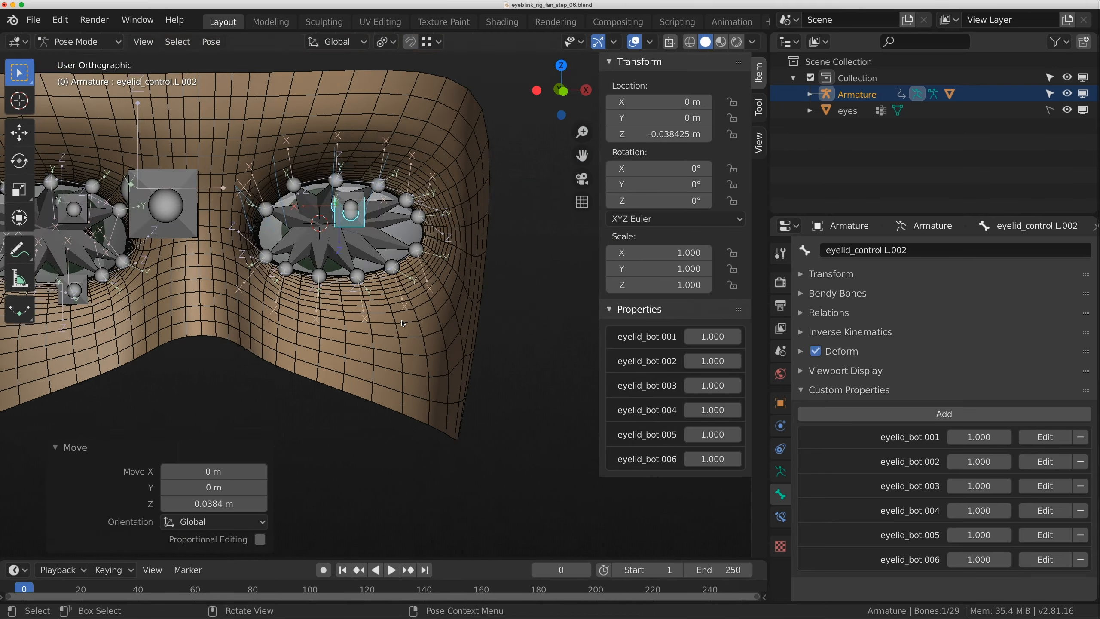
{"action": "scroll", "coordinate": [402, 323], "scroll_direction": "up", "scroll_amount": 3}
{"action": "key", "text": "g"}
{"action": "key", "text": "z"}
{"action": "left_click", "coordinate": [334, 247]}
{"action": "middle_click_drag", "start_coordinate": [333, 247], "coordinate": [403, 302], "text": "shift"}
{"action": "scroll", "coordinate": [403, 302], "scroll_direction": "up", "scroll_amount": 1}
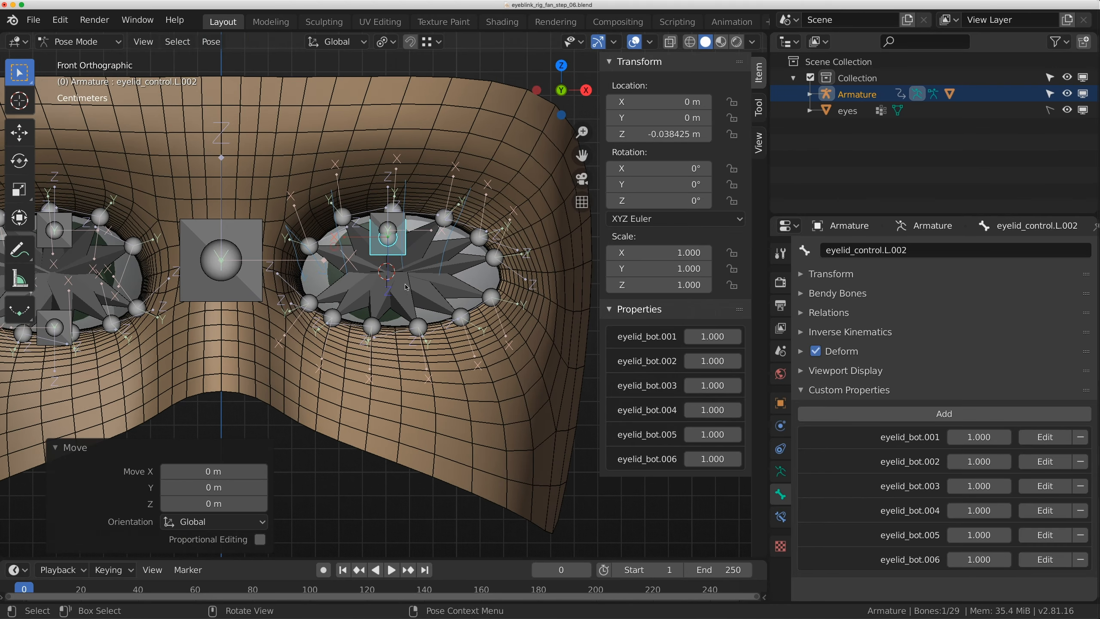
Set eyelid_bot.001 through eyelid_bot.006 on eyelid_control.L.002 to 6.500, 7.160, 7.830, 8.020, 6.730 and 4.000.
{"action": "left_click_drag", "start_coordinate": [702, 336], "coordinate": [862, 337]}
{"action": "left_click_drag", "start_coordinate": [712, 361], "coordinate": [818, 360]}
{"action": "left_click_drag", "start_coordinate": [712, 385], "coordinate": [792, 385]}
{"action": "left_click_drag", "start_coordinate": [712, 409], "coordinate": [805, 409]}
{"action": "left_click_drag", "start_coordinate": [712, 433], "coordinate": [788, 434]}
{"action": "left_click_drag", "start_coordinate": [711, 453], "coordinate": [753, 453]}
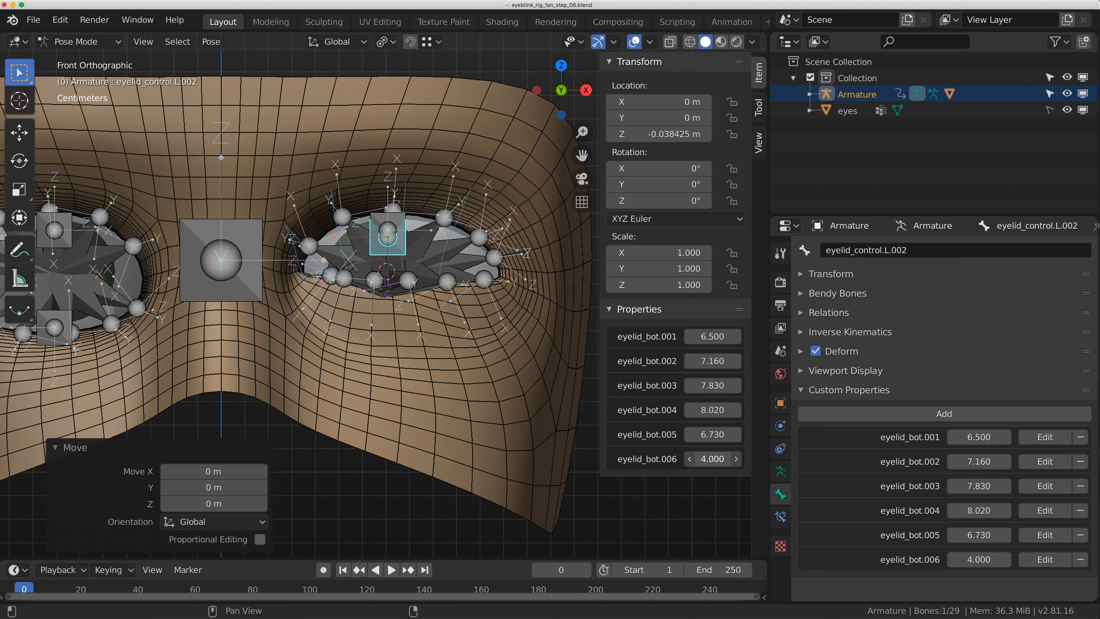
Check the eyelid shape with overlays hidden and refine eyelid_bot.004 to 8.160, eyelid_bot.005 to 7.100 and eyelid_bot.006 to 3.950.
{"action": "left_click", "coordinate": [634, 41]}
{"action": "left_click", "coordinate": [634, 42]}
{"action": "left_click", "coordinate": [634, 42]}
{"action": "left_click", "coordinate": [634, 42]}
{"action": "left_click", "coordinate": [634, 42]}
{"action": "scroll", "coordinate": [387, 238], "scroll_direction": "up", "scroll_amount": 2}
{"action": "mouse_move", "coordinate": [706, 406]}
{"action": "left_mouse_down"}
{"action": "mouse_move", "coordinate": [735, 407]}
{"action": "mouse_move", "coordinate": [704, 410]}
{"action": "left_mouse_up"}
{"action": "left_click_drag", "start_coordinate": [711, 459], "coordinate": [715, 459]}
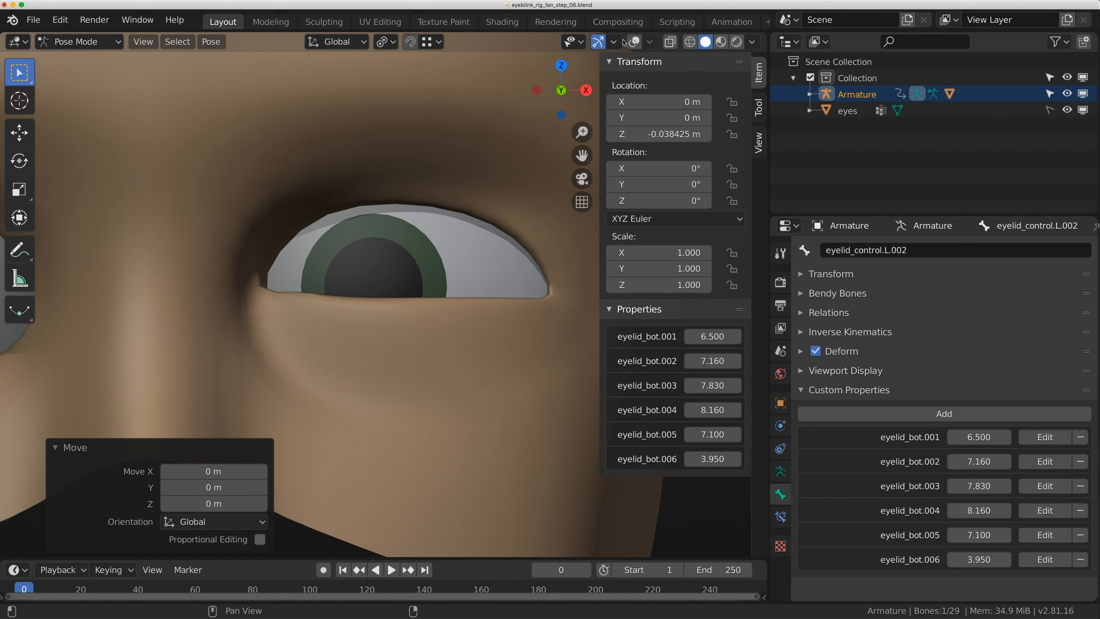
{"action": "left_click", "coordinate": [634, 42]}
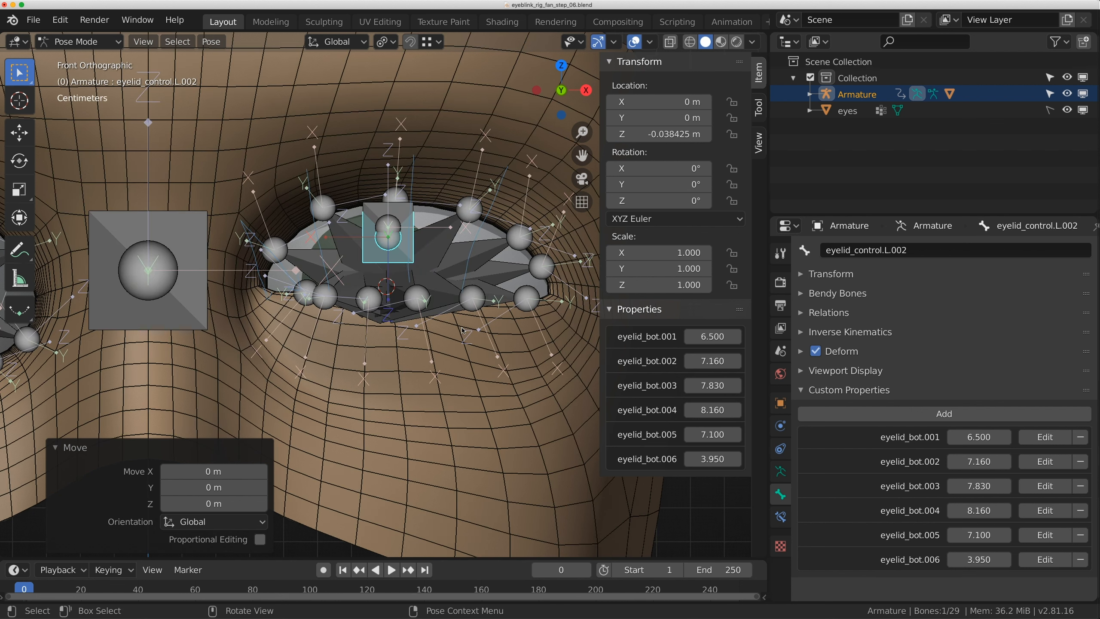
In Edit Mode, set the bone roll of eyelid_deform.L.011 to -171° and of eyelid_deform.L.012 to -210°.
{"action": "left_click", "coordinate": [472, 300]}
{"action": "key", "text": "Tab"}
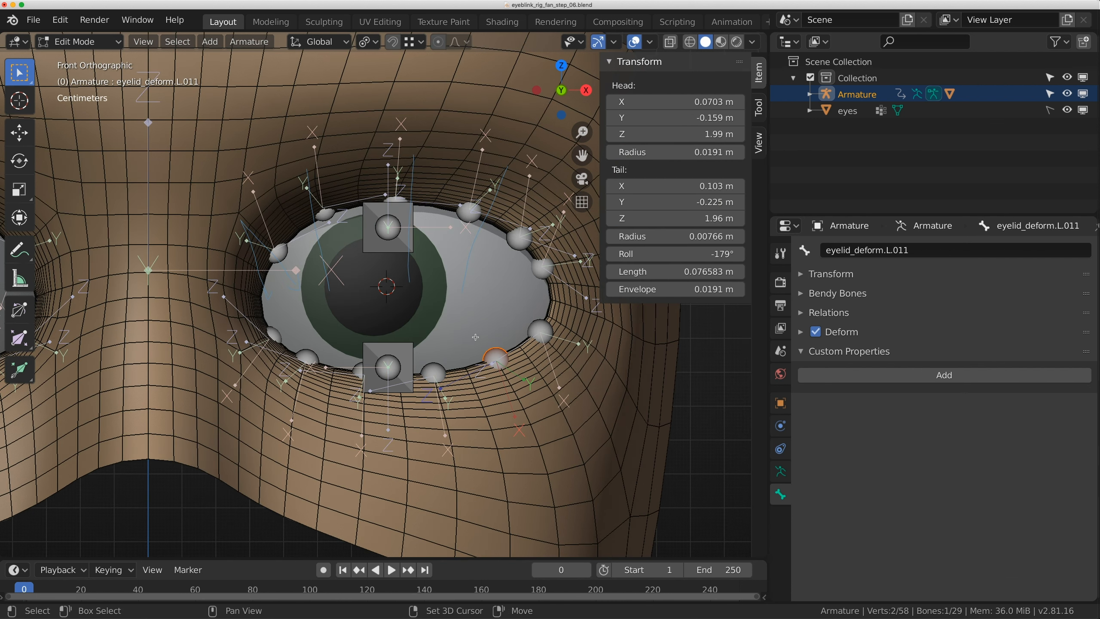
{"action": "middle_click_drag", "start_coordinate": [472, 303], "coordinate": [392, 276], "text": "shift"}
{"action": "scroll", "coordinate": [392, 276], "scroll_direction": "up", "scroll_amount": 1}
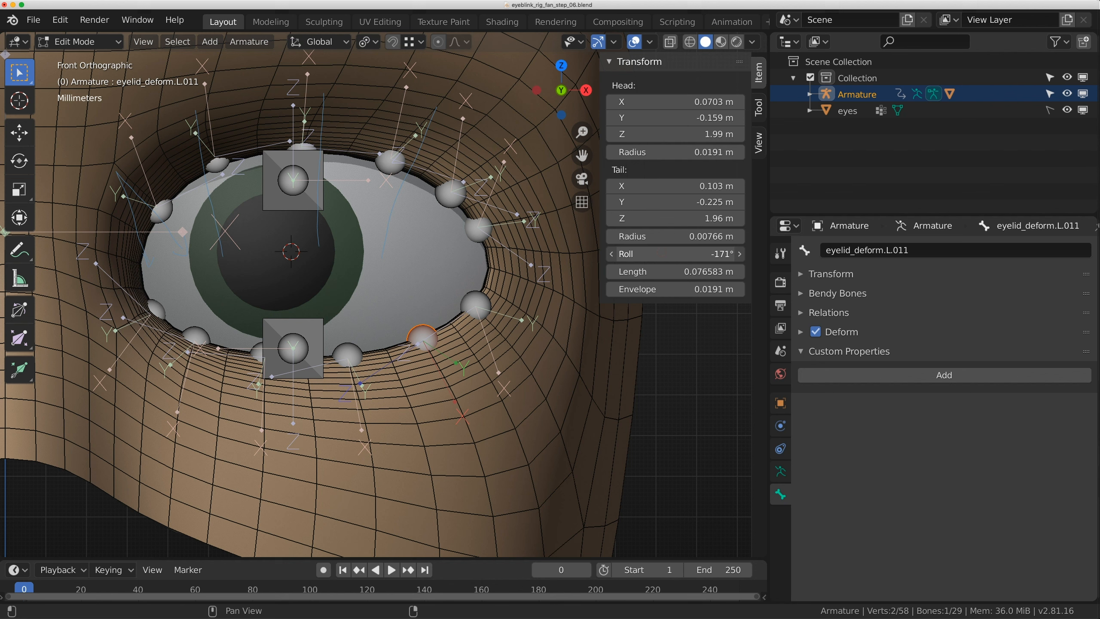
{"action": "left_click", "coordinate": [477, 306]}
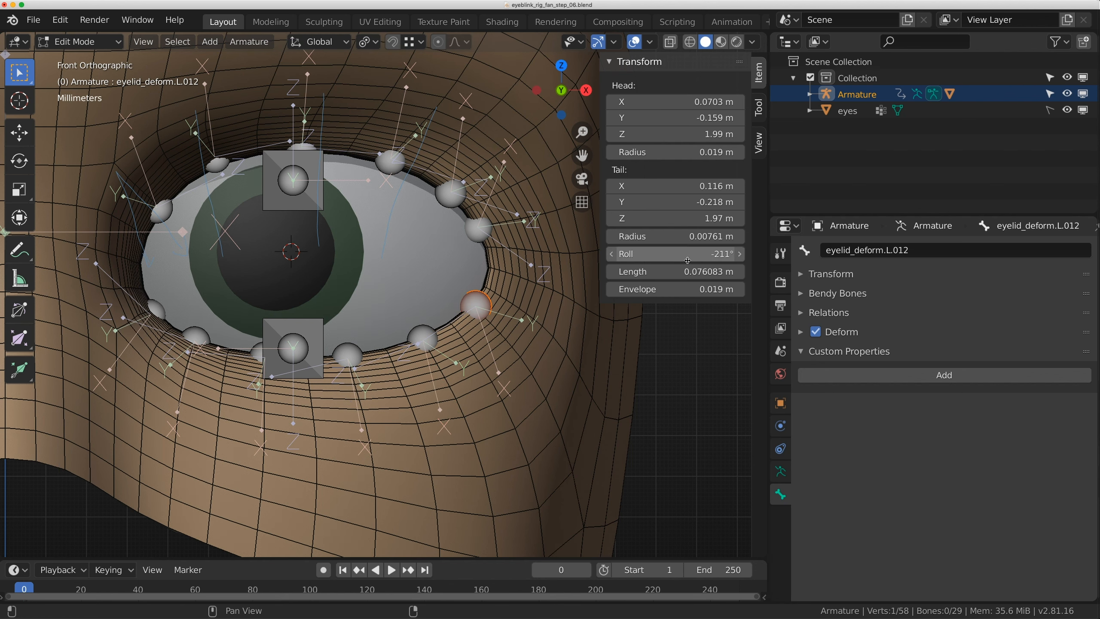
{"action": "left_click_drag", "start_coordinate": [688, 257], "coordinate": [683, 258]}
{"action": "middle_click_drag", "start_coordinate": [357, 317], "coordinate": [492, 298], "text": "shift"}
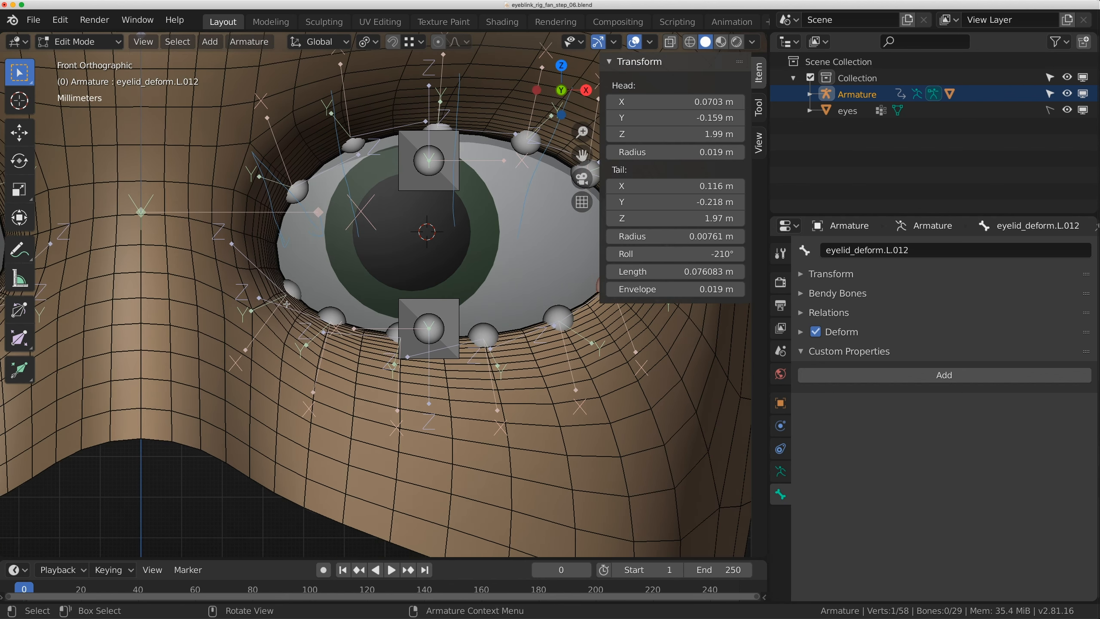
{"action": "left_click_drag", "start_coordinate": [720, 255], "coordinate": [743, 254]}
Set the roll of eyelid_deform.L.008 to -11° and of eyelid_deform.L.011 to -170°, and return to Pose Mode.
{"action": "left_click", "coordinate": [333, 318]}
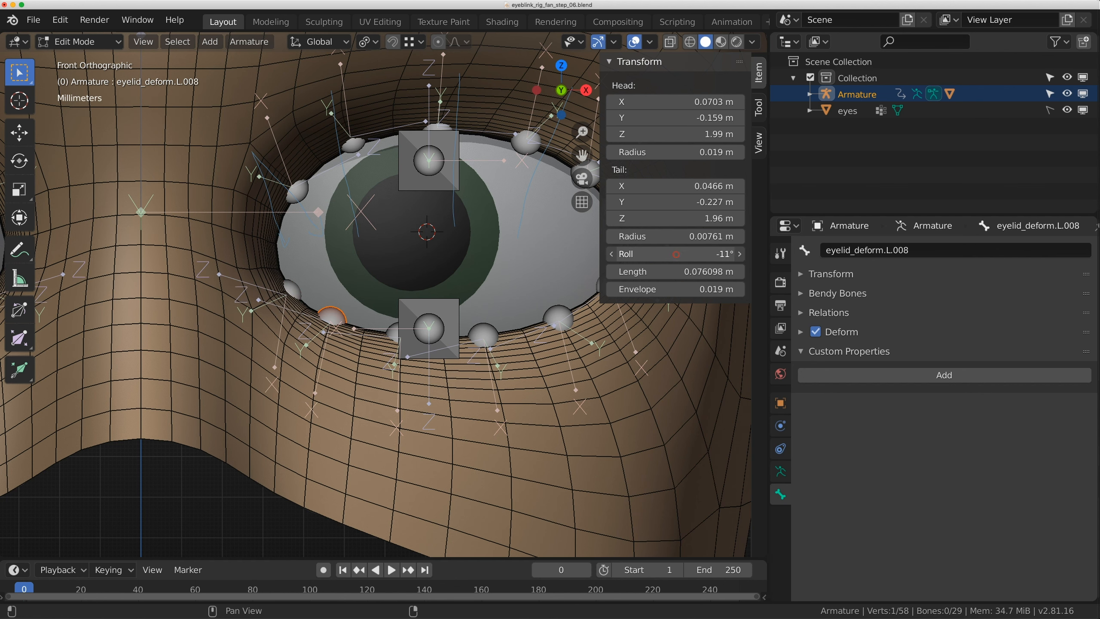
{"action": "scroll", "coordinate": [442, 303], "scroll_direction": "down", "scroll_amount": 1}
{"action": "left_click", "coordinate": [462, 323]}
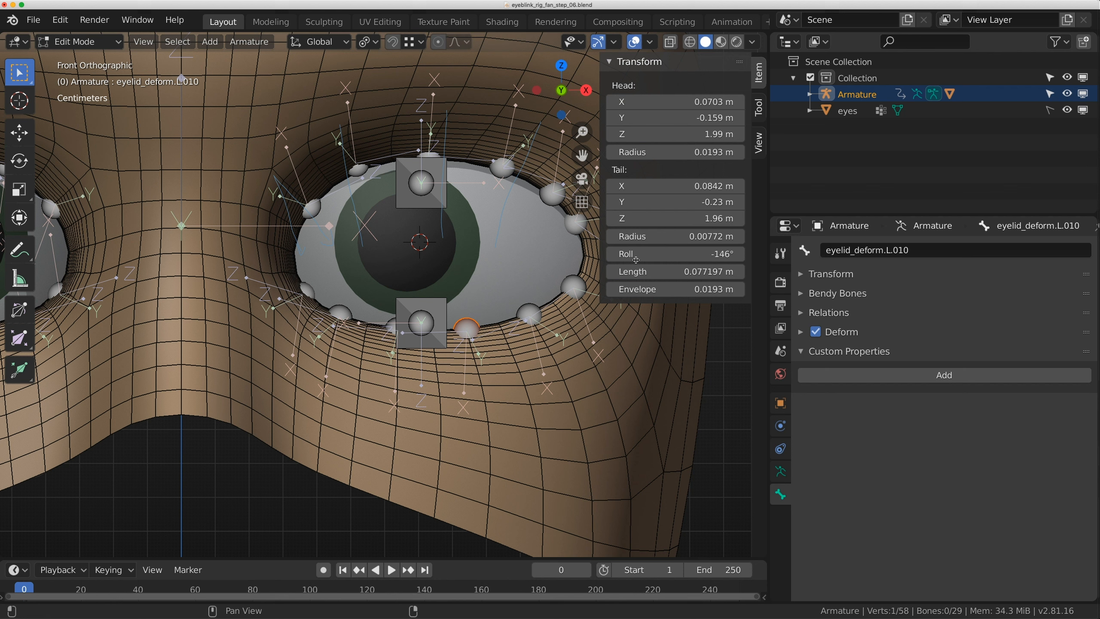
{"action": "key", "text": "ctrl+Tab"}
{"action": "key", "text": "Tab"}
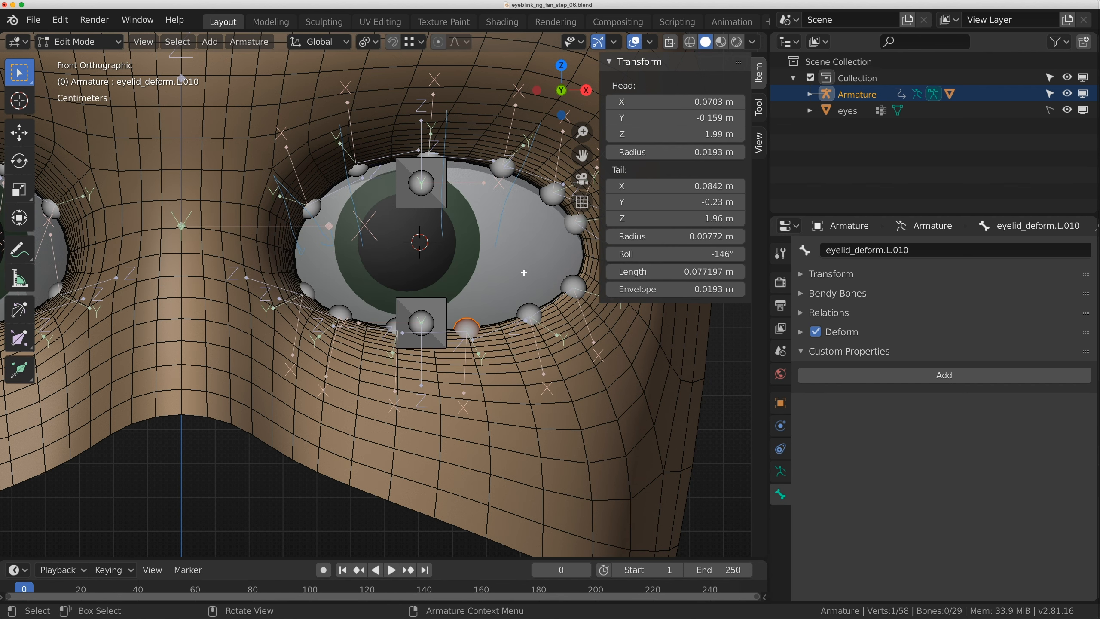
{"action": "left_click_drag", "start_coordinate": [660, 255], "coordinate": [684, 256]}
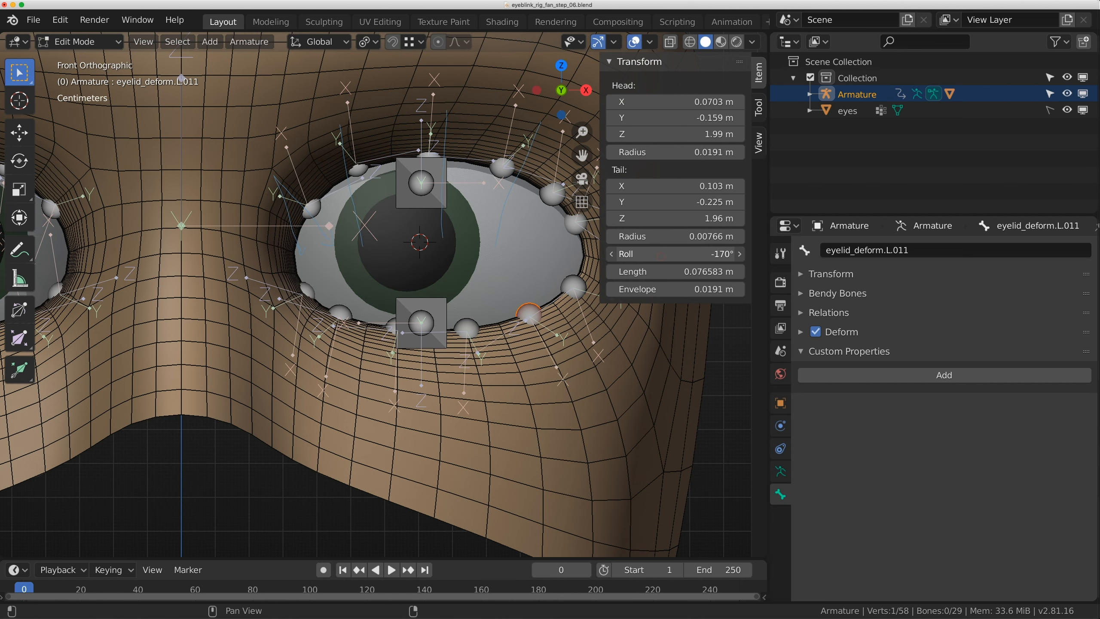
{"action": "key", "text": "ctrl+Tab"}
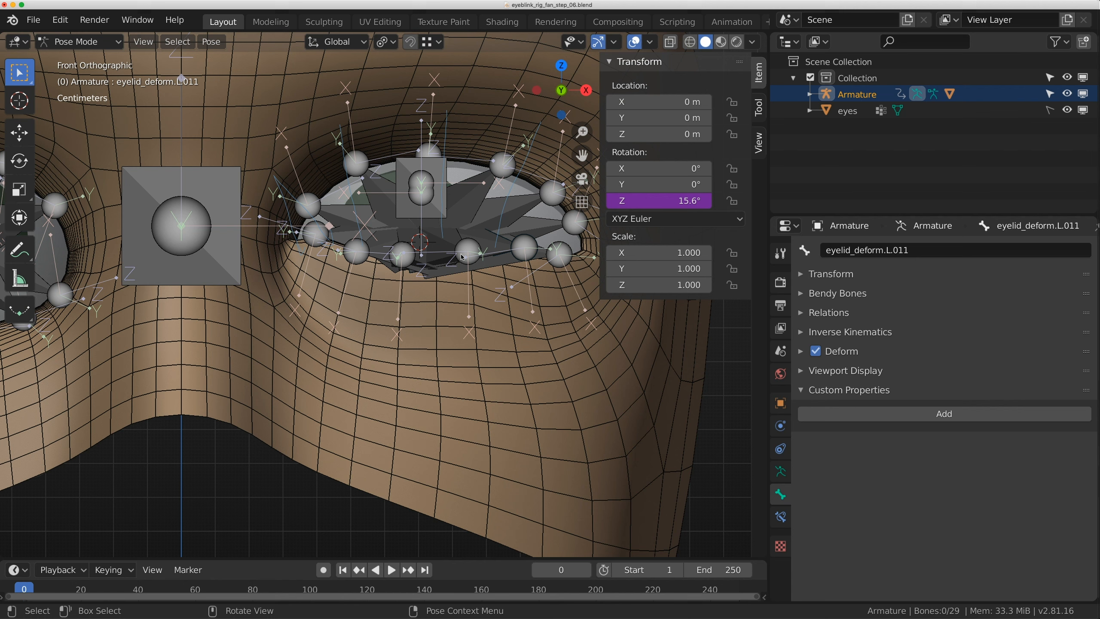
Move eyelid_control.L.002 along global Z to a Z location of about -0.0388 m, with the viewport overlays hidden.
{"action": "left_click", "coordinate": [414, 212]}
{"action": "key", "text": "g"}
{"action": "key", "text": "z"}
{"action": "left_click", "coordinate": [434, 218]}
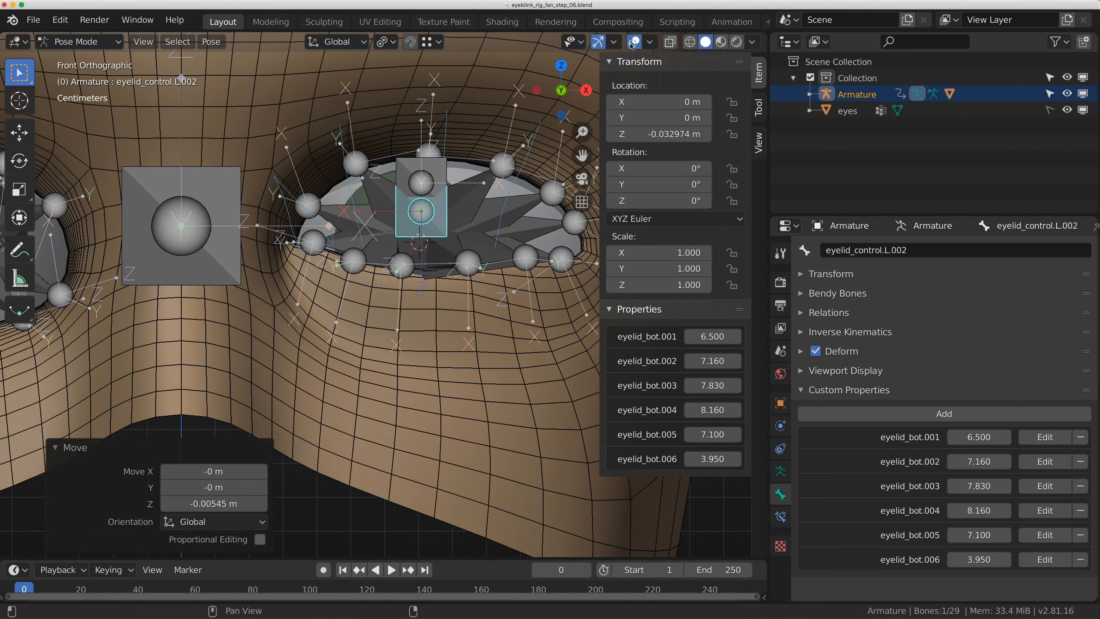
{"action": "key", "text": "shift+alt+z"}
{"action": "key", "text": "g"}
{"action": "key", "text": "z"}
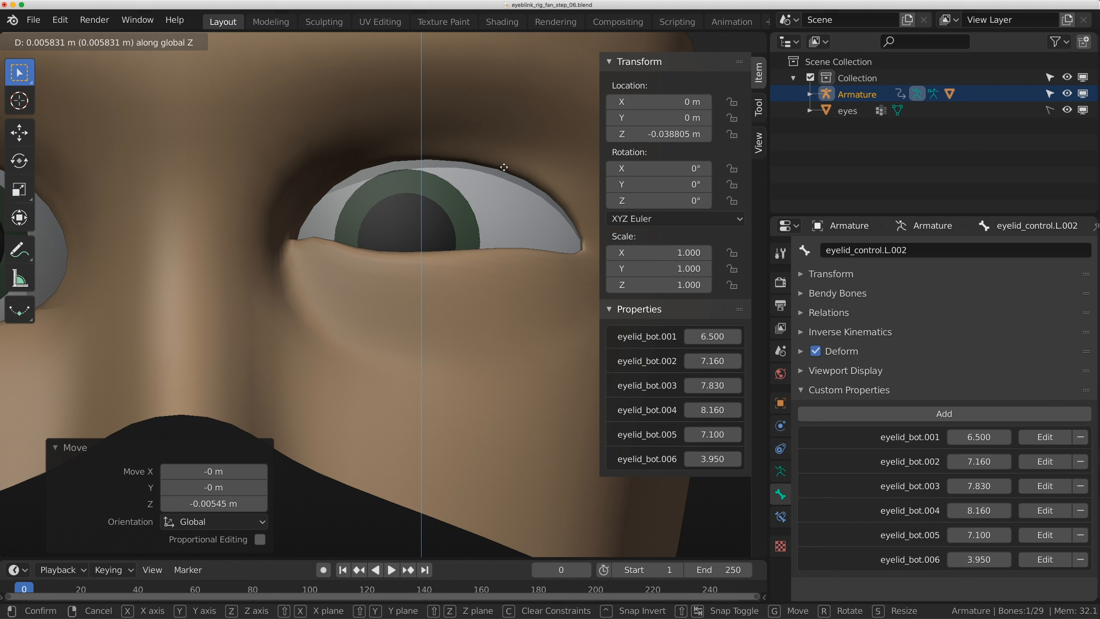
{"action": "left_click", "coordinate": [502, 161]}
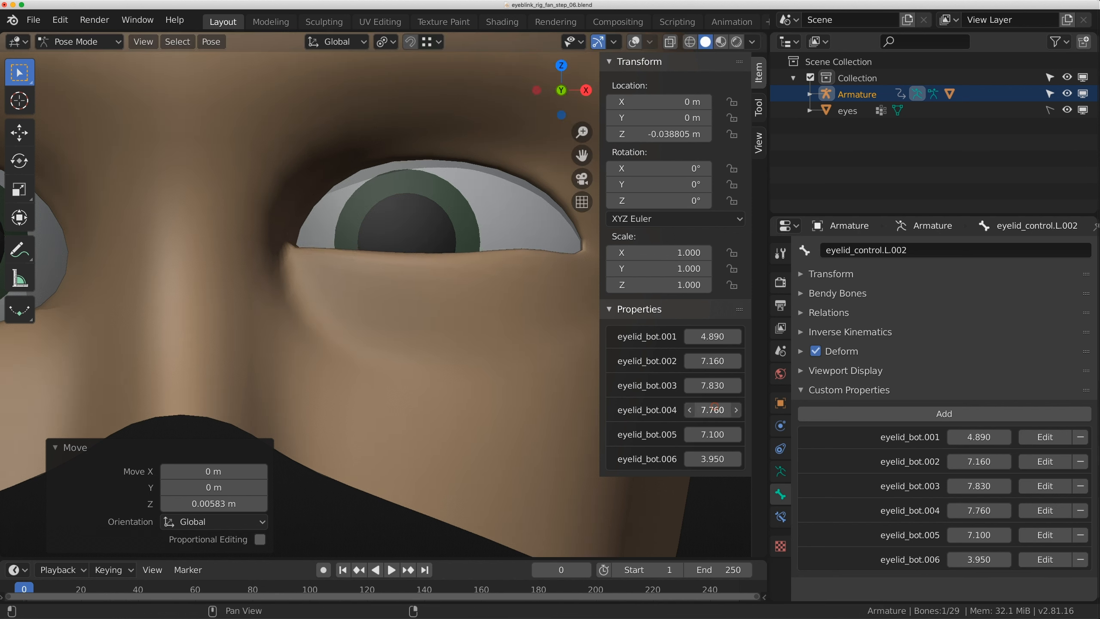
Set eyelid_bot.001 to 4.890, eyelid_bot.004 to 8.010 and eyelid_bot.005 to 6.420 on eyelid_control.L.002.
{"action": "left_click_drag", "start_coordinate": [712, 409], "coordinate": [704, 410]}
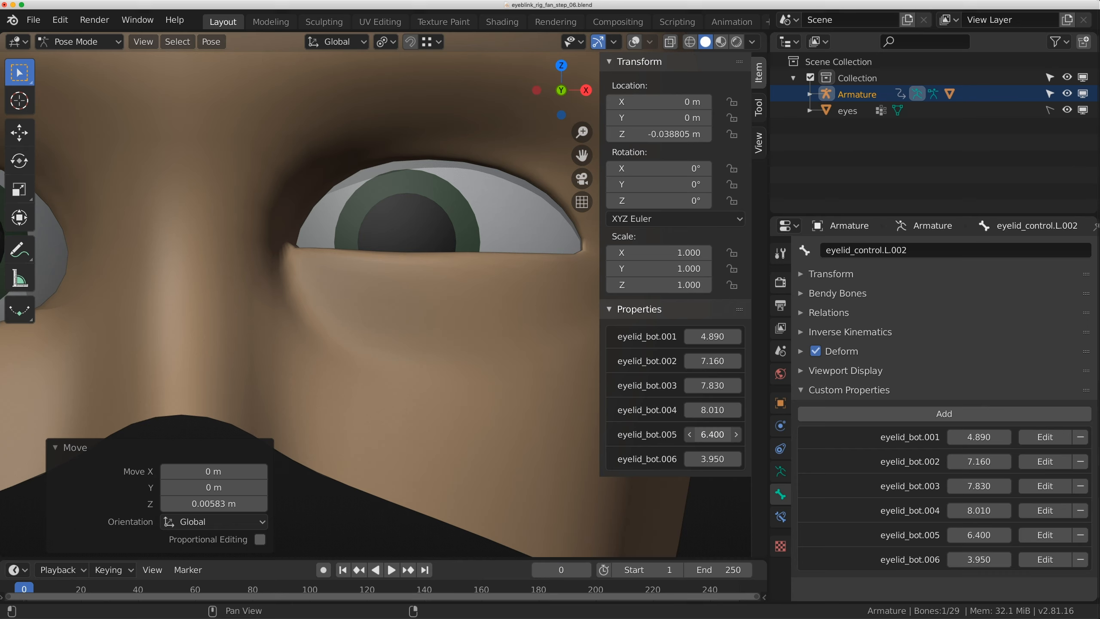
{"action": "scroll", "coordinate": [361, 240], "scroll_direction": "up", "scroll_amount": 2}
{"action": "middle_click_drag", "start_coordinate": [361, 241], "coordinate": [366, 246]}
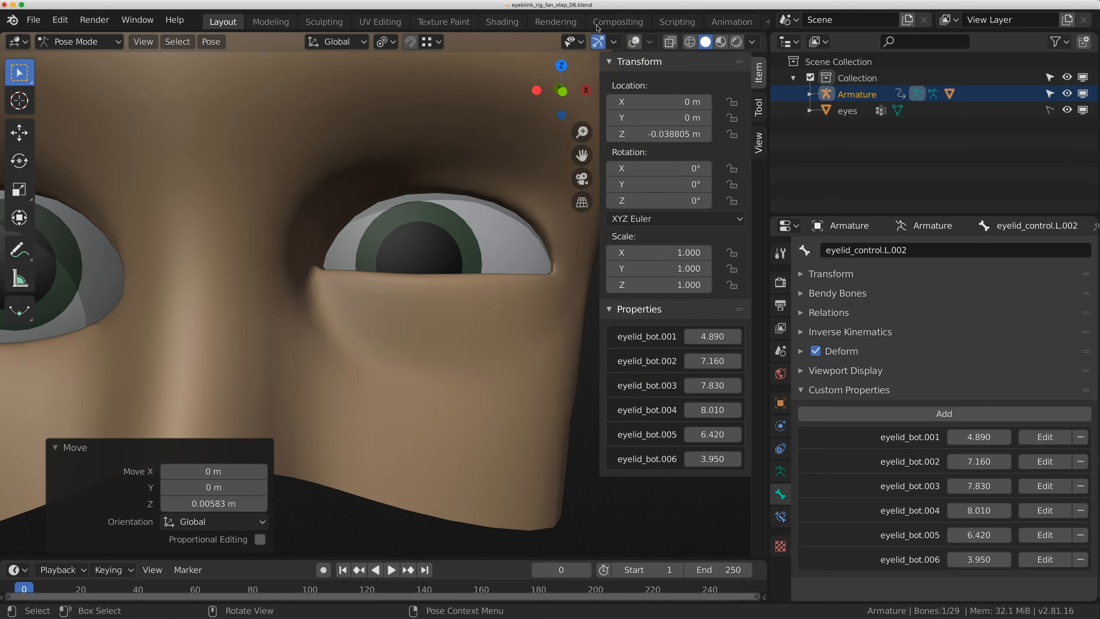
Show the overlays again and move eyelid_control.L.001 down about 0.034 m along global Z.
{"action": "left_click", "coordinate": [632, 44]}
{"action": "scroll", "coordinate": [463, 190], "scroll_direction": "down", "scroll_amount": 3}
{"action": "left_click", "coordinate": [450, 226]}
{"action": "scroll", "coordinate": [450, 226], "scroll_direction": "up", "scroll_amount": 1}
{"action": "middle_click_drag", "start_coordinate": [440, 224], "coordinate": [458, 221]}
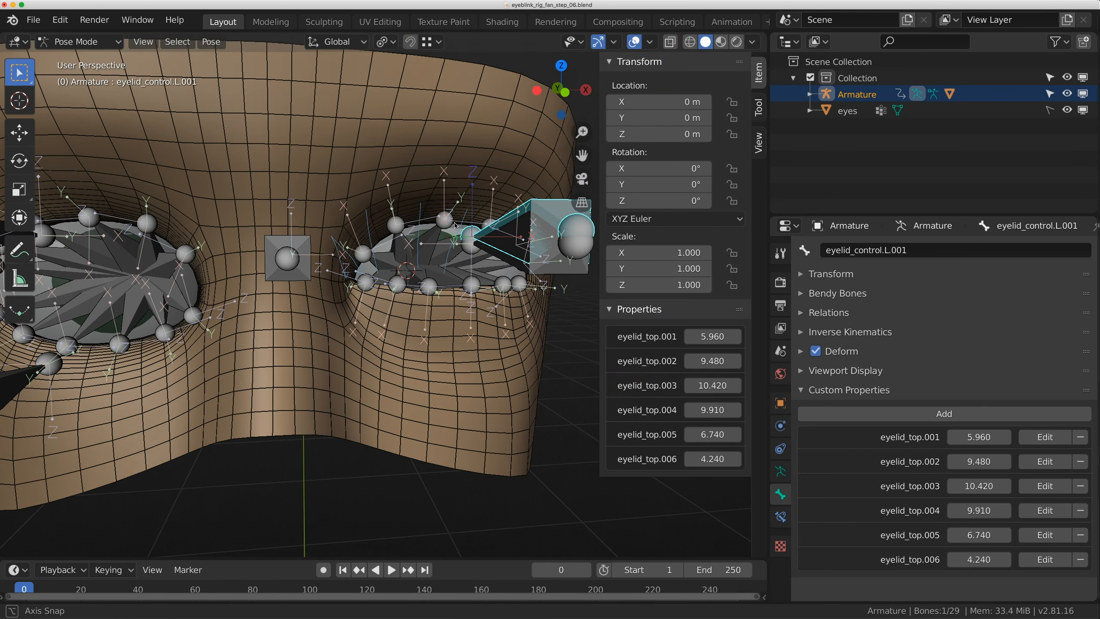
{"action": "key", "text": "g"}
{"action": "key", "text": "z"}
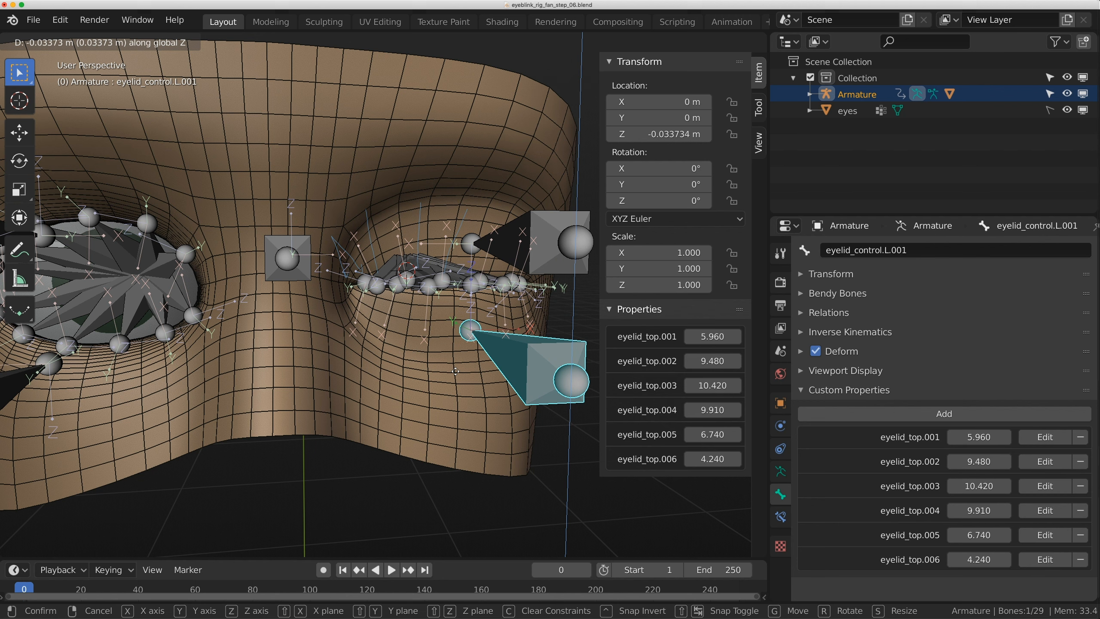
{"action": "left_click", "coordinate": [458, 315]}
Hide the overlays, move eyelid_control.L.001 down another 0.00422 m along global Z, and inspect the left eye's closure from several angles.
{"action": "left_click", "coordinate": [633, 43]}
{"action": "key", "text": "g"}
{"action": "key", "text": "z"}
{"action": "left_click", "coordinate": [503, 234]}
{"action": "middle_click_drag", "start_coordinate": [503, 235], "coordinate": [373, 204]}
{"action": "scroll", "coordinate": [390, 202], "scroll_direction": "down", "scroll_amount": 4}
{"action": "middle_click_drag", "start_coordinate": [493, 180], "coordinate": [598, 180]}
{"action": "scroll", "coordinate": [480, 197], "scroll_direction": "up", "scroll_amount": 4}
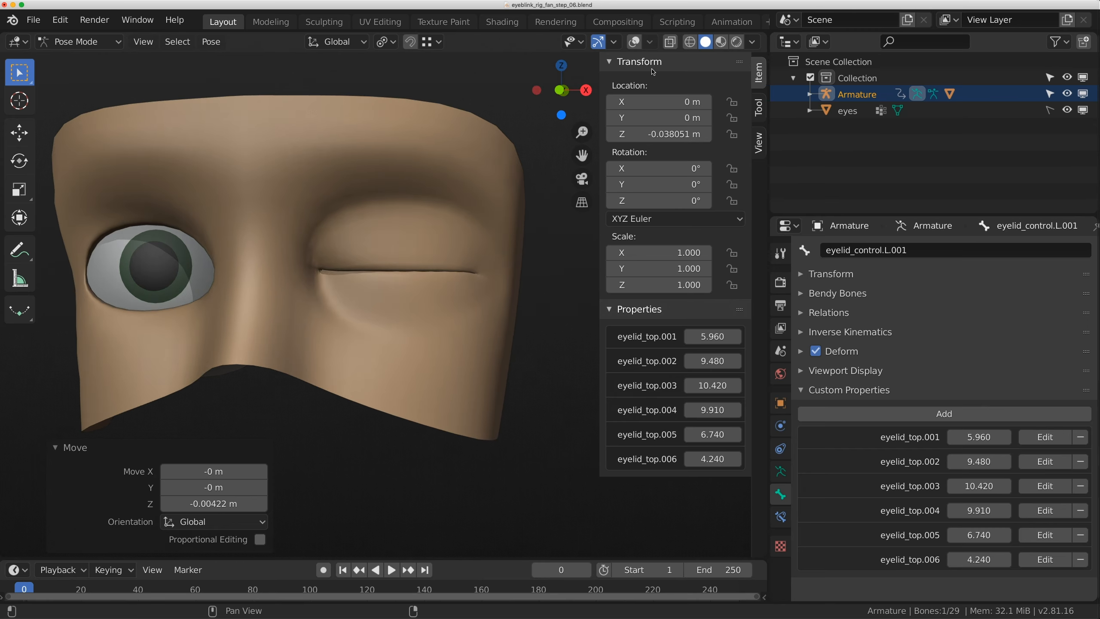
Show the overlays and clear the location of all pose bones.
{"action": "left_click", "coordinate": [635, 42]}
{"action": "scroll", "coordinate": [397, 286], "scroll_direction": "down", "scroll_amount": 3}
{"action": "key", "text": "a"}
{"action": "key", "text": "alt+g"}
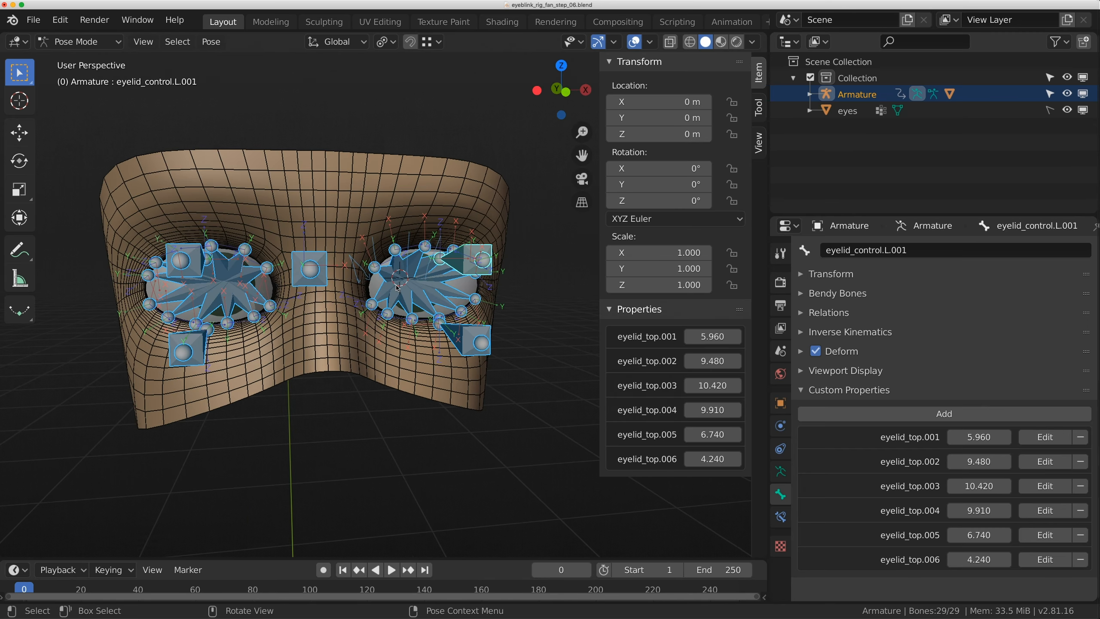
Copy the Z rotation driver of eyelid_deform.L.007 and paste it onto the Z rotation of eyelid_deform.R.007.
{"action": "middle_click_drag", "start_coordinate": [397, 287], "coordinate": [403, 274]}
{"action": "left_click", "coordinate": [306, 293]}
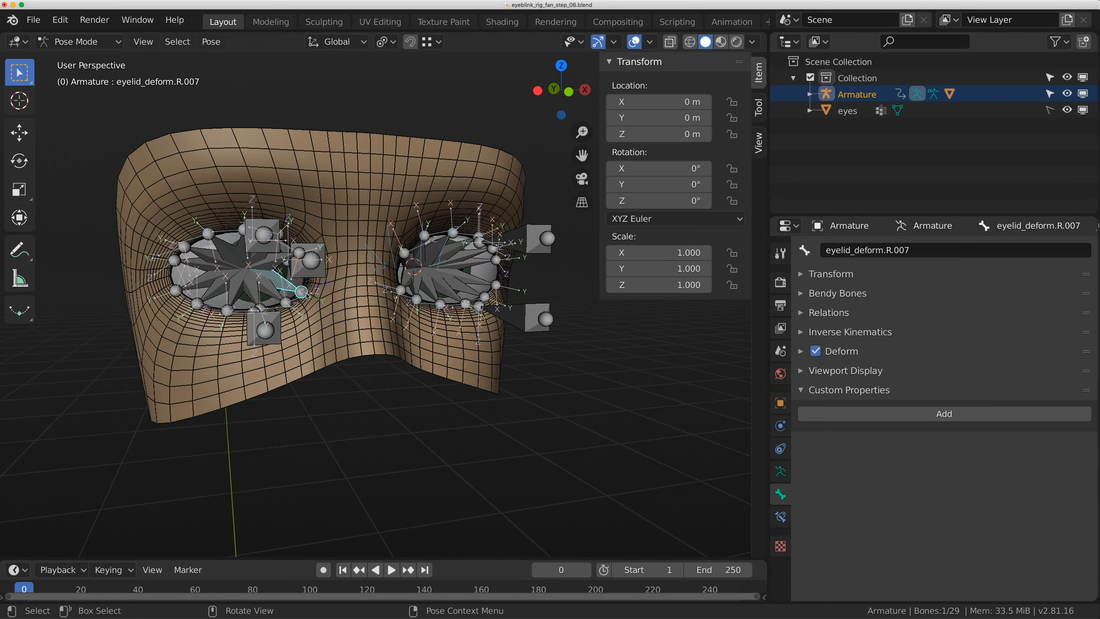
{"action": "left_click", "coordinate": [414, 287]}
{"action": "right_click", "coordinate": [627, 200]}
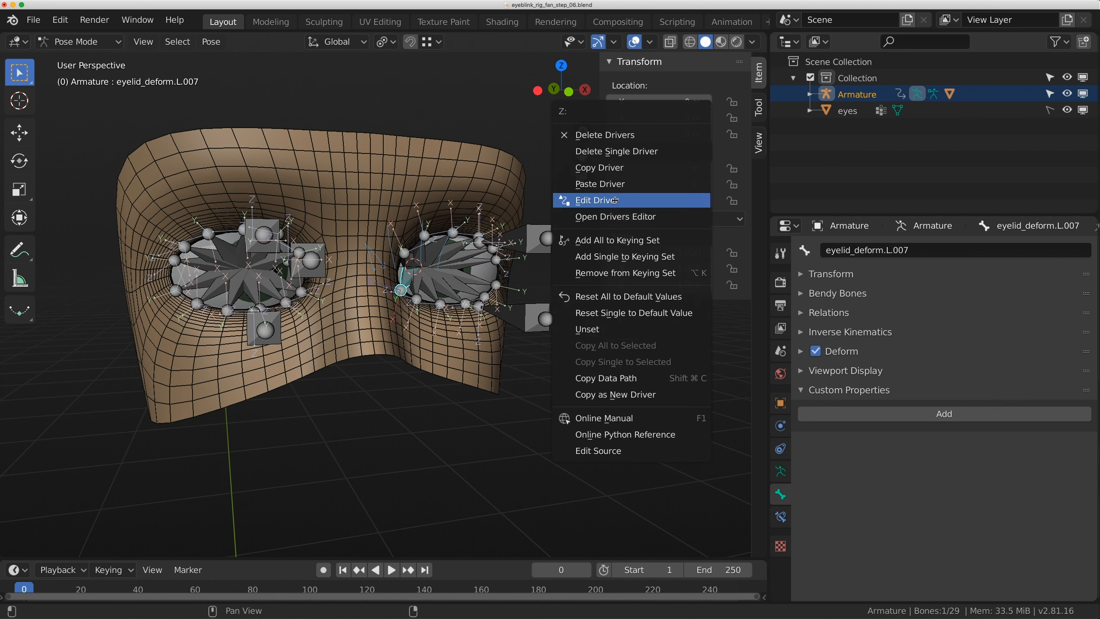
{"action": "left_click", "coordinate": [613, 168]}
{"action": "mouse_move", "coordinate": [458, 260]}
{"action": "middle_mouse_down"}
{"action": "mouse_move", "coordinate": [502, 250]}
{"action": "mouse_move", "coordinate": [444, 259]}
{"action": "middle_mouse_up"}
{"action": "scroll", "coordinate": [444, 259], "scroll_direction": "up", "scroll_amount": 4}
{"action": "left_click", "coordinate": [434, 262]}
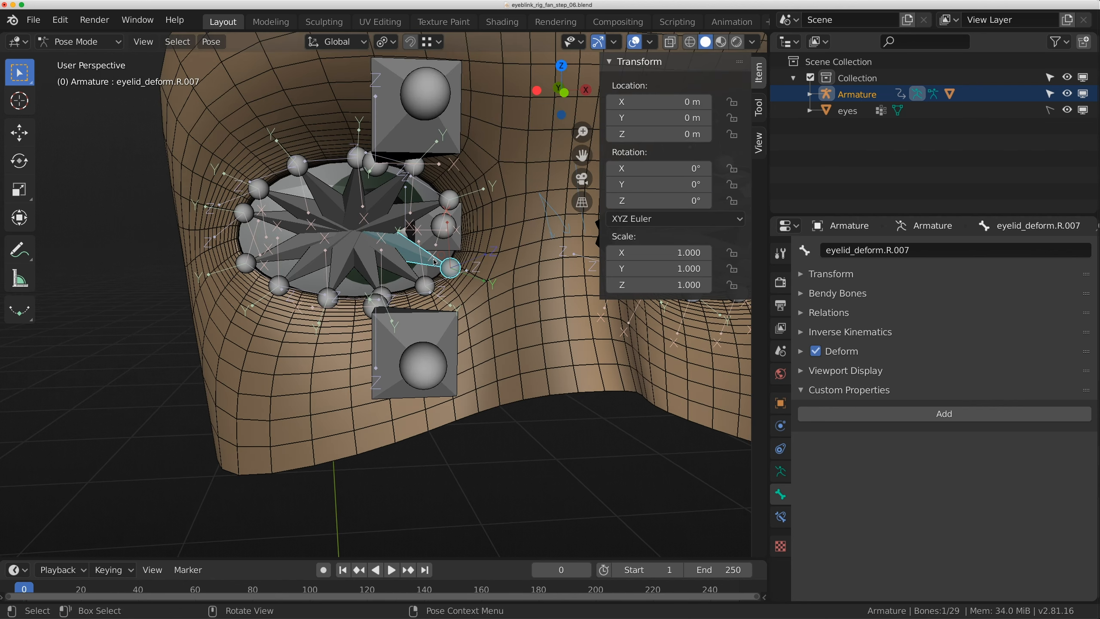
{"action": "right_click", "coordinate": [623, 200]}
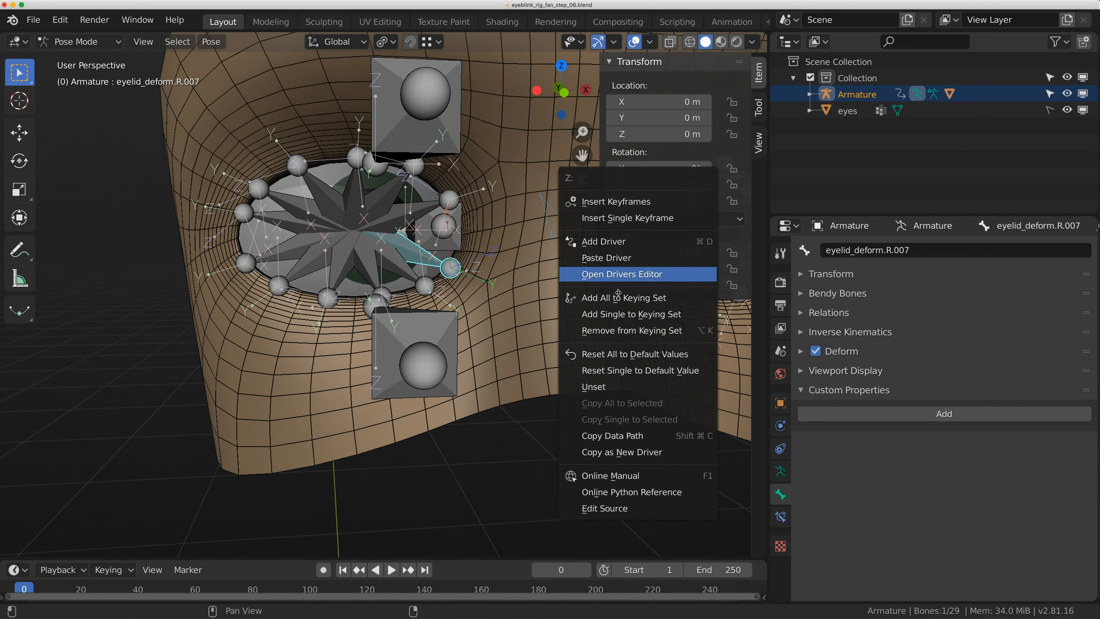
{"action": "left_click", "coordinate": [618, 258]}
In the driver of eyelid_deform.R.007, point the var path to eyelid_control.R.002's location.z and check the eyelid variable's path.
{"action": "right_click", "coordinate": [634, 202]}
{"action": "left_click", "coordinate": [630, 220]}
{"action": "left_click", "coordinate": [558, 289]}
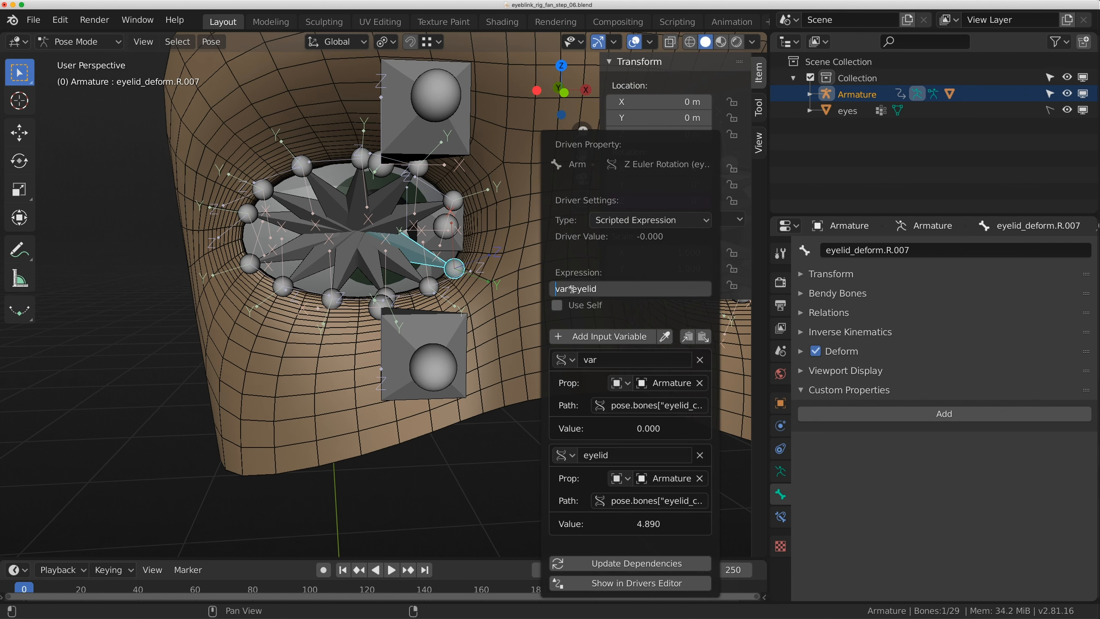
{"action": "left_click", "coordinate": [654, 403]}
{"action": "left_click", "coordinate": [636, 405]}
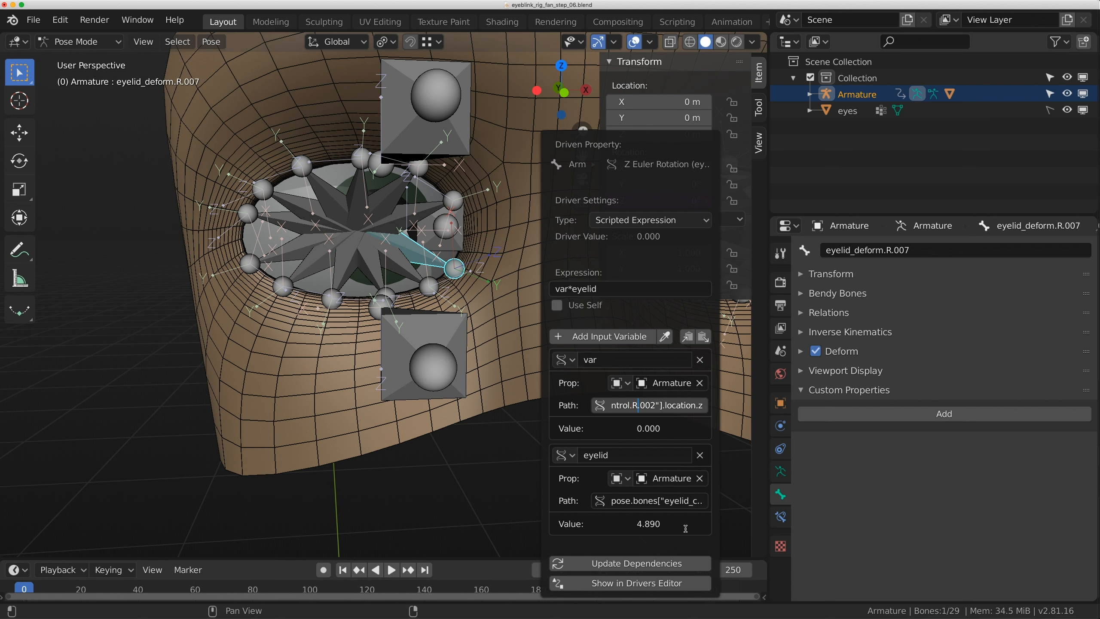
{"action": "left_click", "coordinate": [683, 500]}
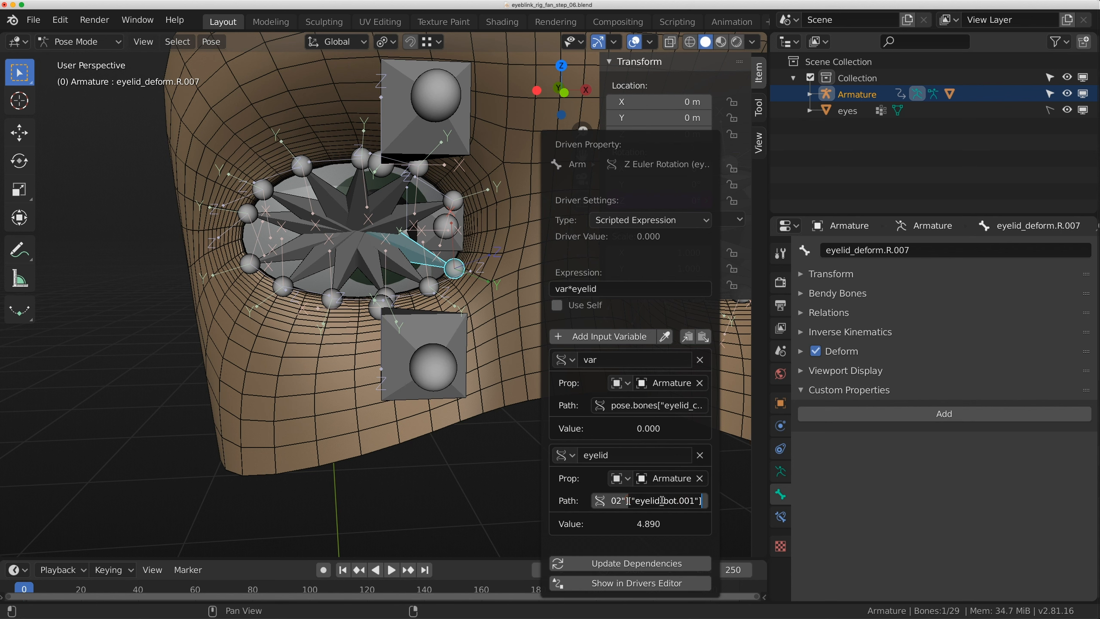
{"action": "key", "text": "Return"}
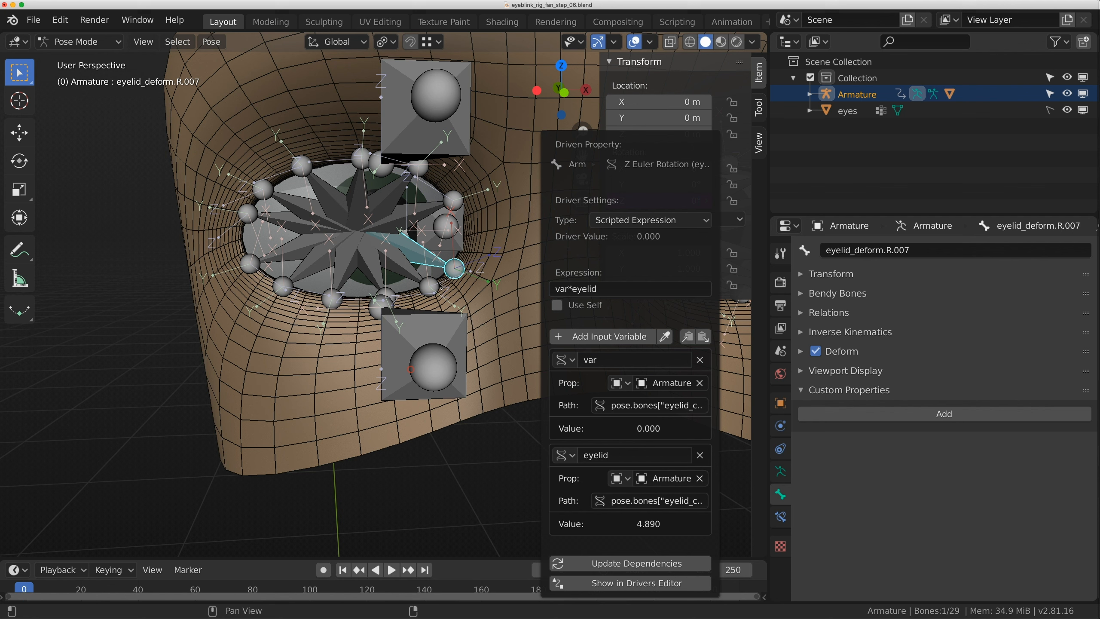
Copy the Z rotation driver of eyelid_deform.R.007 and paste it onto eyelid_deform.R.008 through eyelid_deform.R.012.
{"action": "scroll", "coordinate": [363, 305], "scroll_direction": "up", "scroll_amount": 2}
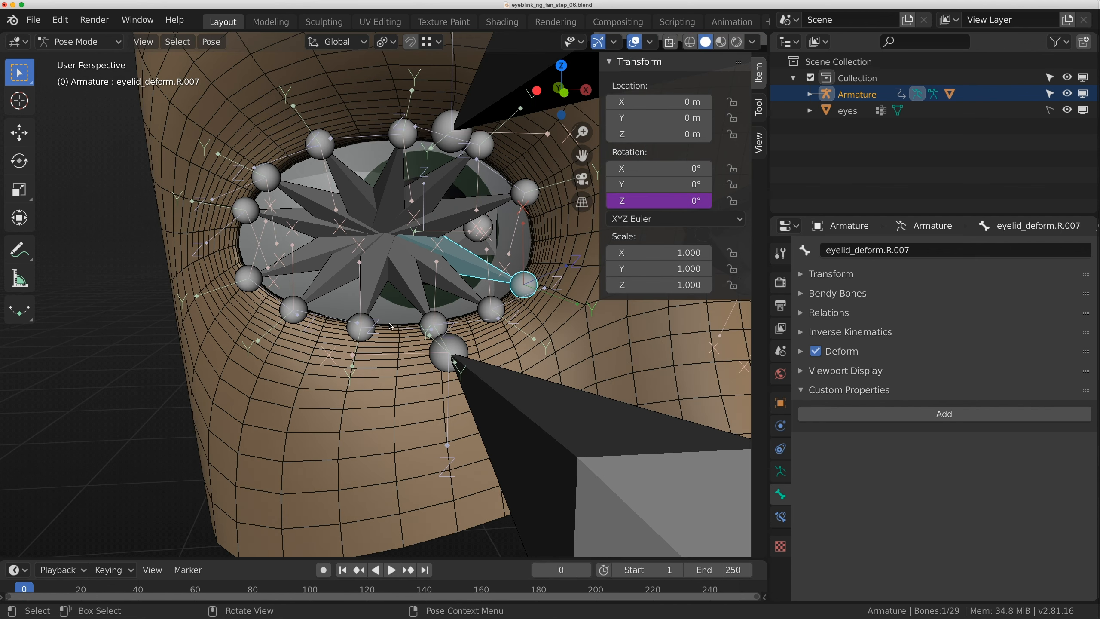
{"action": "right_click", "coordinate": [676, 202]}
{"action": "left_click", "coordinate": [671, 172]}
{"action": "left_click", "coordinate": [463, 284]}
{"action": "right_click", "coordinate": [667, 202]}
{"action": "left_click", "coordinate": [667, 243]}
{"action": "left_click", "coordinate": [405, 291]}
{"action": "left_click", "coordinate": [374, 284]}
{"action": "right_click", "coordinate": [658, 202]}
{"action": "left_click", "coordinate": [658, 234]}
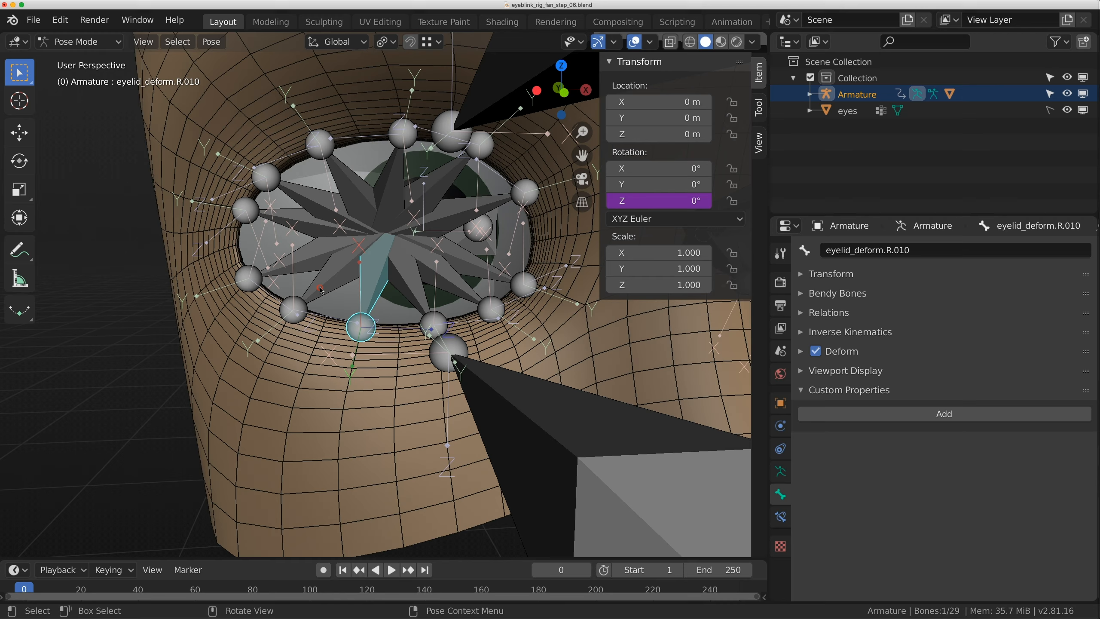
{"action": "left_click", "coordinate": [336, 275]}
{"action": "left_click", "coordinate": [299, 260]}
Move eyelid_control.R.002 up about 0.019 m along global Z to test the right lower eyelid.
{"action": "scroll", "coordinate": [373, 278], "scroll_direction": "down", "scroll_amount": 5}
{"action": "left_click", "coordinate": [453, 357]}
{"action": "key", "text": "g"}
{"action": "key", "text": "z"}
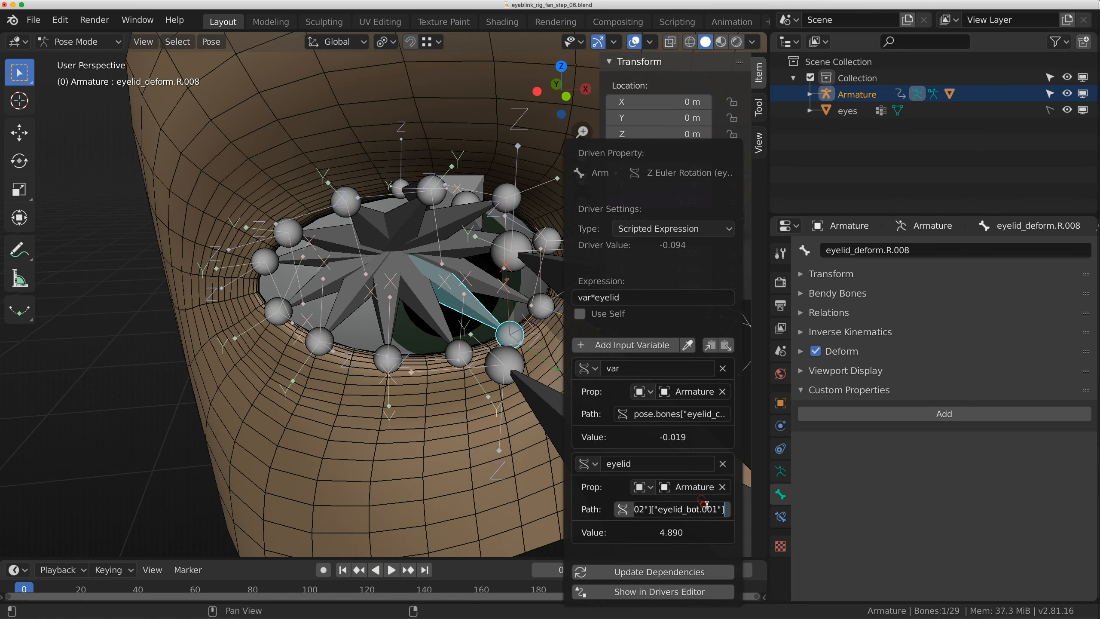
Edit the eyelid variable's path in the Z rotation drivers of eyelid_deform.R.008 and eyelid_deform.R.010.
{"action": "right_click", "coordinate": [662, 200]}
{"action": "left_click", "coordinate": [636, 237]}
{"action": "left_click", "coordinate": [698, 482]}
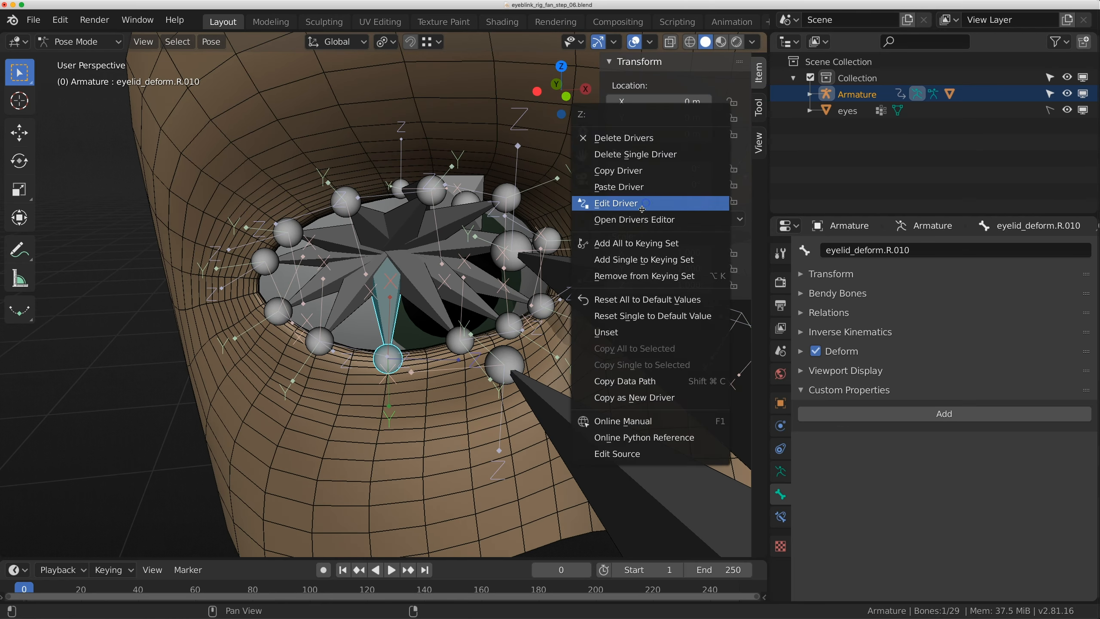
{"action": "left_click", "coordinate": [675, 157]}
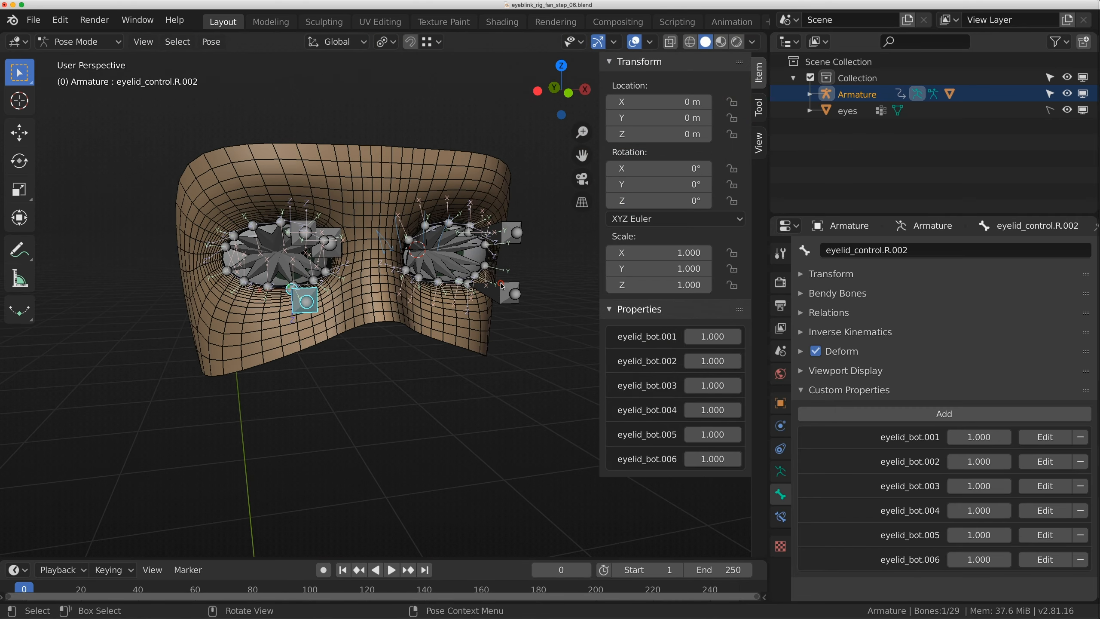
Copy the pose of eyelid_control.L.002 and paste it flipped on the X axis.
{"action": "left_click", "coordinate": [519, 284]}
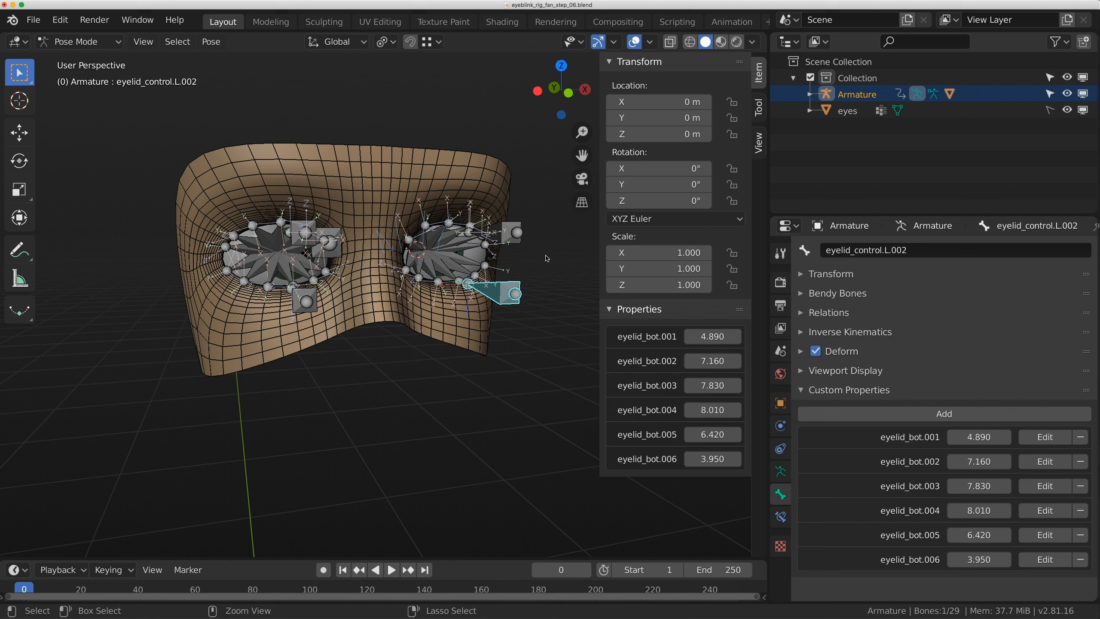
{"action": "key", "text": "ctrl+c"}
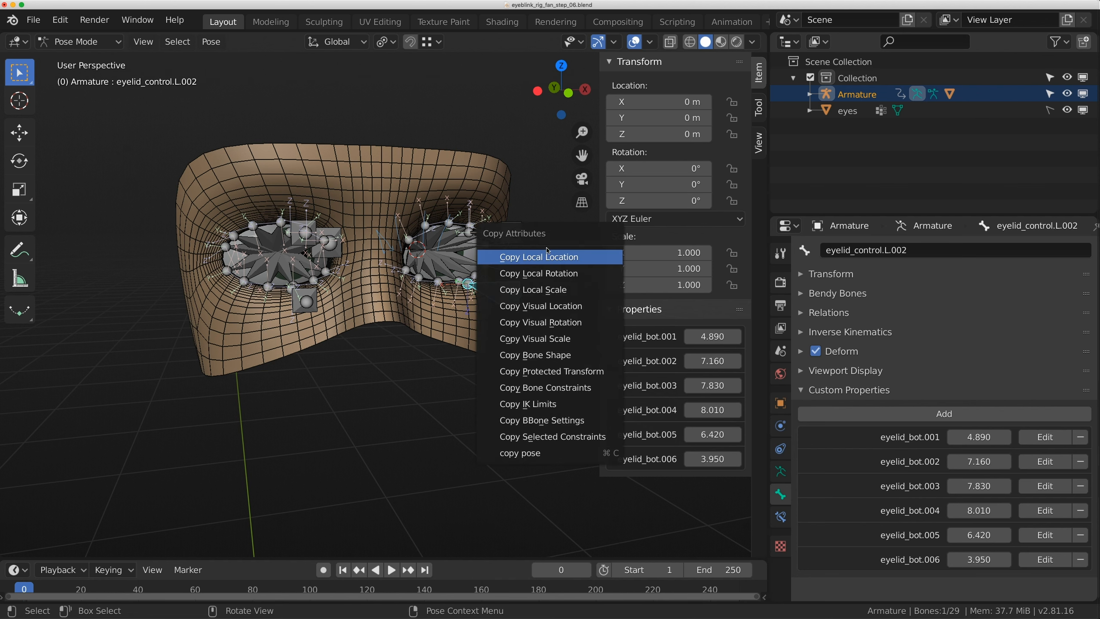
{"action": "left_click", "coordinate": [528, 453]}
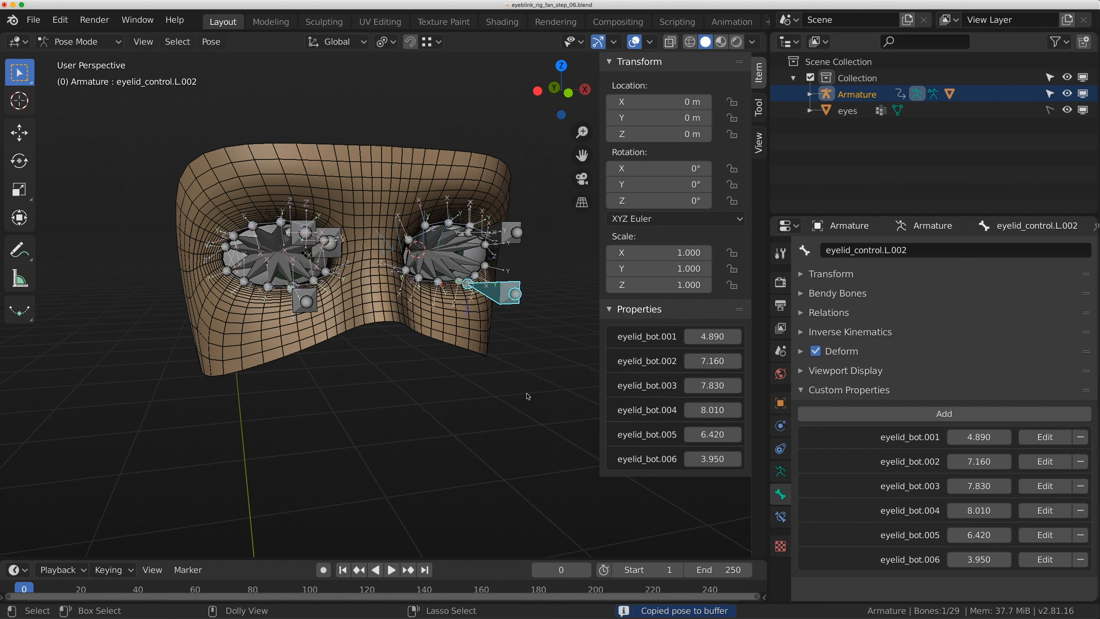
{"action": "key", "text": "ctrl+shift+v"}
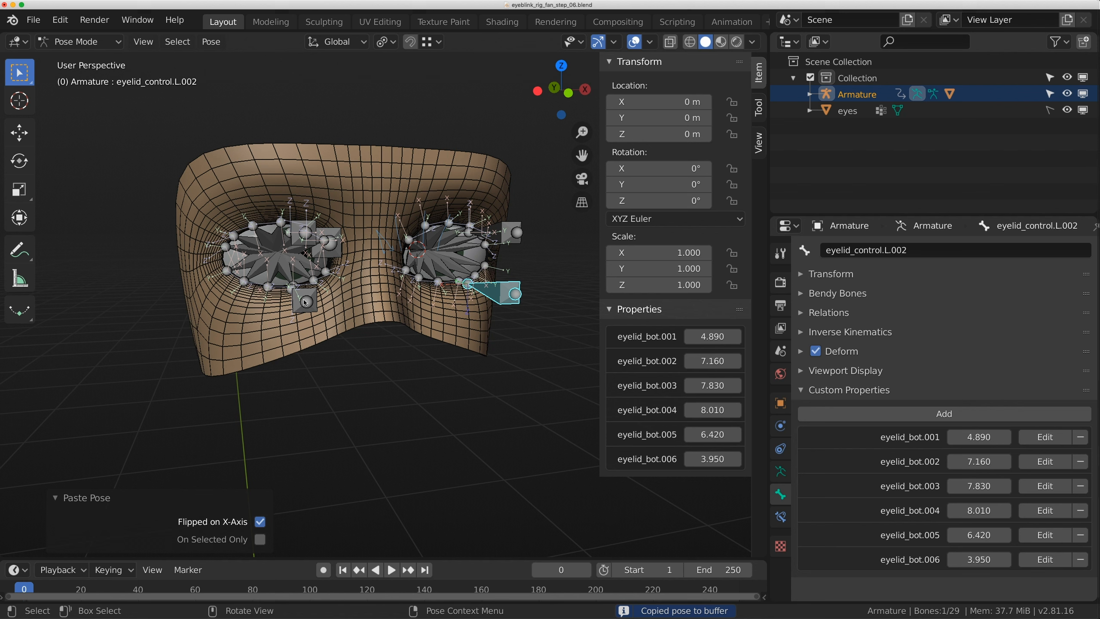
Select both lower eyelid controls, move them down about 0.008 m, and raise them about 0.029 m along global Z.
{"action": "left_click", "coordinate": [305, 302]}
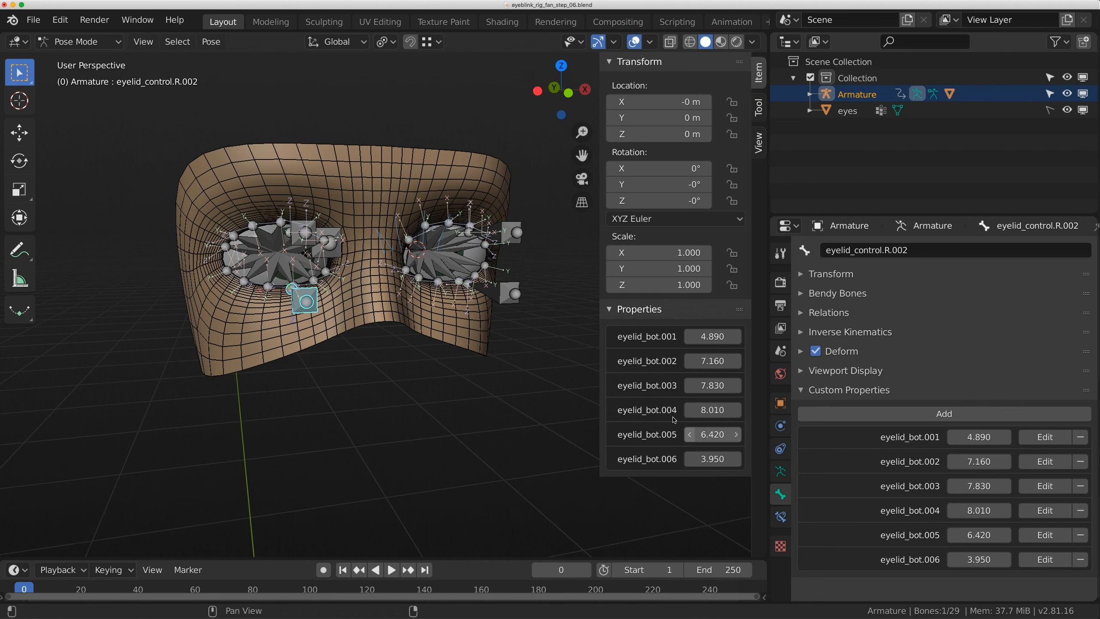
{"action": "middle_click_drag", "start_coordinate": [504, 321], "coordinate": [510, 331]}
{"action": "left_click", "coordinate": [518, 316], "text": "shift"}
{"action": "middle_click_drag", "start_coordinate": [536, 277], "coordinate": [538, 269]}
{"action": "key", "text": "g"}
{"action": "key", "text": "z"}
{"action": "left_click", "coordinate": [564, 232]}
{"action": "key", "text": "g"}
{"action": "key", "text": "z"}
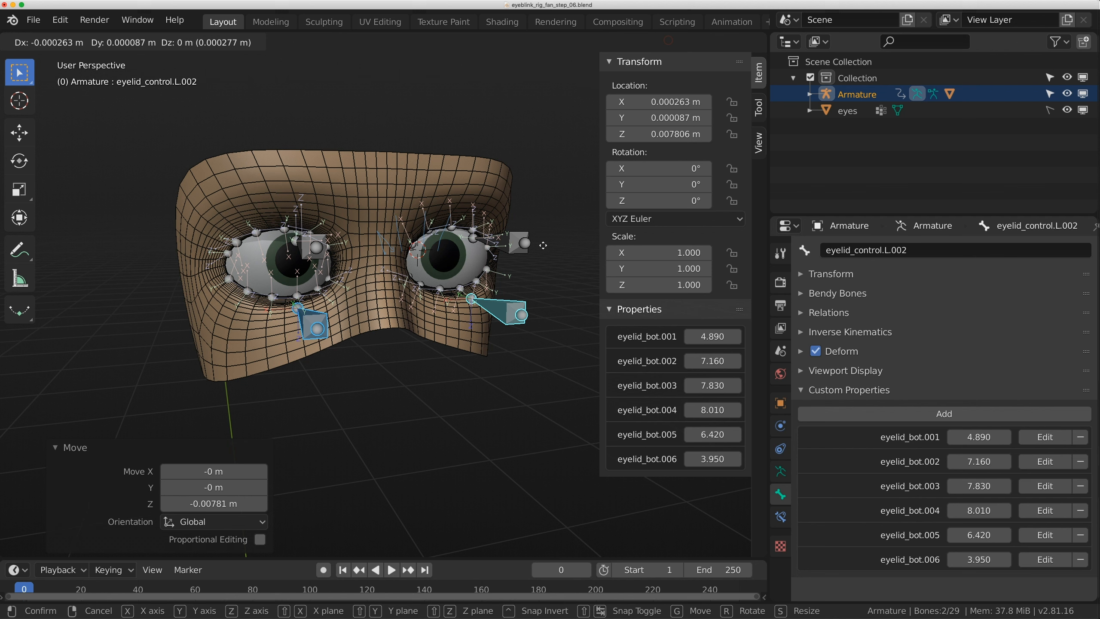
{"action": "left_click", "coordinate": [669, 45]}
Hide the viewport overlays and move both lower eyelid controls further along global Z to test the lower lids.
{"action": "left_click", "coordinate": [635, 42]}
{"action": "middle_click_drag", "start_coordinate": [532, 207], "coordinate": [464, 187]}
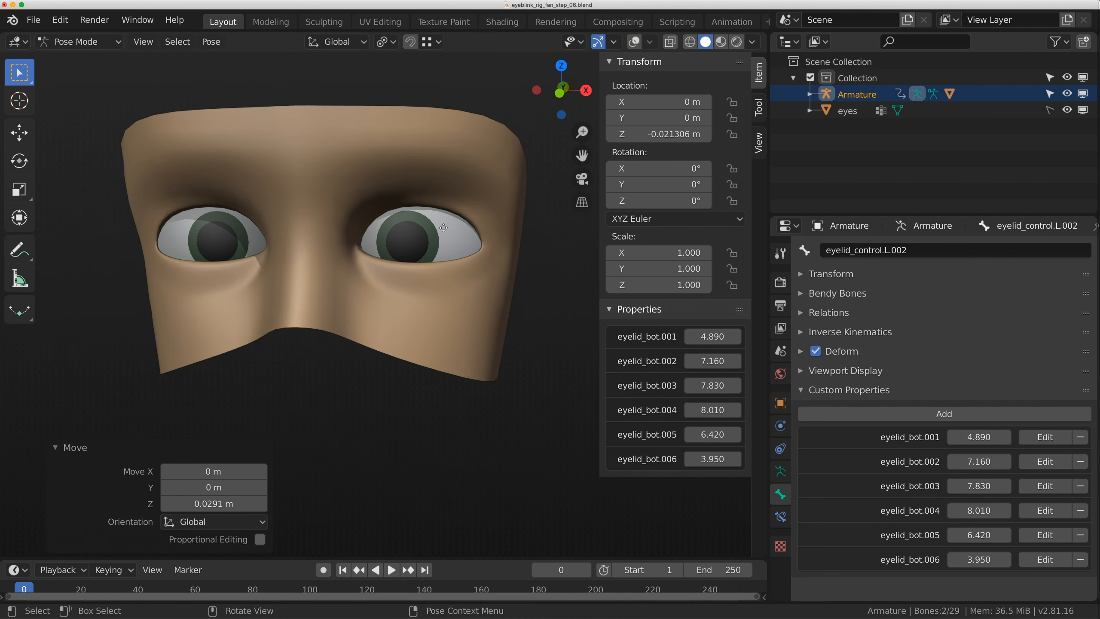
{"action": "key", "text": "g"}
{"action": "key", "text": "z"}
{"action": "left_click", "coordinate": [477, 182]}
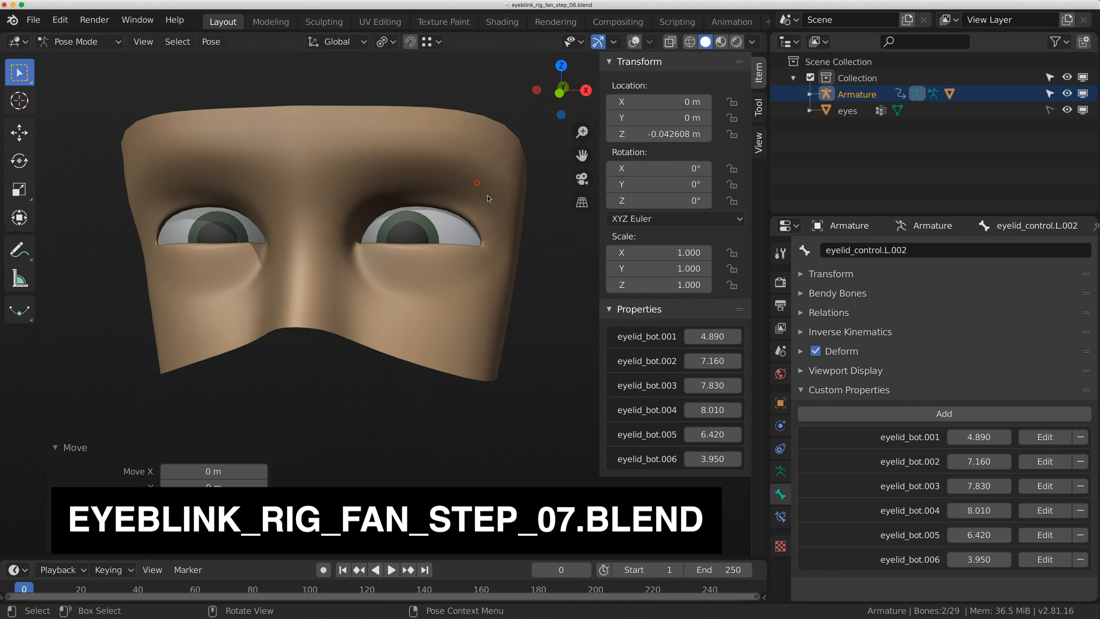
{"action": "key", "text": "g"}
{"action": "key", "text": "z"}
{"action": "left_click", "coordinate": [372, 277]}
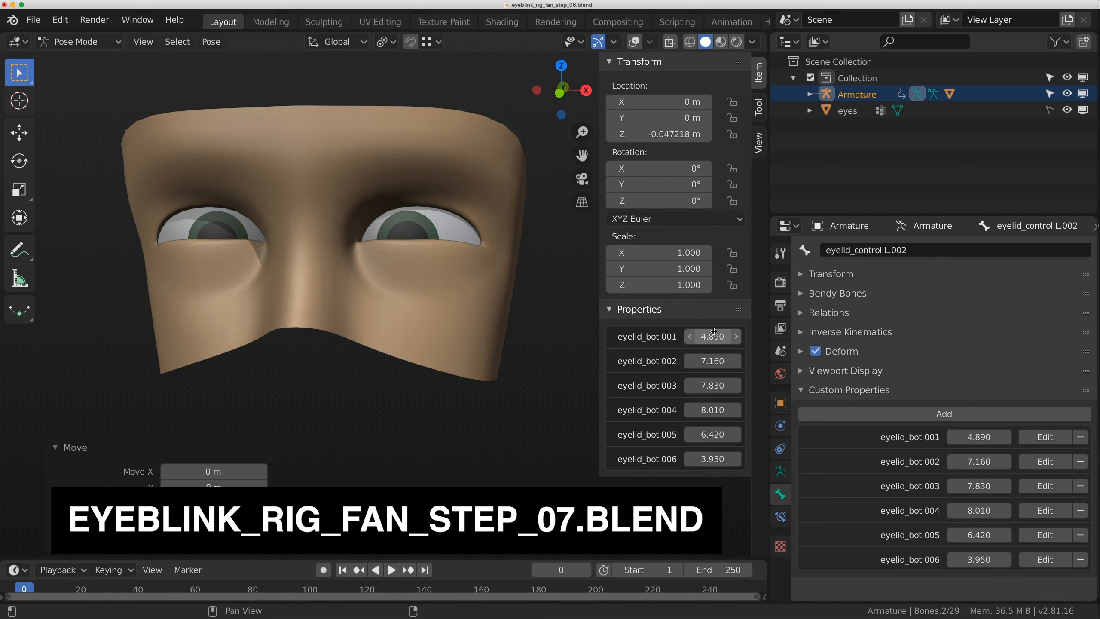
{"action": "left_click_drag", "start_coordinate": [712, 336], "coordinate": [739, 337]}
Show the overlays and move both upper eyelid controls down about 0.031 m along global Z.
{"action": "middle_click_drag", "start_coordinate": [376, 285], "coordinate": [387, 286]}
{"action": "left_click", "coordinate": [638, 42]}
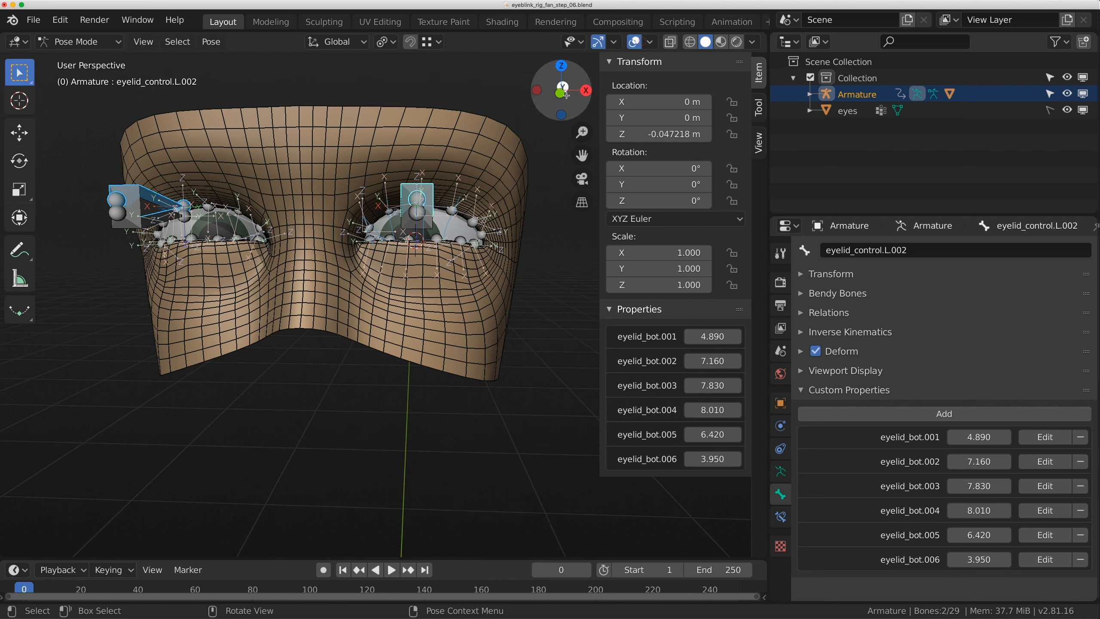
{"action": "scroll", "coordinate": [442, 208], "scroll_direction": "up", "scroll_amount": 2}
{"action": "middle_click_drag", "start_coordinate": [441, 208], "coordinate": [455, 208]}
{"action": "left_click", "coordinate": [520, 197]}
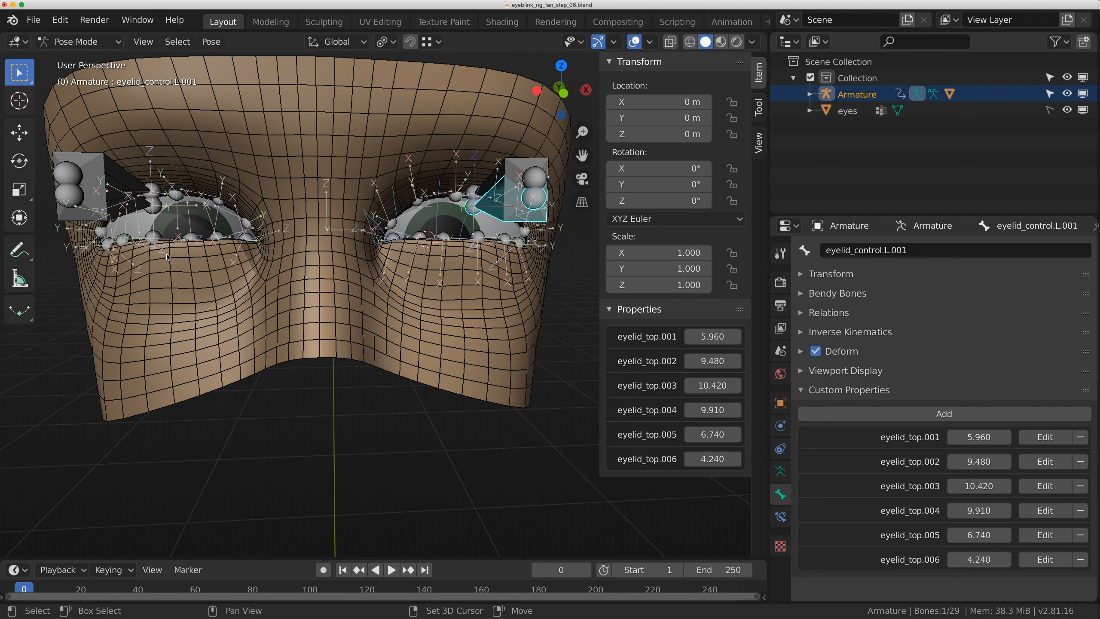
{"action": "left_click", "coordinate": [120, 213], "text": "shift"}
{"action": "key", "text": "g"}
{"action": "key", "text": "z"}
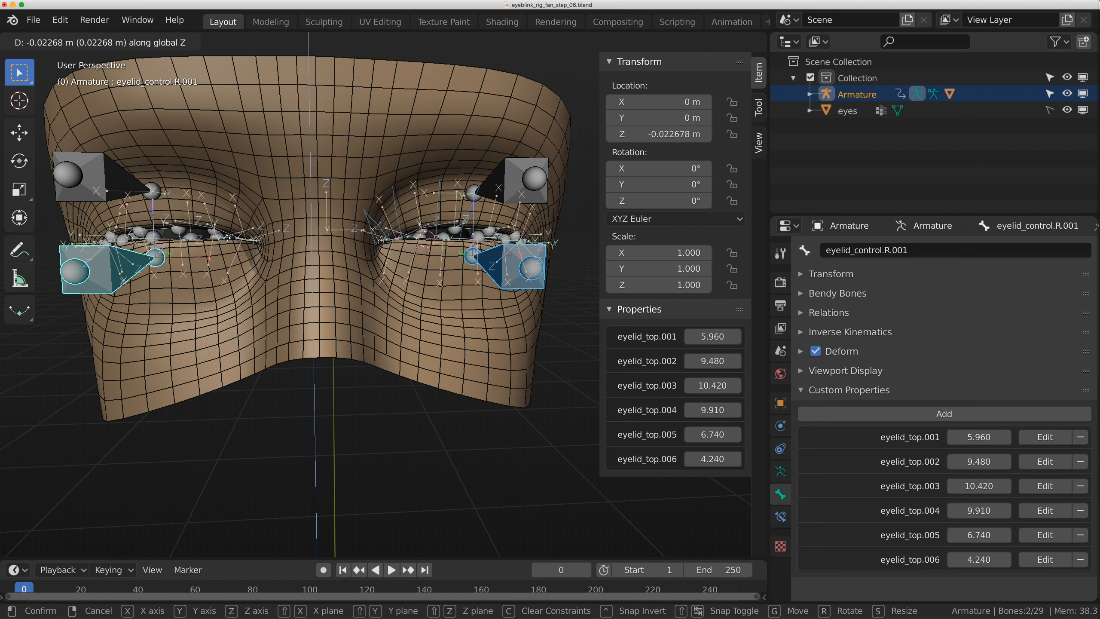
{"action": "left_click", "coordinate": [225, 263]}
Hide the overlays and test the blink by moving both upper eyelid controls up and down along global Z.
{"action": "left_click", "coordinate": [635, 42]}
{"action": "middle_click_drag", "start_coordinate": [393, 284], "coordinate": [281, 284]}
{"action": "key", "text": "g"}
{"action": "key", "text": "z"}
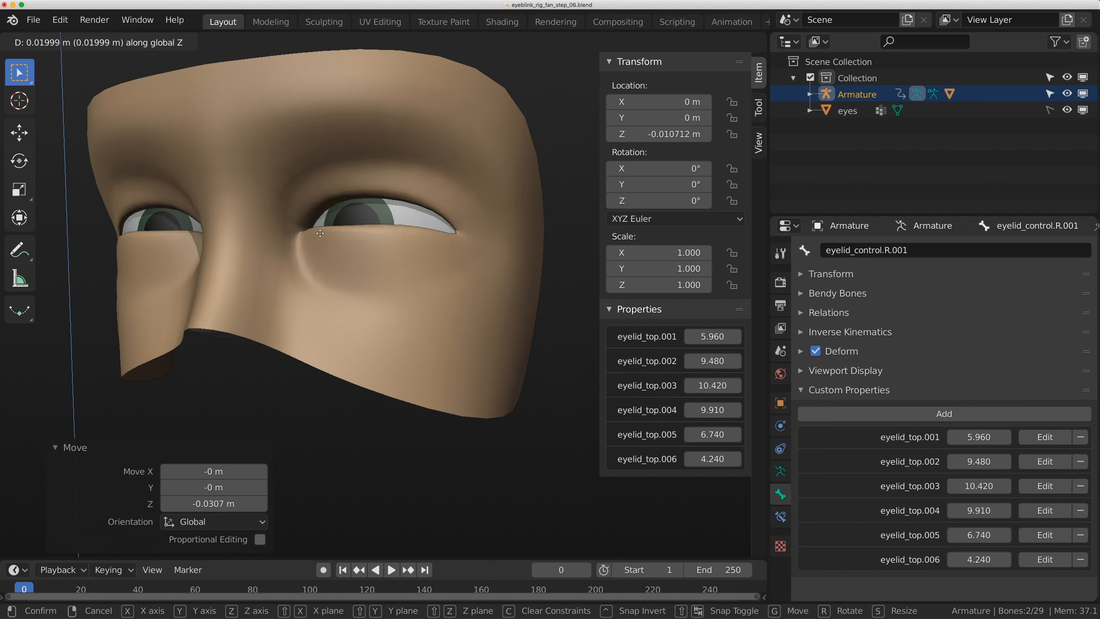
{"action": "left_click", "coordinate": [310, 274]}
{"action": "scroll", "coordinate": [310, 274], "scroll_direction": "down", "scroll_amount": 2}
{"action": "scroll", "coordinate": [310, 271], "scroll_direction": "up", "scroll_amount": 1}
{"action": "middle_click_drag", "start_coordinate": [310, 268], "coordinate": [365, 249]}
{"action": "key", "text": "g"}
{"action": "key", "text": "z"}
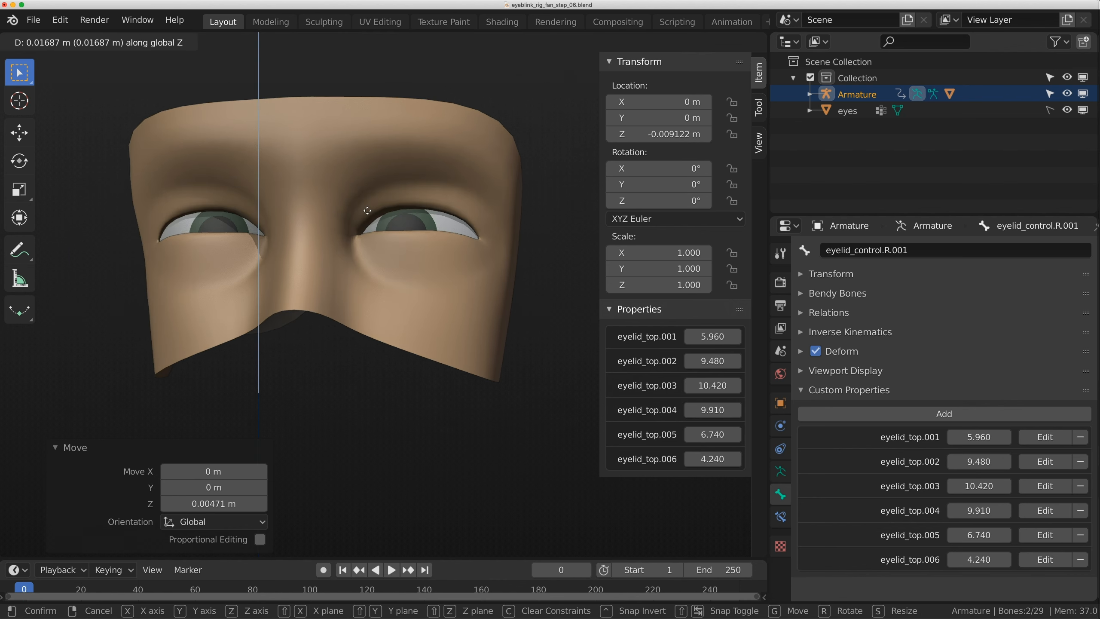
{"action": "left_click", "coordinate": [367, 257]}
Show the overlays, select both lower eyelid controls in Pose Mode, and lower them along global Z.
{"action": "left_click", "coordinate": [634, 41]}
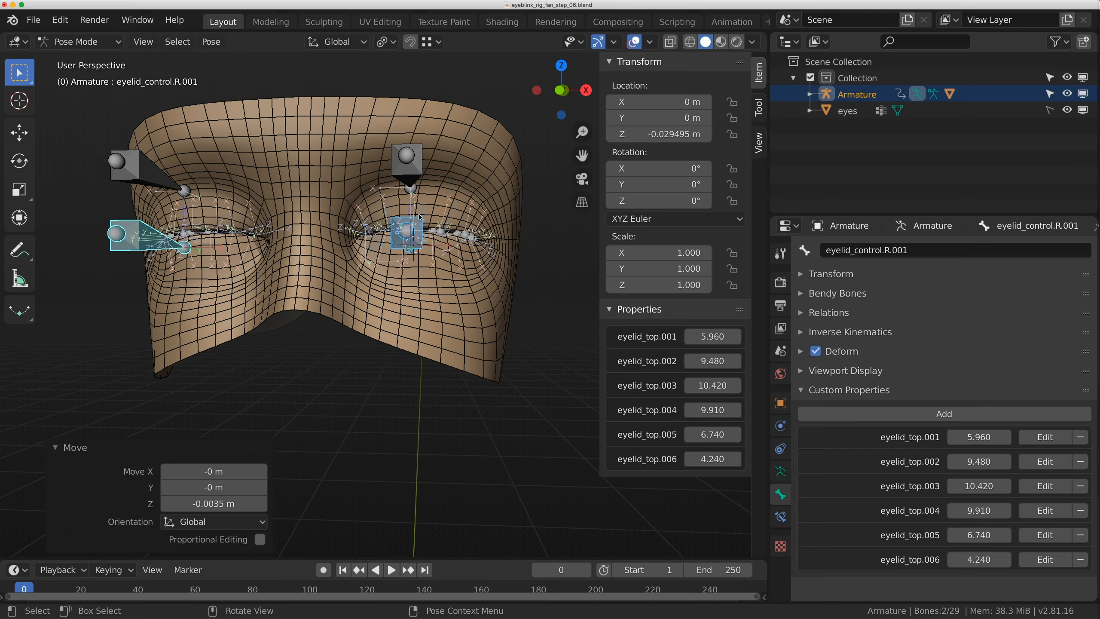
{"action": "left_click", "coordinate": [406, 158]}
{"action": "key", "text": "ctrl+Tab"}
{"action": "left_click", "coordinate": [247, 161]}
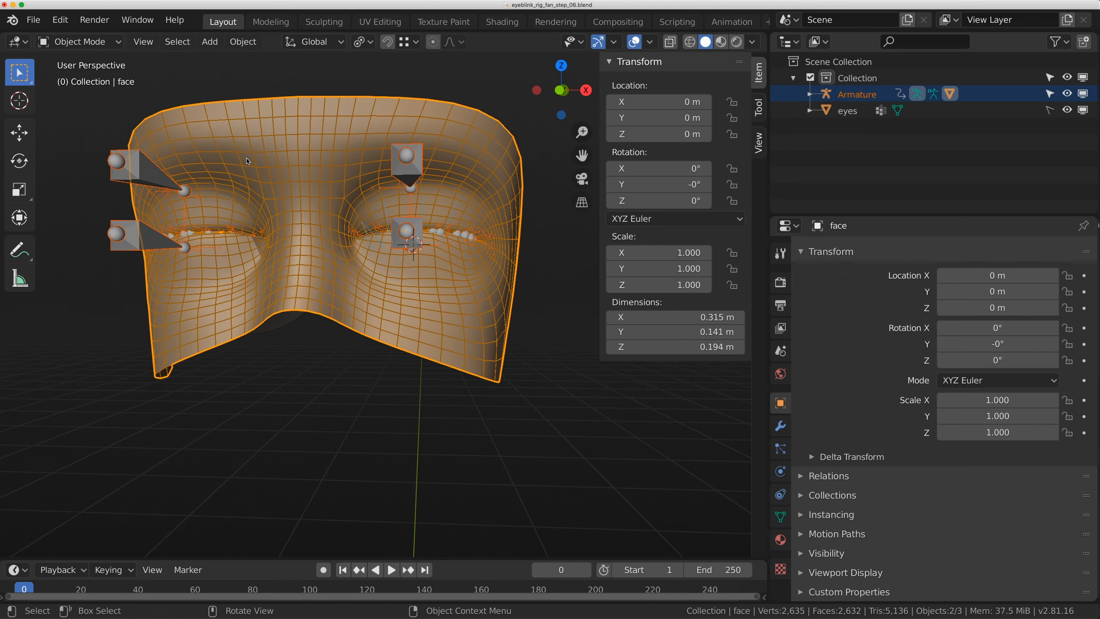
{"action": "left_click", "coordinate": [227, 143]}
{"action": "left_click", "coordinate": [132, 166]}
{"action": "left_click", "coordinate": [402, 167], "text": "shift"}
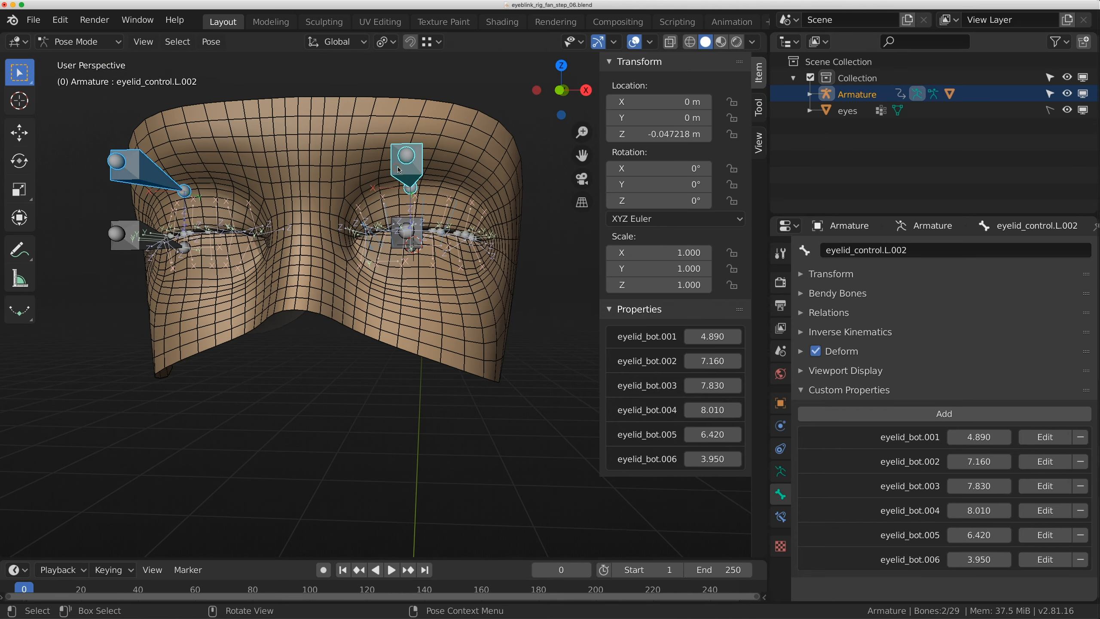
{"action": "key", "text": "g"}
{"action": "key", "text": "z"}
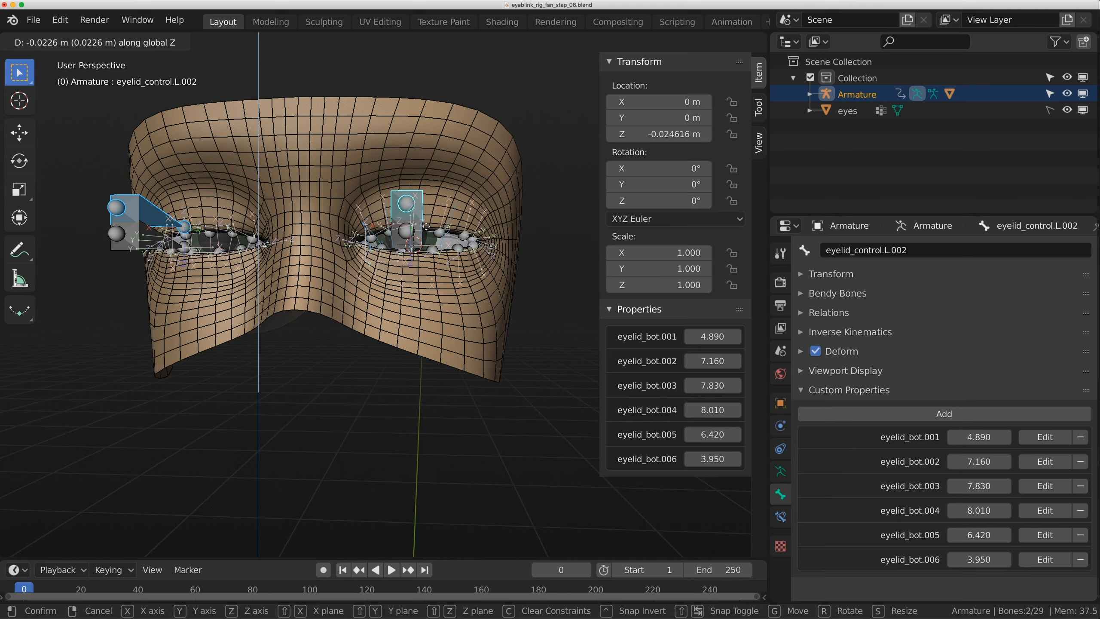
{"action": "left_click", "coordinate": [440, 192]}
Move both lower eyelid controls along global Z twice more to test how the lids meet.
{"action": "mouse_move", "coordinate": [442, 210]}
{"action": "middle_mouse_down"}
{"action": "mouse_move", "coordinate": [401, 230]}
{"action": "mouse_move", "coordinate": [388, 213]}
{"action": "mouse_move", "coordinate": [437, 216]}
{"action": "middle_mouse_up"}
{"action": "key", "text": "g"}
{"action": "key", "text": "z"}
{"action": "left_click", "coordinate": [405, 206]}
{"action": "scroll", "coordinate": [387, 213], "scroll_direction": "up", "scroll_amount": 2}
{"action": "key", "text": "g"}
{"action": "key", "text": "z"}
{"action": "left_click", "coordinate": [388, 225]}
Select both upper eyelid controls, hide the overlays, and raise them along global Z to open the eyes.
{"action": "scroll", "coordinate": [438, 216], "scroll_direction": "down", "scroll_amount": 5}
{"action": "left_click", "coordinate": [466, 290]}
{"action": "left_click", "coordinate": [271, 291], "text": "shift"}
{"action": "left_click", "coordinate": [634, 42]}
{"action": "key", "text": "g"}
{"action": "key", "text": "z"}
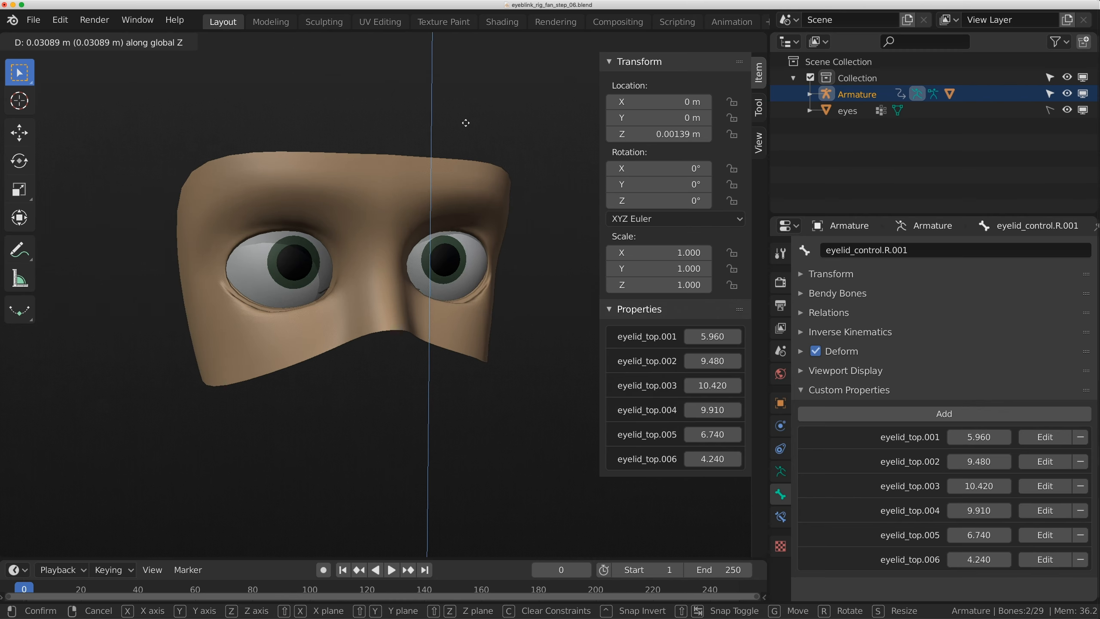
{"action": "left_click", "coordinate": [468, 112]}
Clear the location of all the armature's bones and show the viewport overlays.
{"action": "middle_click_drag", "start_coordinate": [469, 112], "coordinate": [451, 191]}
{"action": "key", "text": "alt+g"}
{"action": "left_click", "coordinate": [634, 42]}
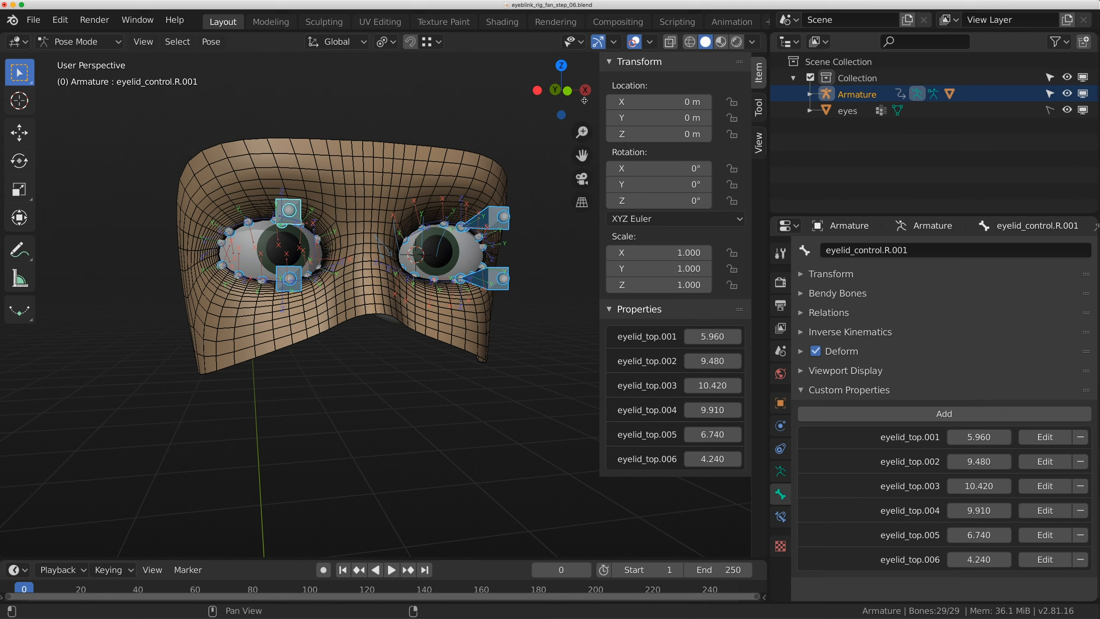
Move both upper eyelid controls down about 0.015 m along global Z.
{"action": "left_click", "coordinate": [495, 223]}
{"action": "left_click", "coordinate": [310, 221], "text": "shift"}
{"action": "middle_click_drag", "start_coordinate": [311, 221], "coordinate": [329, 232]}
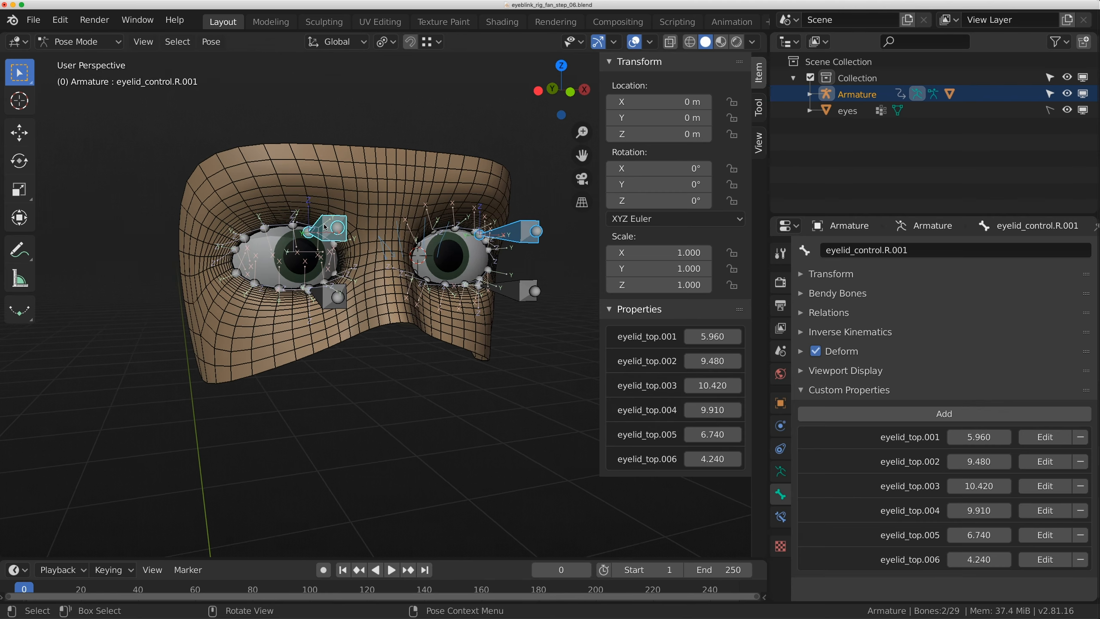
{"action": "key", "text": "g"}
{"action": "key", "text": "z"}
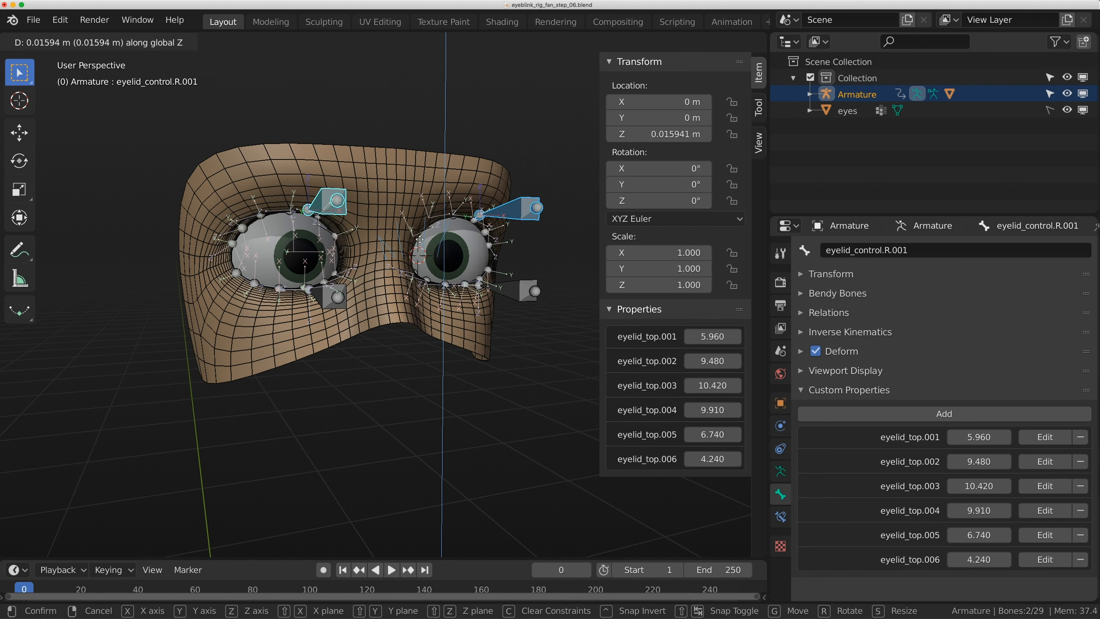
{"action": "left_click", "coordinate": [442, 277]}
{"action": "middle_click_drag", "start_coordinate": [441, 274], "coordinate": [407, 259]}
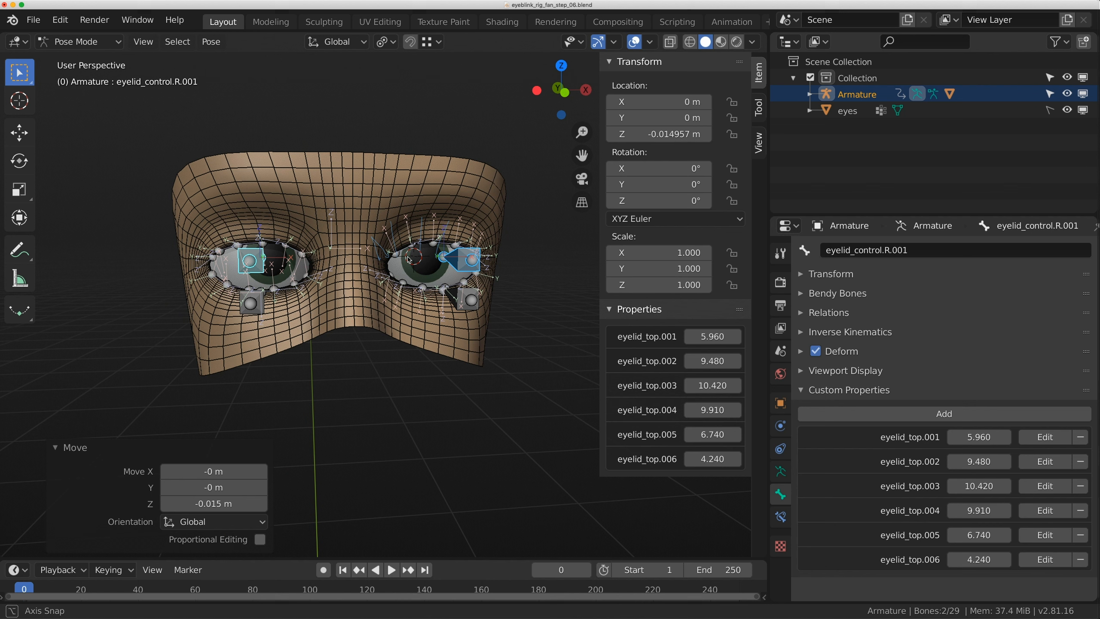